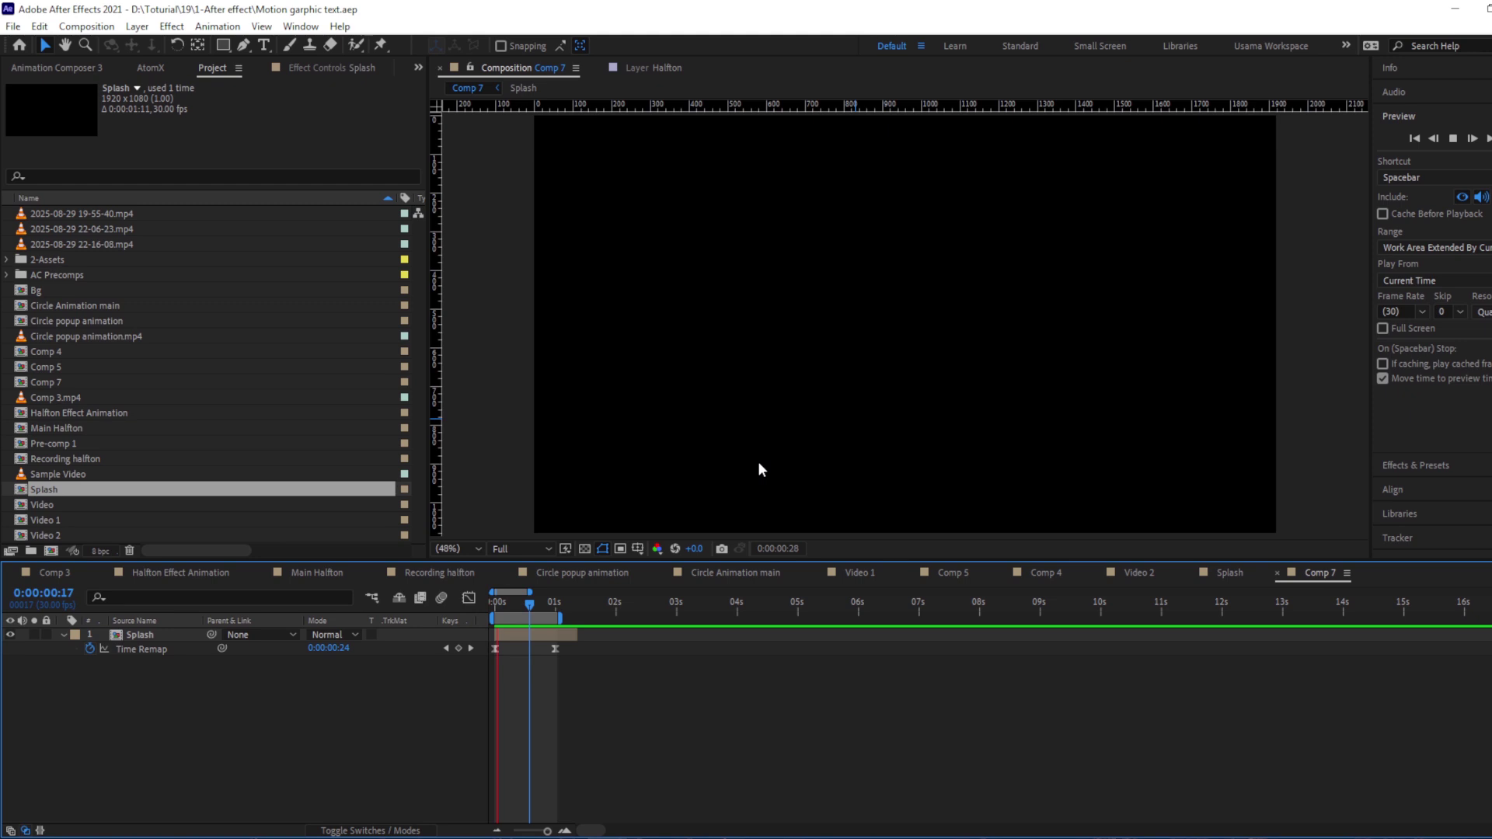
# Stop the preview and begin a new composition named "Splash animation".
pyautogui.press('space')
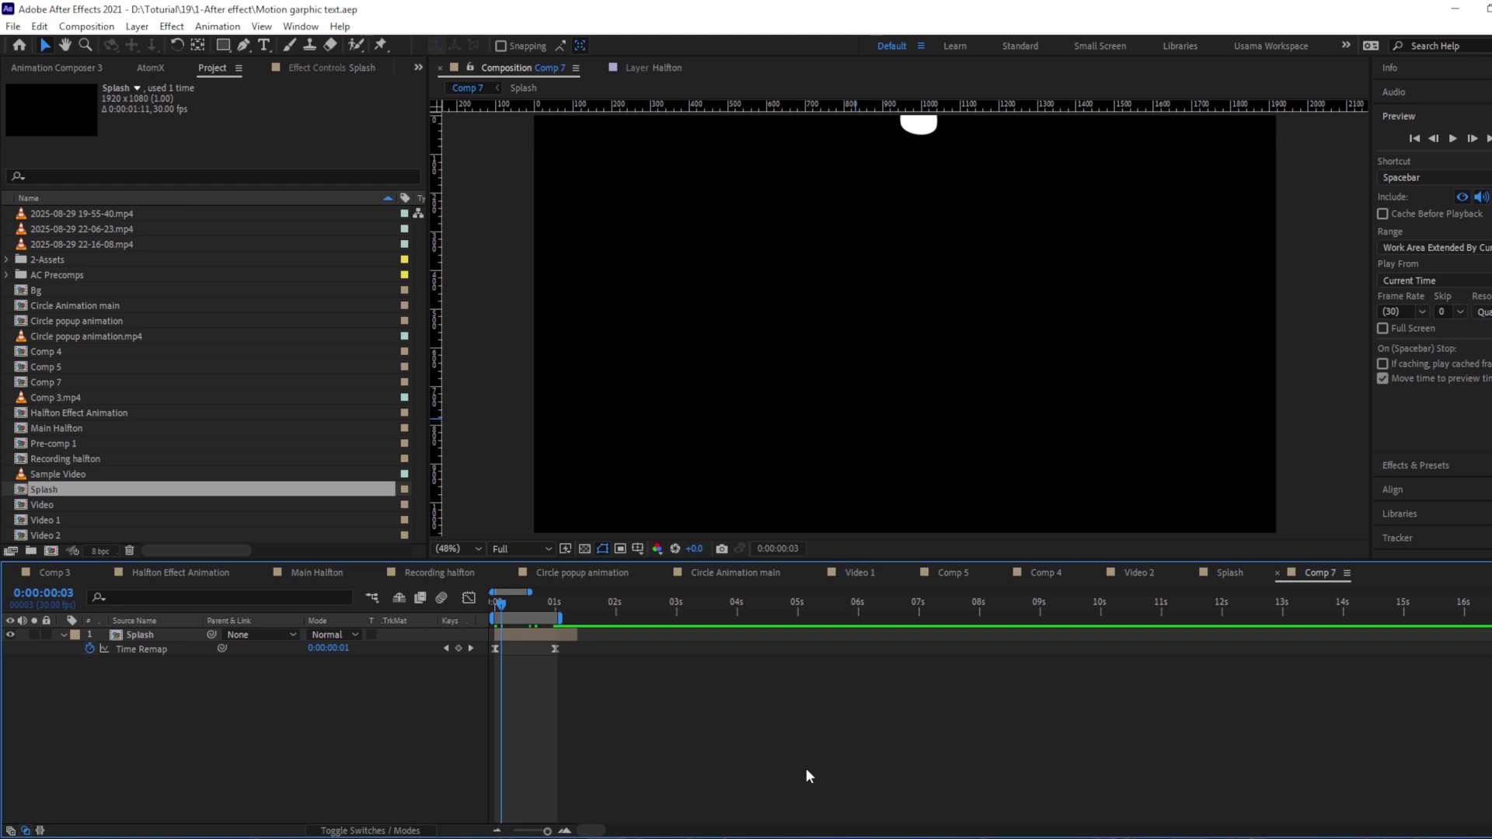
pyautogui.hotkey('ctrl', 'n')
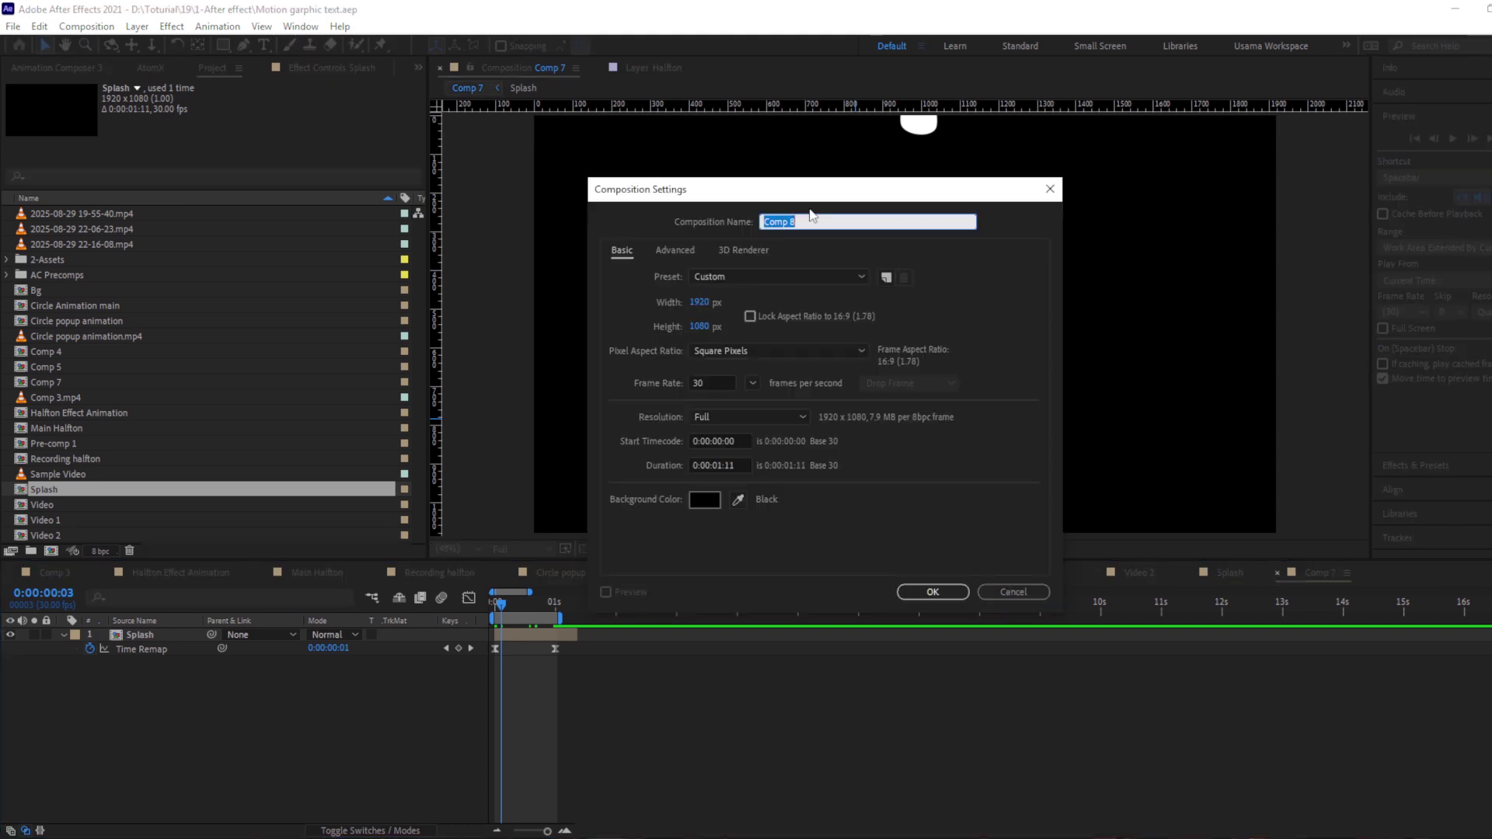
pyautogui.write('Splash animation')
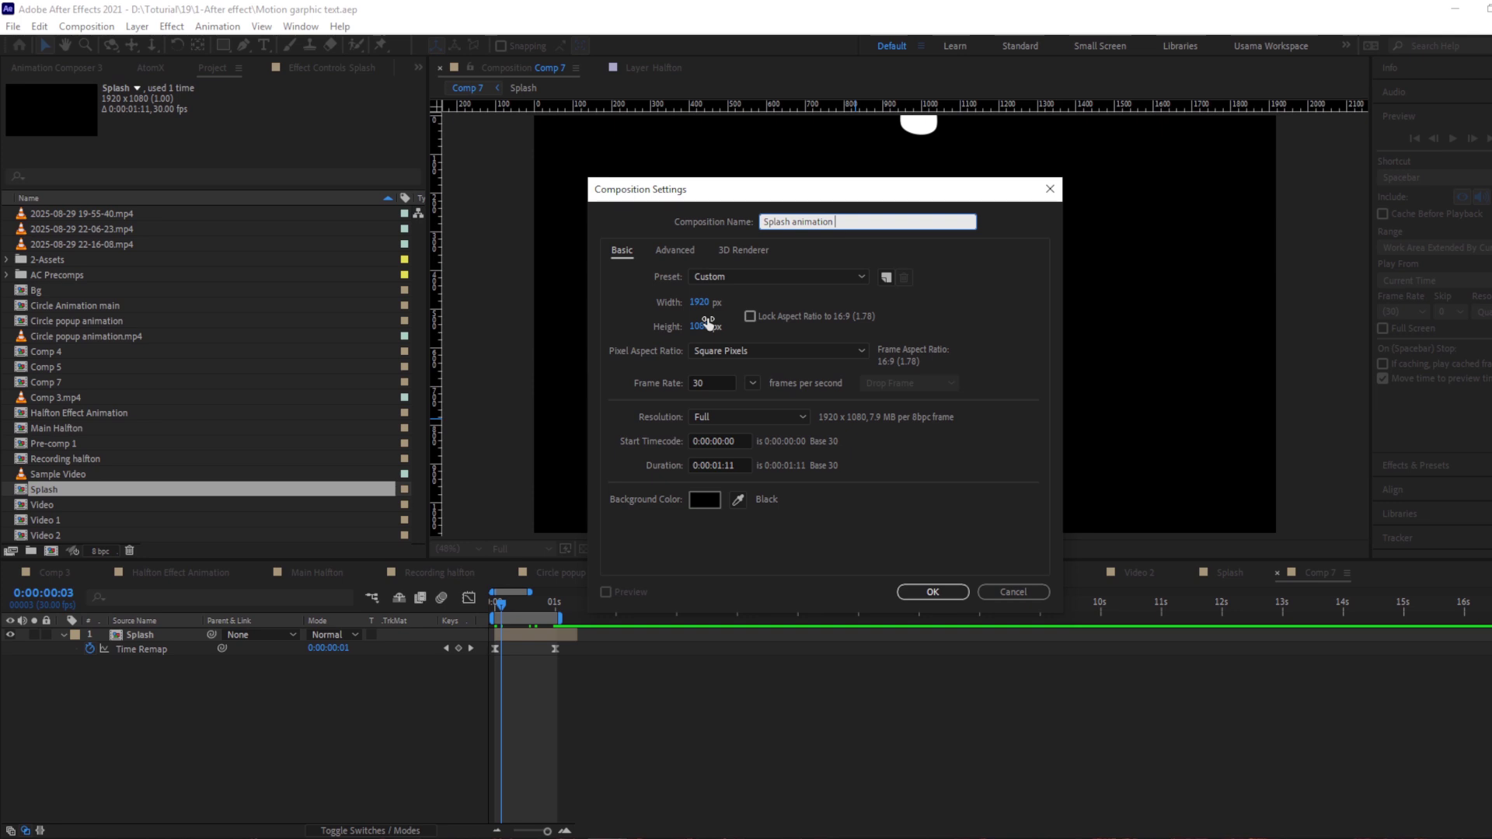
# Set the new composition's duration to 0:00:10:00 and create it with the other settings kept.
pyautogui.click(724, 466)
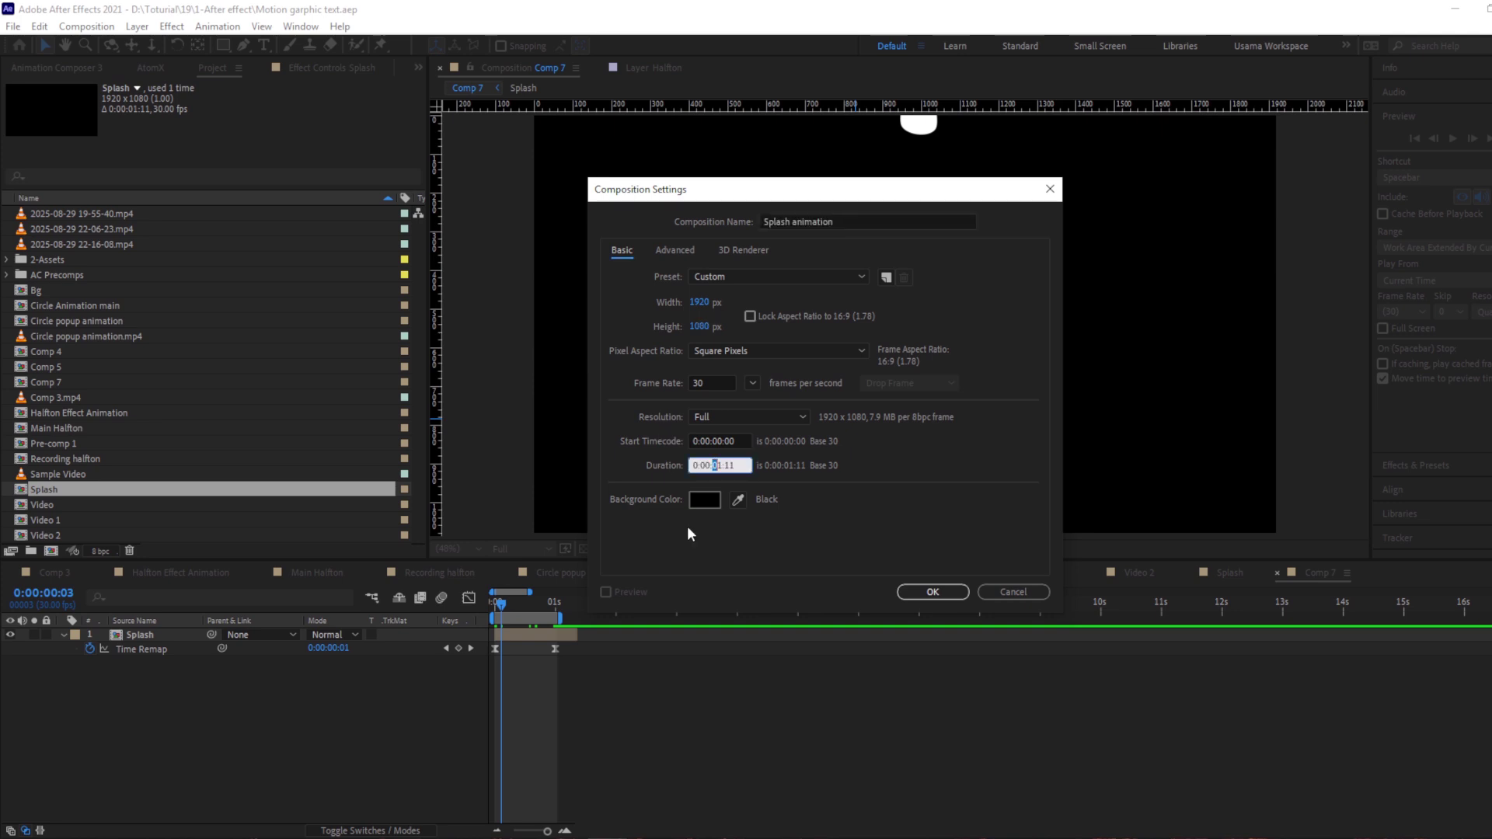
pyautogui.write('1')
pyautogui.hotkey('shift', 'Left')
pyautogui.write('0')
pyautogui.press('Right')
pyautogui.hotkey('shift', 'Right')
pyautogui.hotkey('shift', 'Right')
pyautogui.write('0')
pyautogui.click(651, 524)
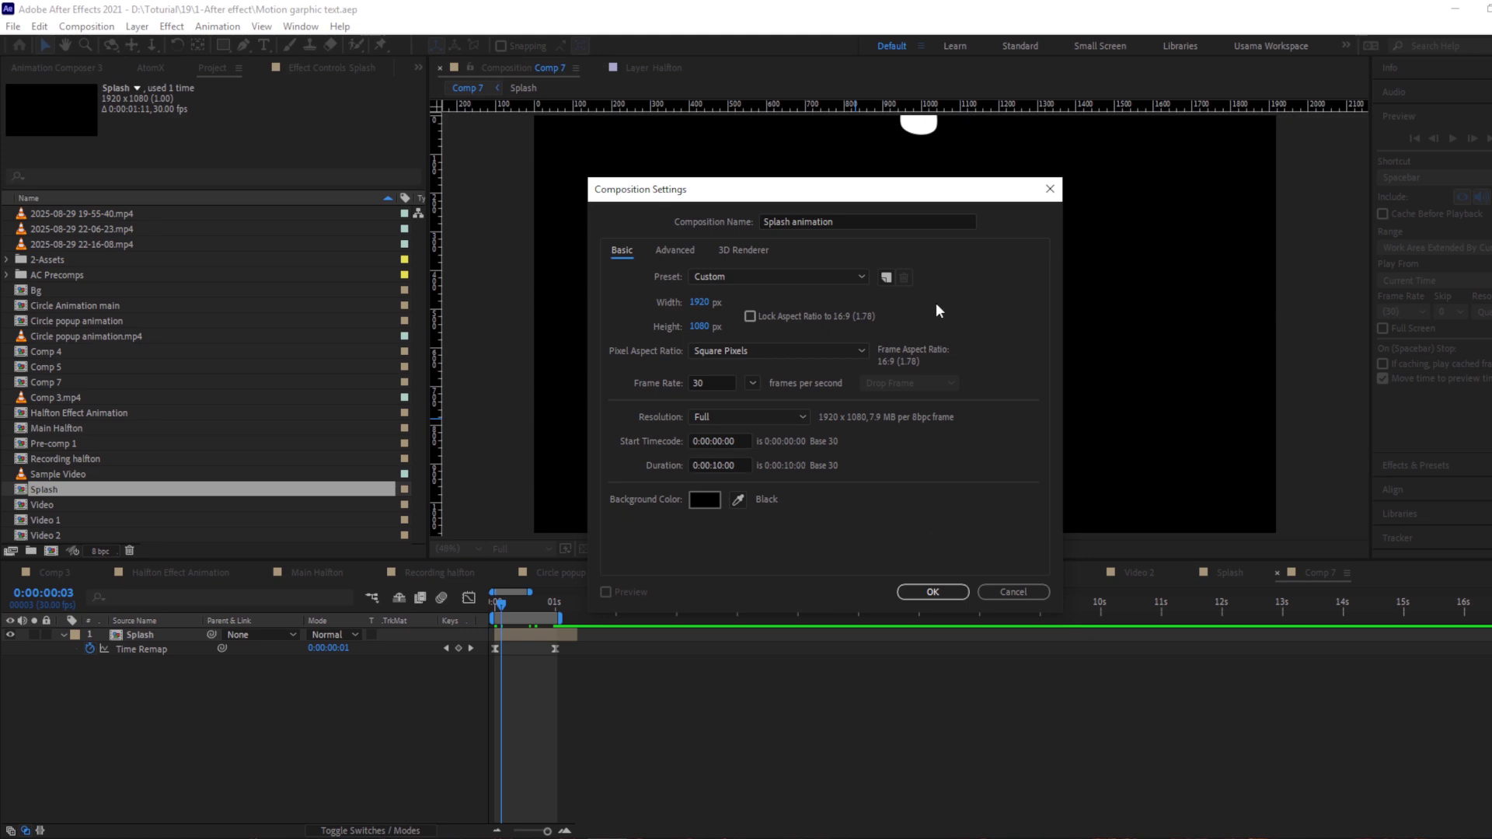
pyautogui.click(922, 589)
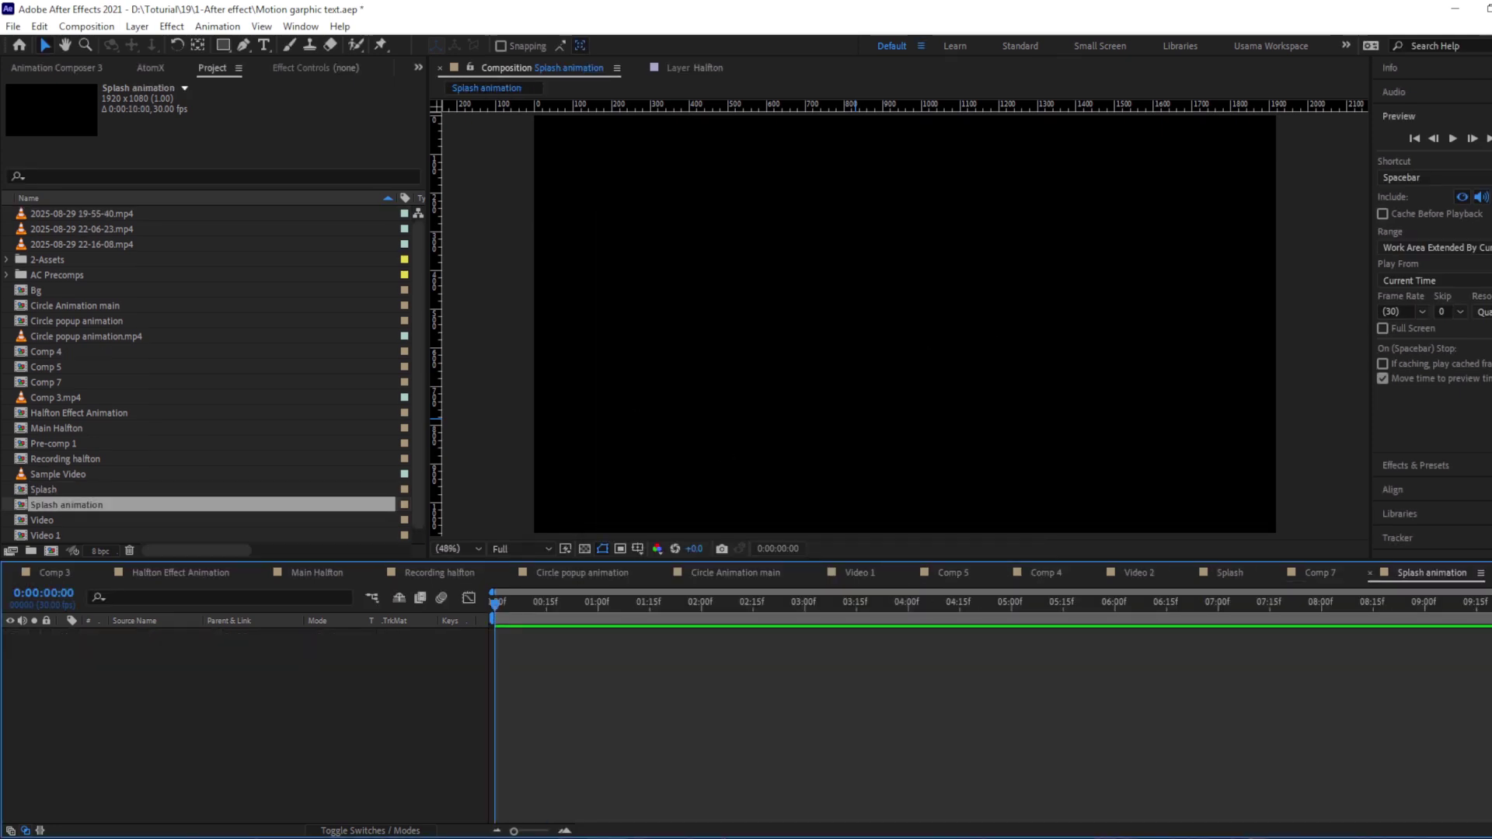
# Add a white solid layer of 1920 x 1080 px to the Splash animation composition.
pyautogui.click(832, 325)
pyautogui.press('.')
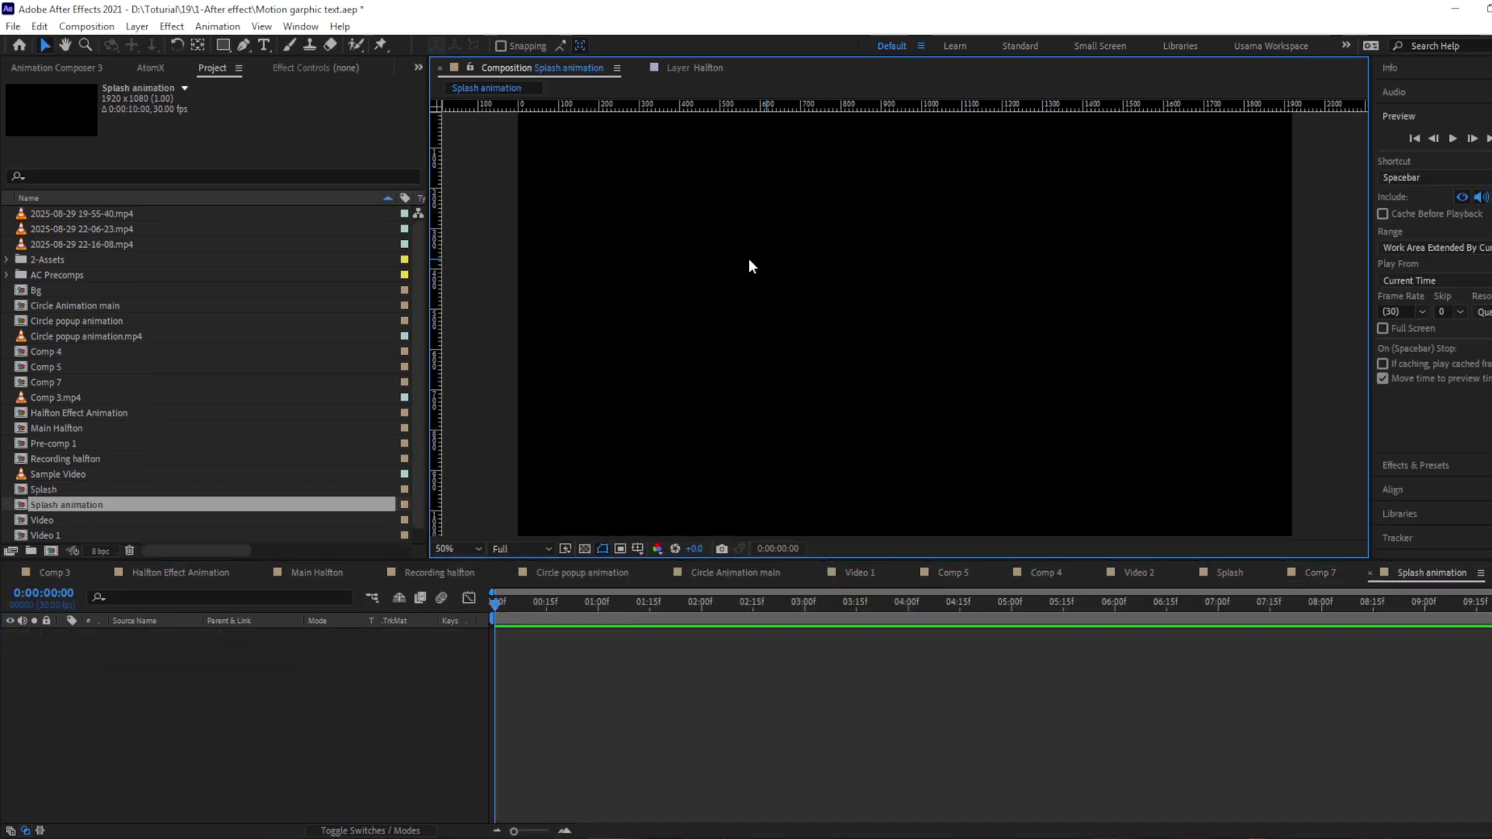
pyautogui.rightClick(536, 272)
pyautogui.moveTo(684, 280)
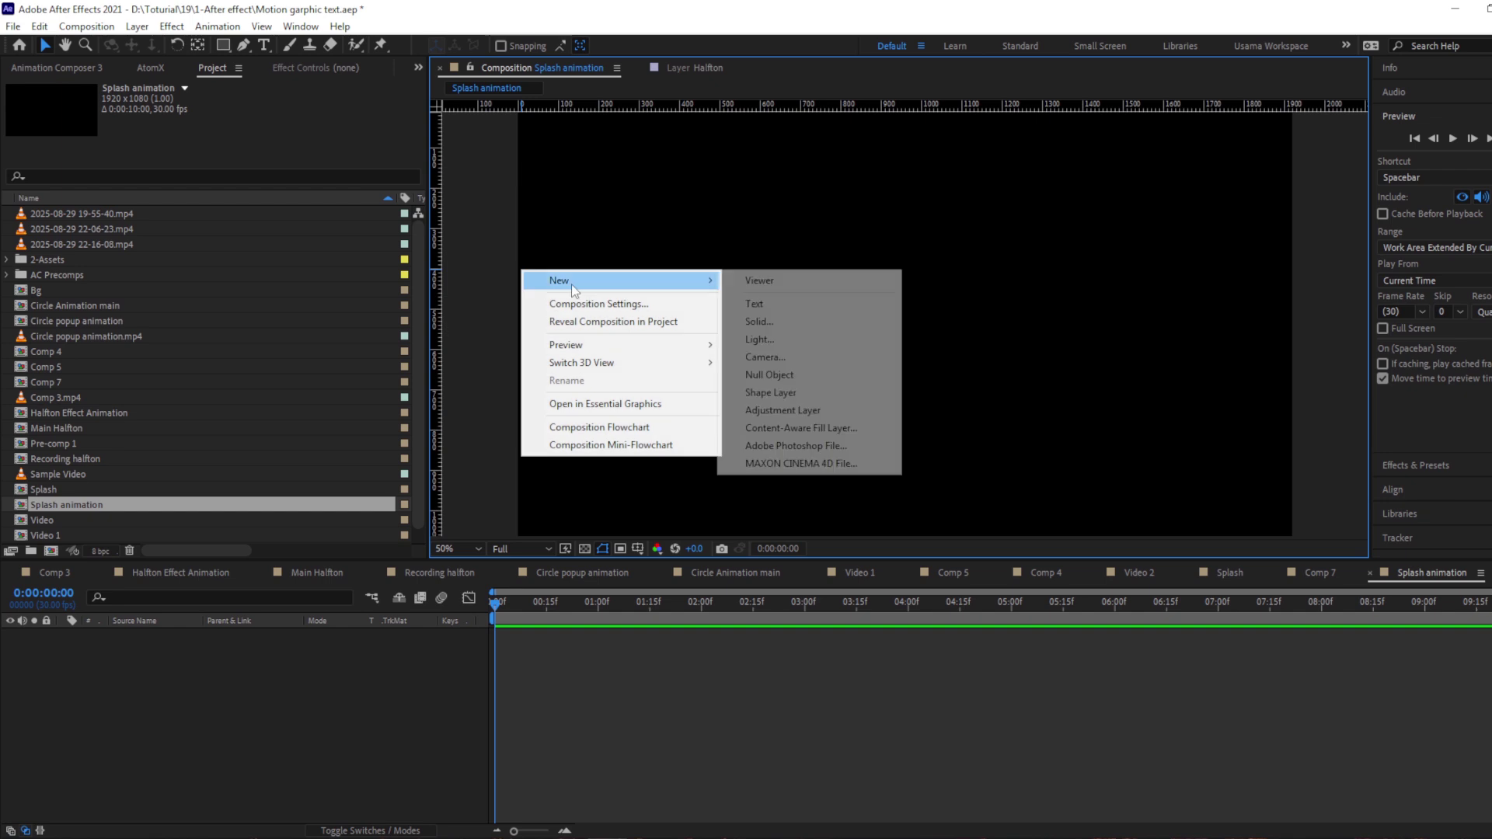
pyautogui.click(786, 329)
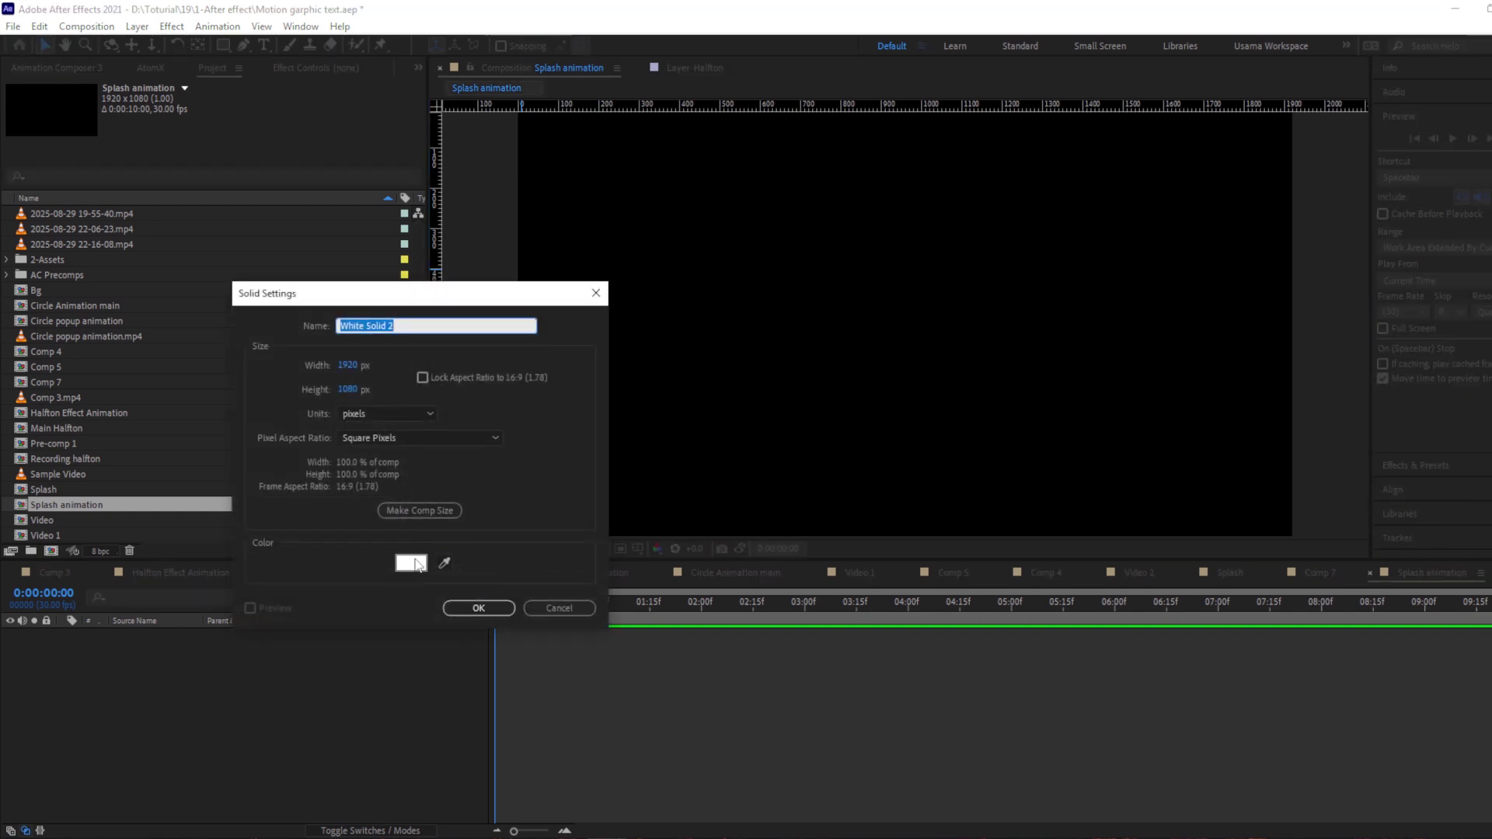
pyautogui.click(474, 609)
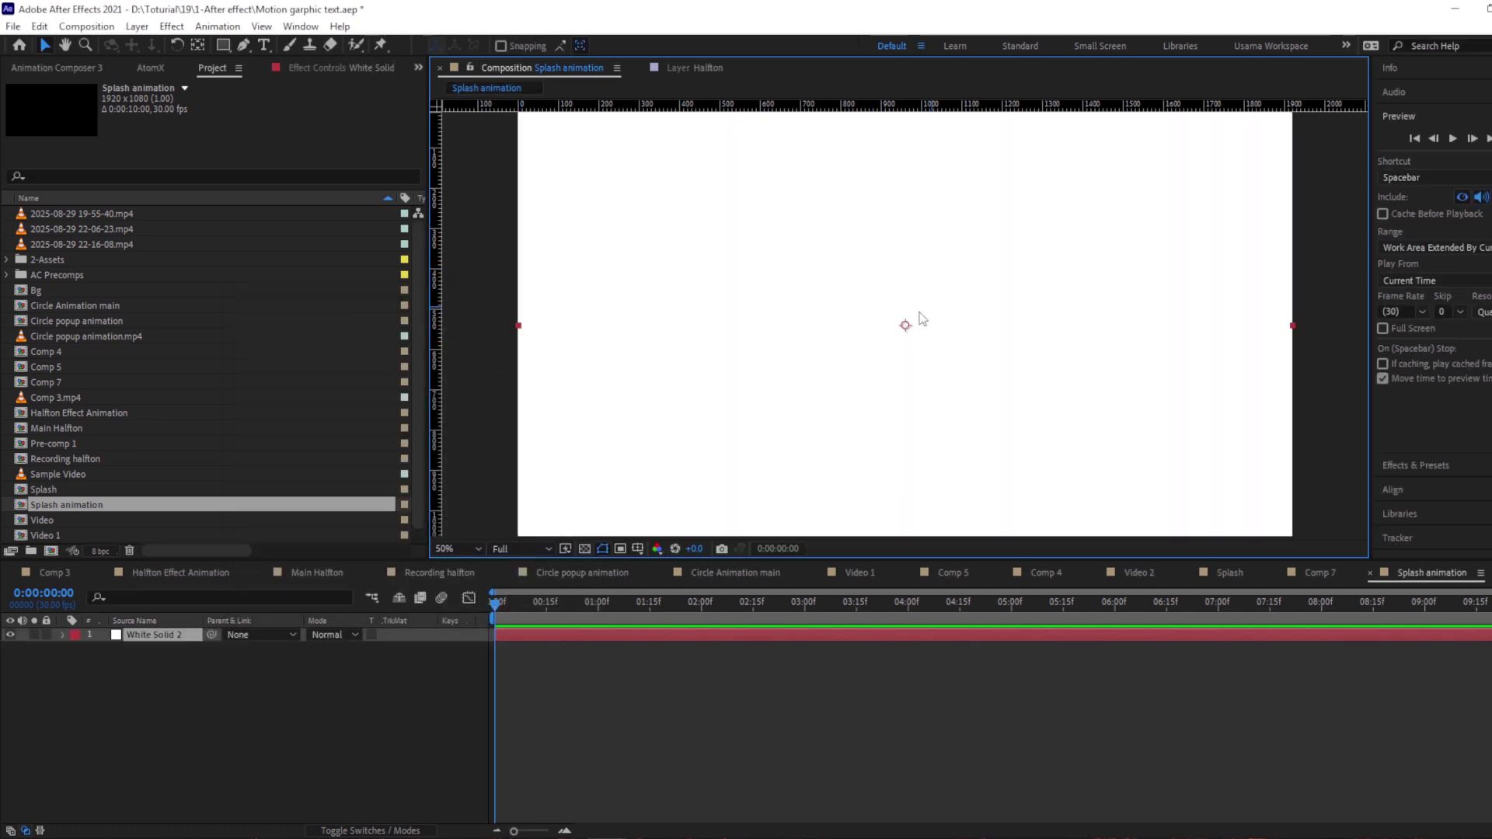
# Draw a rectangular mask on the white solid covering the frame's upper half and extending past its top and side edges.
pyautogui.scroll(-2, 669, 301)
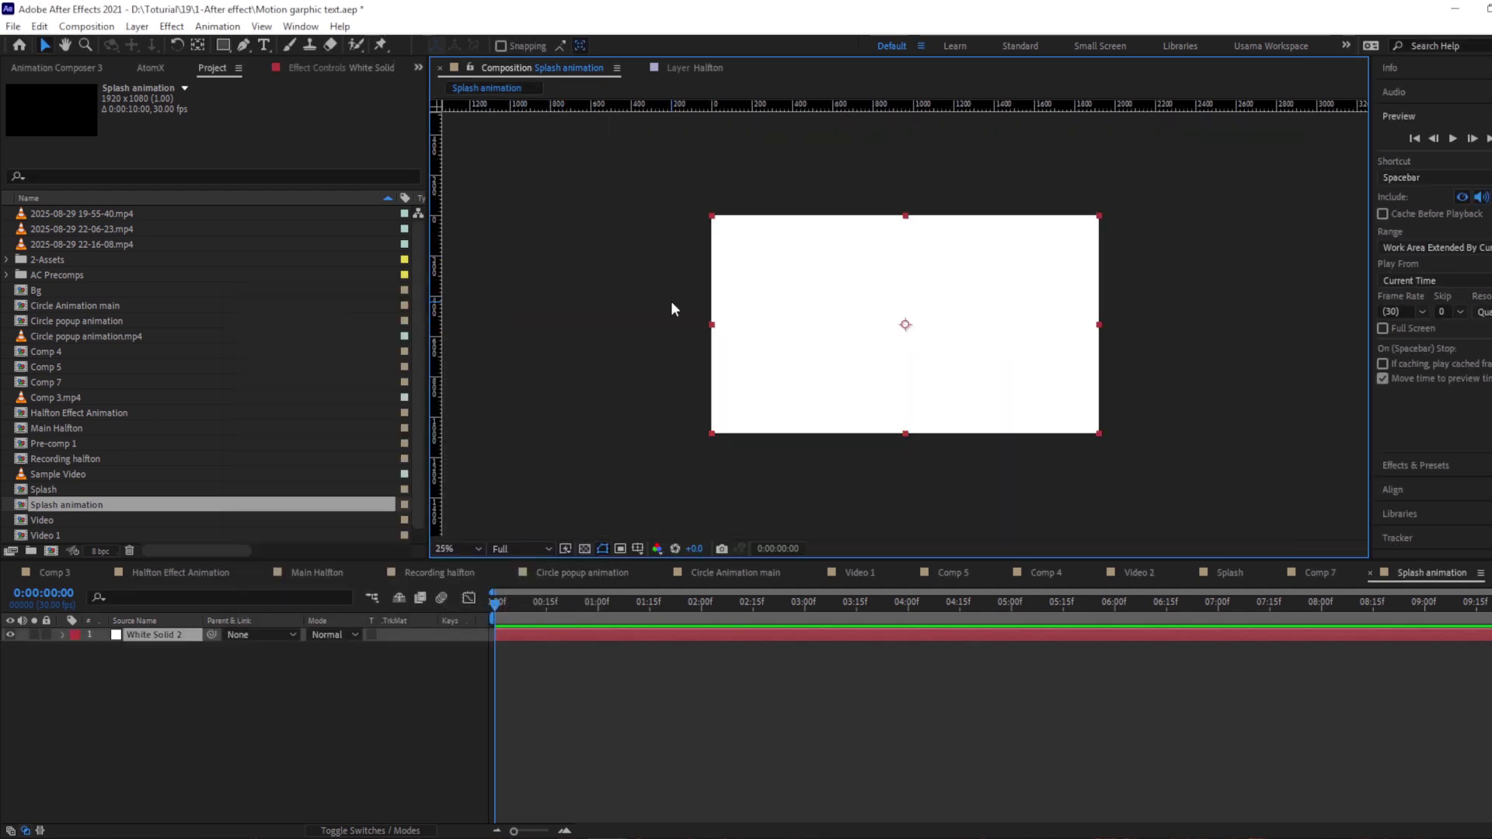
pyautogui.hotkey('shift', '/')
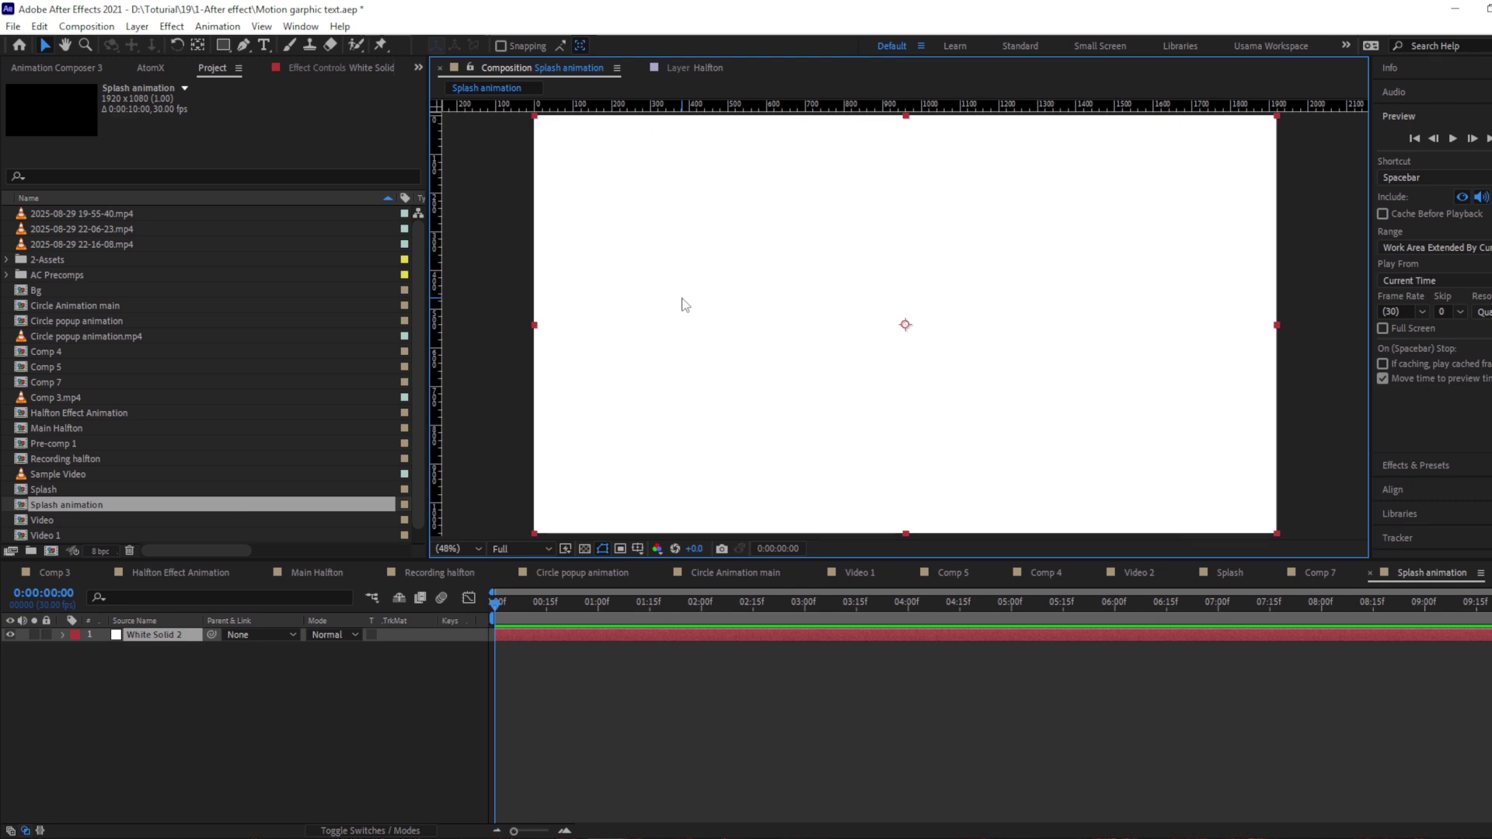
pyautogui.click(159, 636)
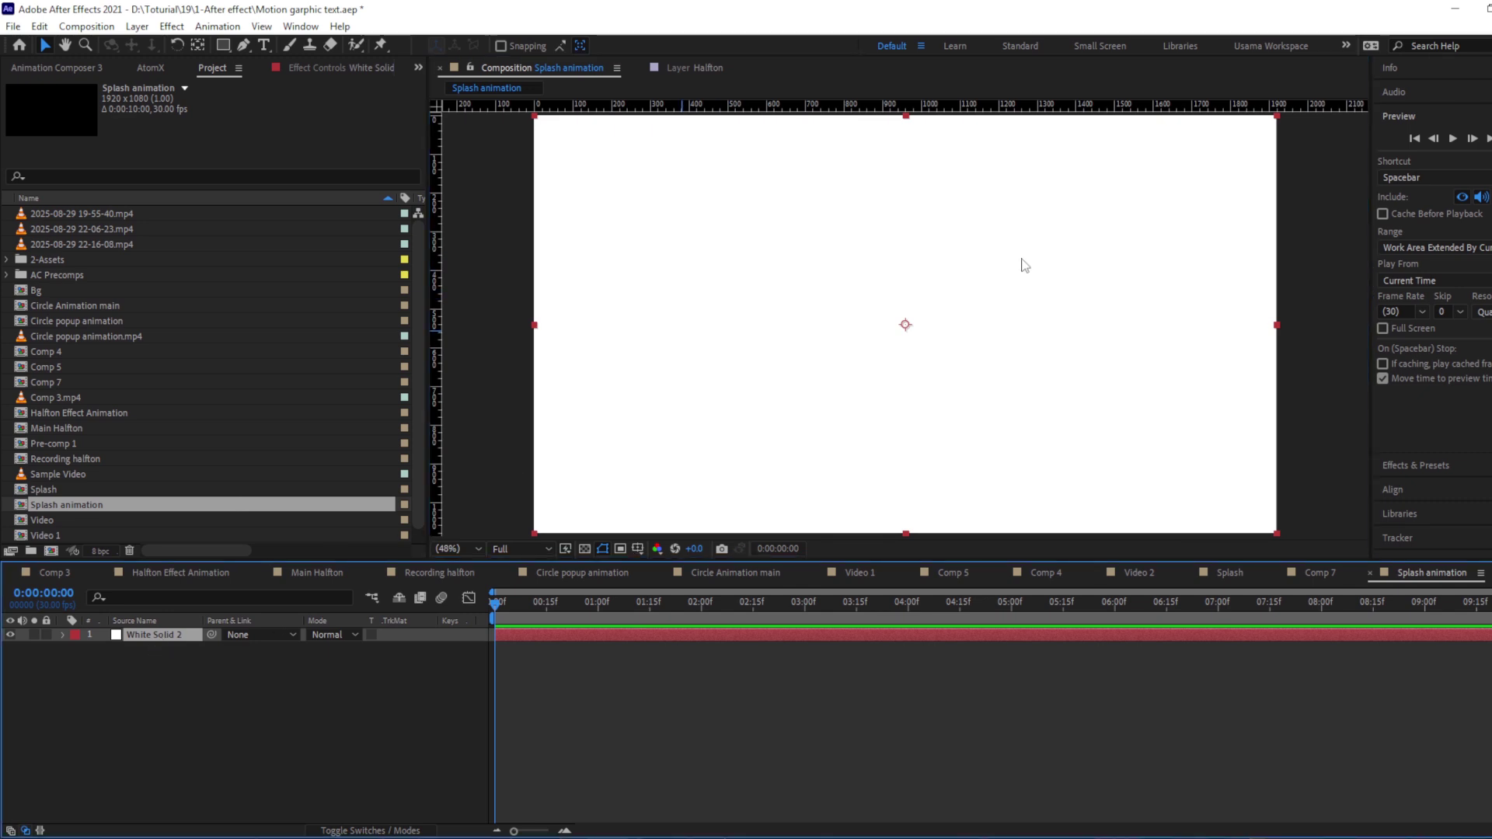
pyautogui.click(224, 45)
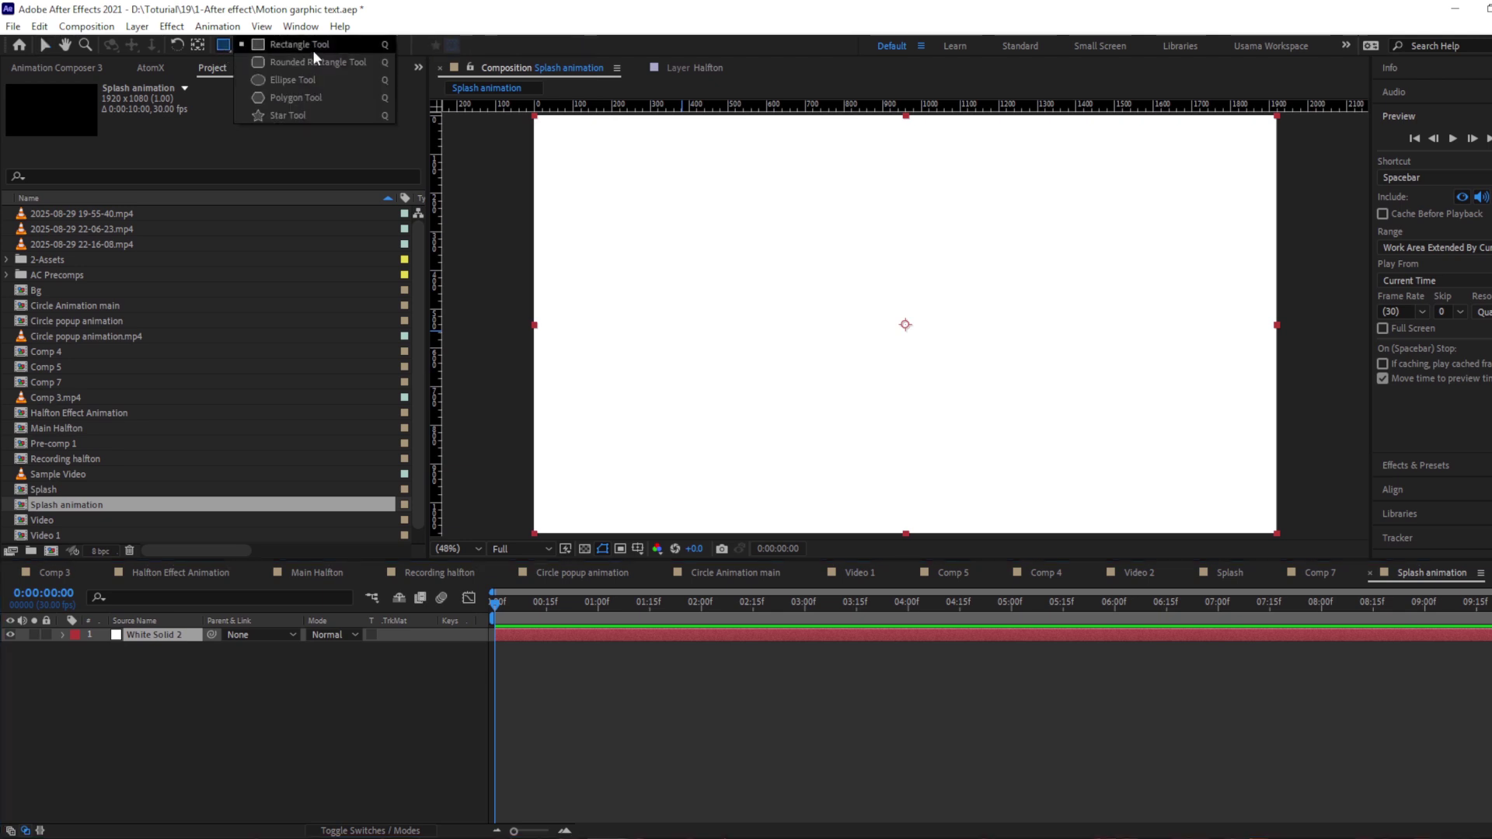
pyautogui.click(310, 49)
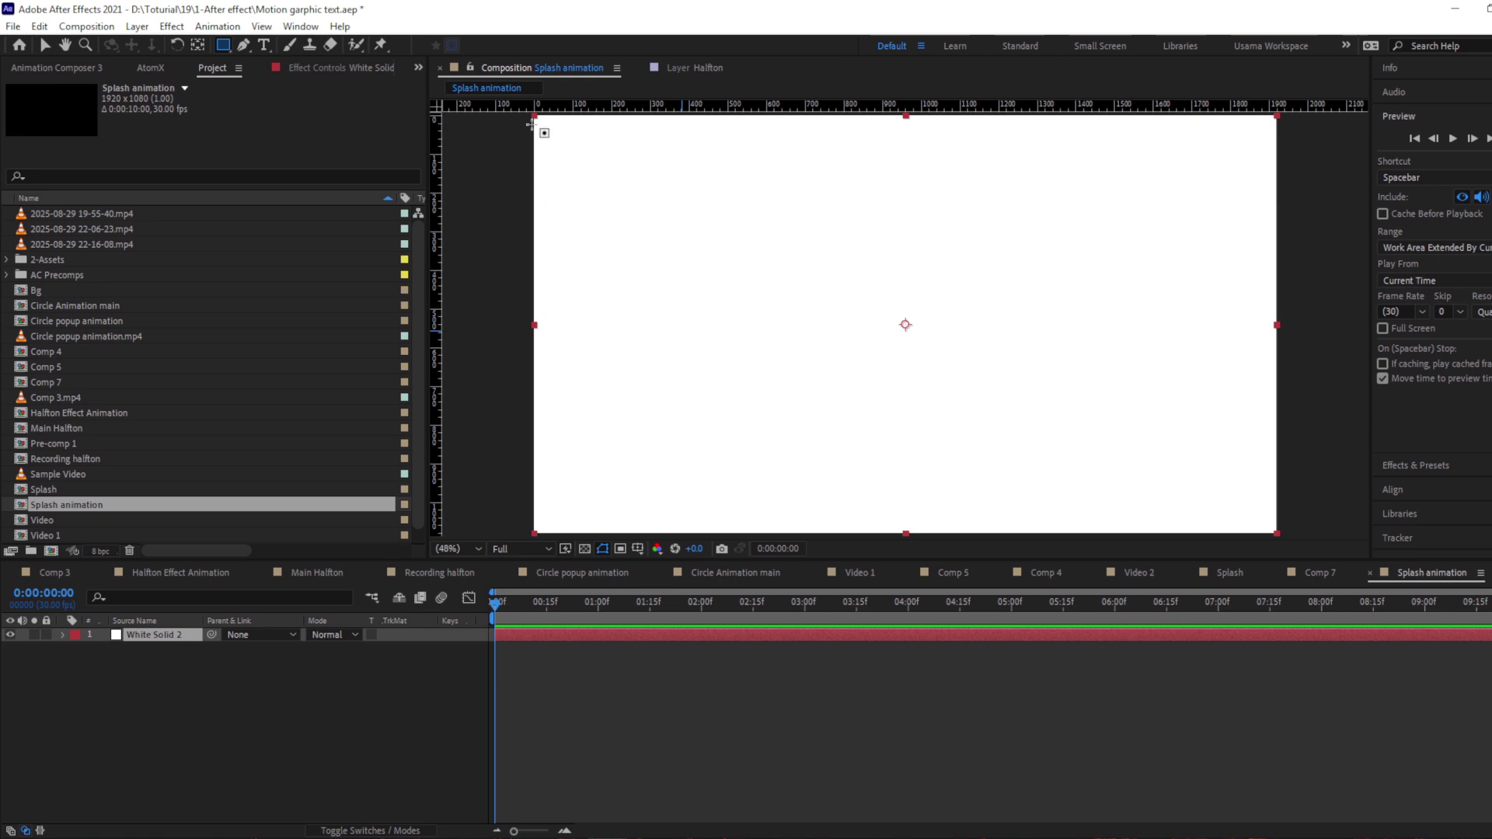
pyautogui.scroll(-2, 533, 142)
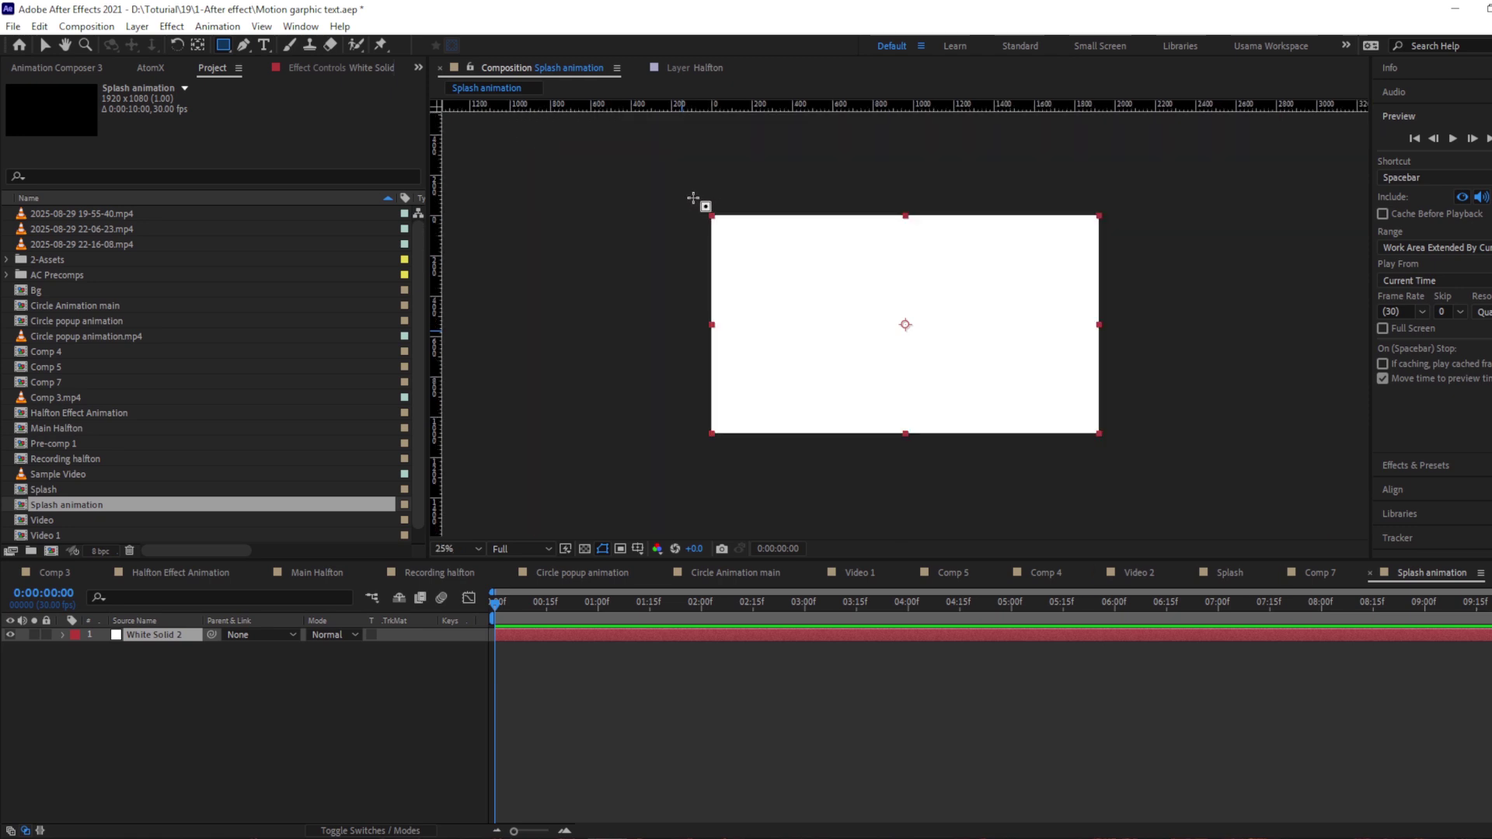
pyautogui.moveTo(692, 197); pyautogui.dragTo(1143, 324)
pyautogui.press('v')
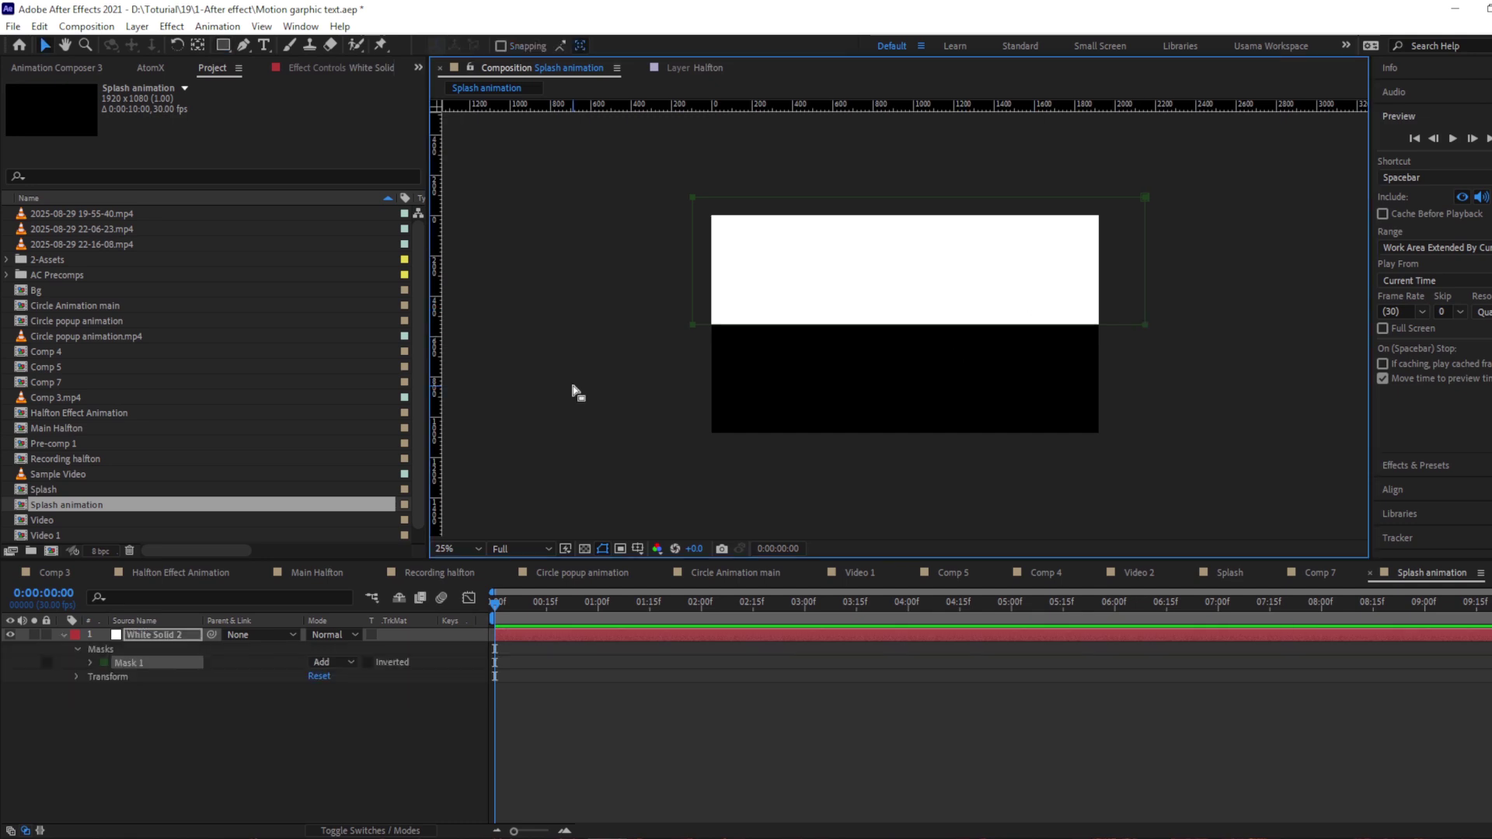
pyautogui.click(574, 392)
pyautogui.hotkey('shift', '/')
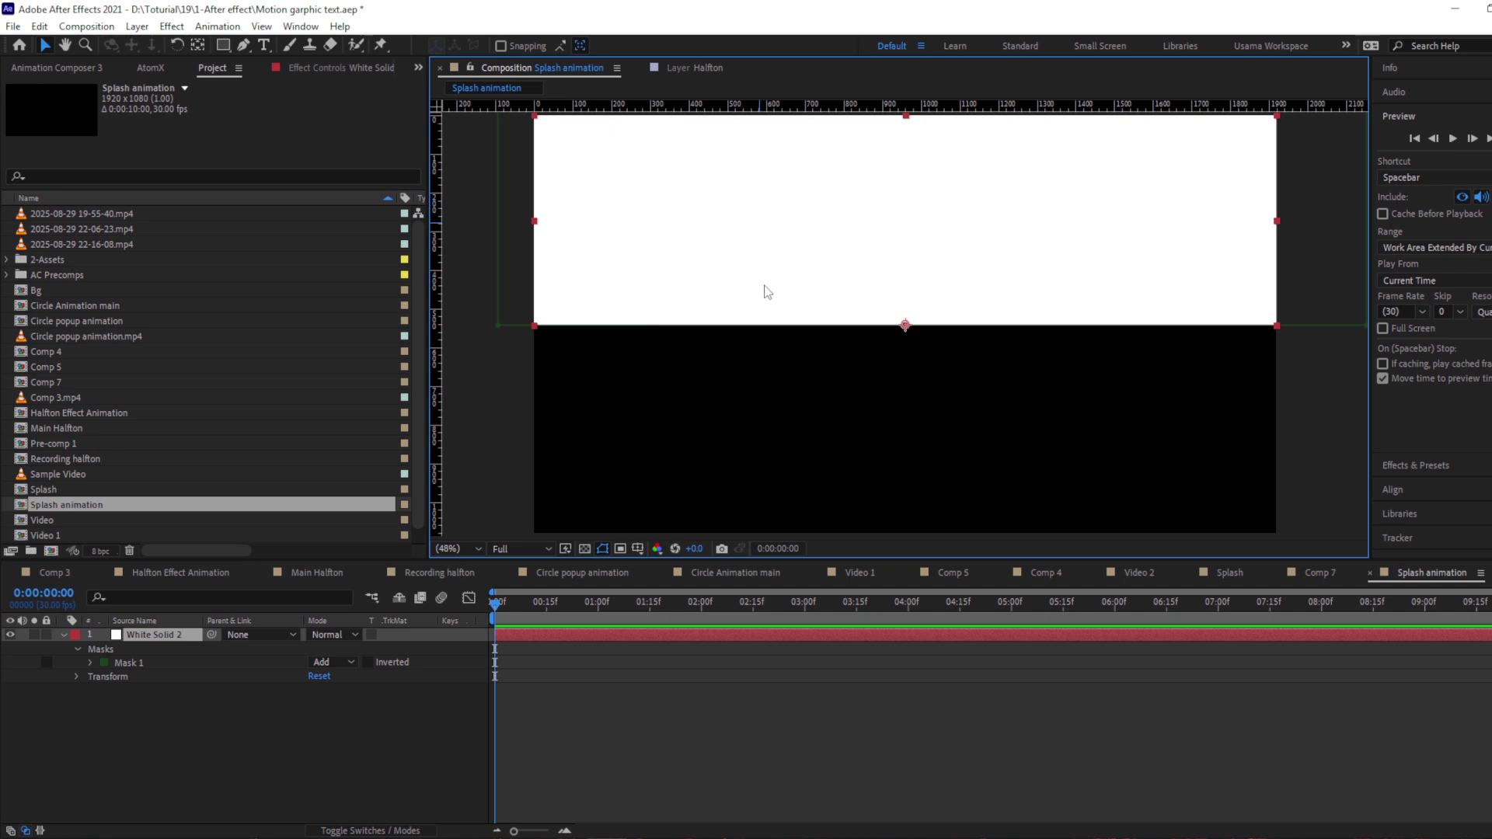
# Add eight vertices with the Pen tool along the mask's lower edge, spread across the width of the frame.
pyautogui.click(157, 666)
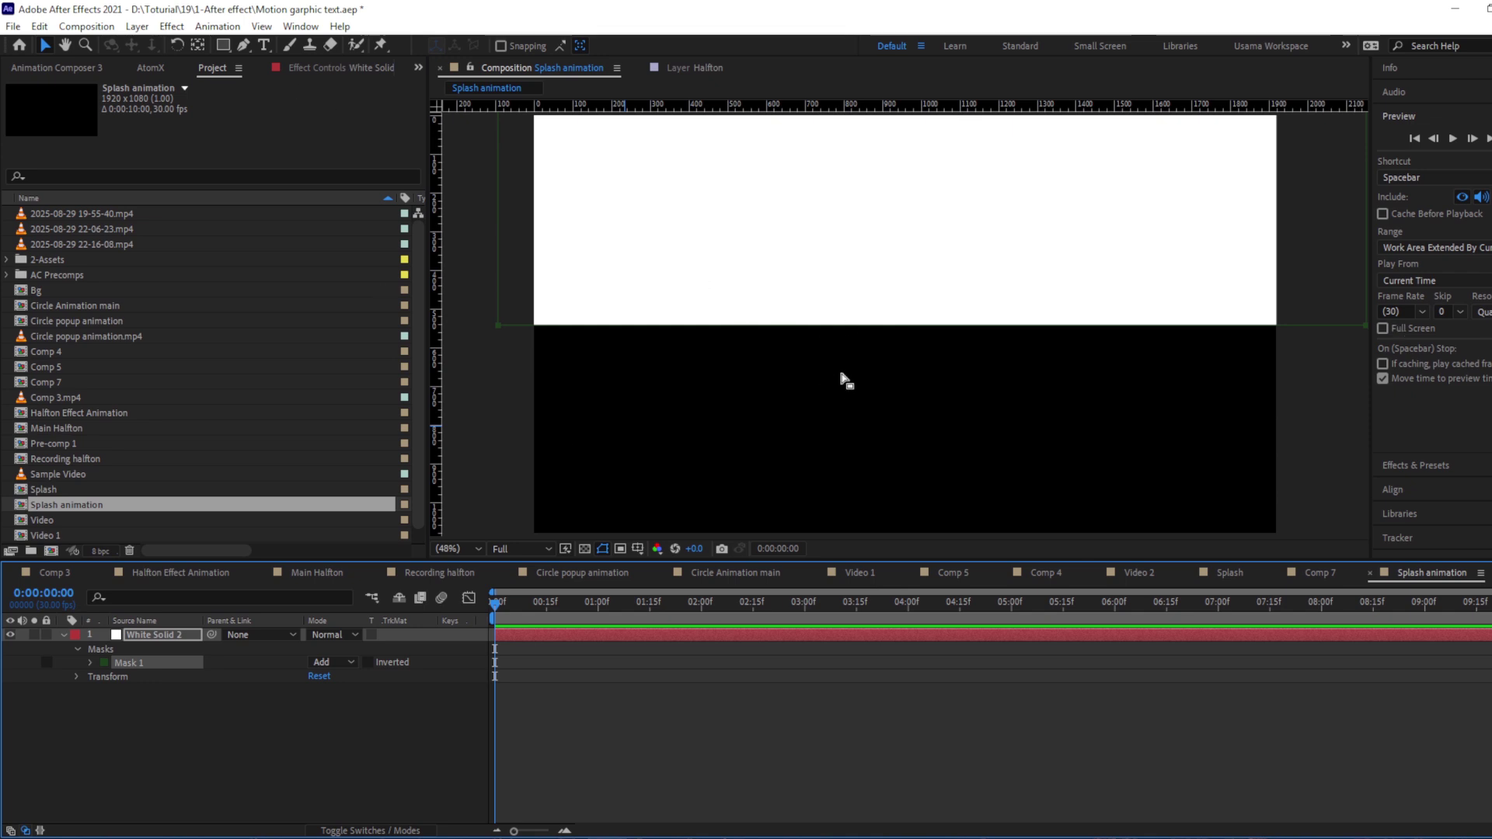
pyautogui.click(243, 45)
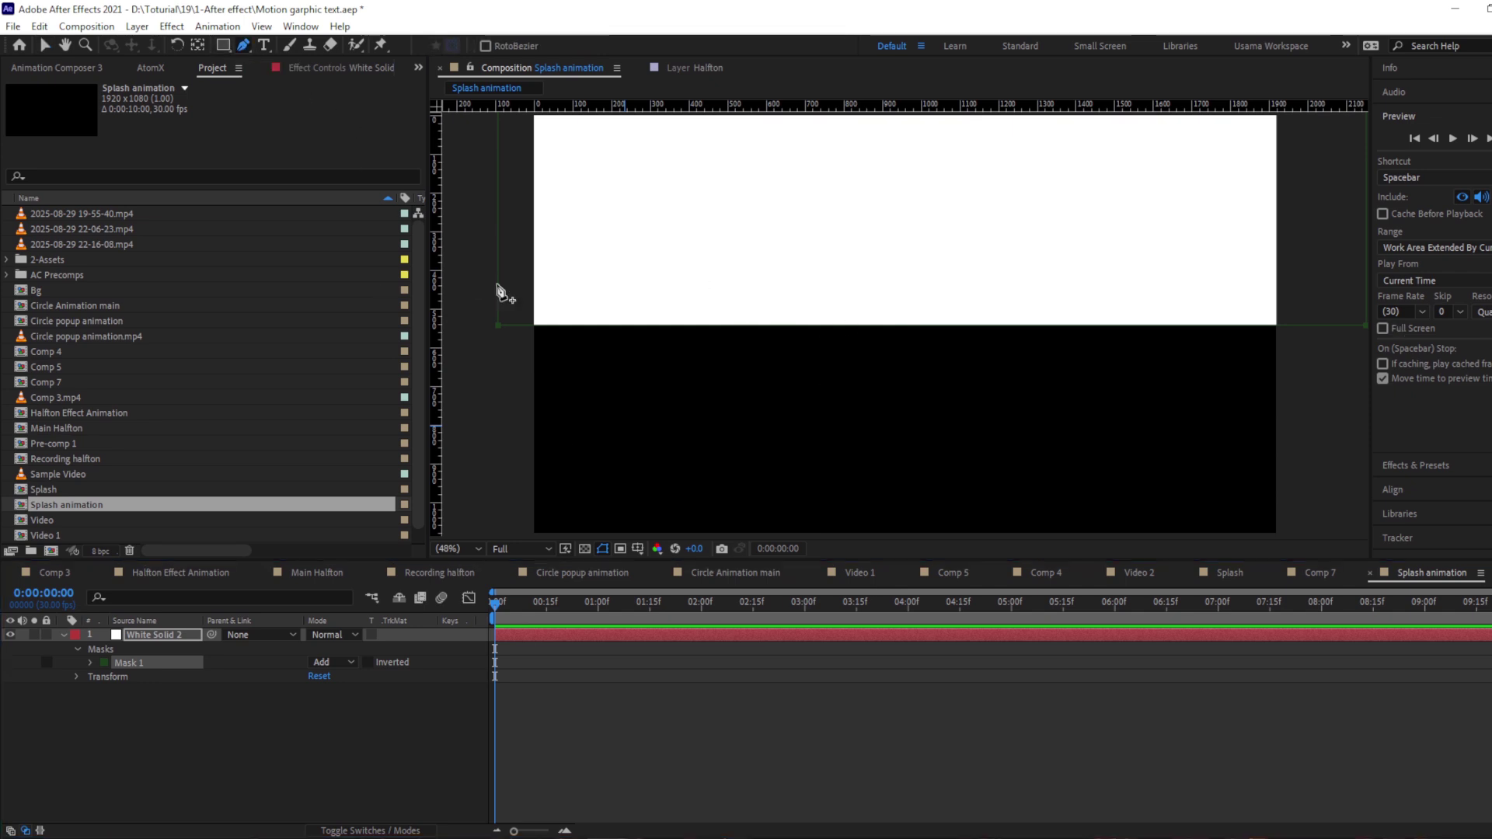
pyautogui.click(560, 325)
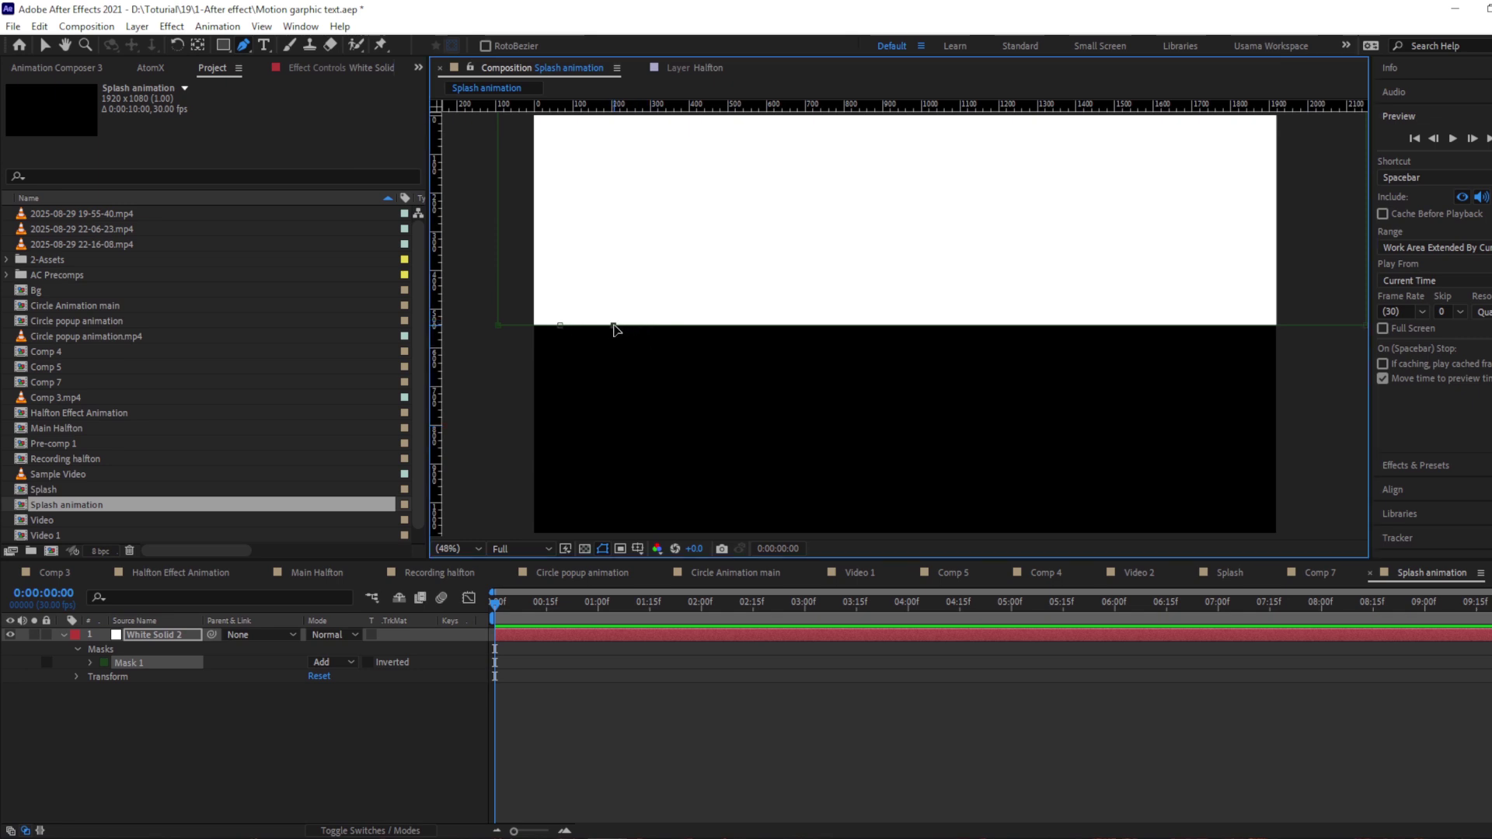
pyautogui.click(666, 325)
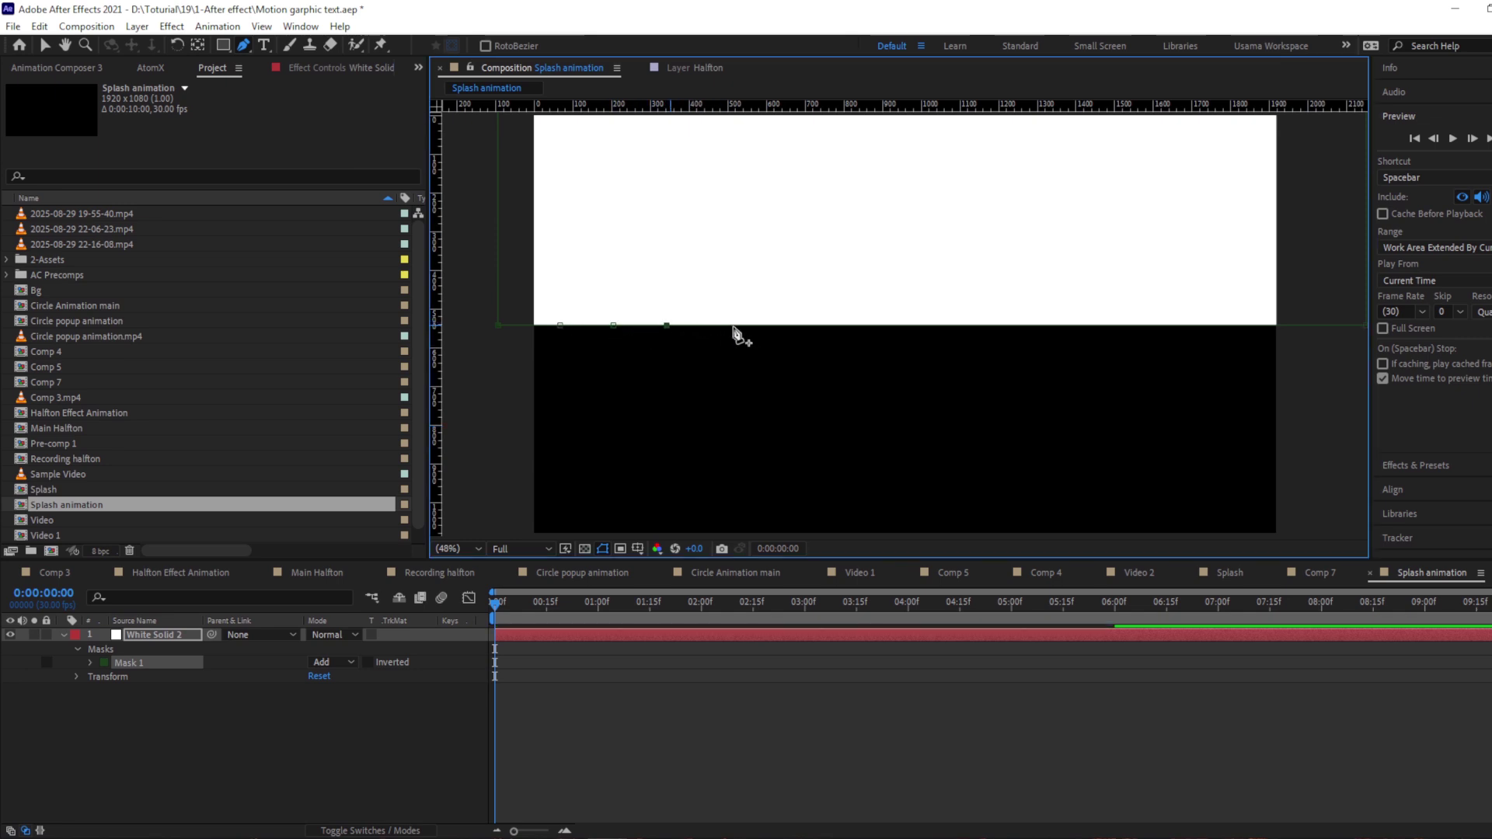
pyautogui.click(782, 325)
pyautogui.click(920, 325)
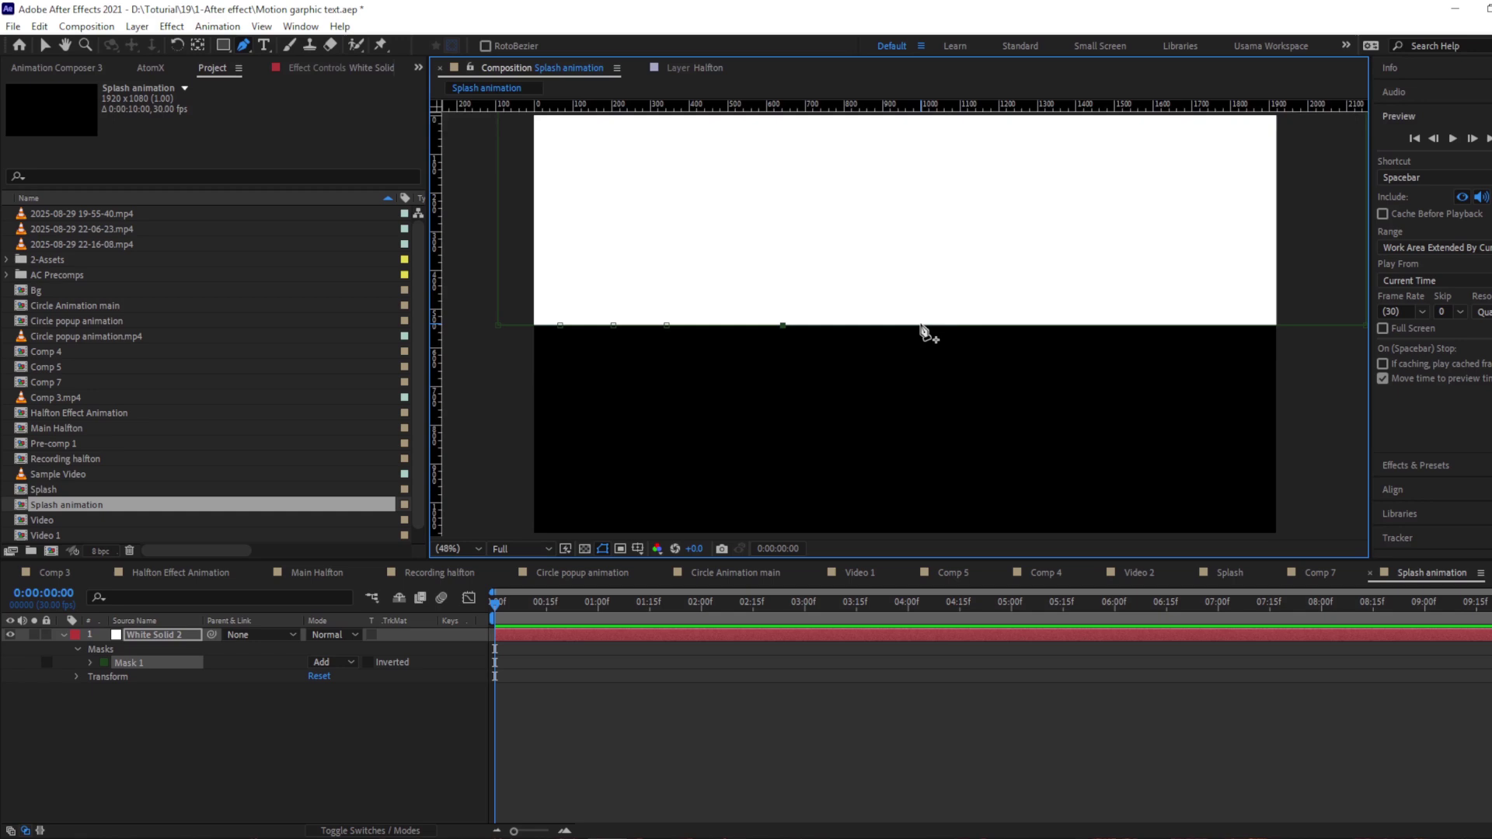
pyautogui.click(1019, 325)
pyautogui.click(1117, 325)
pyautogui.click(1215, 324)
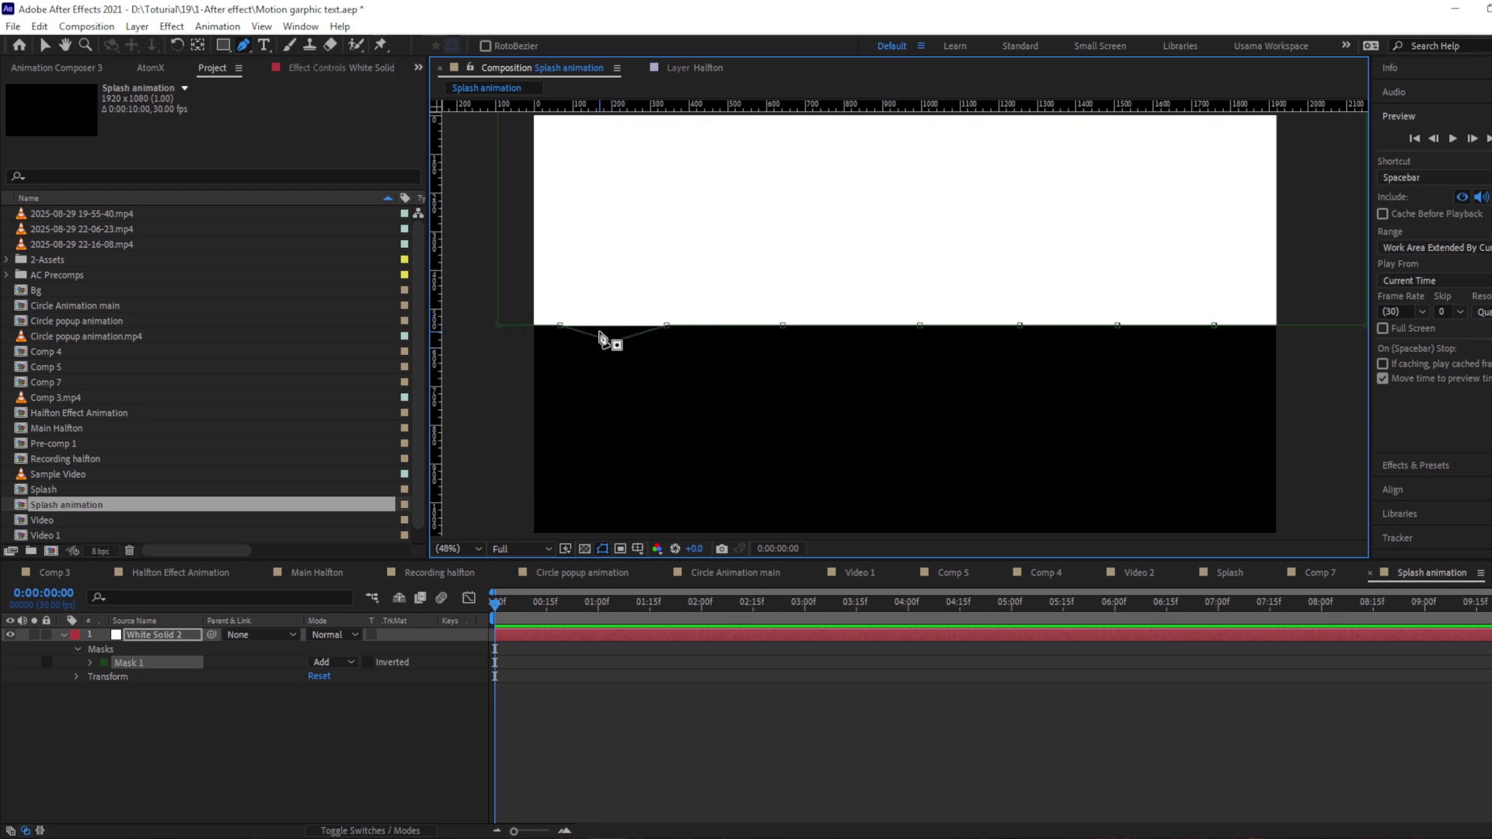
# Move the second added vertex down about 250 px and the fourth down about 290 px to form two spikes.
pyautogui.moveTo(612, 331); pyautogui.dragTo(603, 406)
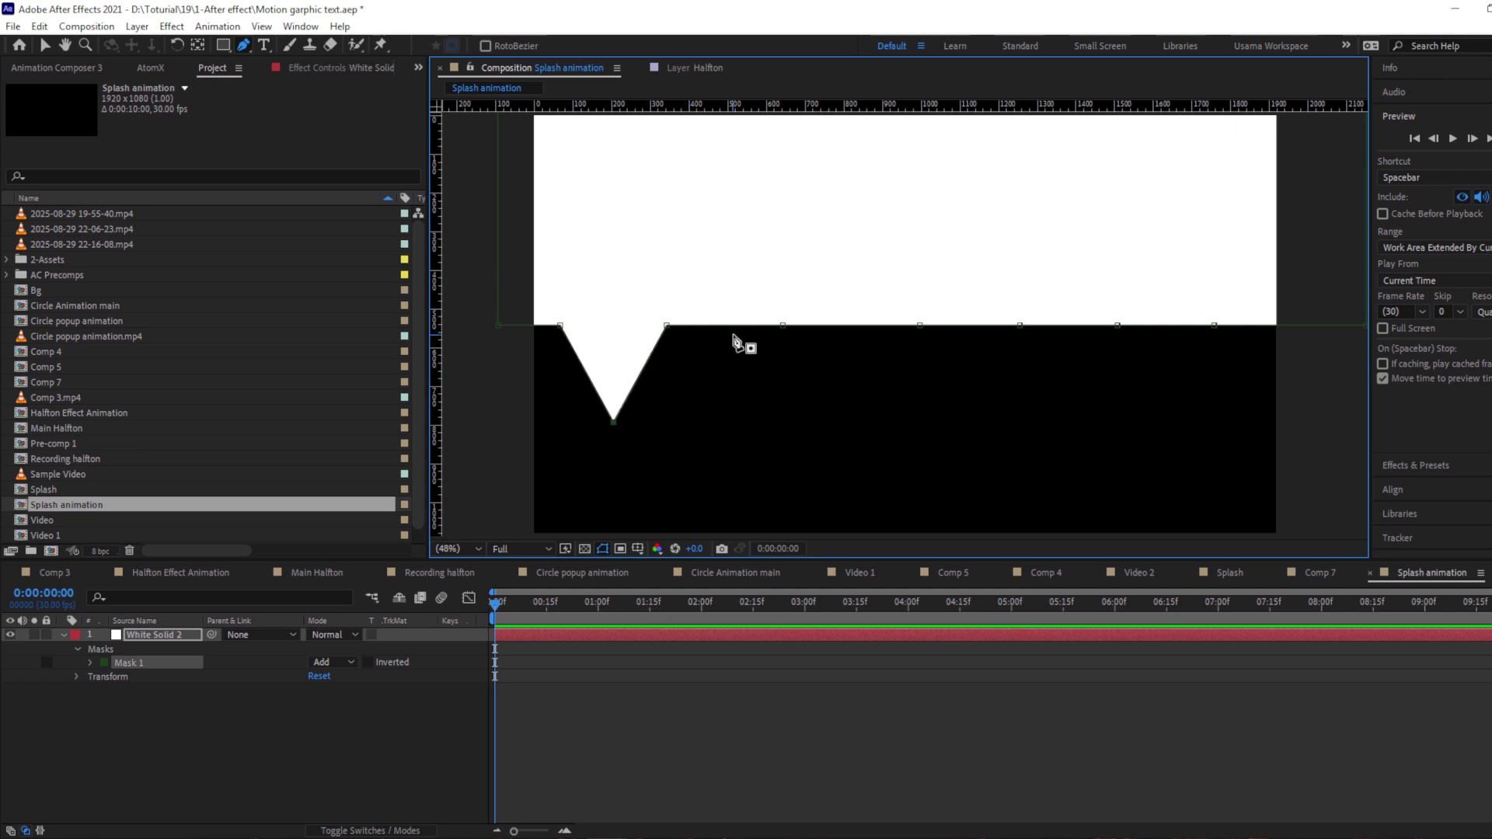
pyautogui.click(786, 326)
pyautogui.hotkey('shift', 'Down')
pyautogui.hotkey('shift', 'Down')
pyautogui.hotkey('shift', 'Down')
pyautogui.hotkey('shift', 'Down')
pyautogui.hotkey('shift', 'Down')
pyautogui.hotkey('shift', 'Down')
pyautogui.hotkey('shift', 'Down')
pyautogui.hotkey('shift', 'Down')
pyautogui.hotkey('shift', 'Down')
pyautogui.hotkey('shift', 'Down')
pyautogui.hotkey('shift', 'Down')
pyautogui.hotkey('shift', 'Down')
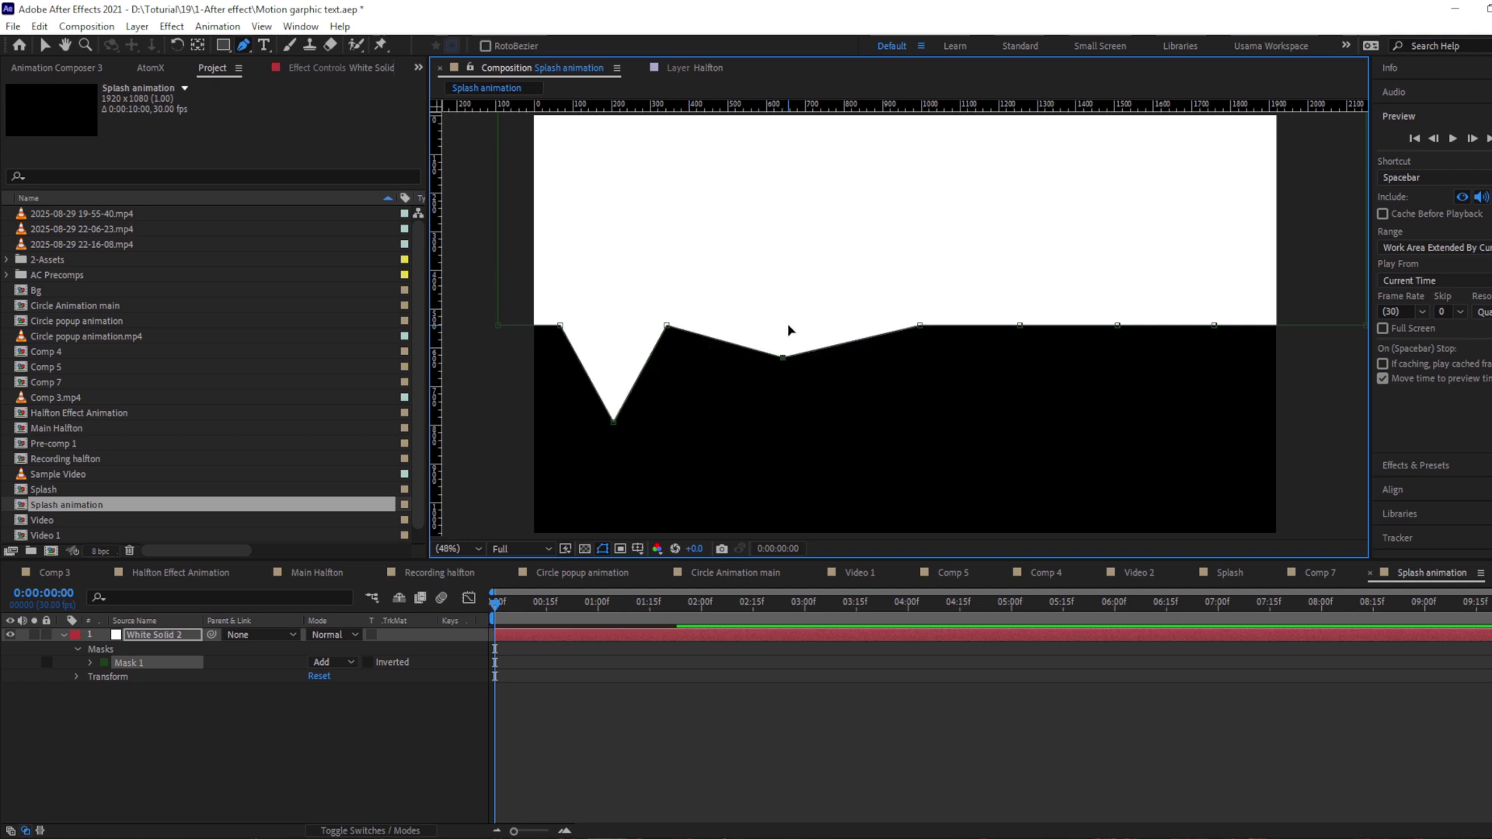
pyautogui.hotkey('shift', 'Down')
# Shift the fifth added vertex left to about x = 790 px to narrow the second spike, and move the sixth slightly left.
pyautogui.click(920, 326)
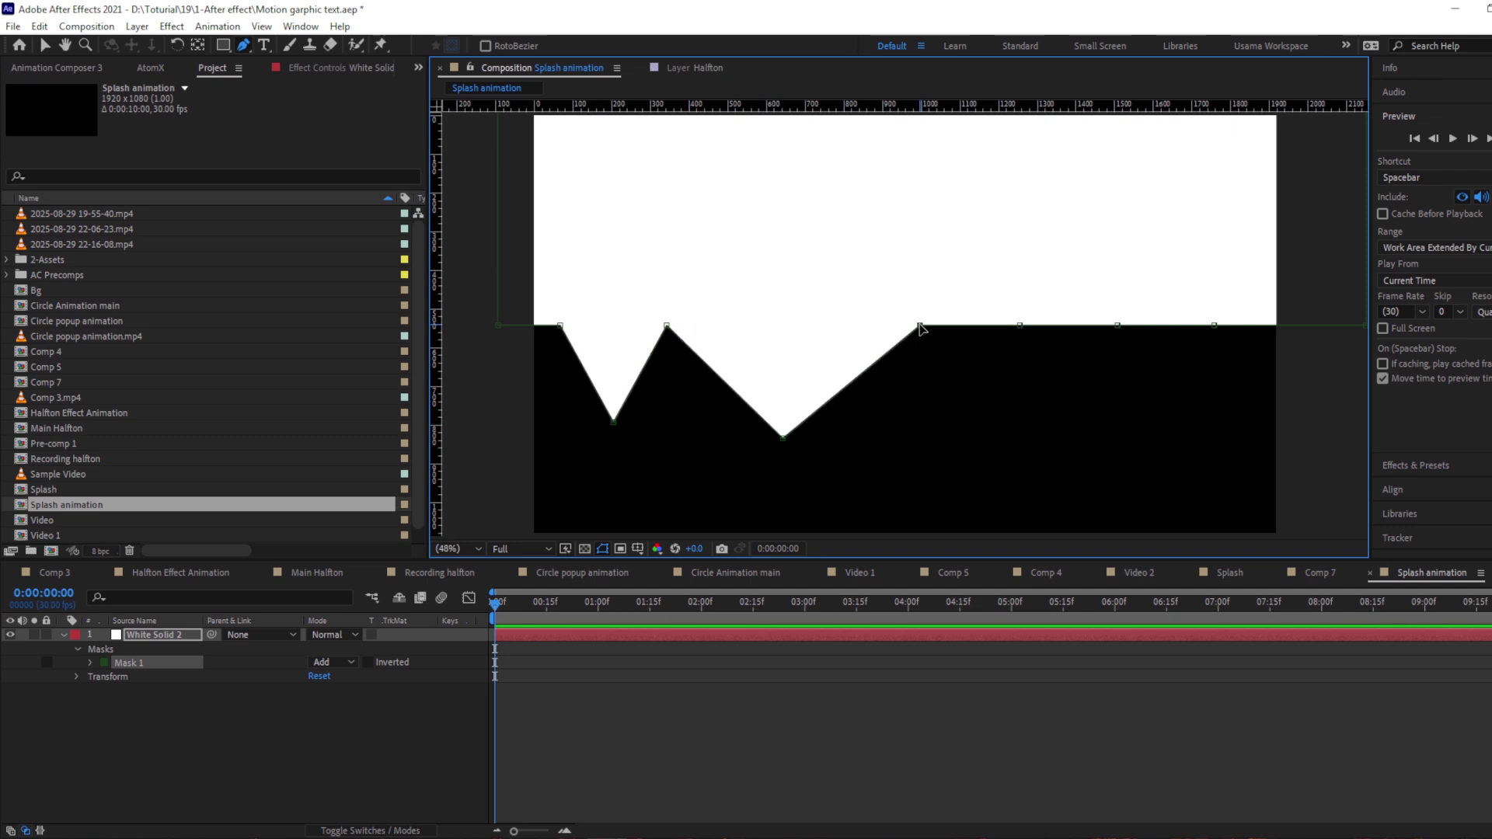
pyautogui.hotkey('shift', 'Down')
pyautogui.hotkey('shift', 'Up')
pyautogui.hotkey('shift', 'Up')
pyautogui.hotkey('shift', 'Left')
pyautogui.hotkey('shift', 'Left')
pyautogui.hotkey('shift', 'Left')
pyautogui.hotkey('shift', 'Left')
pyautogui.hotkey('shift', 'Left')
pyautogui.hotkey('shift', 'Left')
pyautogui.hotkey('shift', 'Left')
pyautogui.hotkey('shift', 'Left')
pyautogui.hotkey('shift', 'Left')
pyautogui.hotkey('shift', 'Left')
pyautogui.hotkey('shift', 'Left')
pyautogui.hotkey('shift', 'Left')
pyautogui.hotkey('shift', 'Left')
pyautogui.hotkey('shift', 'Left')
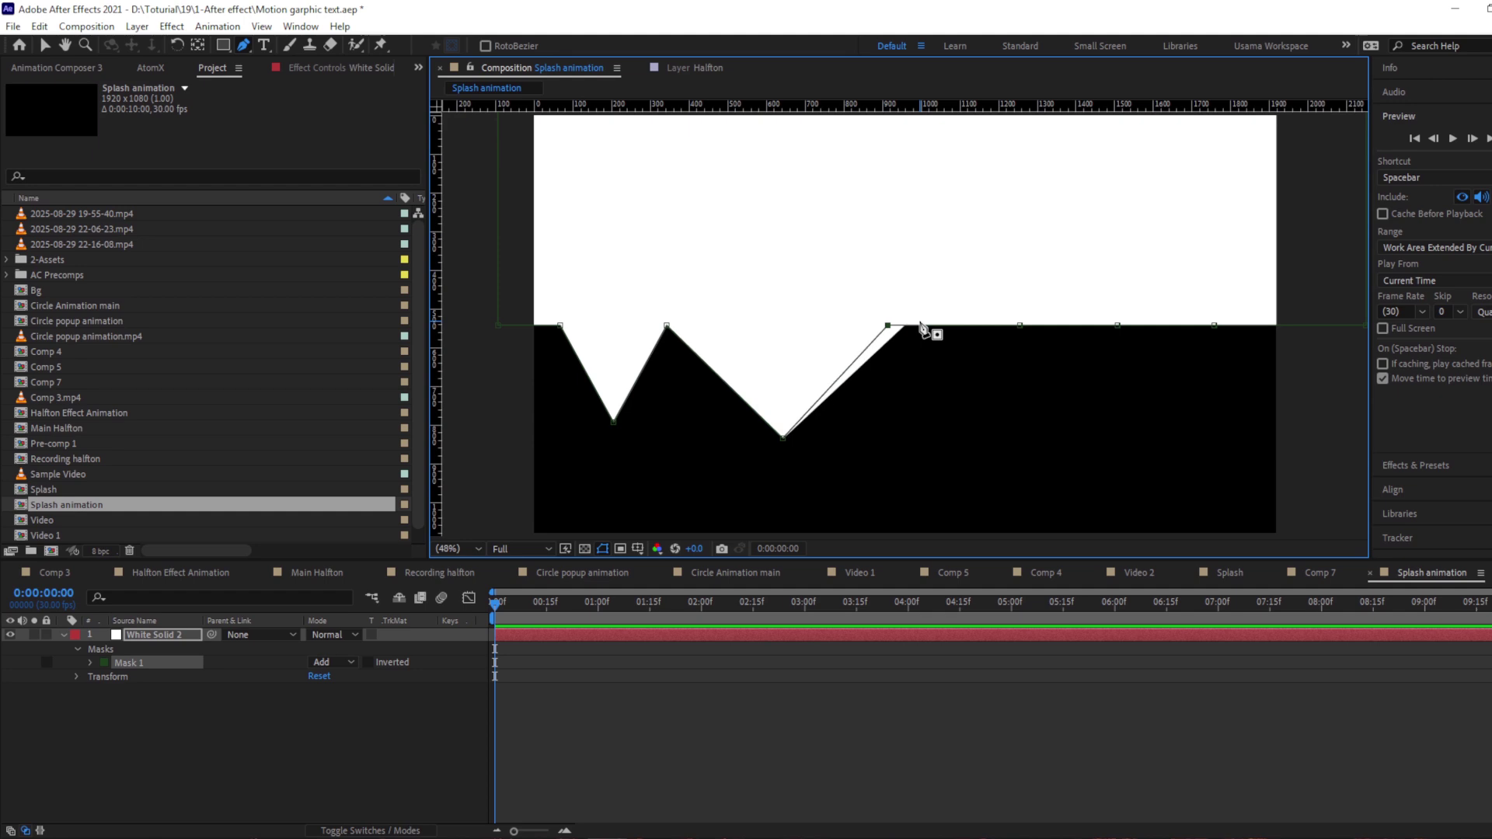
pyautogui.hotkey('shift', 'Right')
pyautogui.hotkey('shift', 'Right')
pyautogui.hotkey('shift', 'Right')
pyautogui.hotkey('shift', 'Right')
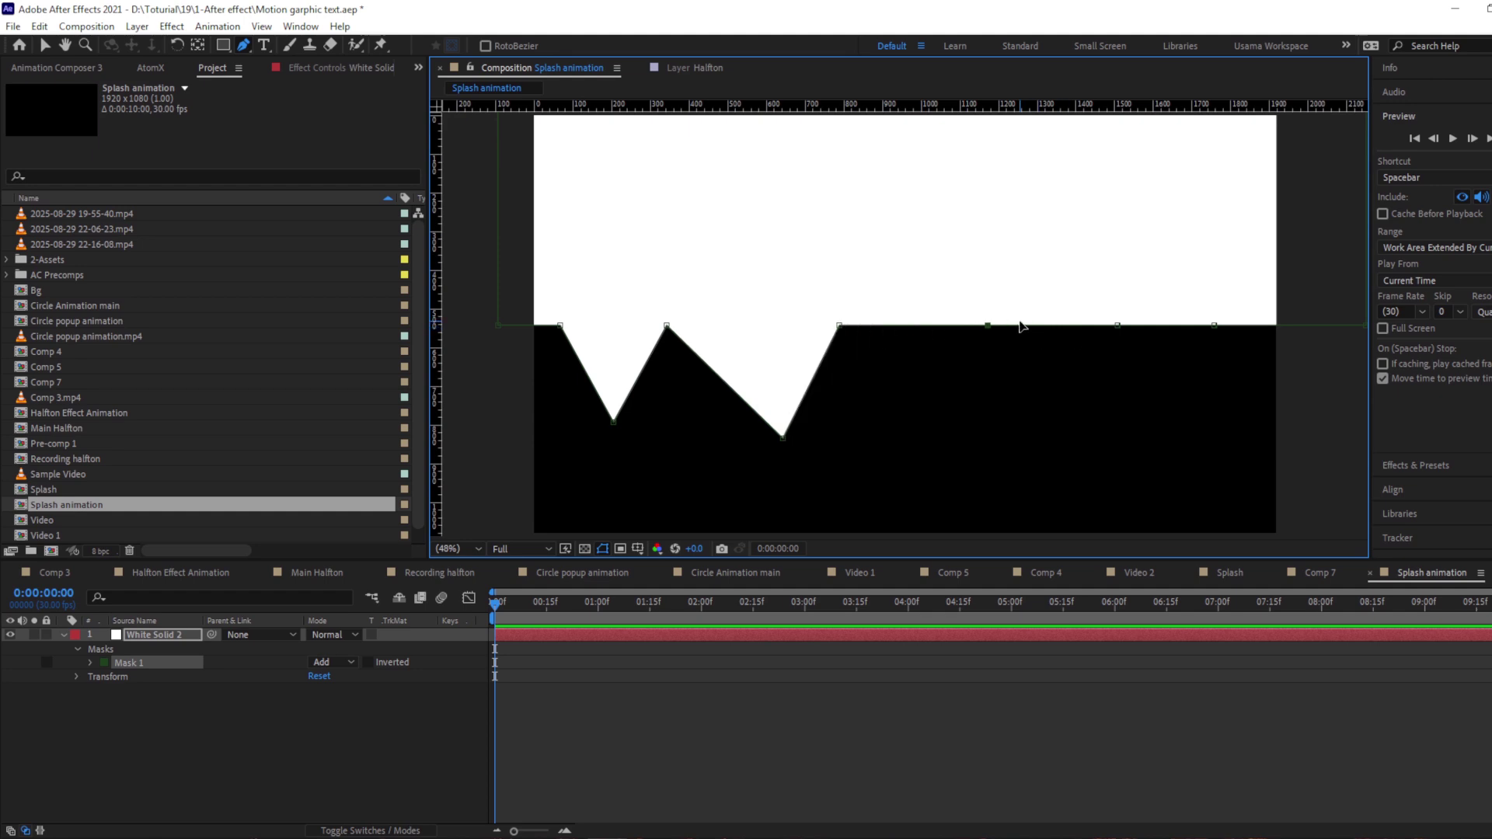
# Shift the seventh added vertex on the mask's lower edge left to about x = 1300 px.
pyautogui.click(1117, 325)
pyautogui.hotkey('shift', 'Left')
pyautogui.hotkey('shift', 'Left')
pyautogui.hotkey('shift', 'Left')
pyautogui.hotkey('shift', 'Left')
pyautogui.hotkey('shift', 'Left')
pyautogui.hotkey('shift', 'Left')
pyautogui.hotkey('shift', 'Left')
pyautogui.hotkey('shift', 'Left')
pyautogui.hotkey('shift', 'Left')
pyautogui.hotkey('shift', 'Left')
pyautogui.hotkey('shift', 'Down')
pyautogui.hotkey('shift', 'Down')
pyautogui.hotkey('shift', 'Down')
pyautogui.hotkey('shift', 'Down')
pyautogui.hotkey('shift', 'Down')
pyautogui.hotkey('shift', 'Down')
pyautogui.hotkey('shift', 'Down')
pyautogui.hotkey('shift', 'Down')
pyautogui.hotkey('shift', 'Down')
pyautogui.hotkey('shift', 'Down')
pyautogui.hotkey('shift', 'Down')
pyautogui.hotkey('shift', 'Down')
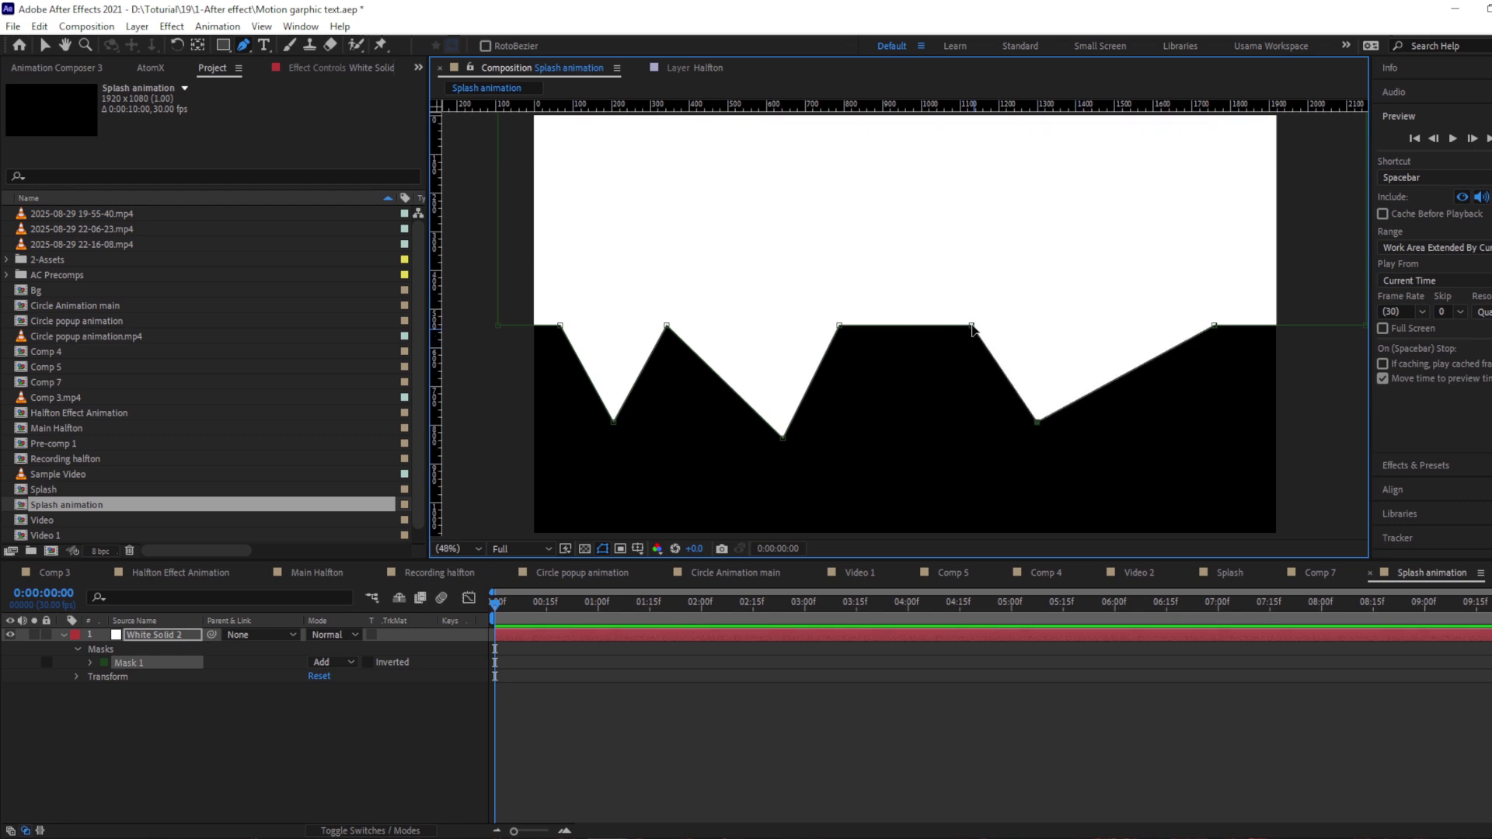
pyautogui.hotkey('shift', 'Up')
pyautogui.hotkey('shift', 'Up')
pyautogui.hotkey('shift', 'Up')
pyautogui.hotkey('shift', 'Up')
pyautogui.hotkey('shift', 'Up')
pyautogui.hotkey('shift', 'Up')
pyautogui.hotkey('shift', 'Up')
pyautogui.hotkey('shift', 'Up')
pyautogui.hotkey('shift', 'Up')
pyautogui.hotkey('shift', 'Up')
pyautogui.hotkey('shift', 'Up')
pyautogui.hotkey('shift', 'Up')
pyautogui.hotkey('shift', 'Up')
pyautogui.hotkey('shift', 'Up')
pyautogui.hotkey('shift', 'Up')
pyautogui.hotkey('shift', 'Up')
pyautogui.hotkey('shift', 'Up')
pyautogui.hotkey('shift', 'Up')
pyautogui.hotkey('shift', 'Up')
pyautogui.hotkey('shift', 'Up')
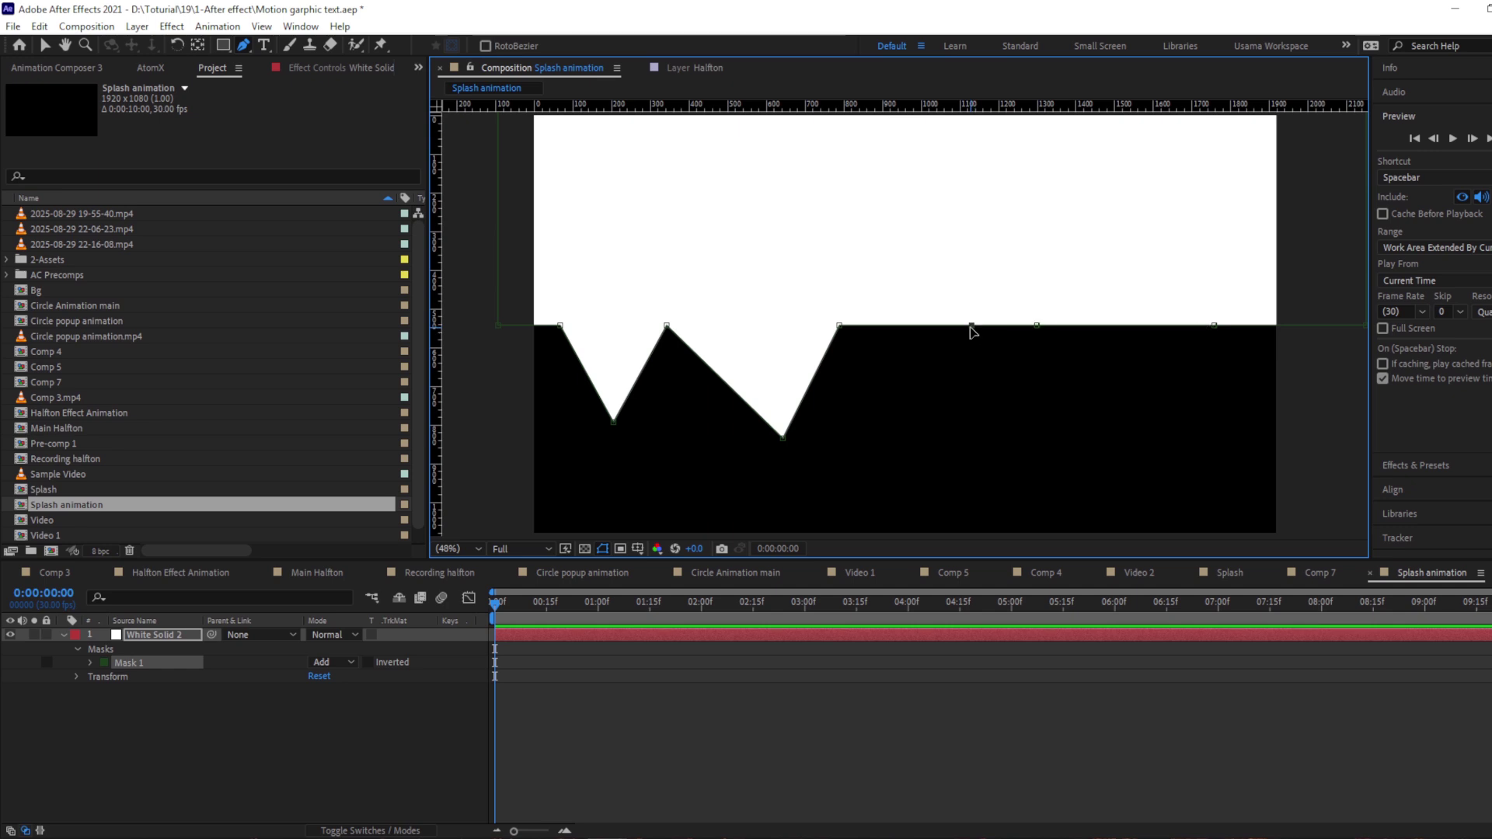
# Move the sixth added vertex to about x = 1000 px and down about 290 px to form the third spike.
pyautogui.hotkey('shift', 'Down')
pyautogui.hotkey('shift', 'Down')
pyautogui.hotkey('shift', 'Down')
pyautogui.hotkey('shift', 'Down')
pyautogui.hotkey('shift', 'Down')
pyautogui.hotkey('shift', 'Down')
pyautogui.hotkey('shift', 'Down')
pyautogui.hotkey('shift', 'Down')
pyautogui.hotkey('shift', 'Down')
pyautogui.hotkey('shift', 'Down')
pyautogui.hotkey('shift', 'Down')
pyautogui.hotkey('shift', 'Down')
pyautogui.hotkey('shift', 'Down')
pyautogui.hotkey('shift', 'Down')
pyautogui.hotkey('shift', 'Down')
pyautogui.hotkey('shift', 'Down')
pyautogui.hotkey('shift', 'Down')
pyautogui.hotkey('shift', 'Down')
pyautogui.hotkey('shift', 'Down')
pyautogui.hotkey('shift', 'Down')
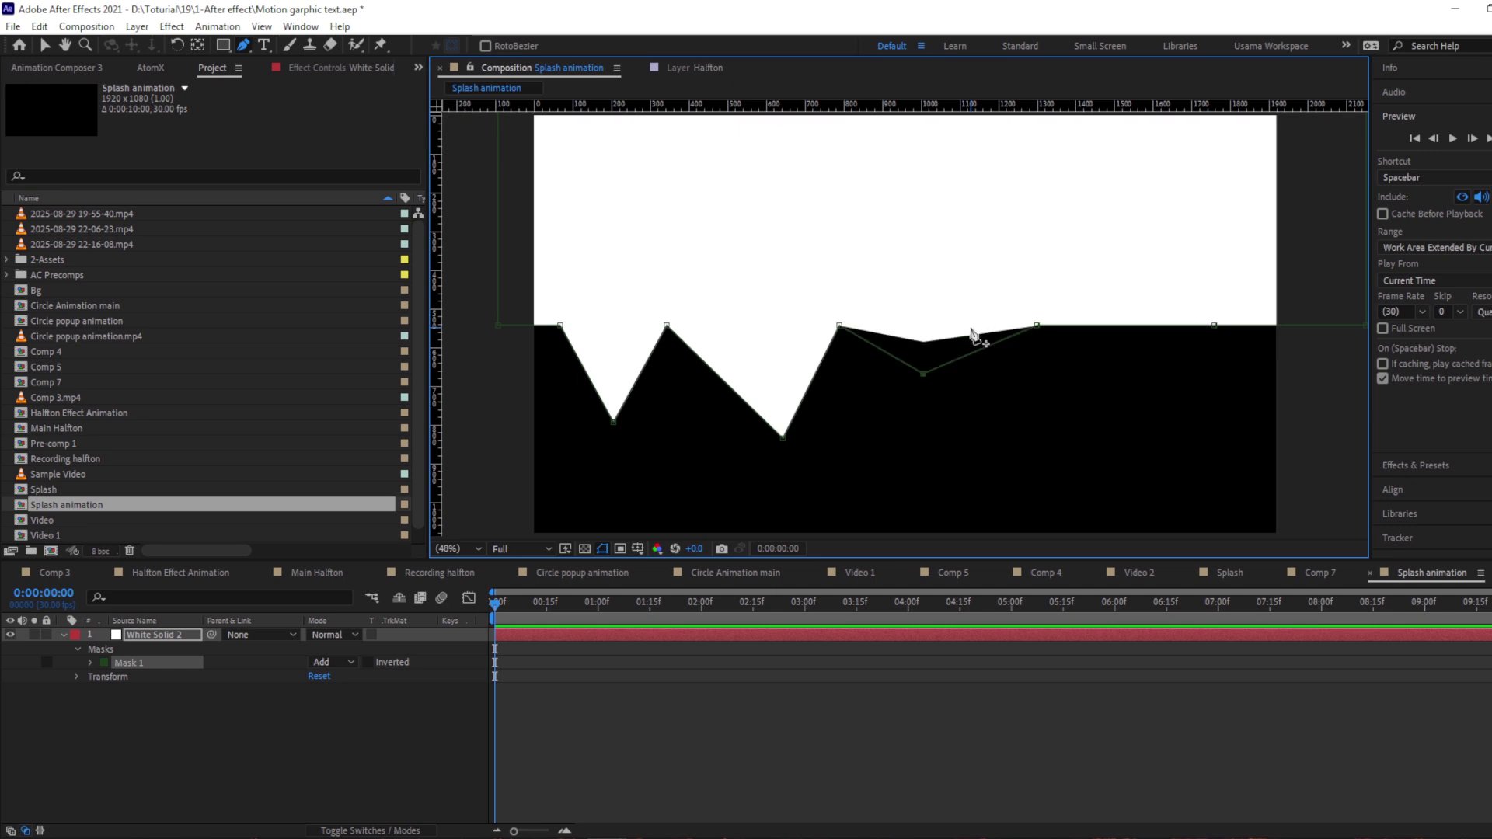
pyautogui.hotkey('shift', 'Down')
pyautogui.hotkey('shift', 'Down')
pyautogui.hotkey('shift', 'Down')
pyautogui.hotkey('shift', 'Down')
pyautogui.hotkey('shift', 'Down')
pyautogui.hotkey('shift', 'Down')
pyautogui.hotkey('shift', 'Down')
pyautogui.hotkey('shift', 'Down')
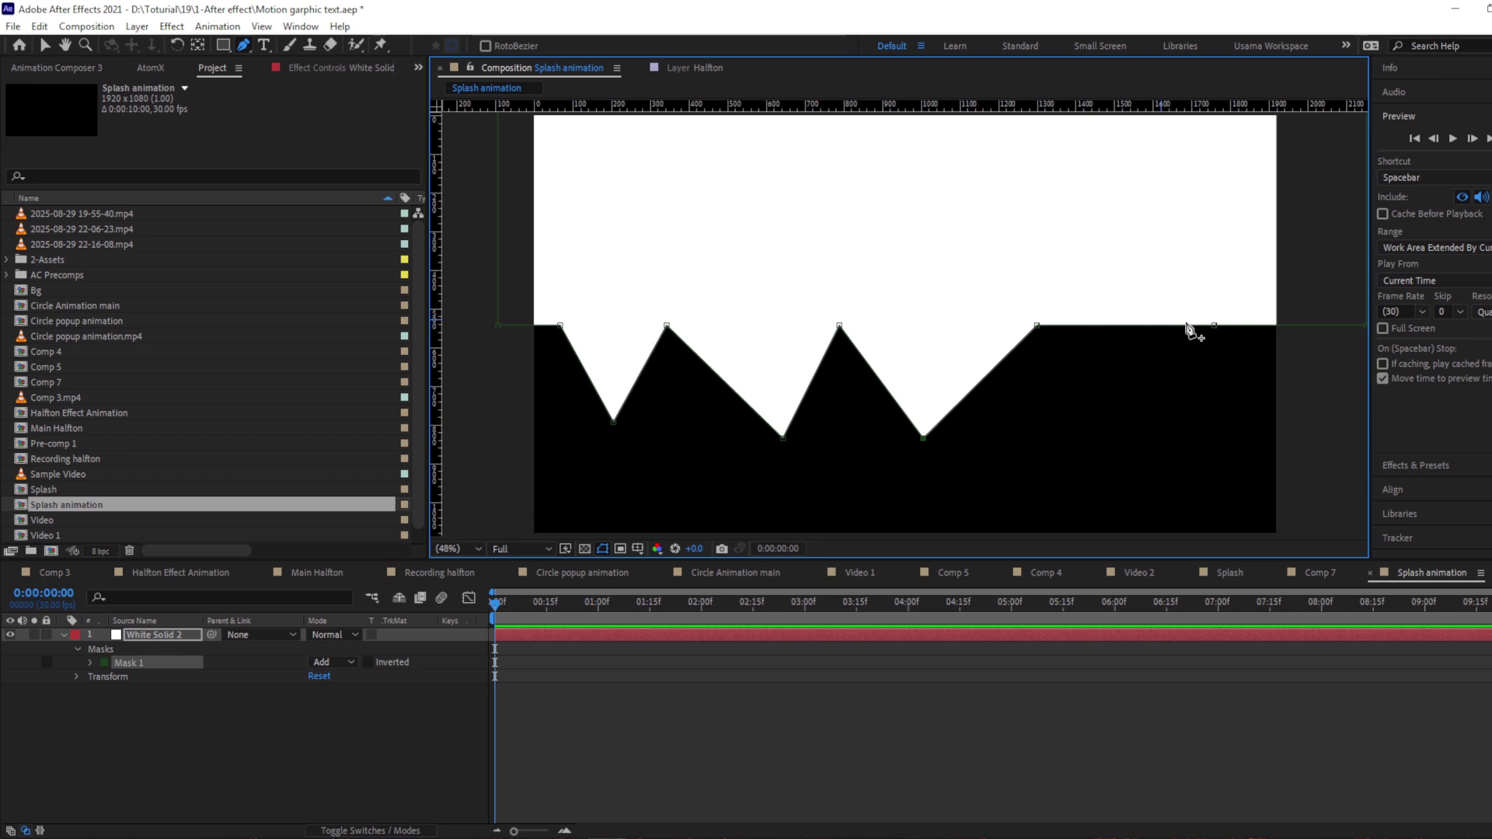
# Shift the last added vertex on the mask's lower edge left to about x = 1625 px.
pyautogui.click(1130, 325)
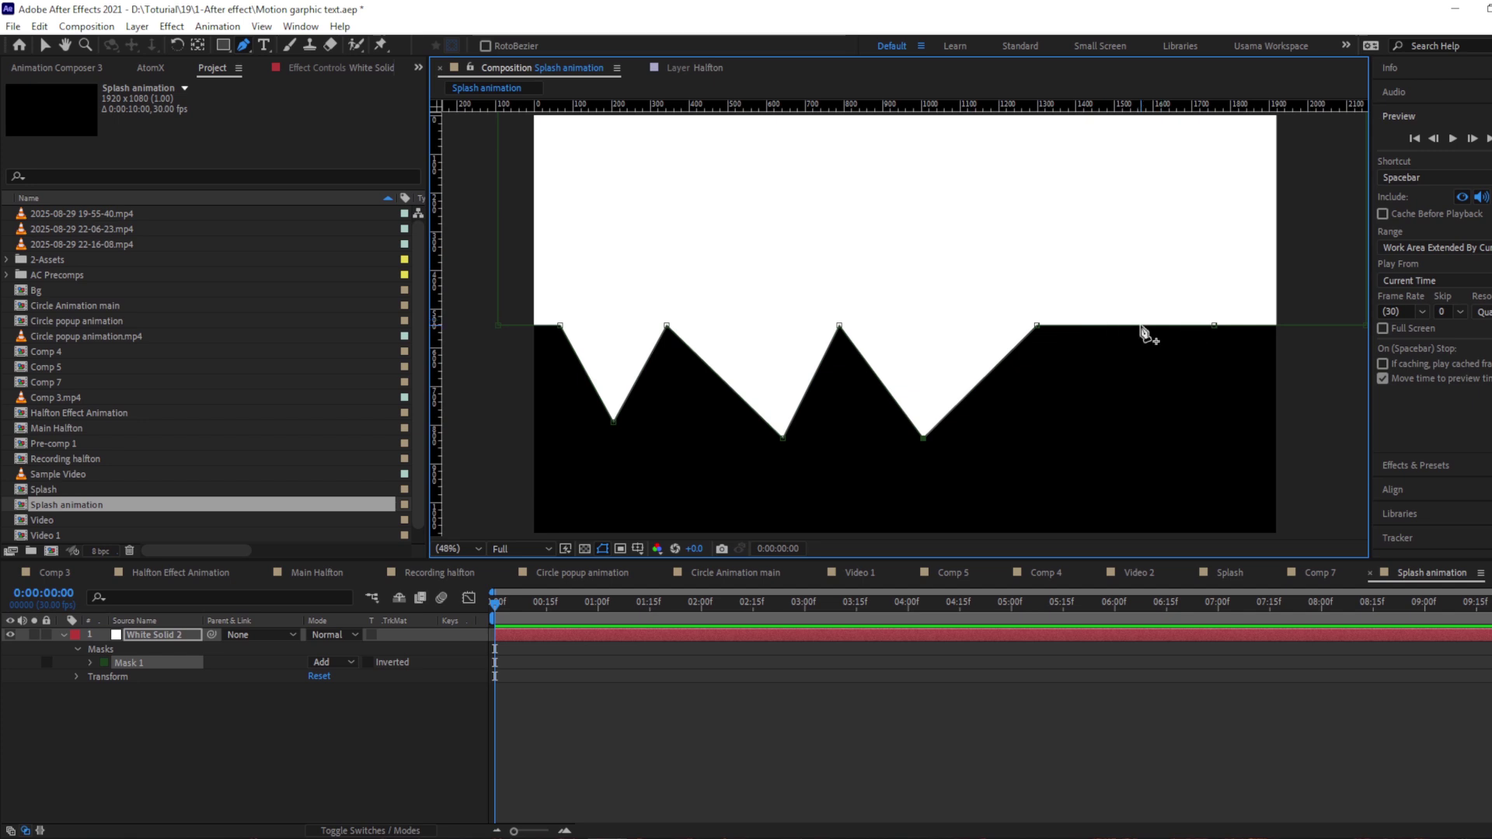
pyautogui.click(1215, 325)
pyautogui.hotkey('shift', 'Right')
pyautogui.hotkey('shift', 'Right')
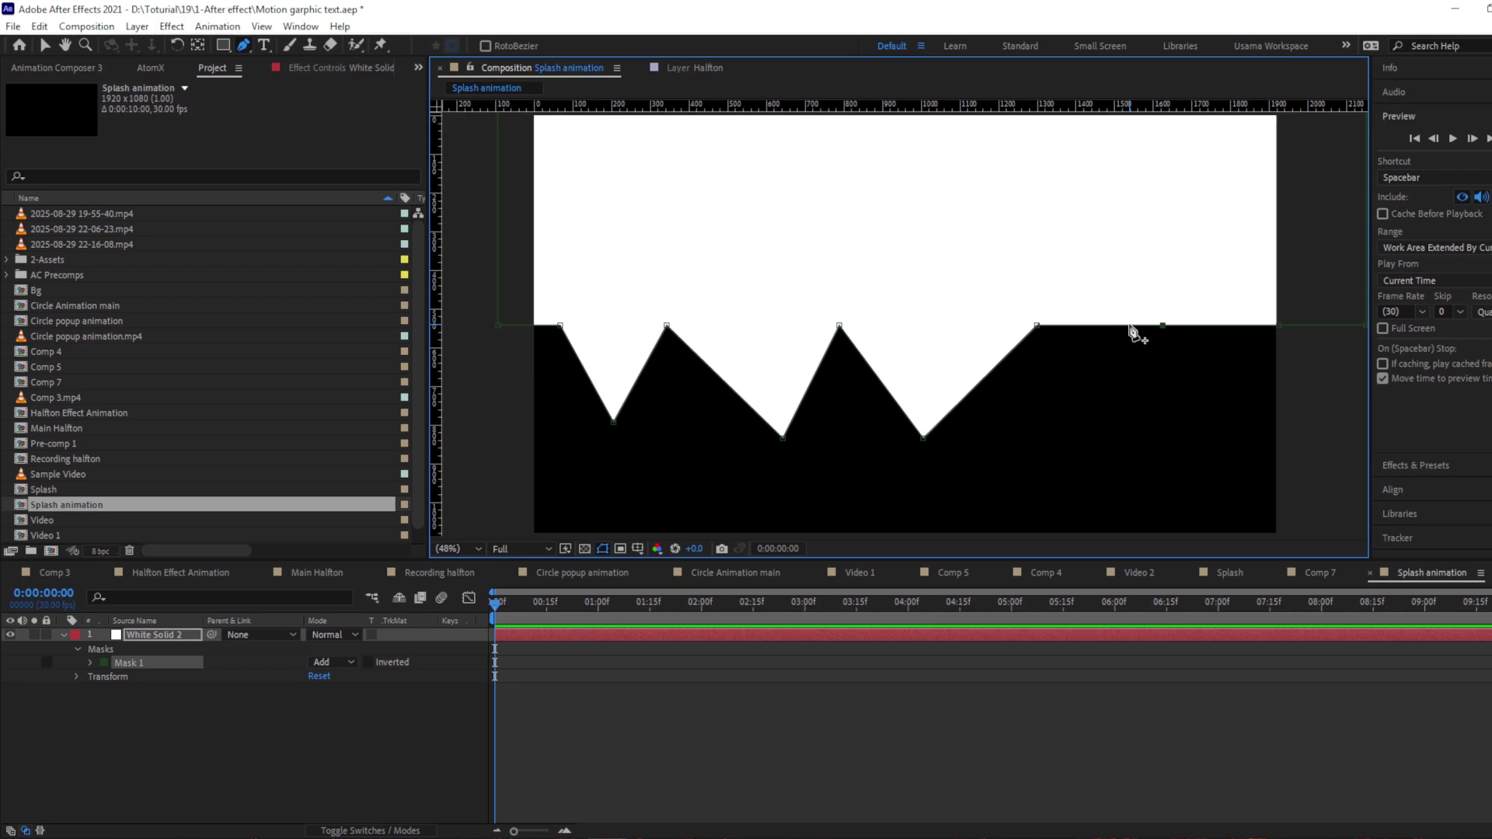
# Move the last added vertex on the mask's lower edge down about 290 px to form the fourth spike.
pyautogui.hotkey('shift', 'Down')
pyautogui.hotkey('shift', 'Down')
pyautogui.hotkey('shift', 'Down')
pyautogui.hotkey('shift', 'Down')
pyautogui.hotkey('shift', 'Down')
pyautogui.hotkey('shift', 'Down')
pyautogui.hotkey('shift', 'Down')
pyautogui.hotkey('shift', 'Down')
pyautogui.hotkey('shift', 'Down')
pyautogui.hotkey('shift', 'Down')
pyautogui.hotkey('shift', 'Down')
pyautogui.hotkey('shift', 'Down')
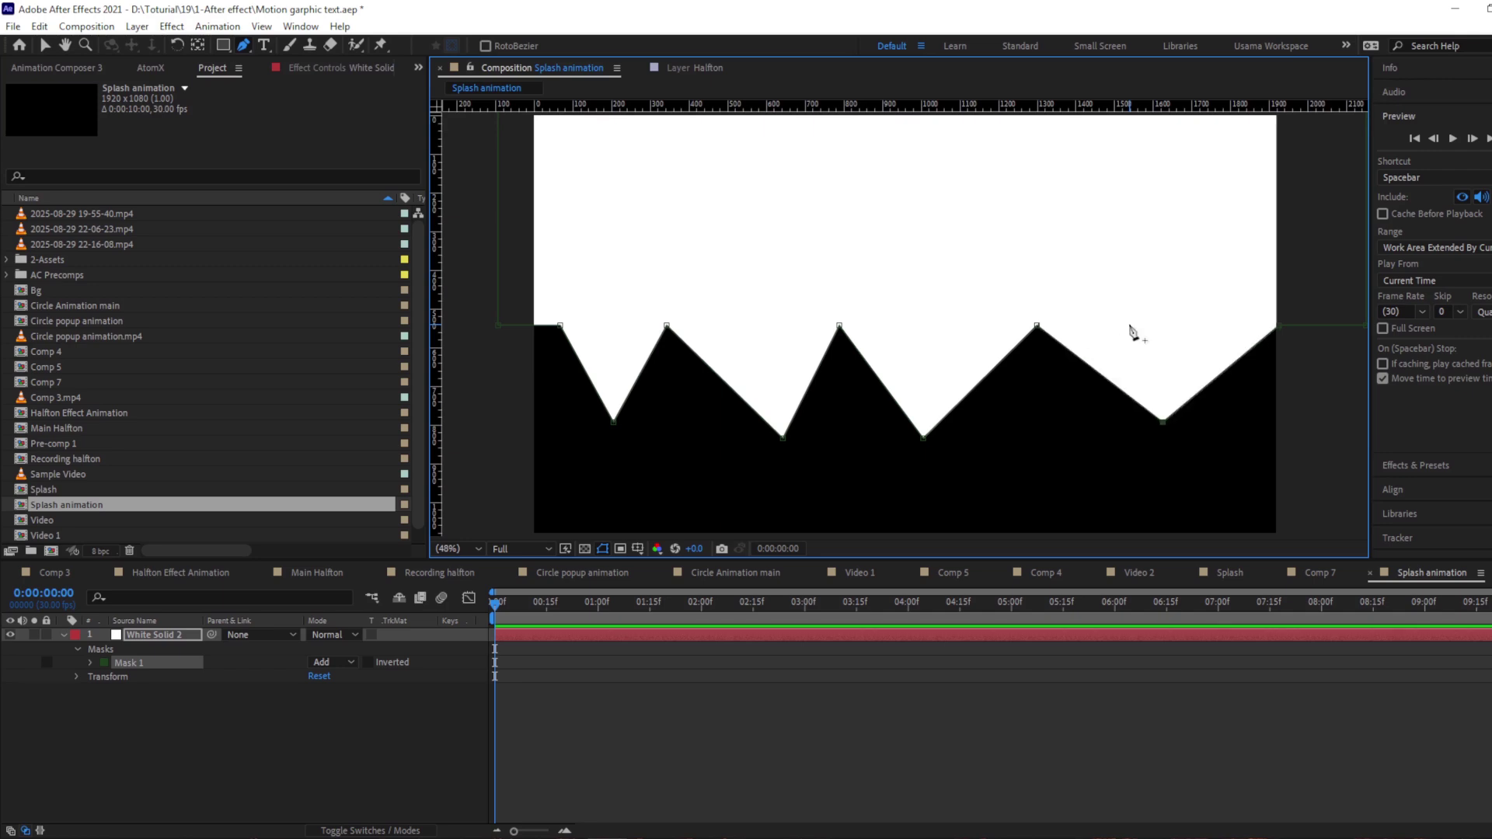
pyautogui.hotkey('shift', 'Down')
pyautogui.hotkey('shift', 'Down')
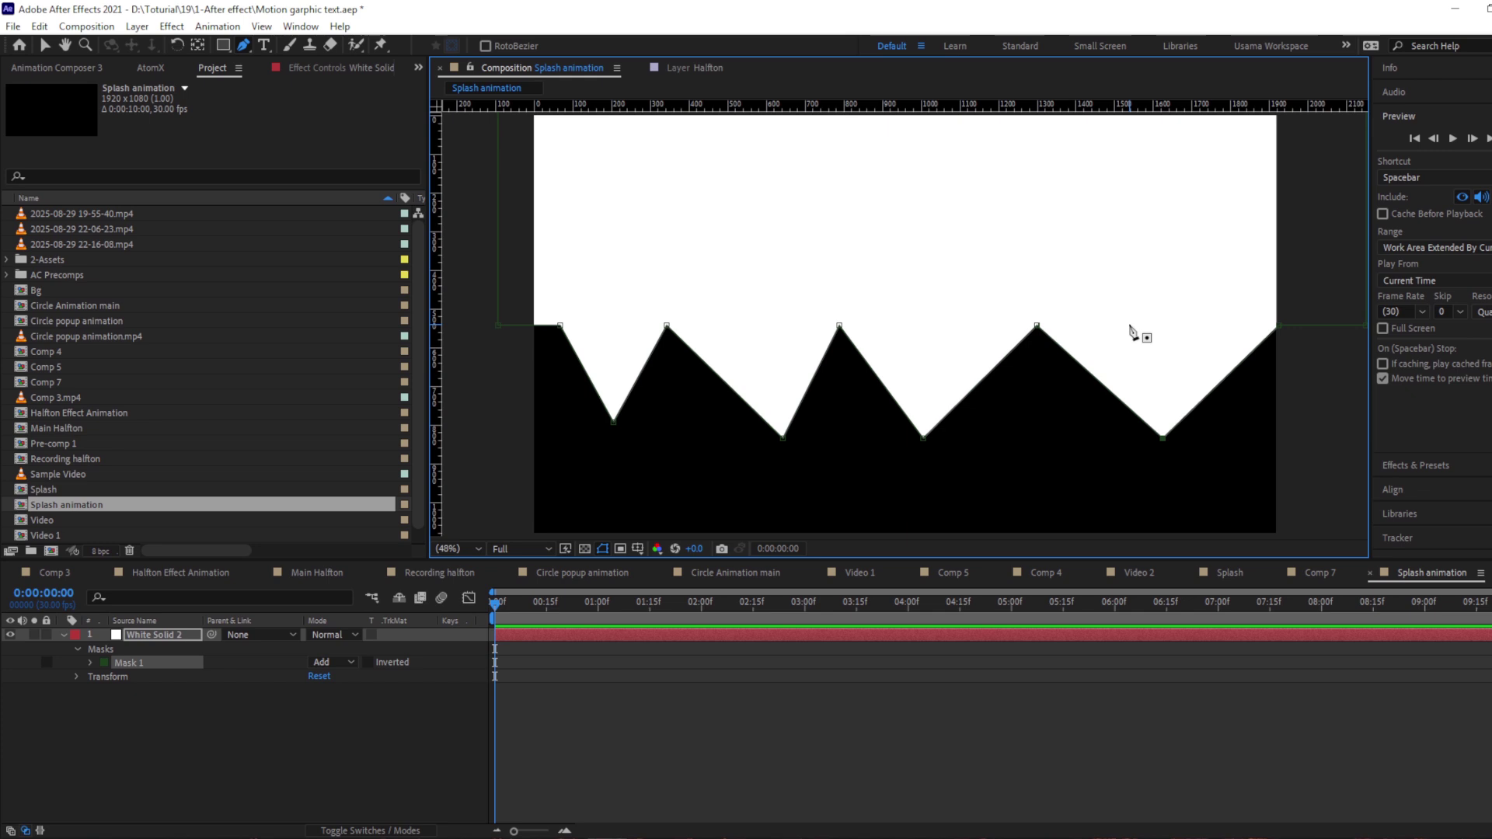
# Round the tips of the four downward spikes with the Convert Vertex tool, giving each horizontal Bezier handles.
pyautogui.click(244, 42)
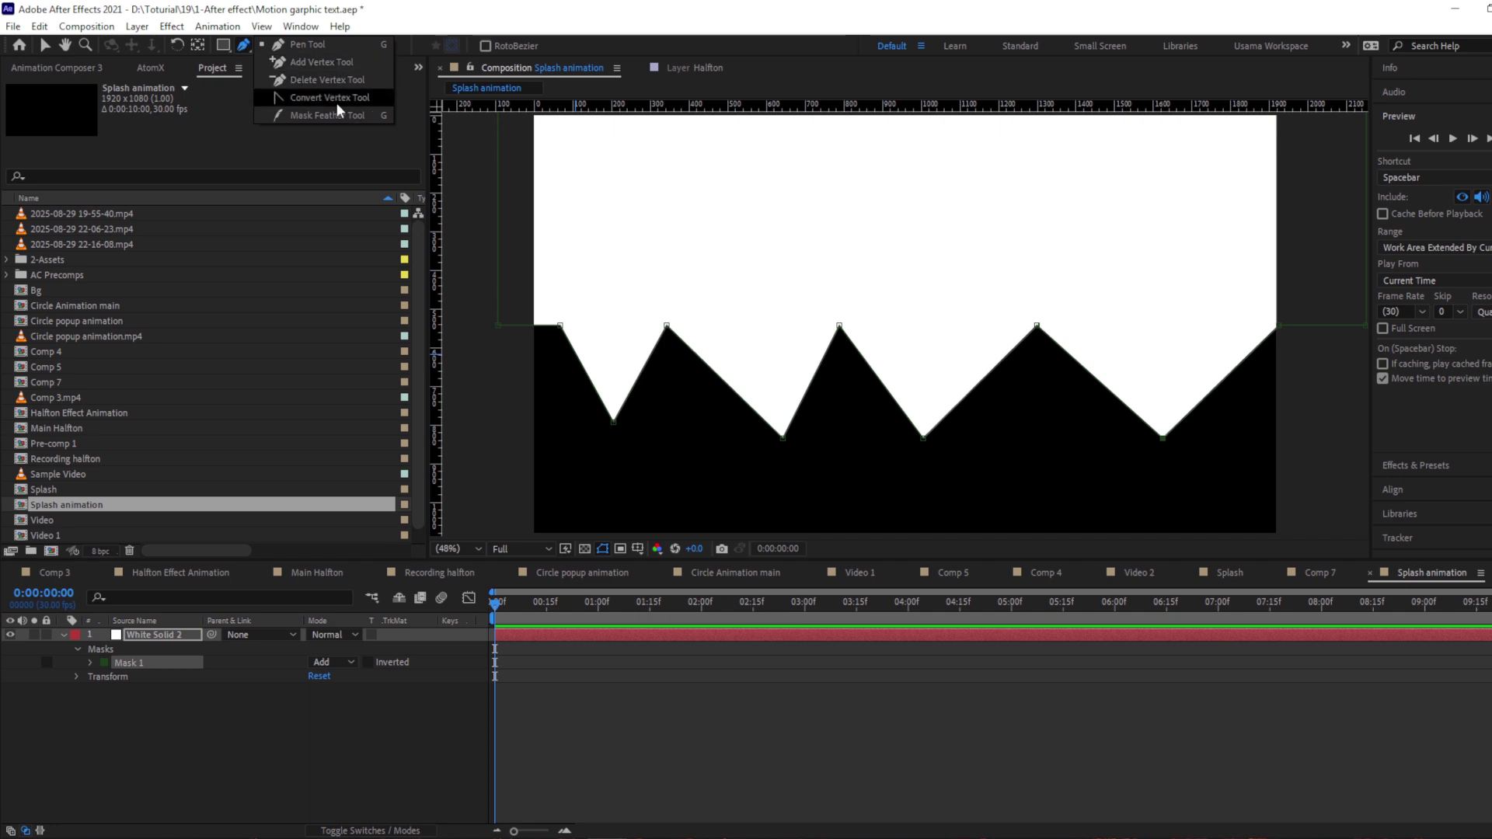
pyautogui.click(316, 102)
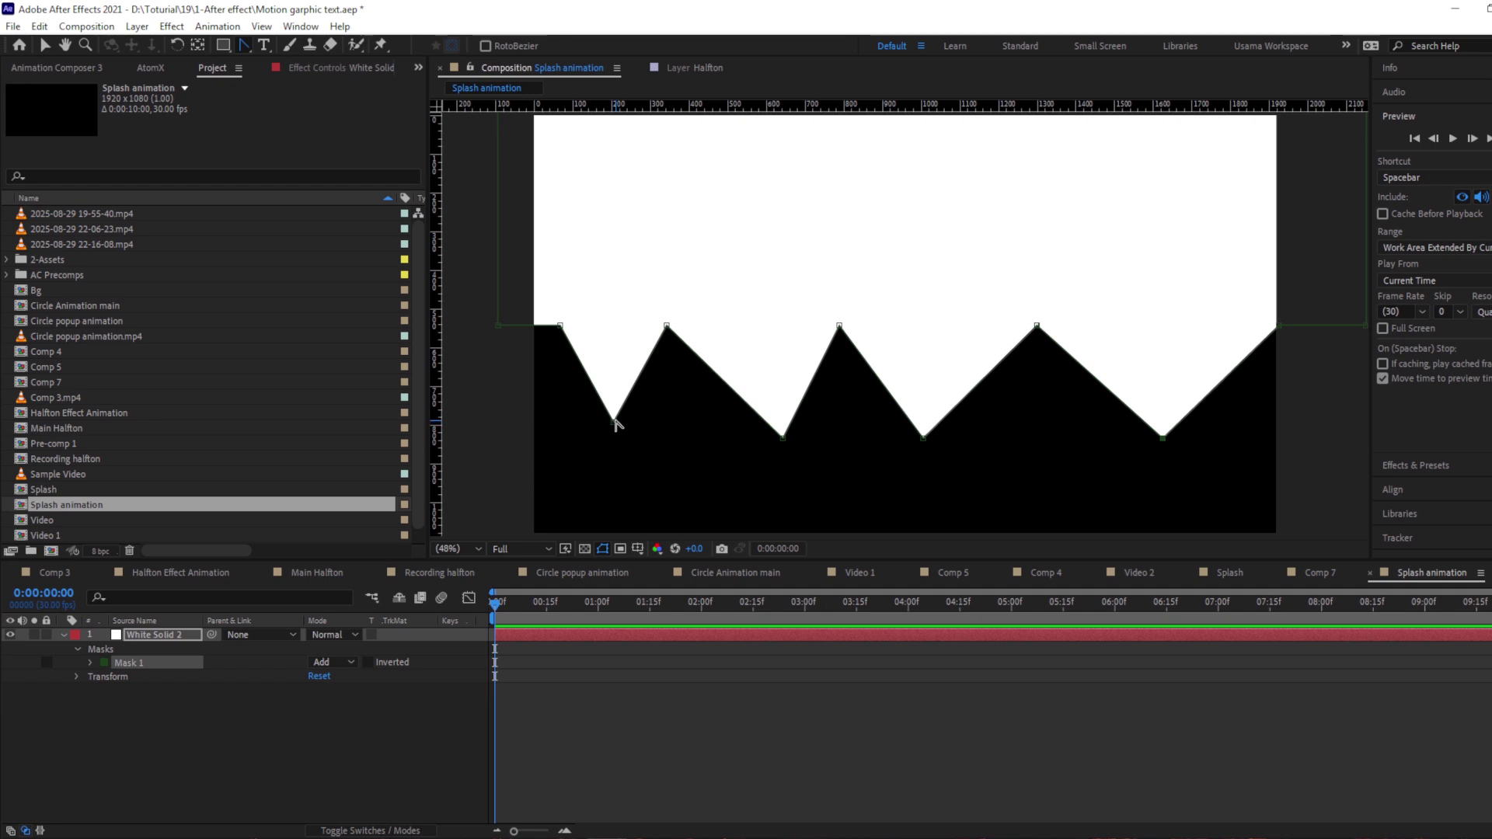
pyautogui.moveTo(613, 424); pyautogui.dragTo(625, 425)
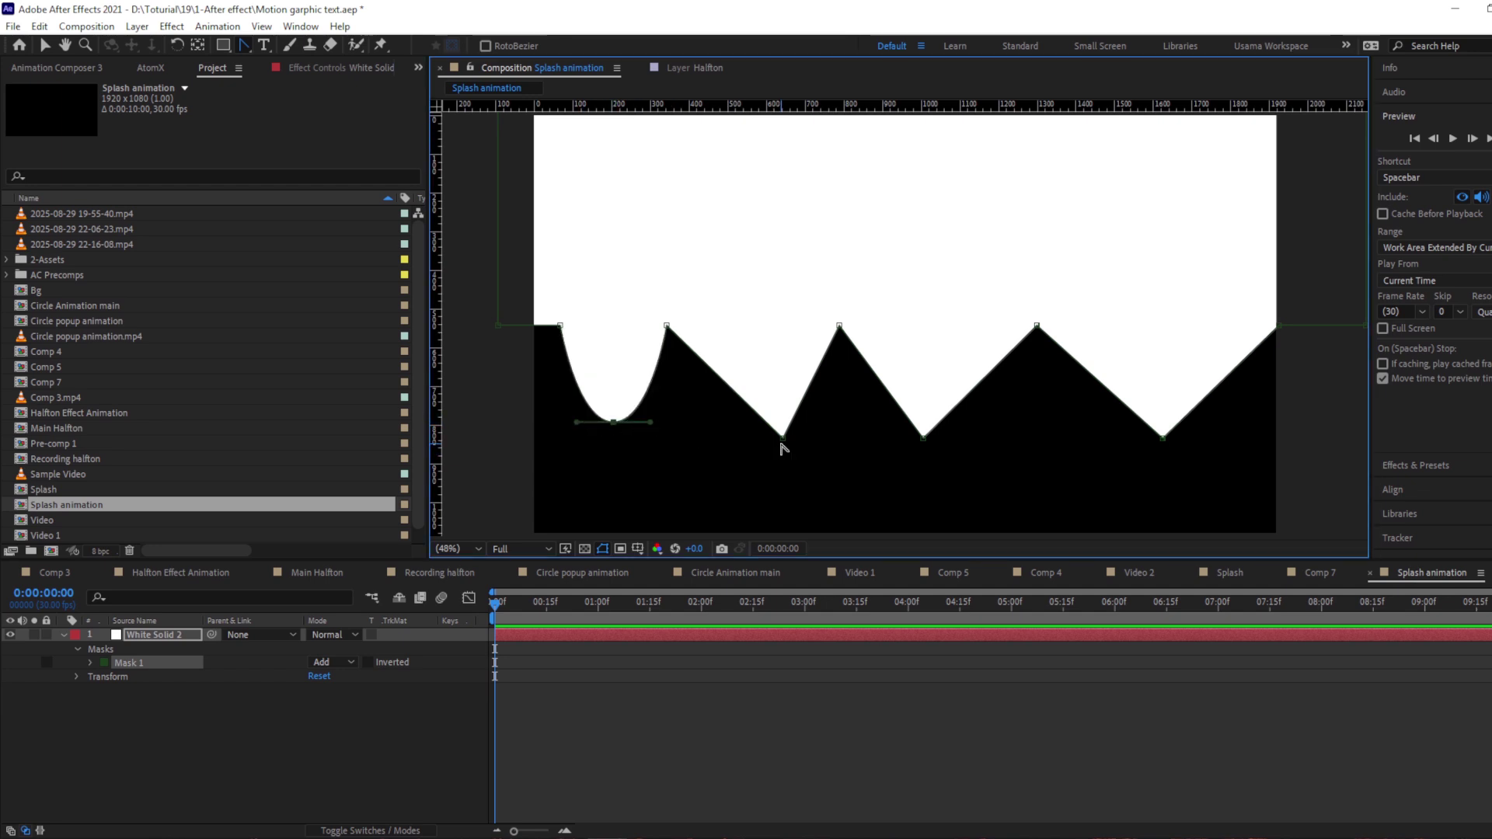
pyautogui.moveTo(783, 438); pyautogui.dragTo(800, 439)
pyautogui.moveTo(923, 437); pyautogui.dragTo(977, 438)
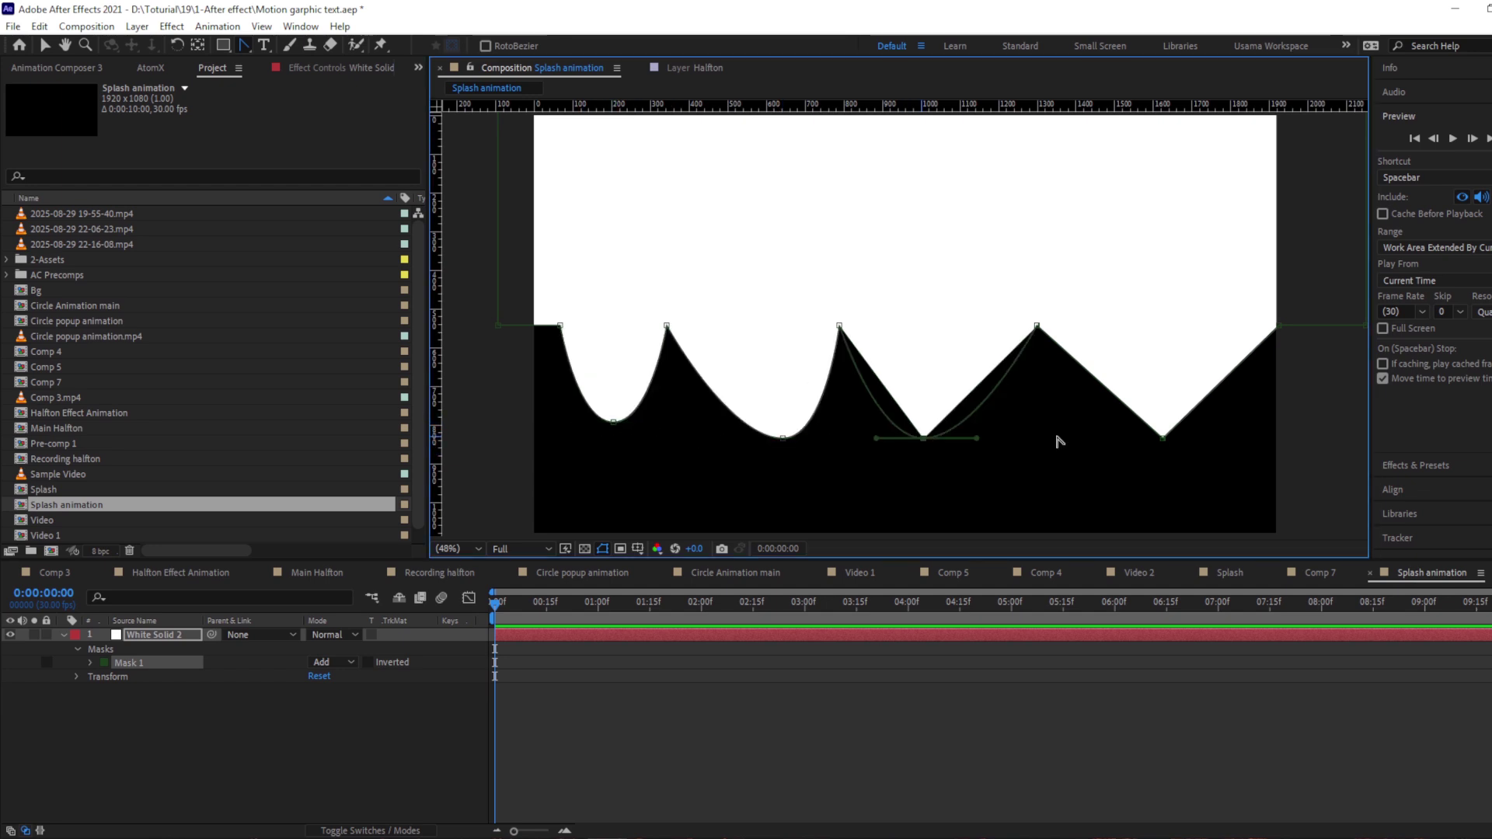
pyautogui.moveTo(1163, 440); pyautogui.dragTo(1164, 436)
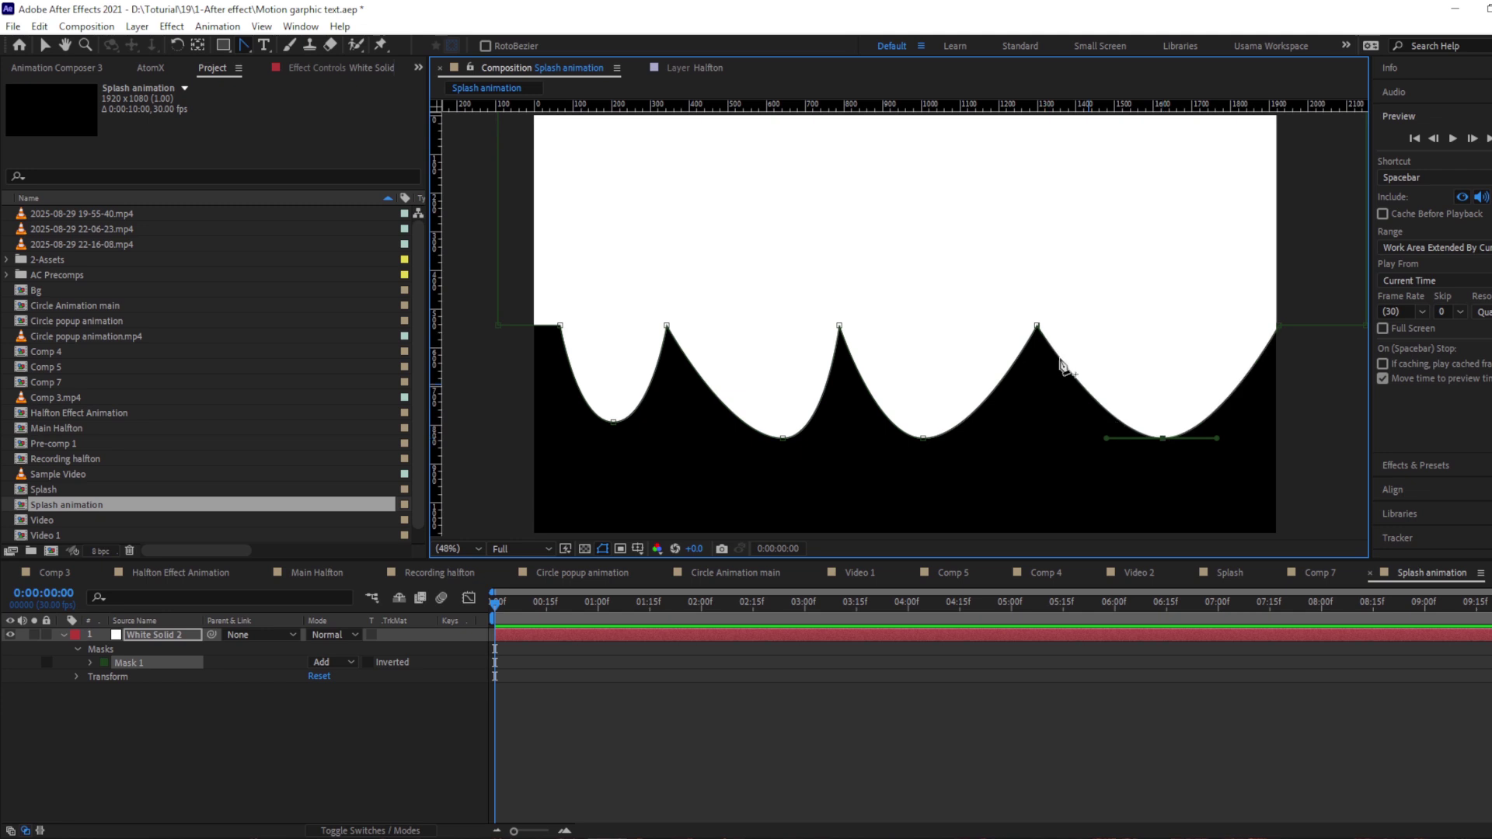
# Convert the upper vertices between the drips and at both ends of the wavy edge into smooth curve points.
pyautogui.moveTo(1037, 326); pyautogui.dragTo(1037, 328)
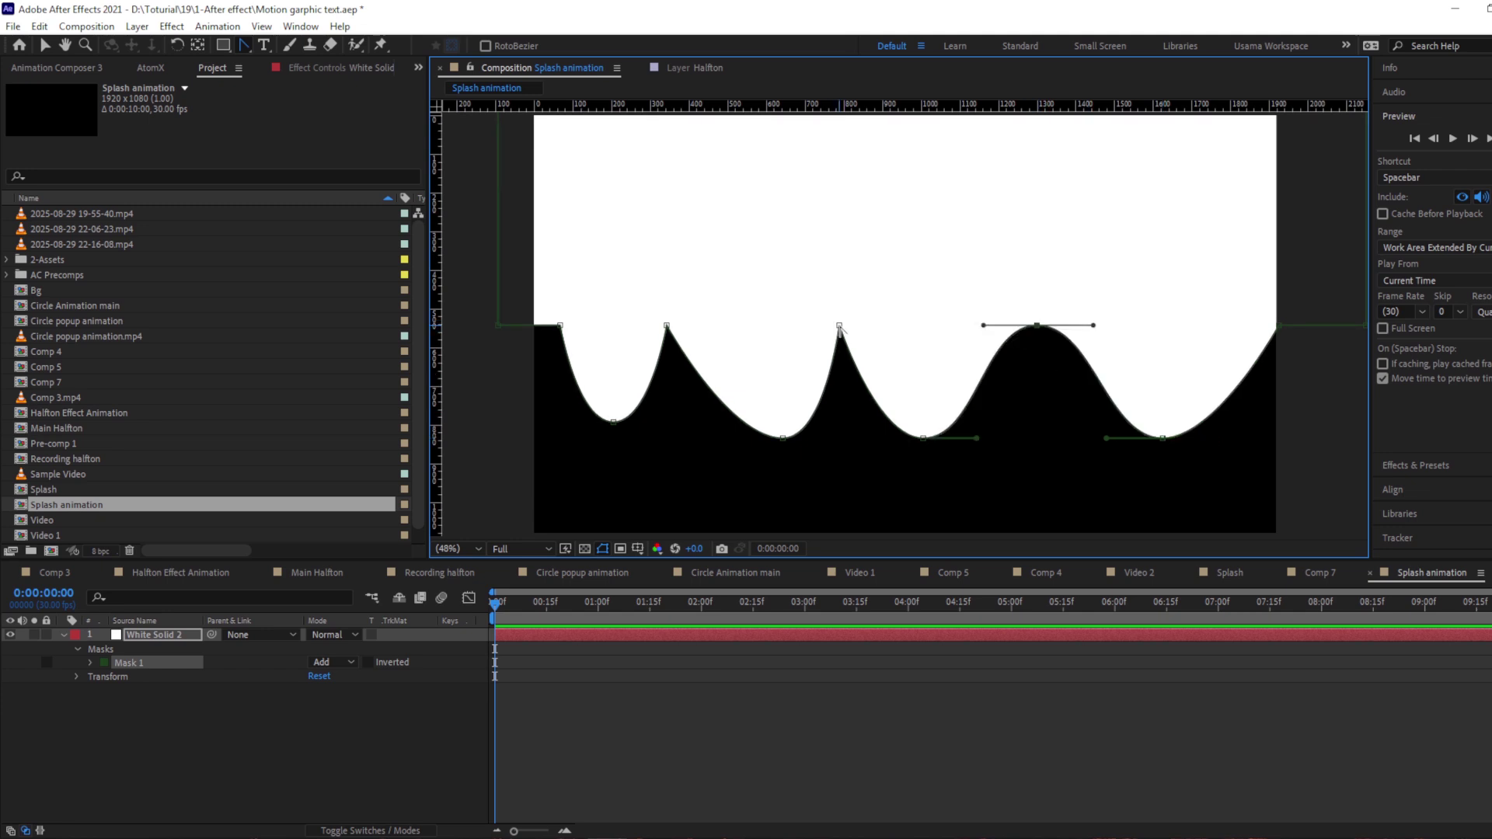
pyautogui.moveTo(839, 327); pyautogui.dragTo(886, 326)
pyautogui.moveTo(667, 327); pyautogui.dragTo(722, 341)
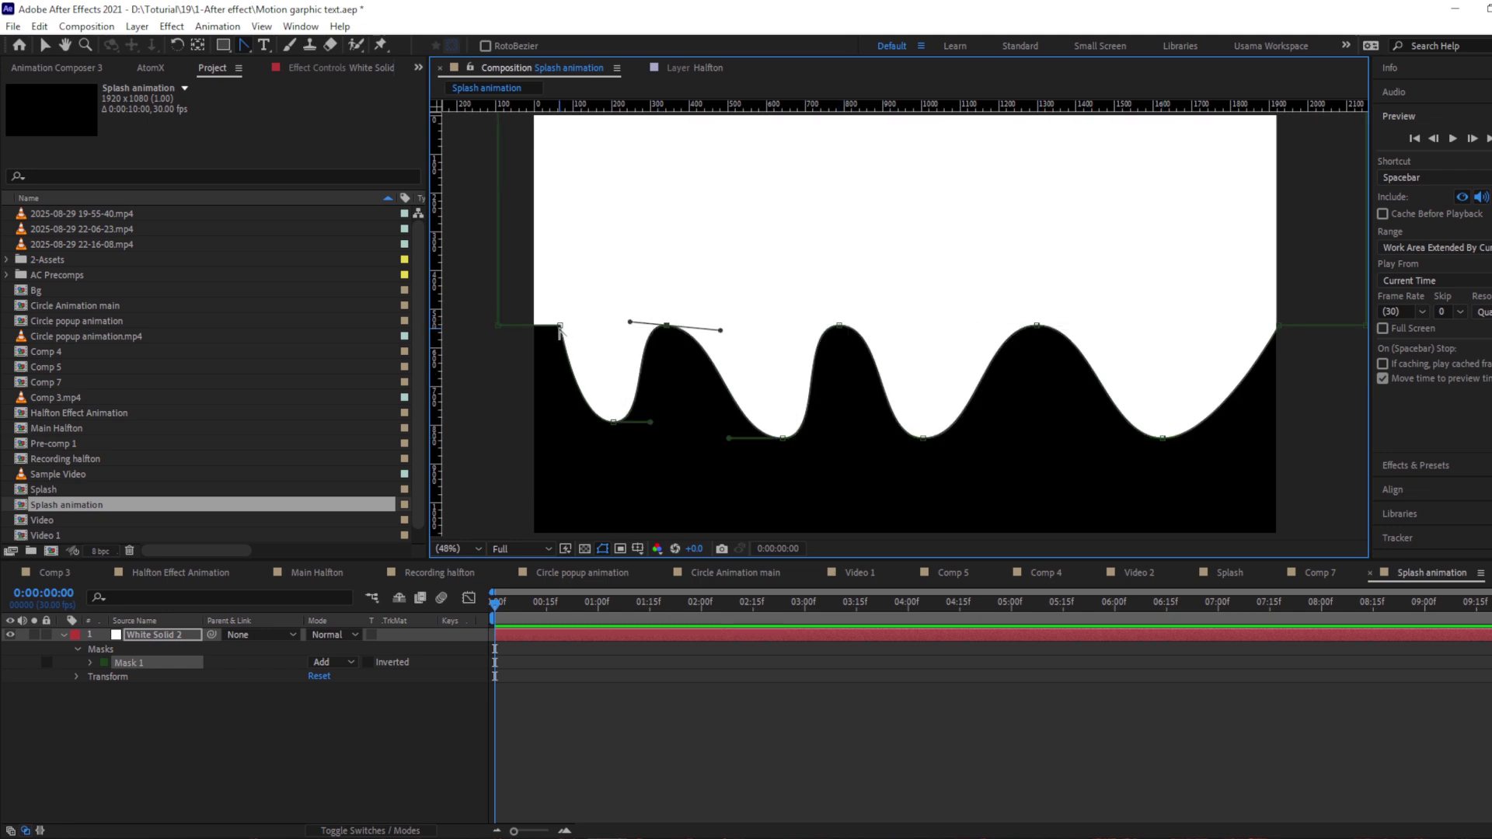
pyautogui.moveTo(560, 327); pyautogui.dragTo(588, 349)
pyautogui.moveTo(1279, 327); pyautogui.dragTo(1163, 360)
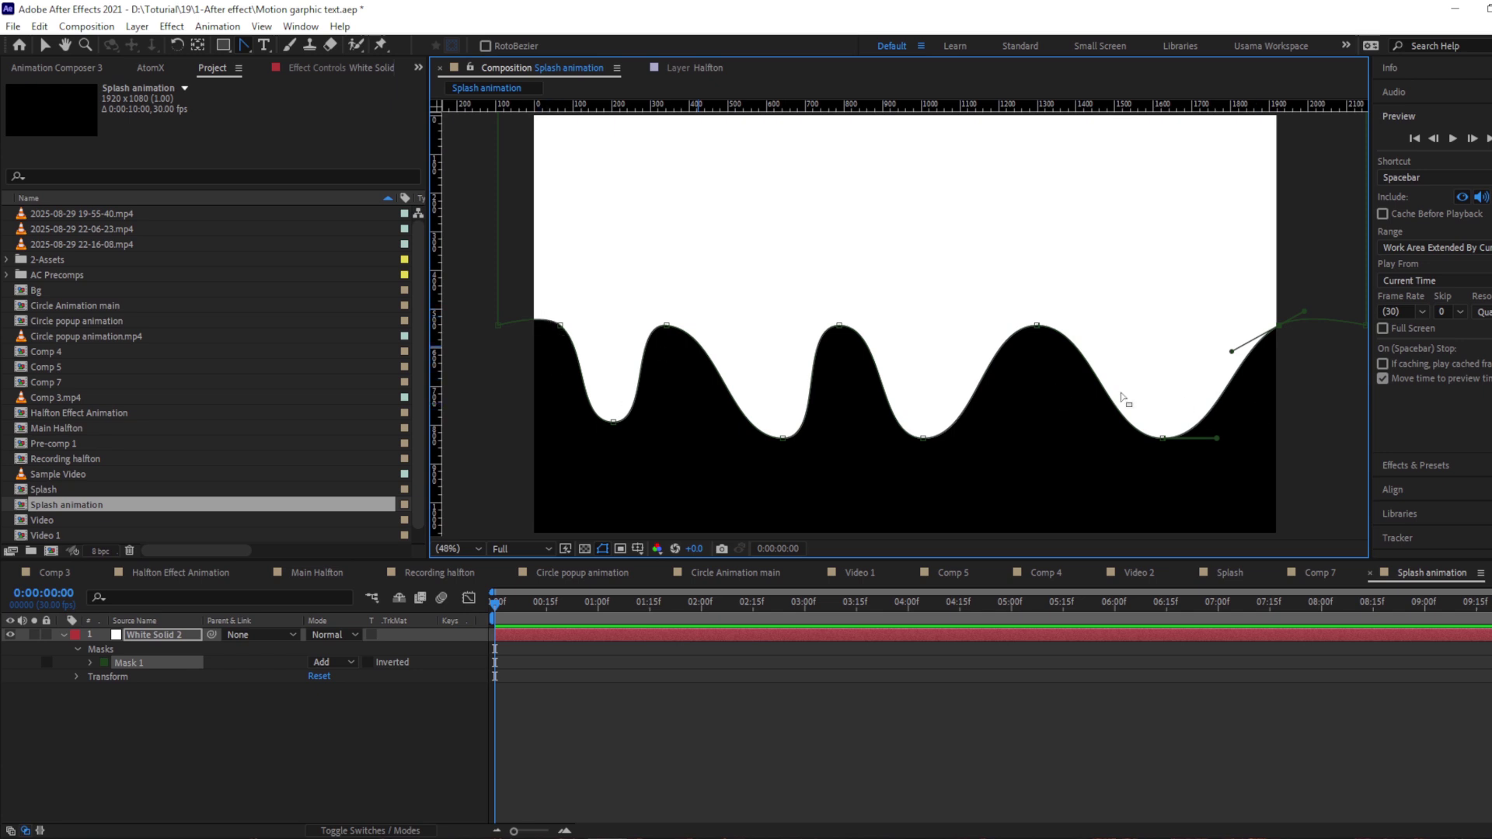
# Convert the mask's two lower outer corners, just outside the frame, into smooth points.
pyautogui.click(497, 326)
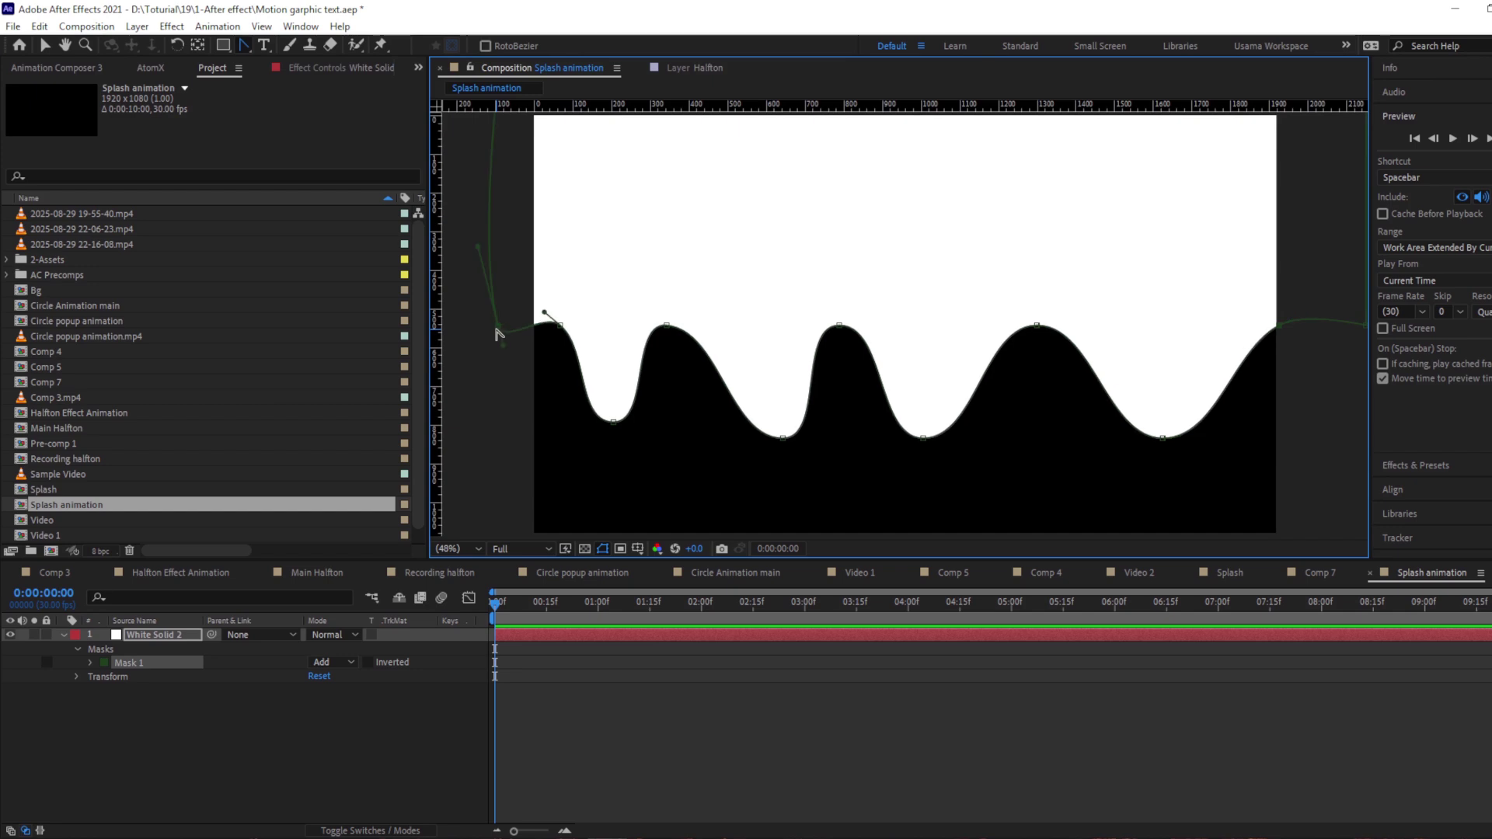
pyautogui.hscroll(5, 1153, 347)
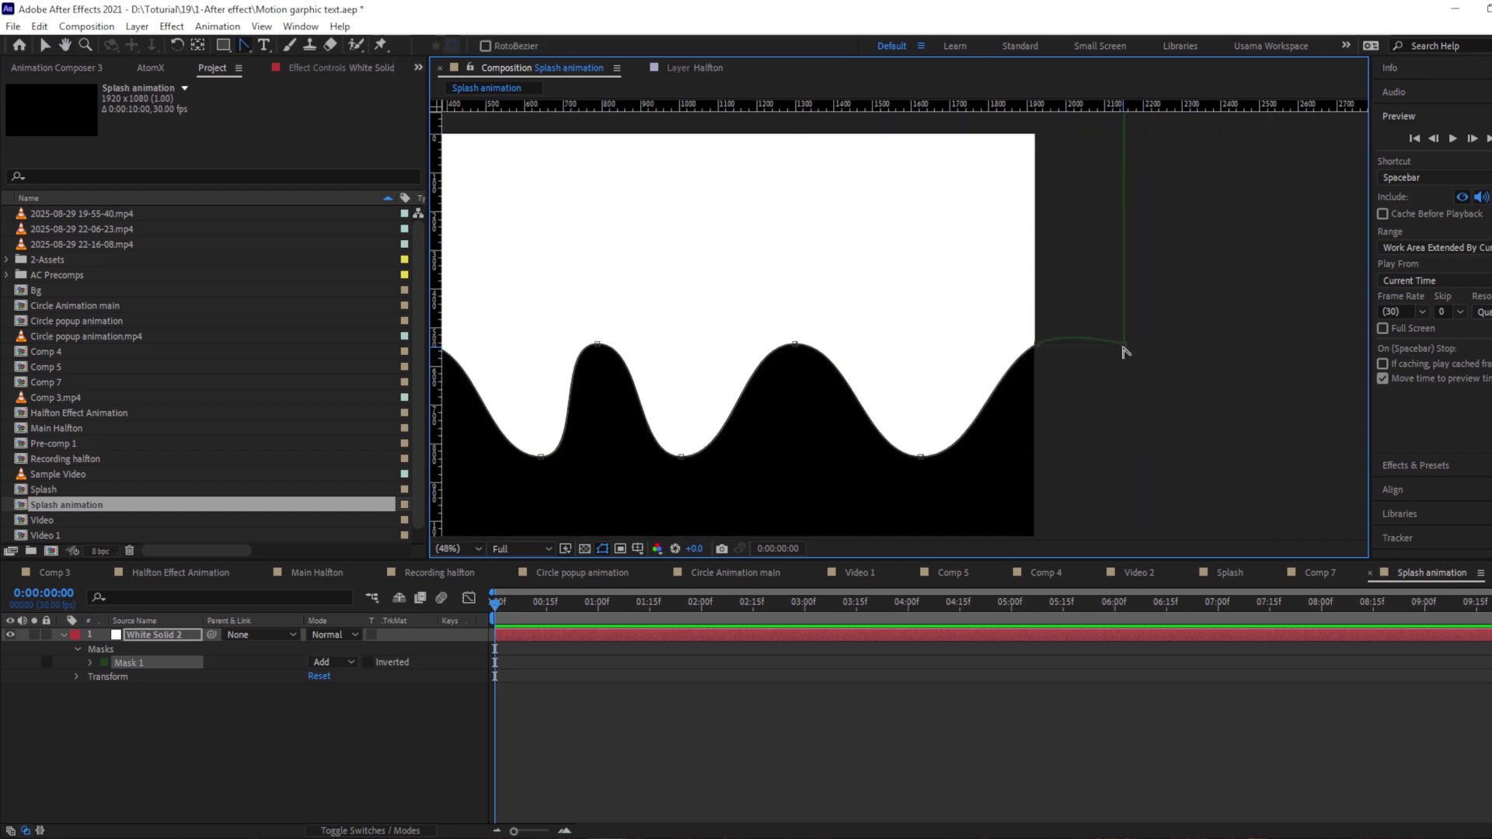
pyautogui.click(1124, 346)
pyautogui.moveTo(950, 402); pyautogui.dragTo(1111, 346)
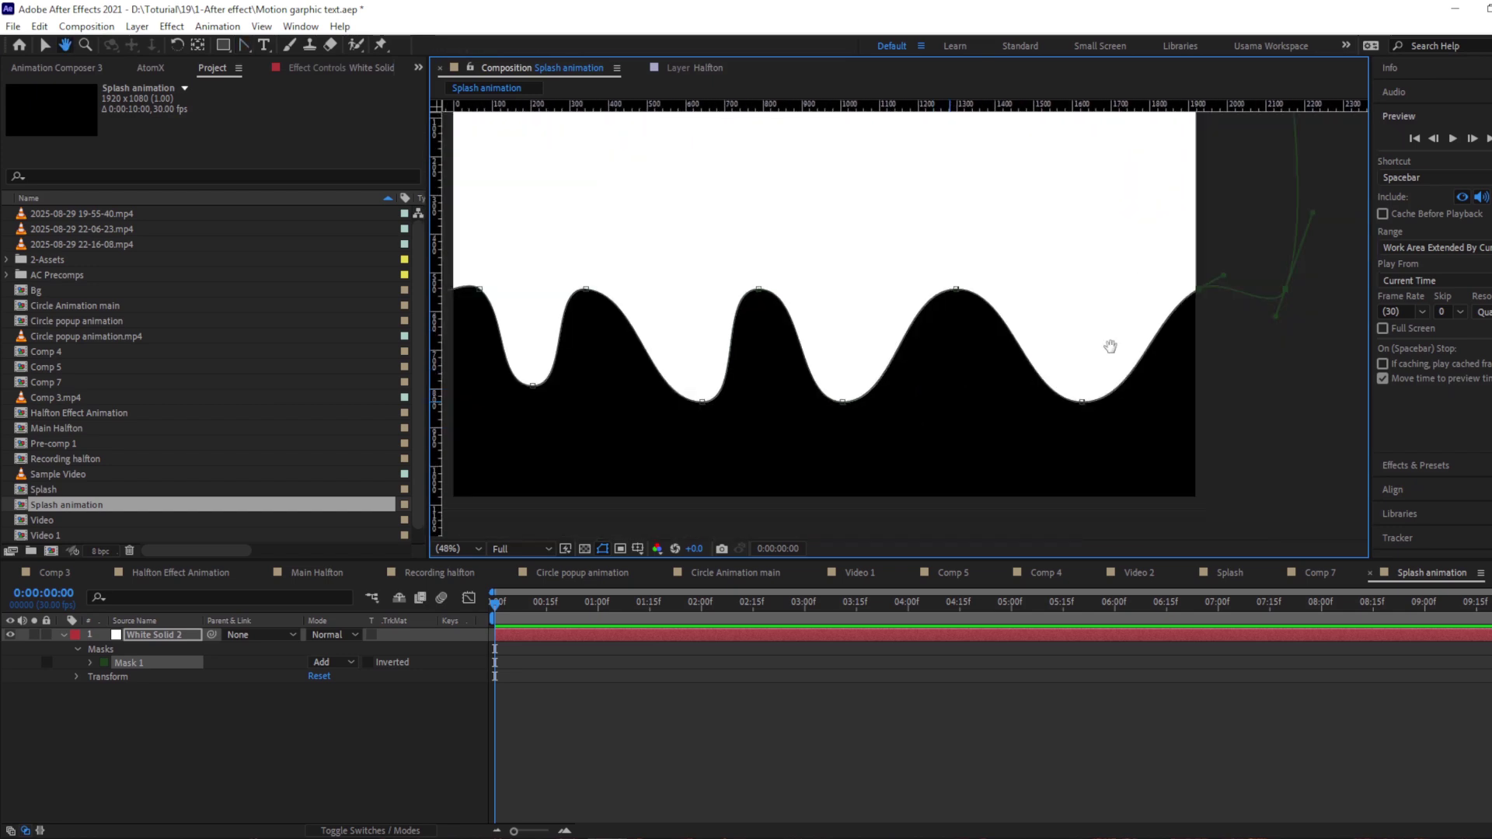
pyautogui.press('g')
pyautogui.moveTo(609, 384); pyautogui.dragTo(637, 403)
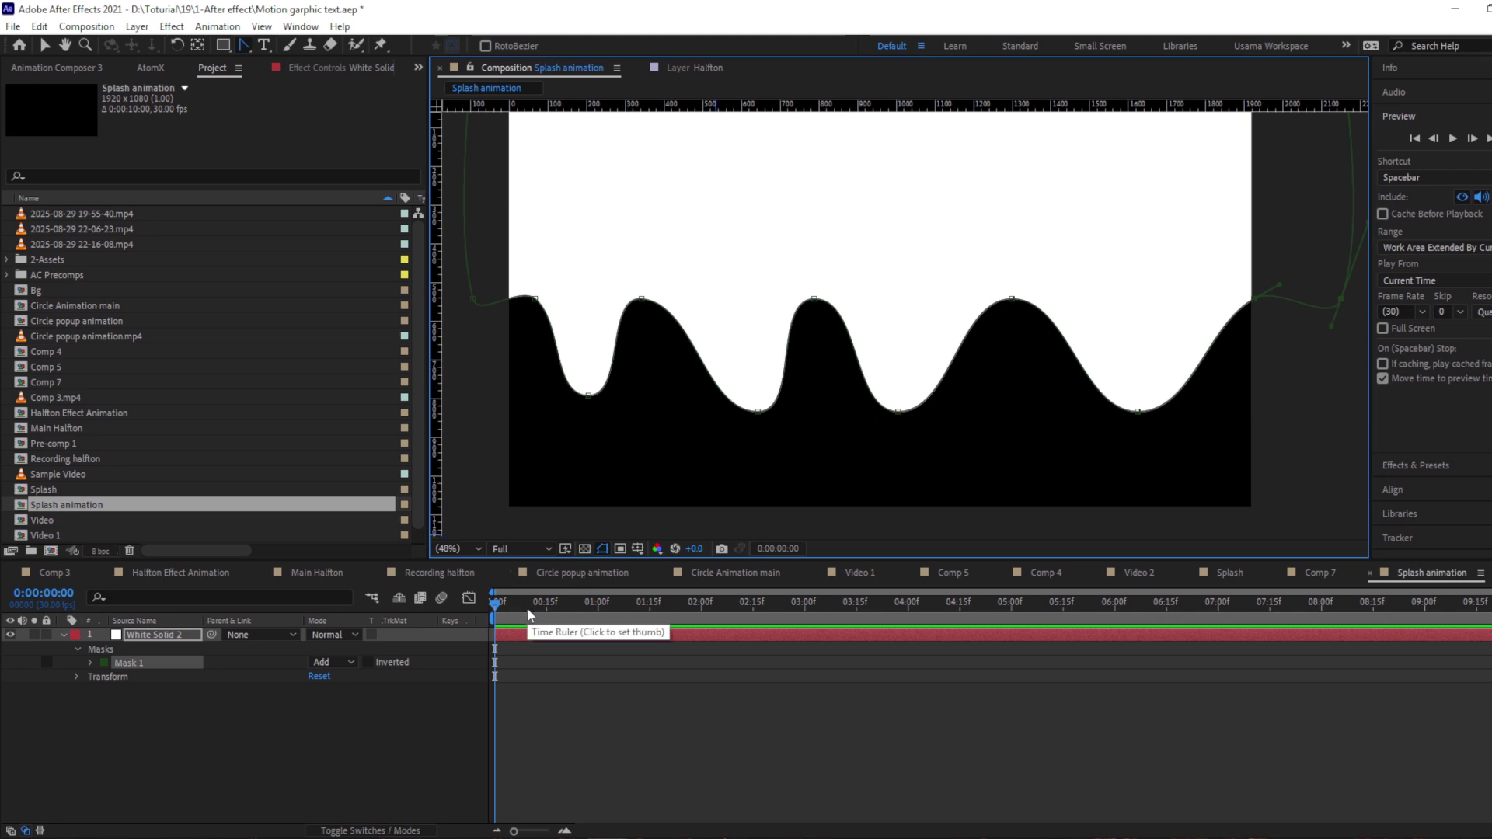
# Reveal the Mask Path property of White Solid 2 and start its keyframing at frame 10.
pyautogui.hotkey('shift', 'pagedown')
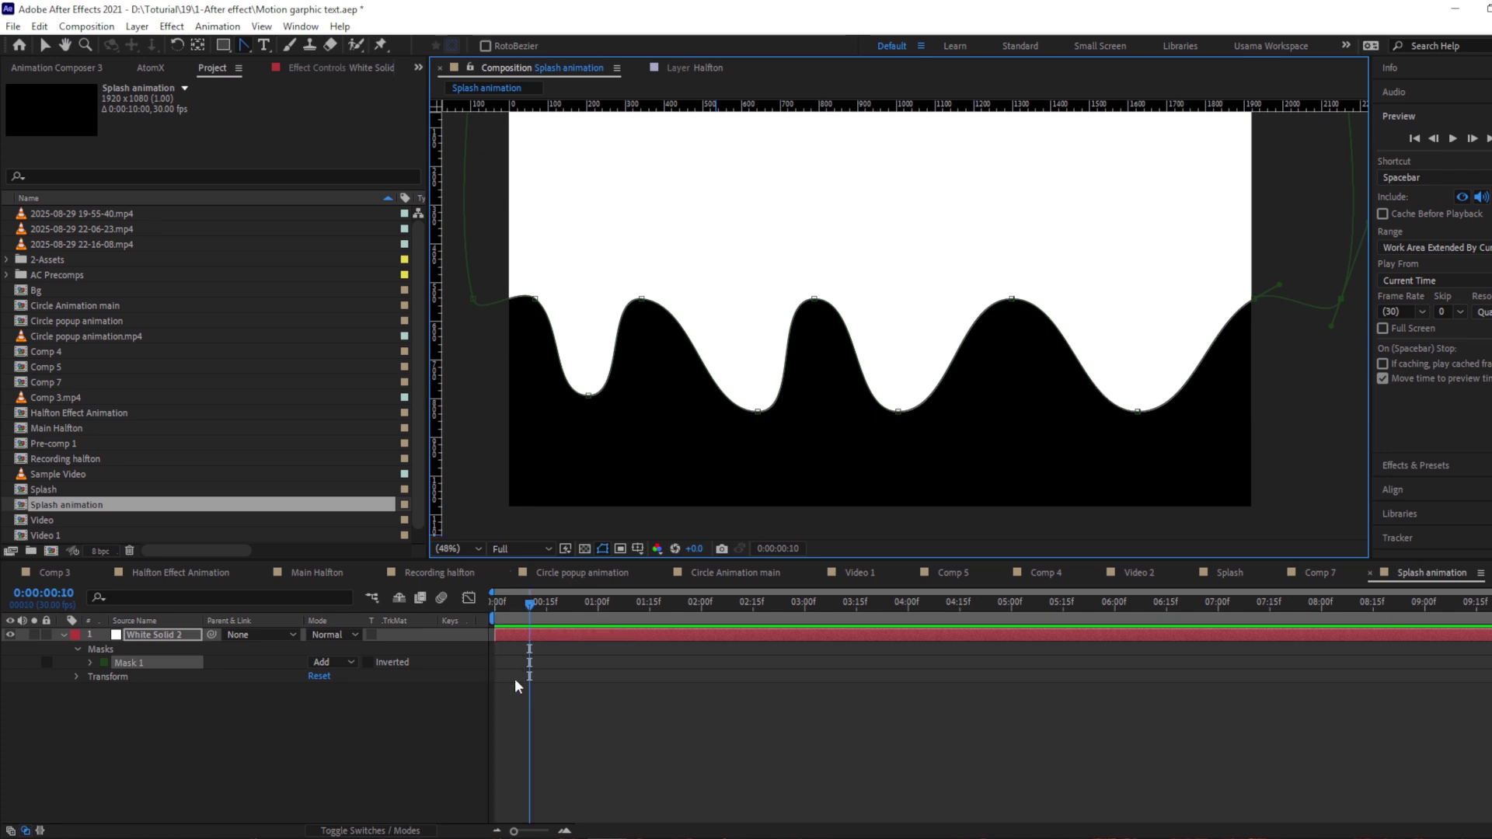
pyautogui.press('m')
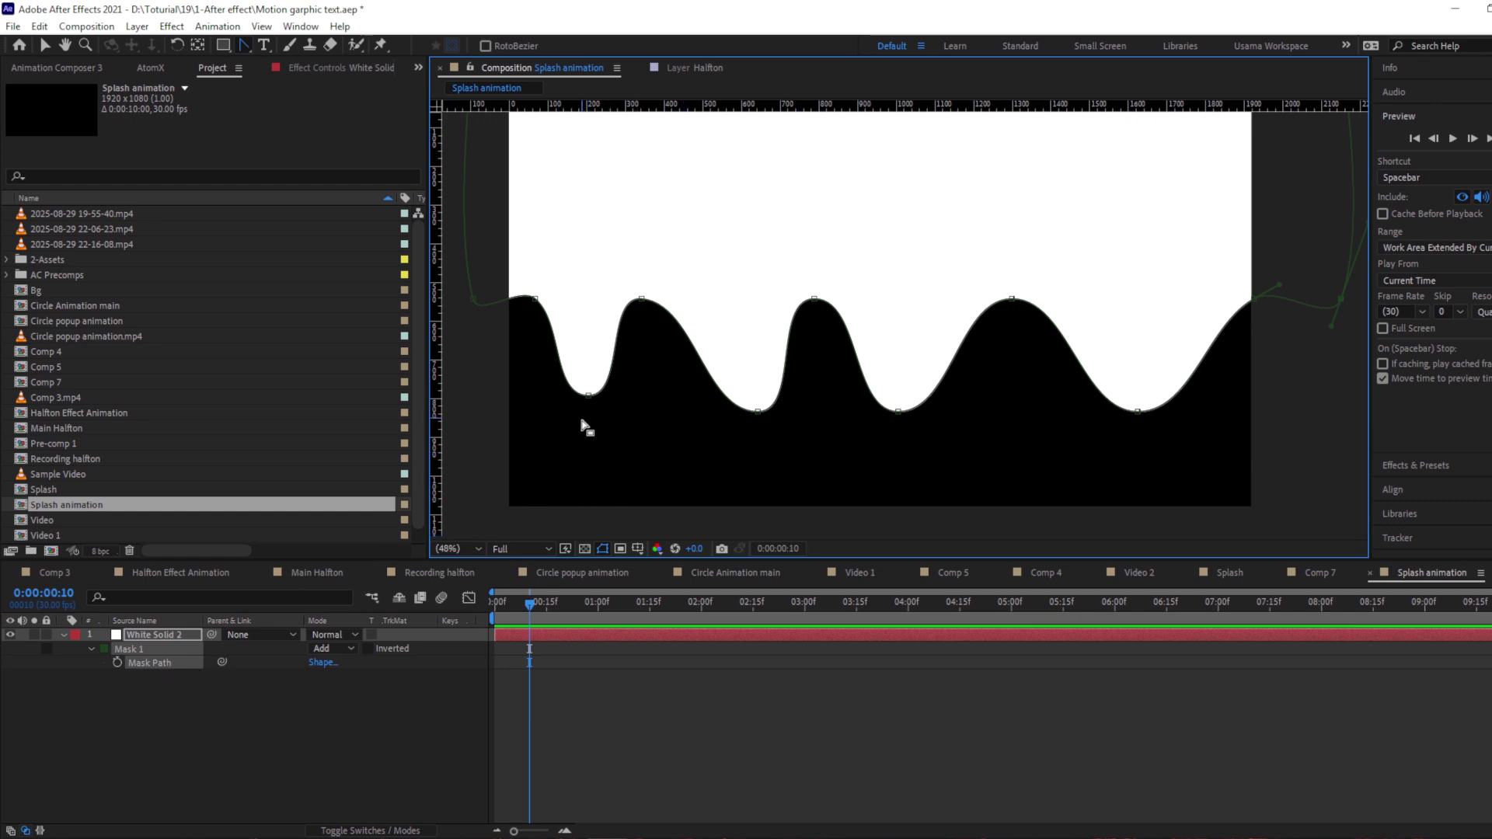
pyautogui.click(65, 634)
pyautogui.click(64, 634)
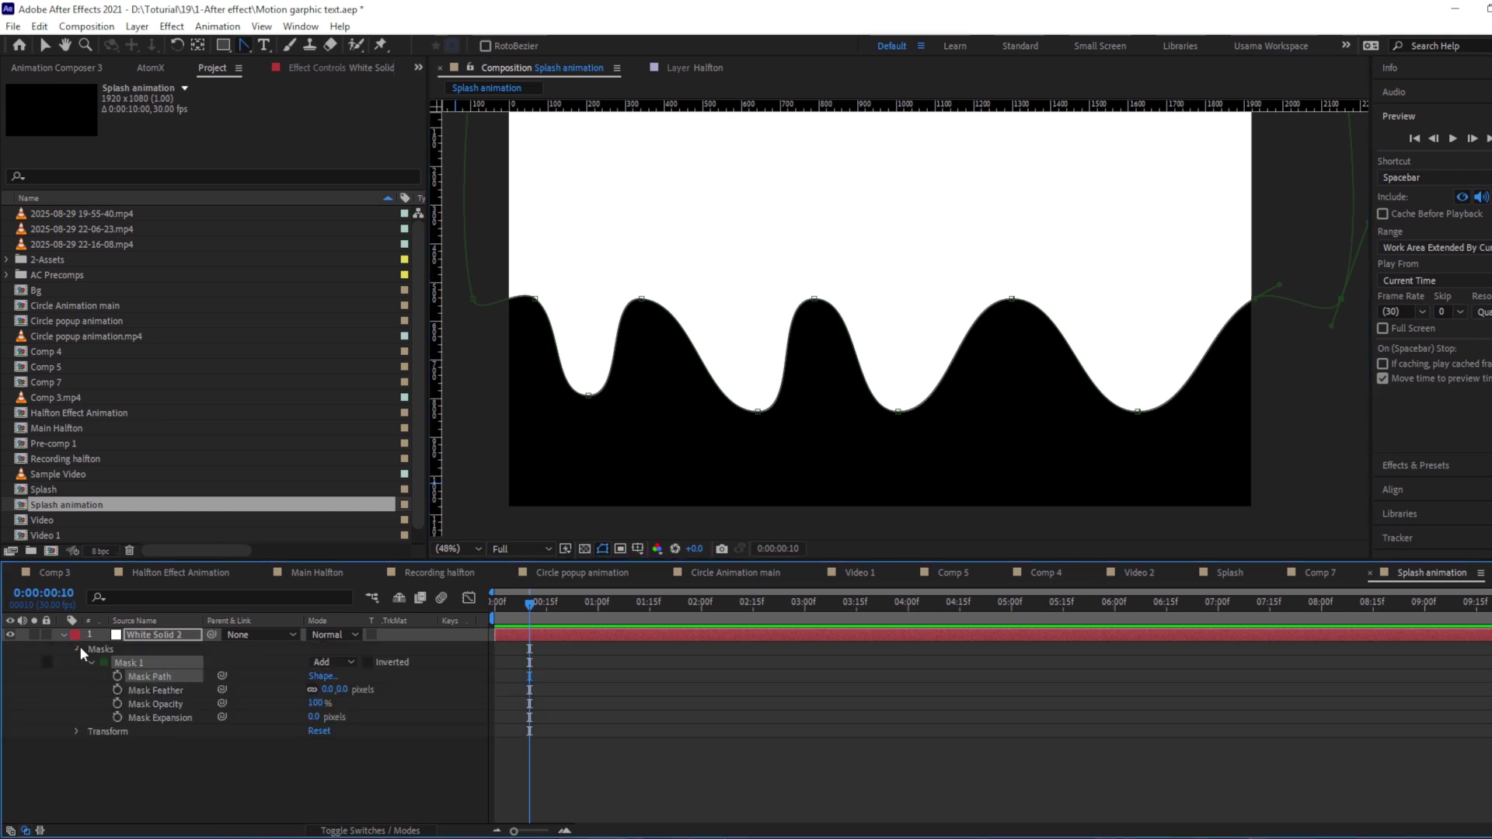
pyautogui.click(78, 648)
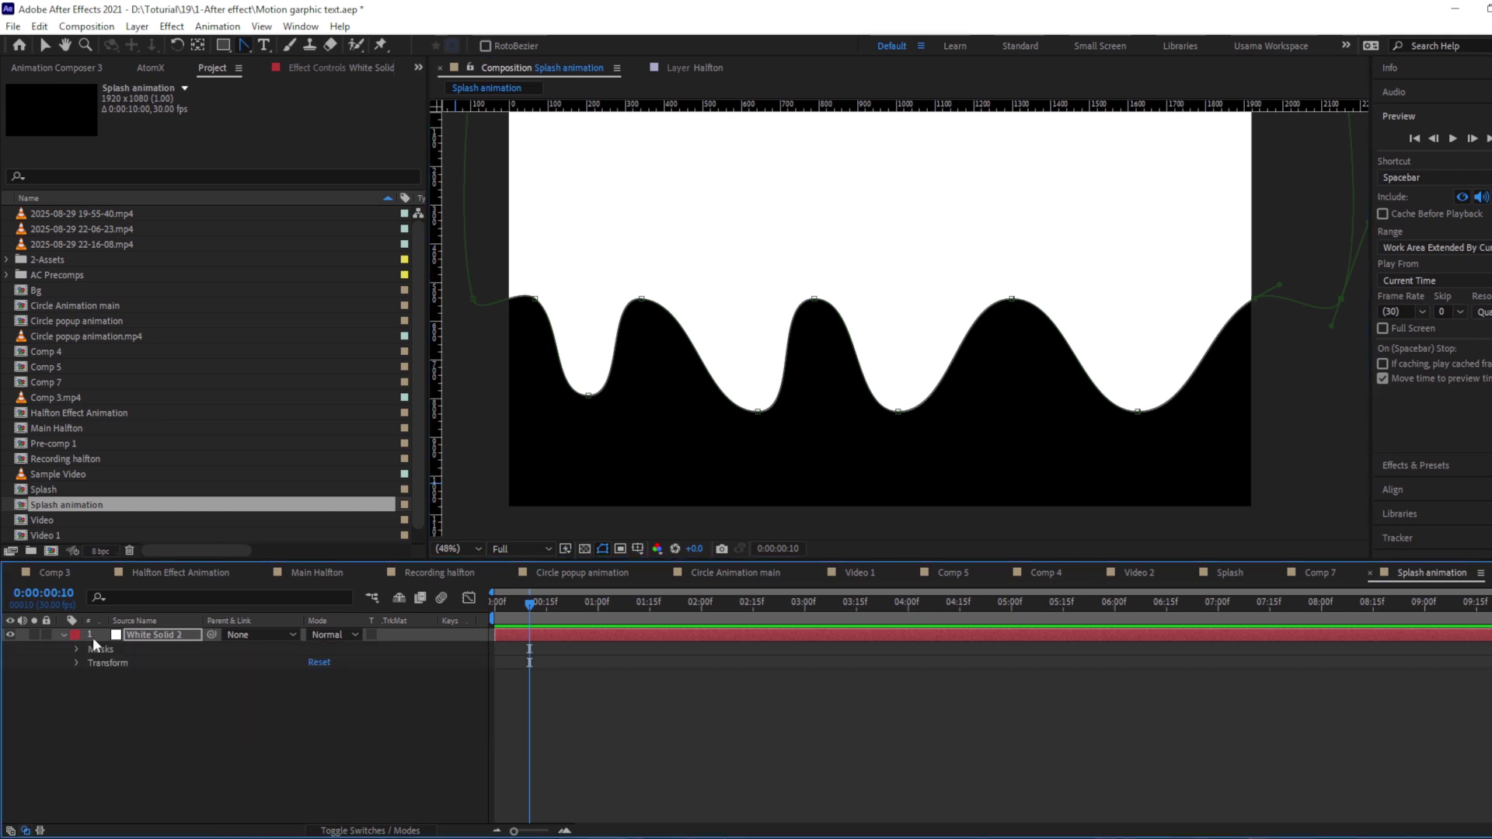
pyautogui.click(106, 651)
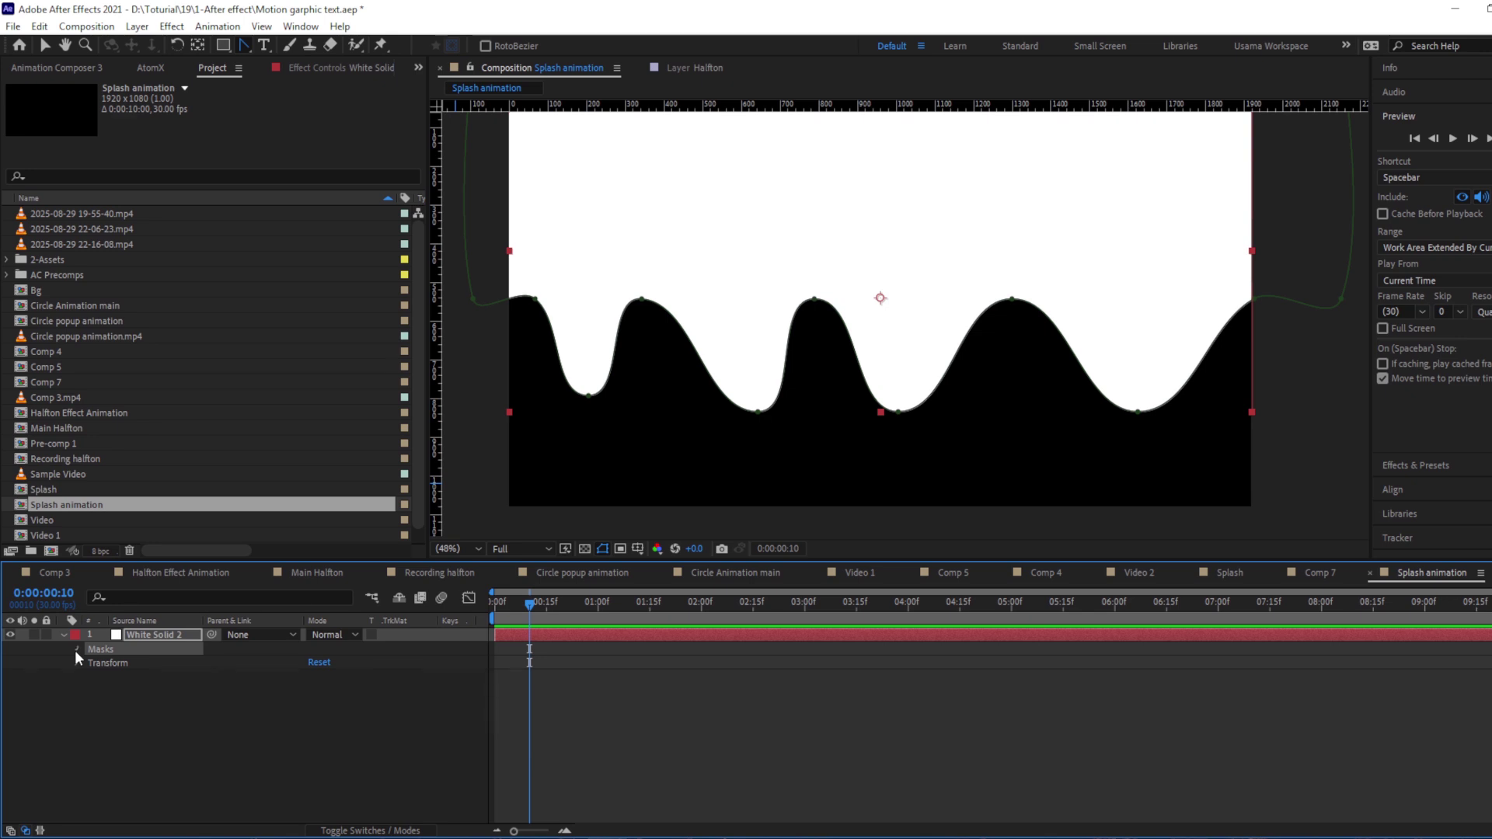
pyautogui.click(75, 649)
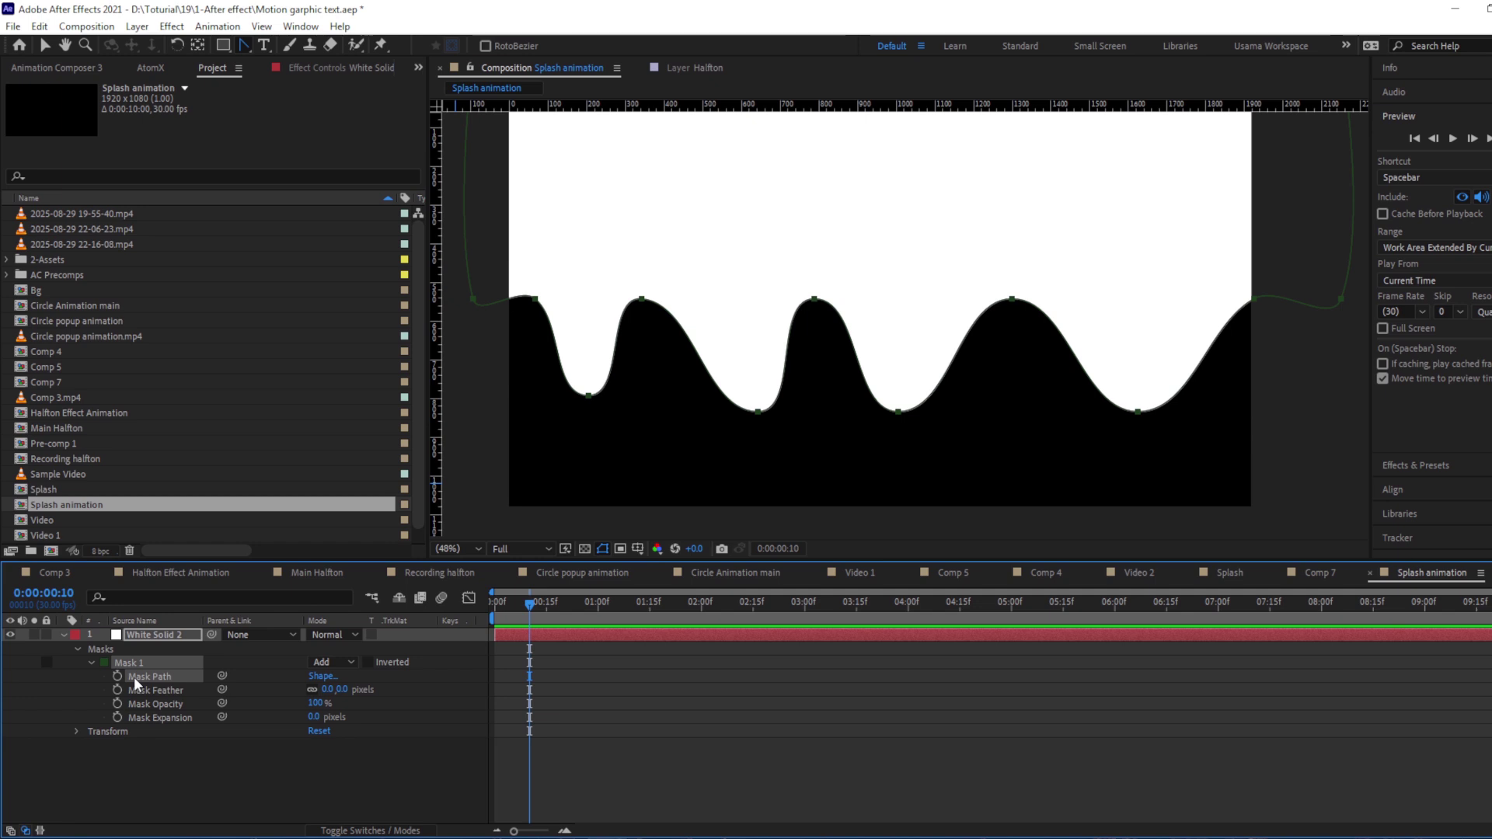
pyautogui.press('m')
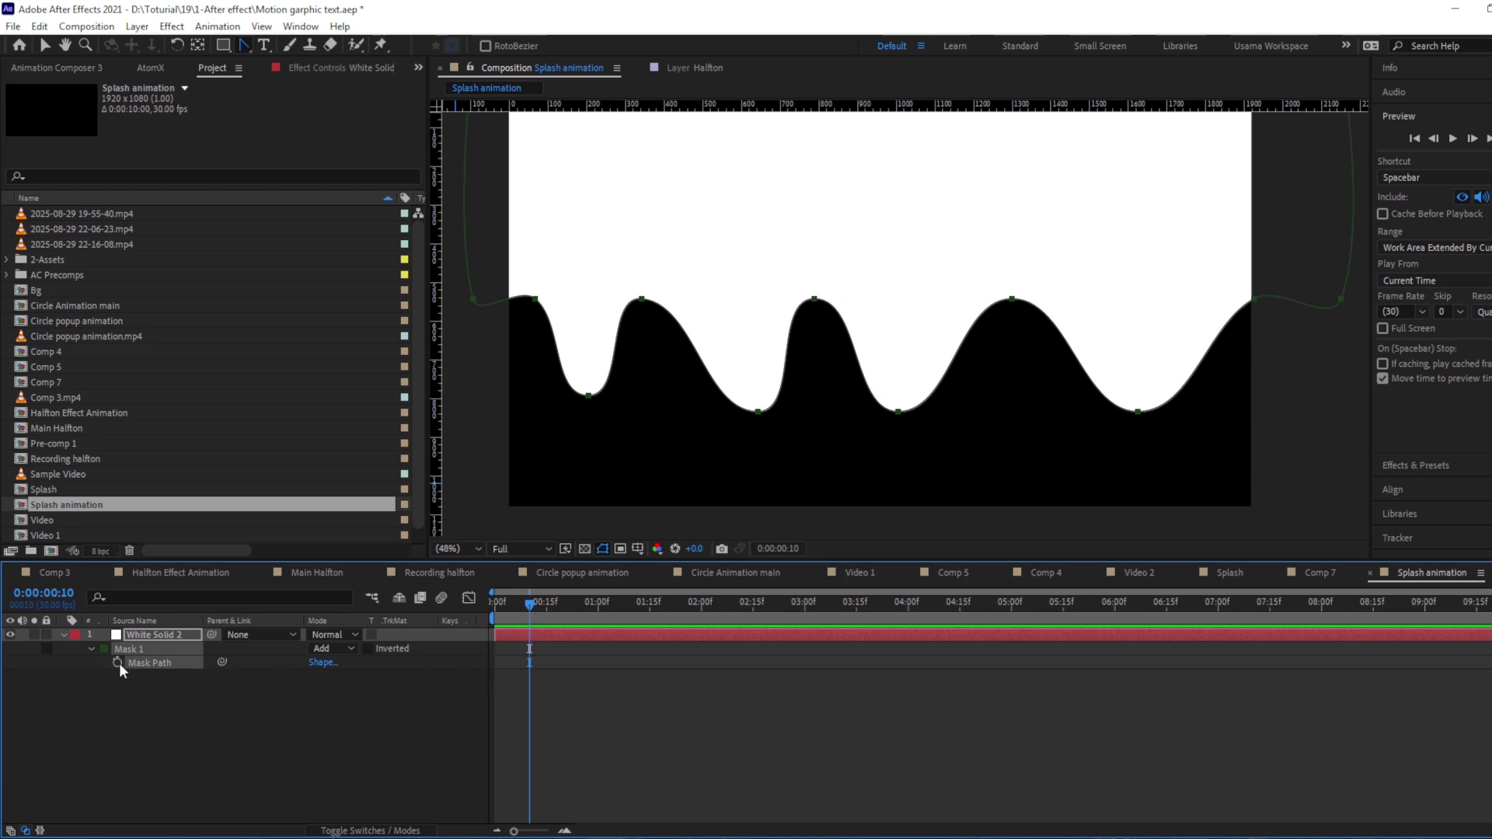
pyautogui.click(118, 662)
# At frame 0, move the whole mask path up about 880 px so the drips sit above the frame.
pyautogui.moveTo(523, 613); pyautogui.dragTo(491, 611)
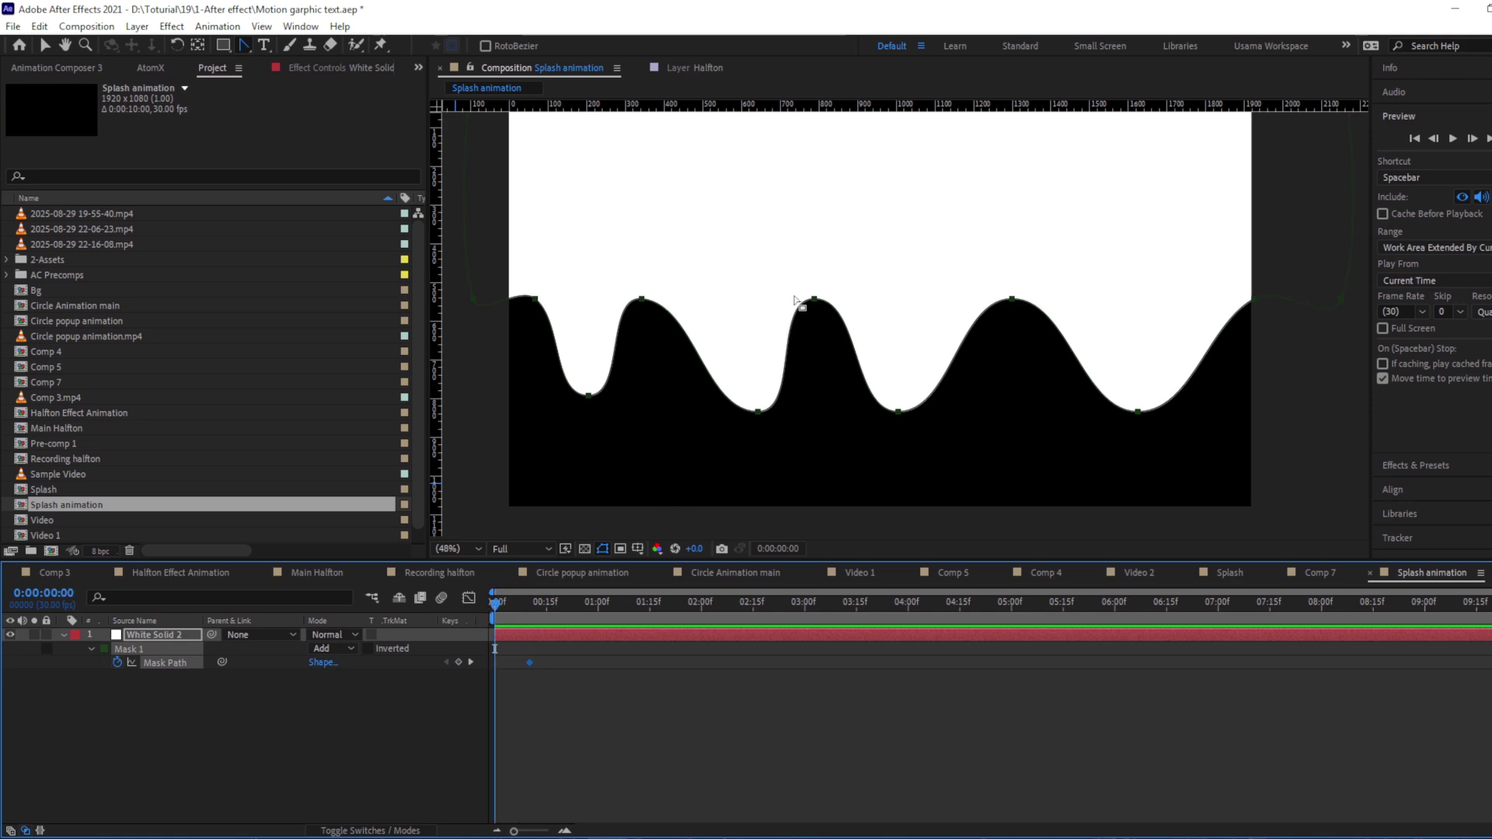
pyautogui.scroll(-2, 793, 311)
pyautogui.hotkey('shift', 'Up')
pyautogui.hotkey('shift', 'Up')
pyautogui.hotkey('shift', 'Up')
pyautogui.hotkey('shift', 'Up')
pyautogui.hotkey('shift', 'Up')
pyautogui.hotkey('shift', 'Up')
pyautogui.hotkey('shift', 'Up')
pyautogui.hotkey('shift', 'Up')
pyautogui.hotkey('shift', 'Up')
pyautogui.hotkey('shift', 'Up')
pyautogui.hotkey('shift', 'Up')
pyautogui.hotkey('shift', 'Up')
pyautogui.hotkey('shift', 'Up')
pyautogui.hotkey('shift', 'Up')
pyautogui.hotkey('shift', 'Up')
pyautogui.hotkey('shift', 'Up')
pyautogui.hotkey('shift', 'Up')
pyautogui.hotkey('shift', 'Up')
pyautogui.hotkey('shift', 'Up')
pyautogui.hotkey('shift', 'Up')
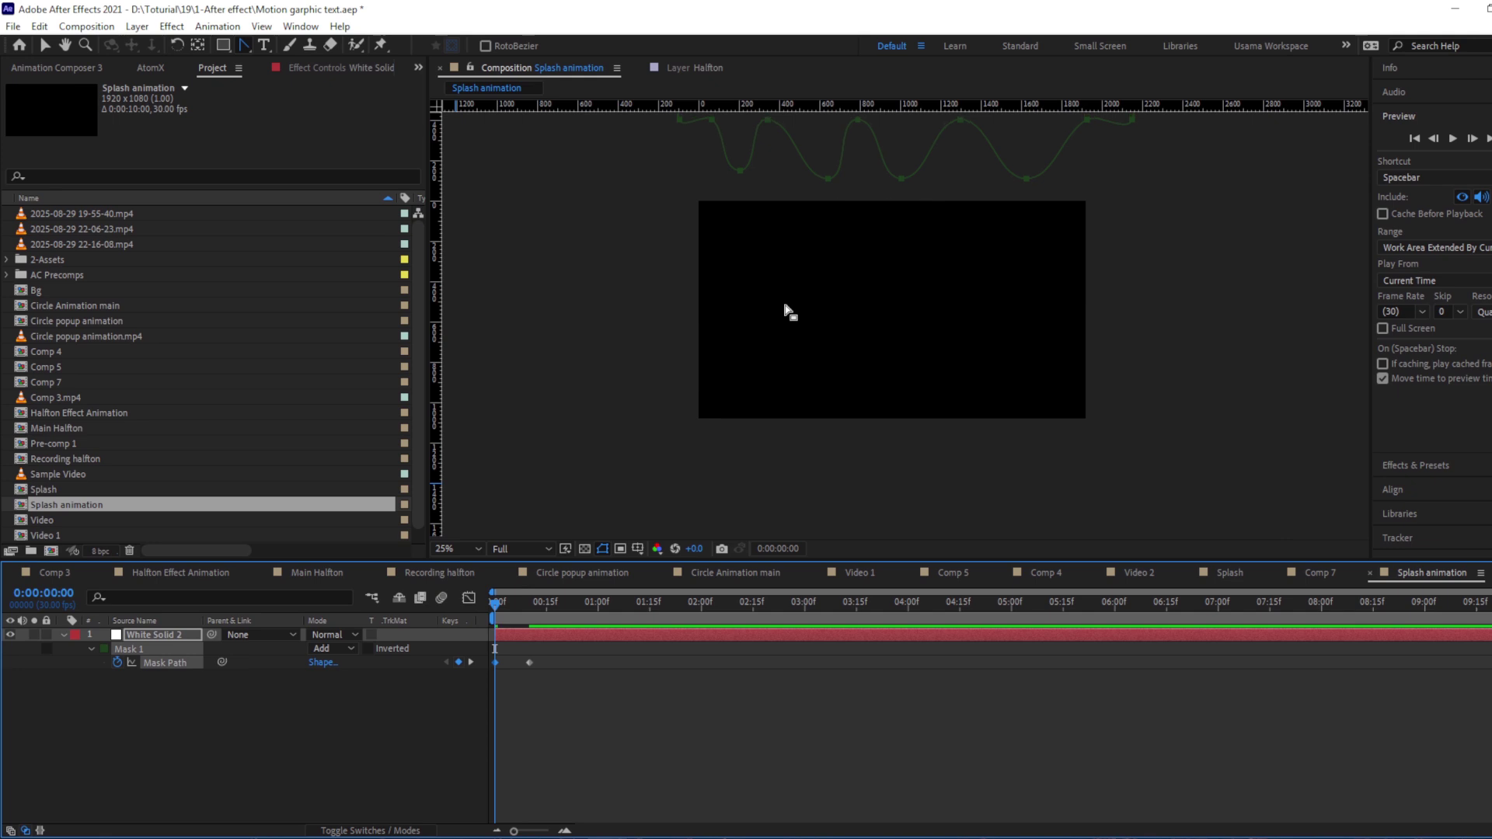
pyautogui.hotkey('shift', 'Down')
pyautogui.hotkey('shift', 'Down')
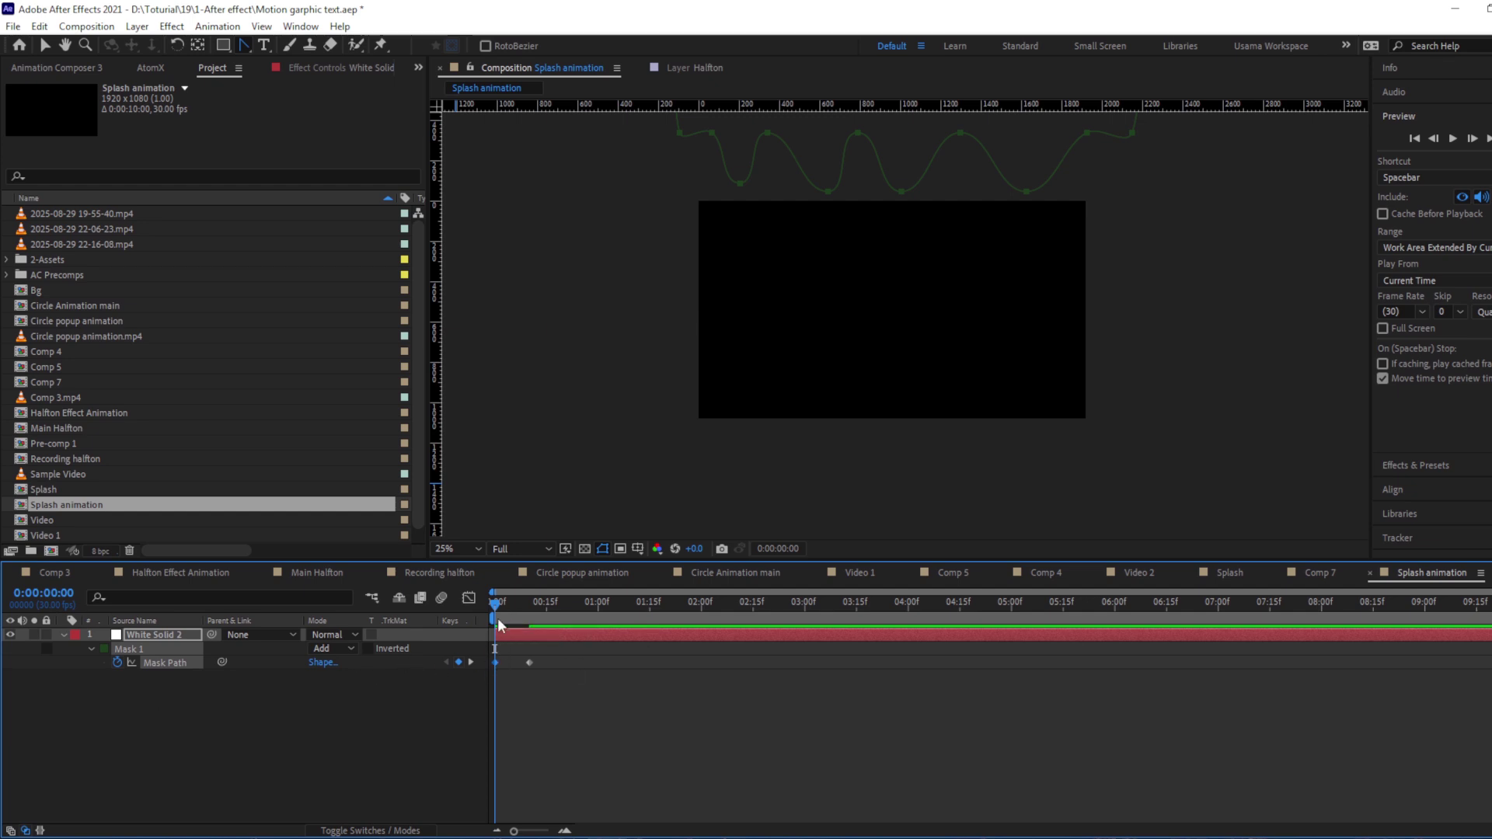
# At frame 20, move the whole mask path down about 640 px so the drips sit below the frame.
pyautogui.moveTo(496, 604); pyautogui.dragTo(534, 608)
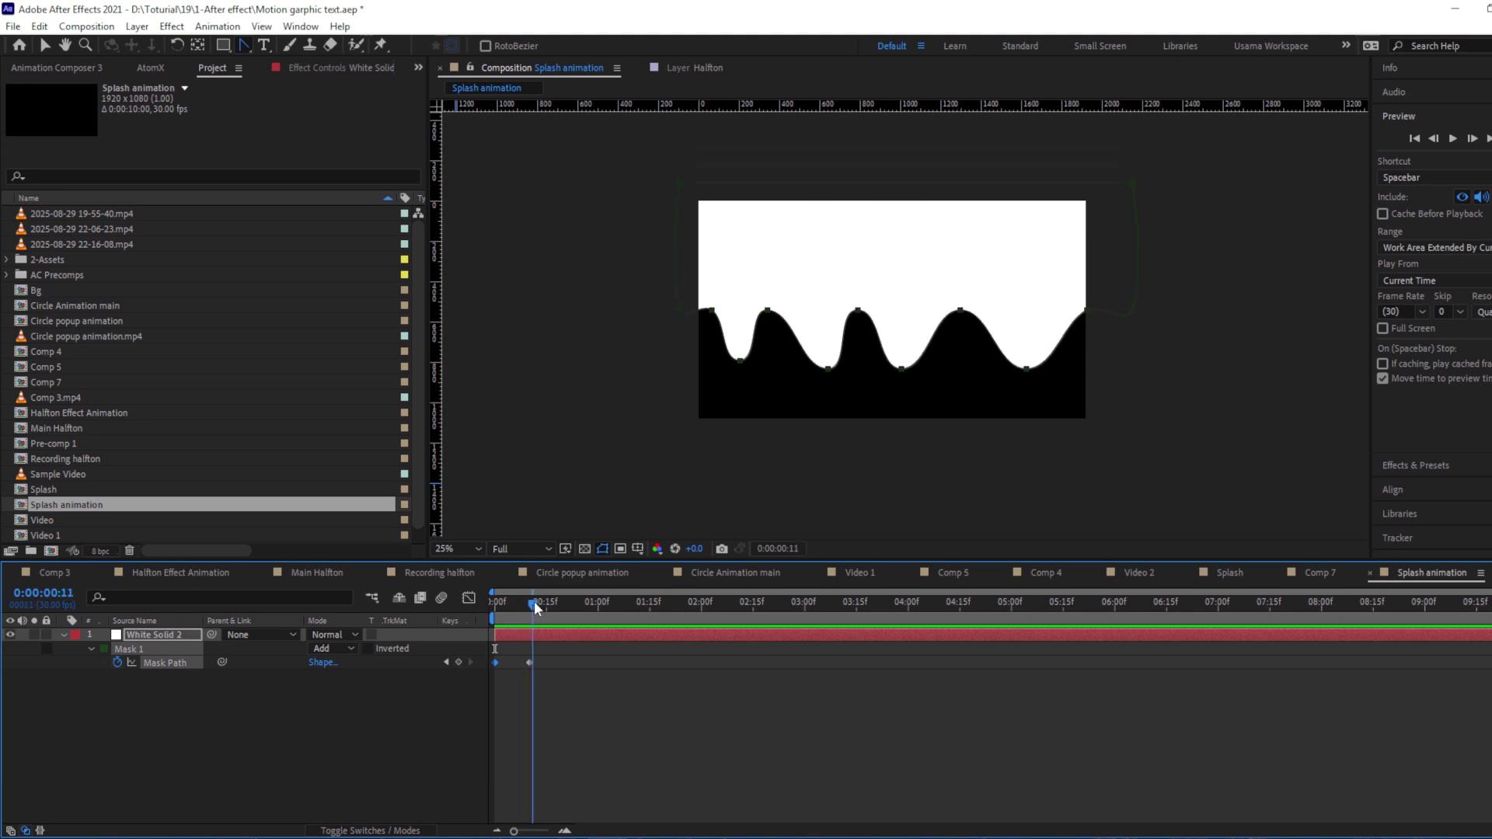
pyautogui.press('pageup')
pyautogui.hotkey('shift', 'pagedown')
pyautogui.hotkey('shift', 'Down')
pyautogui.hotkey('shift', 'Down')
pyautogui.hotkey('shift', 'Down')
pyautogui.hotkey('shift', 'Down')
pyautogui.hotkey('shift', 'Down')
pyautogui.hotkey('shift', 'Down')
pyautogui.hotkey('shift', 'Down')
pyautogui.hotkey('shift', 'Down')
pyautogui.hotkey('shift', 'Down')
pyautogui.hotkey('shift', 'Down')
pyautogui.hotkey('shift', 'Down')
pyautogui.hotkey('shift', 'Down')
pyautogui.hotkey('shift', 'Down')
pyautogui.hotkey('shift', 'Down')
pyautogui.hotkey('shift', 'Down')
pyautogui.hotkey('shift', 'Down')
pyautogui.hotkey('shift', 'Down')
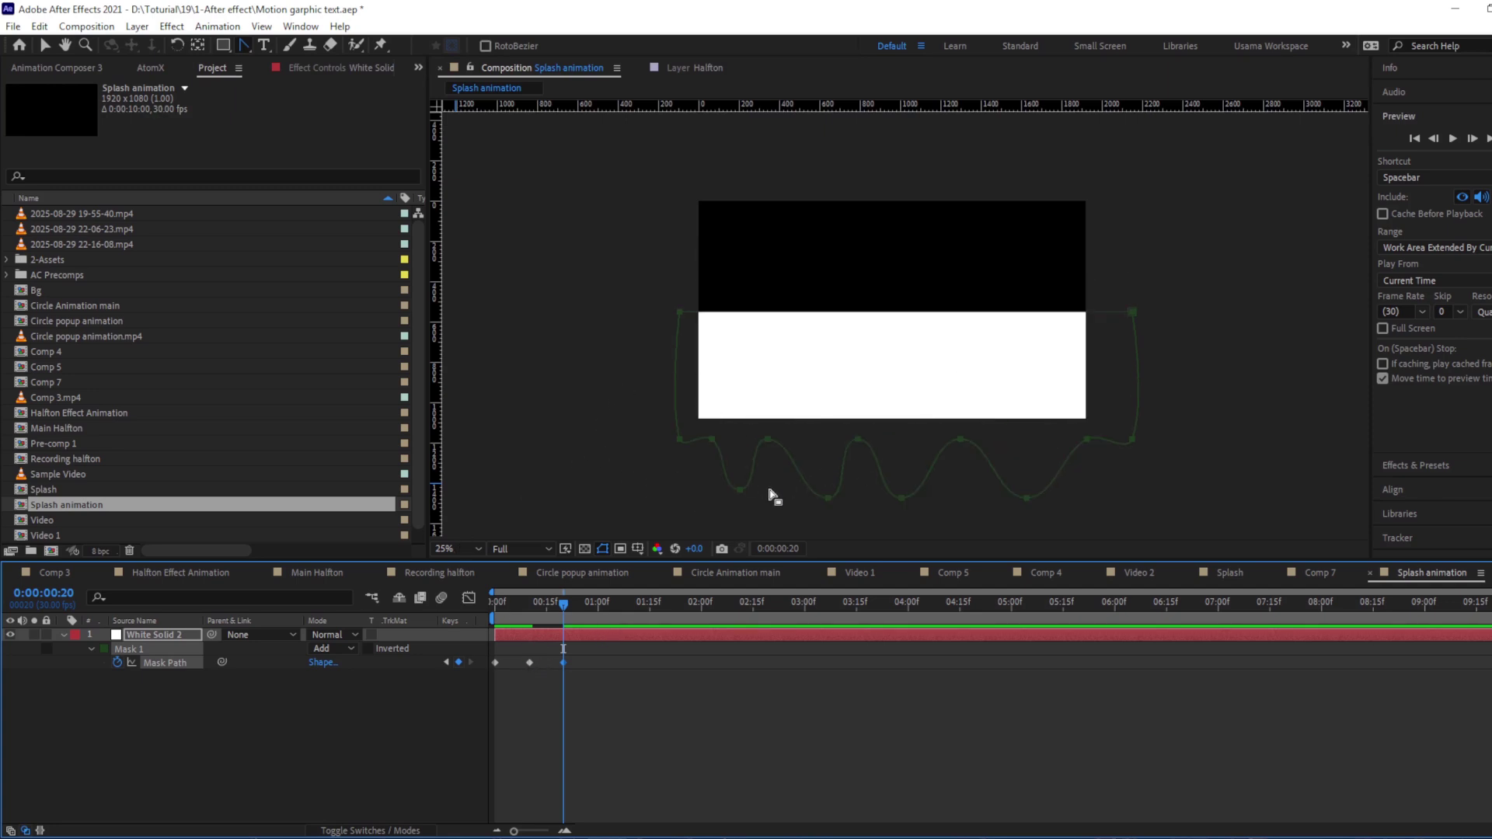
# Raise only the mask's upper vertices about 580 px at frame 20 to cover the whole frame, and play the animation from the start.
pyautogui.moveTo(566, 610)
pyautogui.mouseDown()
pyautogui.moveTo(478, 614)
pyautogui.moveTo(563, 608)
pyautogui.mouseUp()
pyautogui.moveTo(1183, 292); pyautogui.dragTo(668, 337)
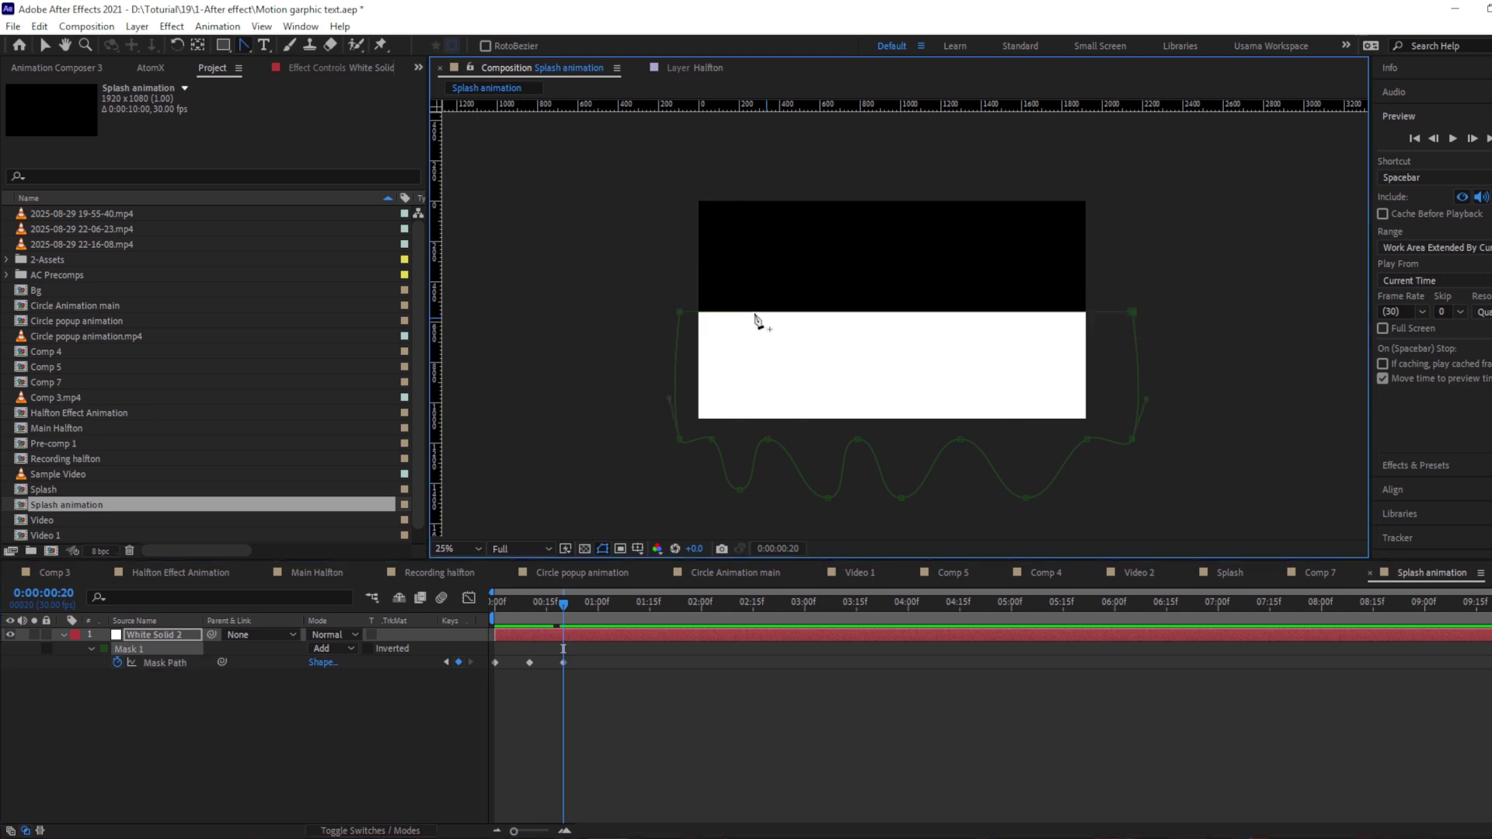
pyautogui.hotkey('shift', 'Up')
pyautogui.hotkey('shift', 'Up')
pyautogui.hotkey('shift', 'Up')
pyautogui.hotkey('shift', 'Up')
pyautogui.hotkey('shift', 'Up')
pyautogui.hotkey('shift', 'Up')
pyautogui.hotkey('shift', 'Up')
pyautogui.hotkey('shift', 'Up')
pyautogui.hotkey('shift', 'Up')
pyautogui.hotkey('shift', 'Up')
pyautogui.hotkey('shift', 'Up')
pyautogui.hotkey('shift', 'Up')
pyautogui.hotkey('shift', 'Up')
pyautogui.hotkey('shift', 'Up')
pyautogui.hotkey('shift', 'Up')
pyautogui.hotkey('shift', 'Up')
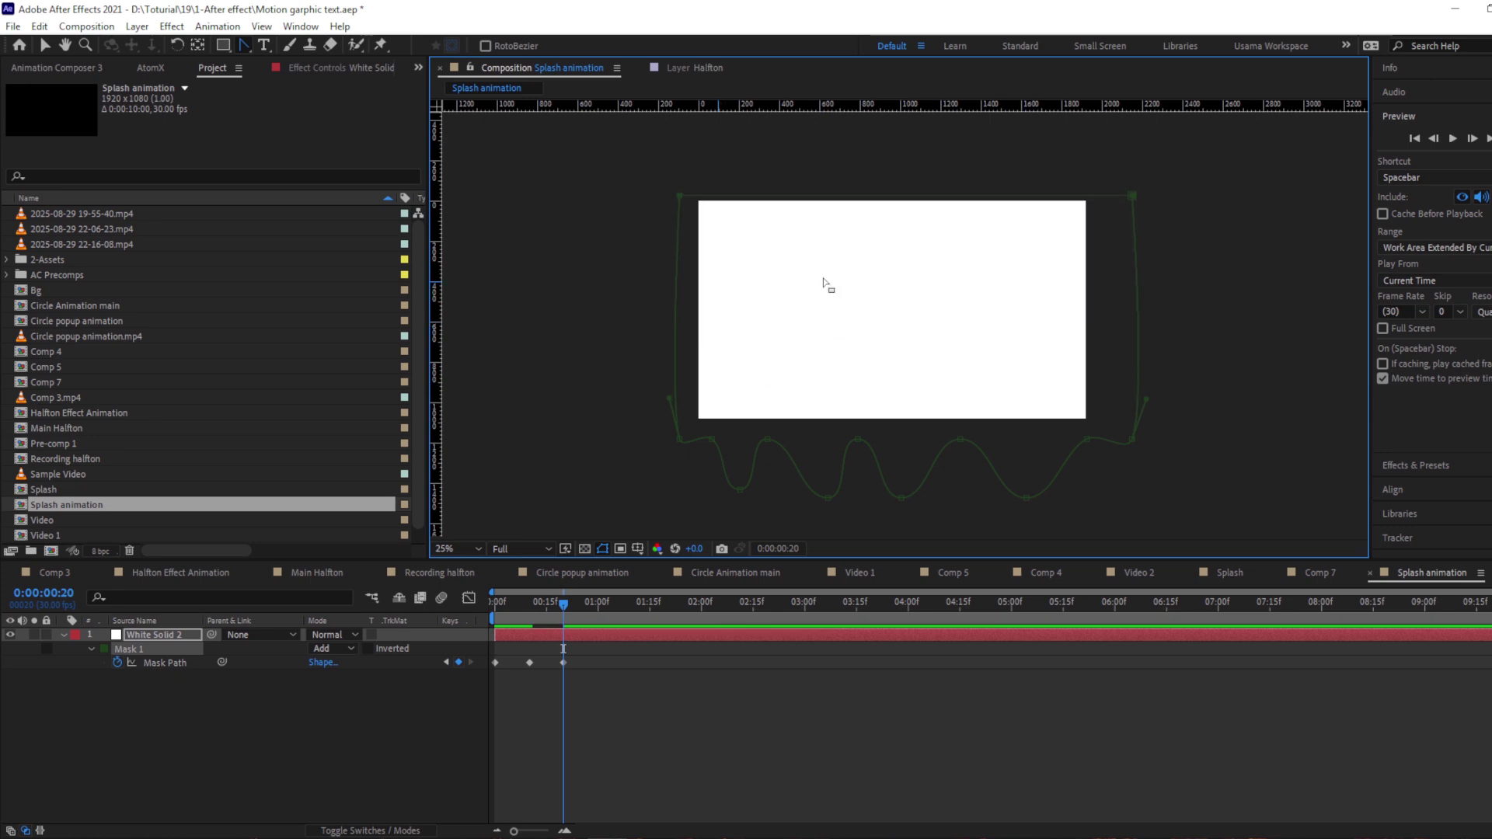
pyautogui.moveTo(566, 603); pyautogui.dragTo(488, 613)
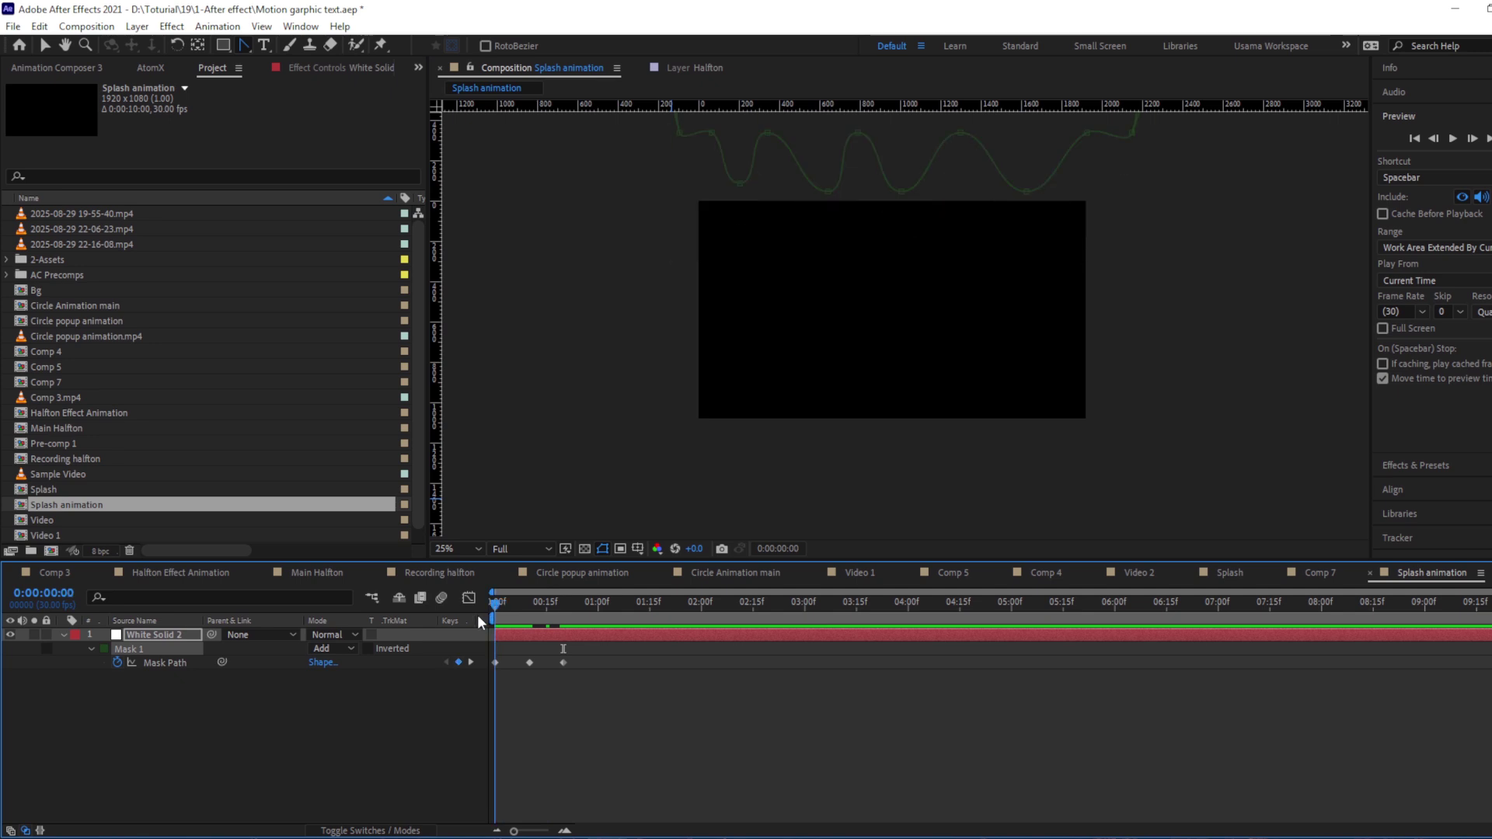
pyautogui.press('space')
# Apply Easy Ease to all three Mask Path keyframes and lengthen the last keyframe's incoming influence in the speed graph.
pyautogui.moveTo(584, 659); pyautogui.dragTo(492, 673)
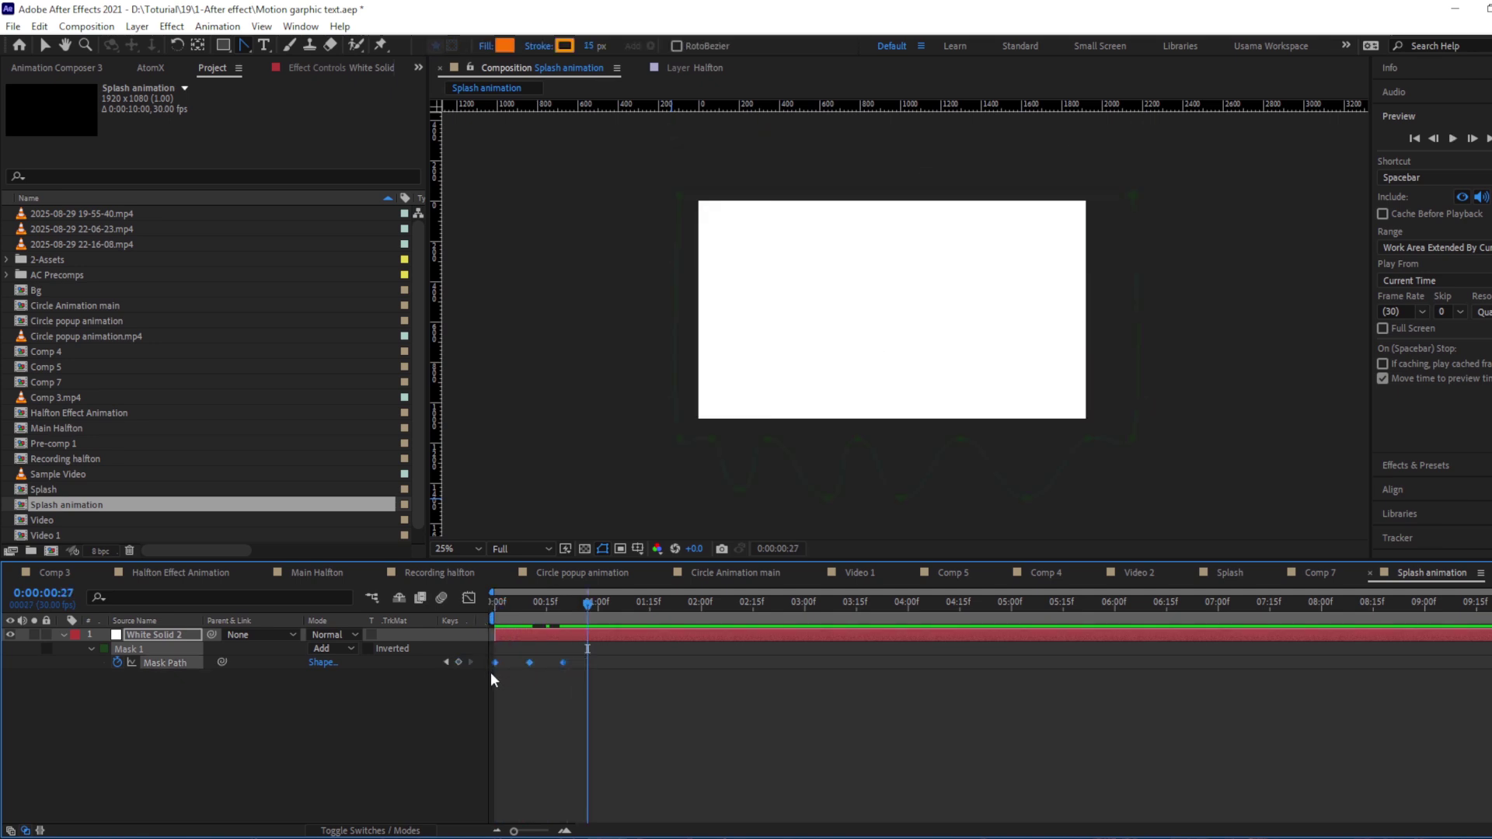
pyautogui.press('F9')
pyautogui.click(468, 597)
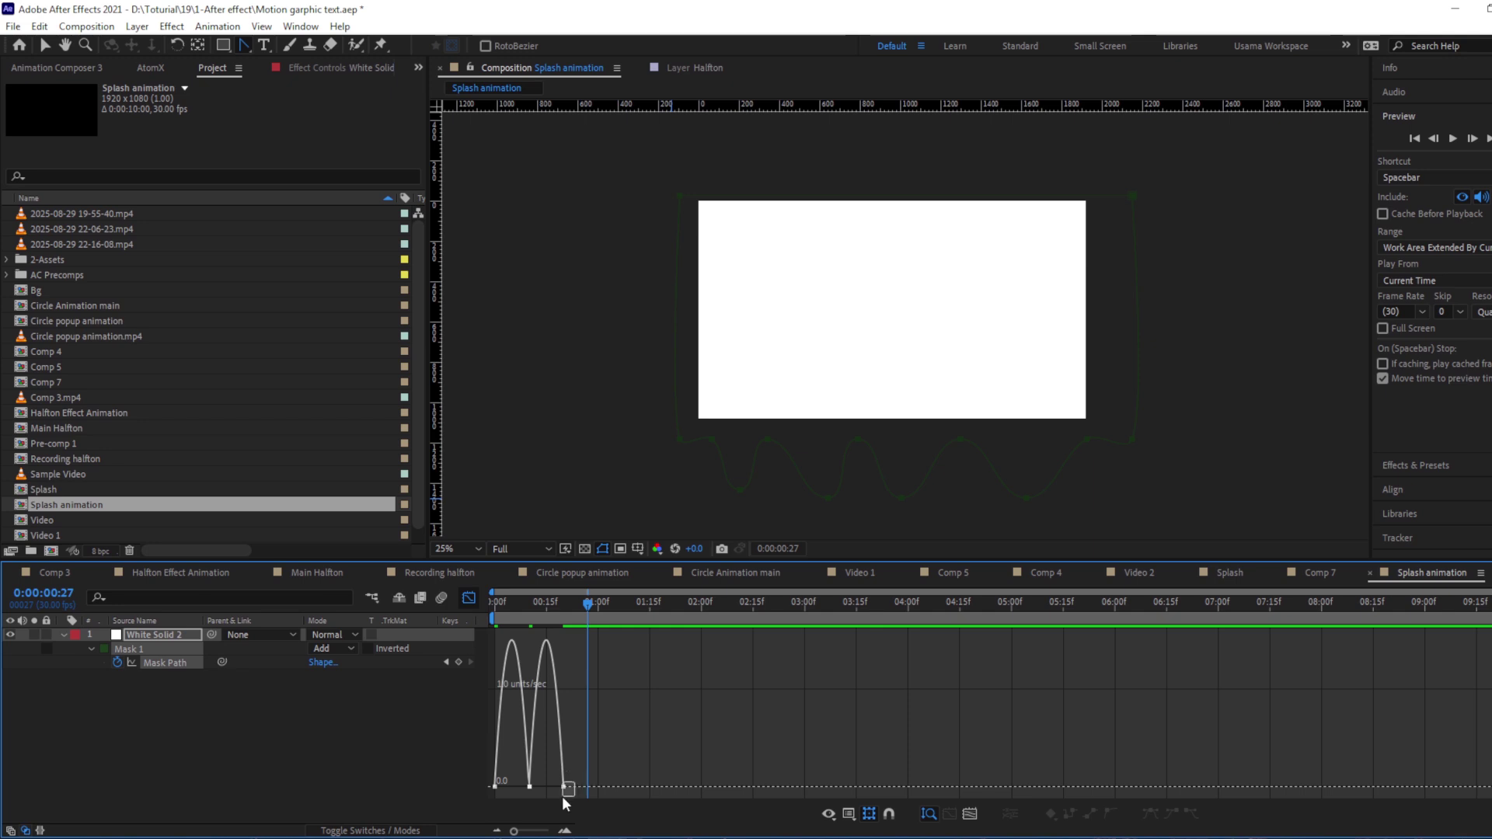
pyautogui.click(561, 787)
pyautogui.moveTo(561, 787); pyautogui.dragTo(547, 788)
# Lengthen the first Mask Path keyframe's outgoing influence in the speed graph, keeping its speed at zero, so the motion starts slowly.
pyautogui.click(496, 787)
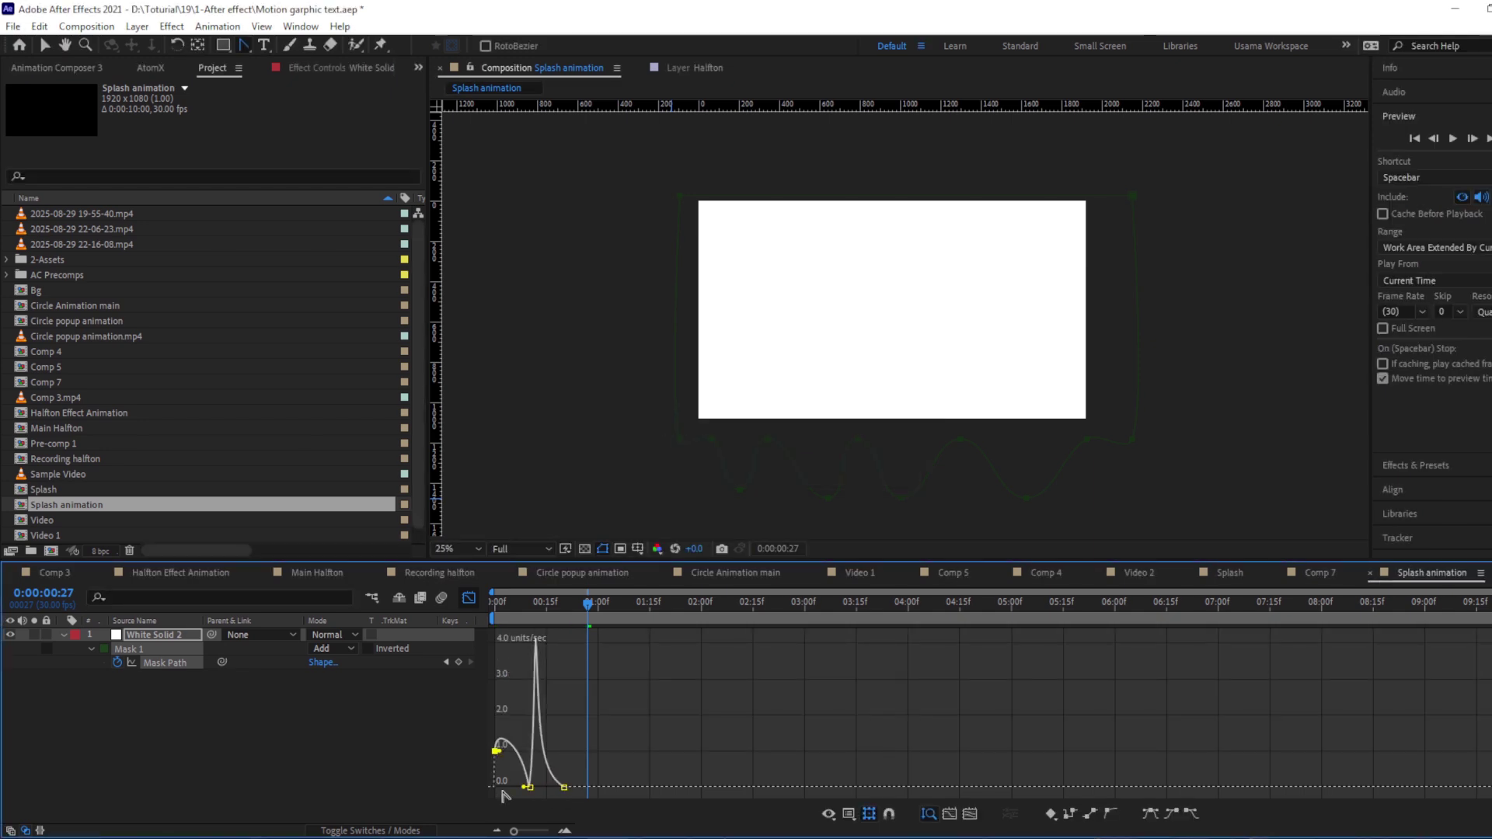
pyautogui.hotkey('ctrl', 'z')
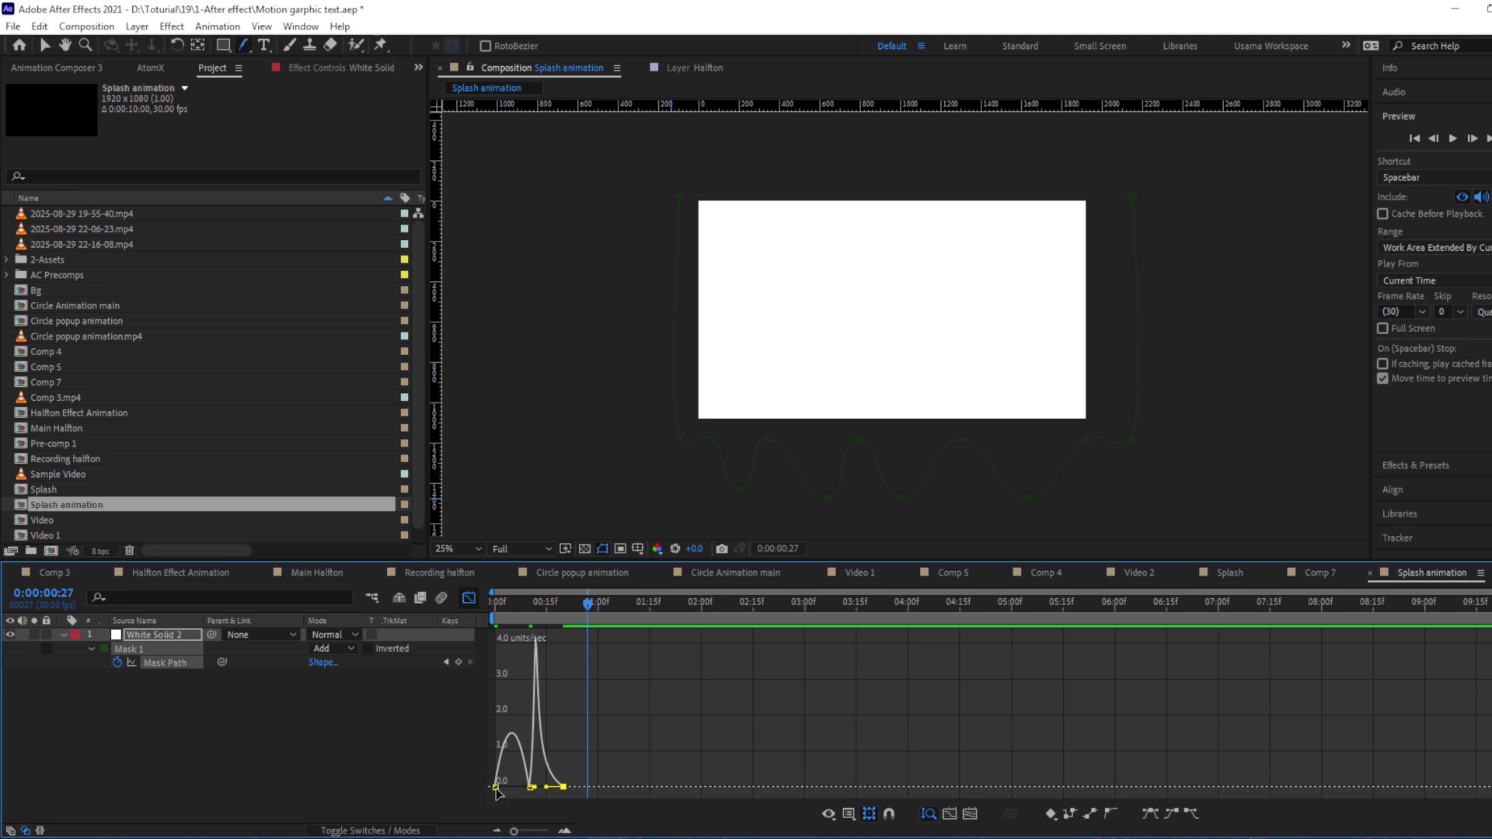
pyautogui.press('v')
pyautogui.click(496, 788)
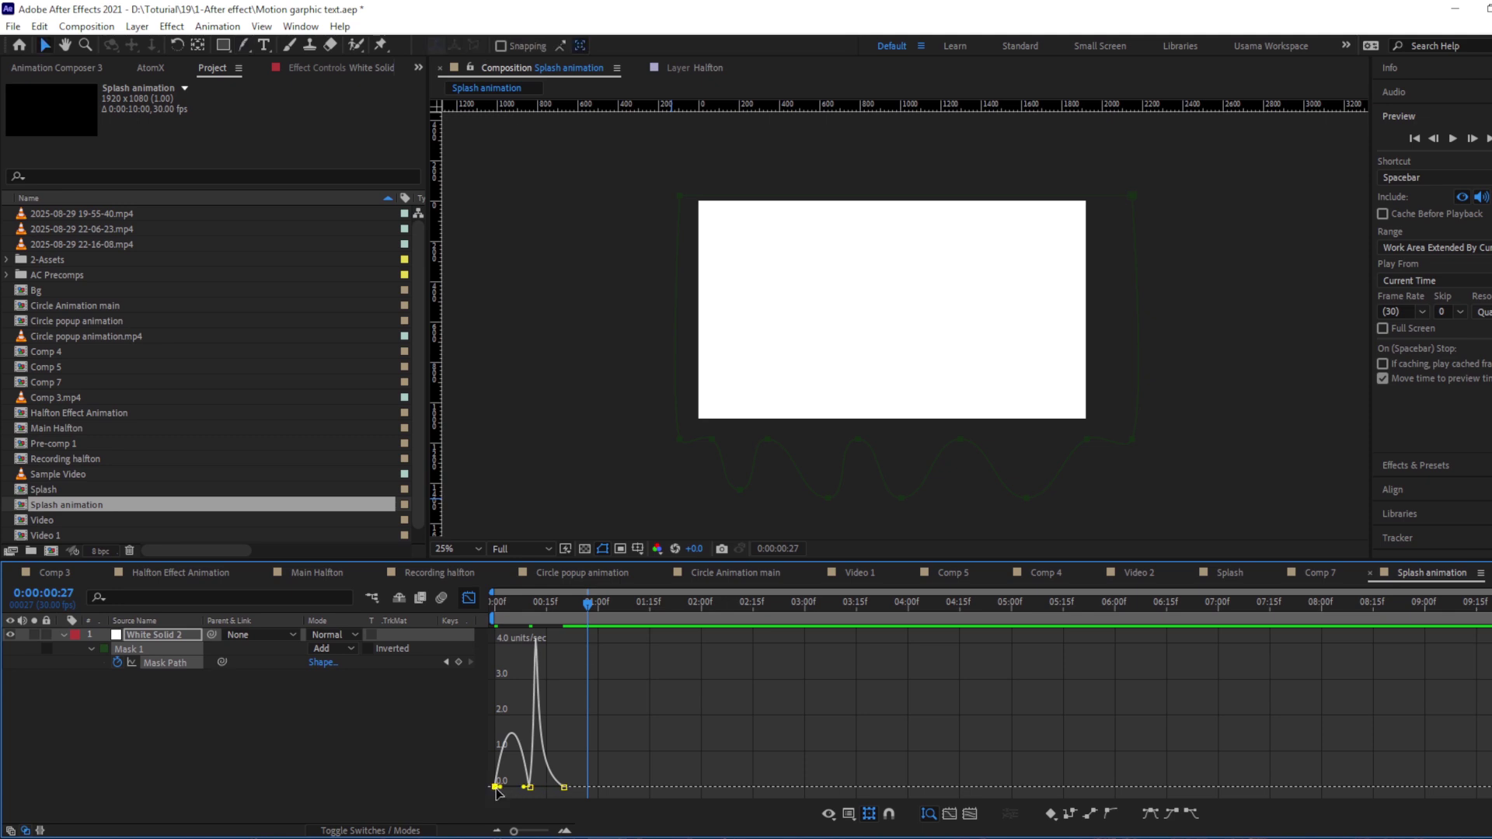
pyautogui.moveTo(498, 789); pyautogui.dragTo(512, 787)
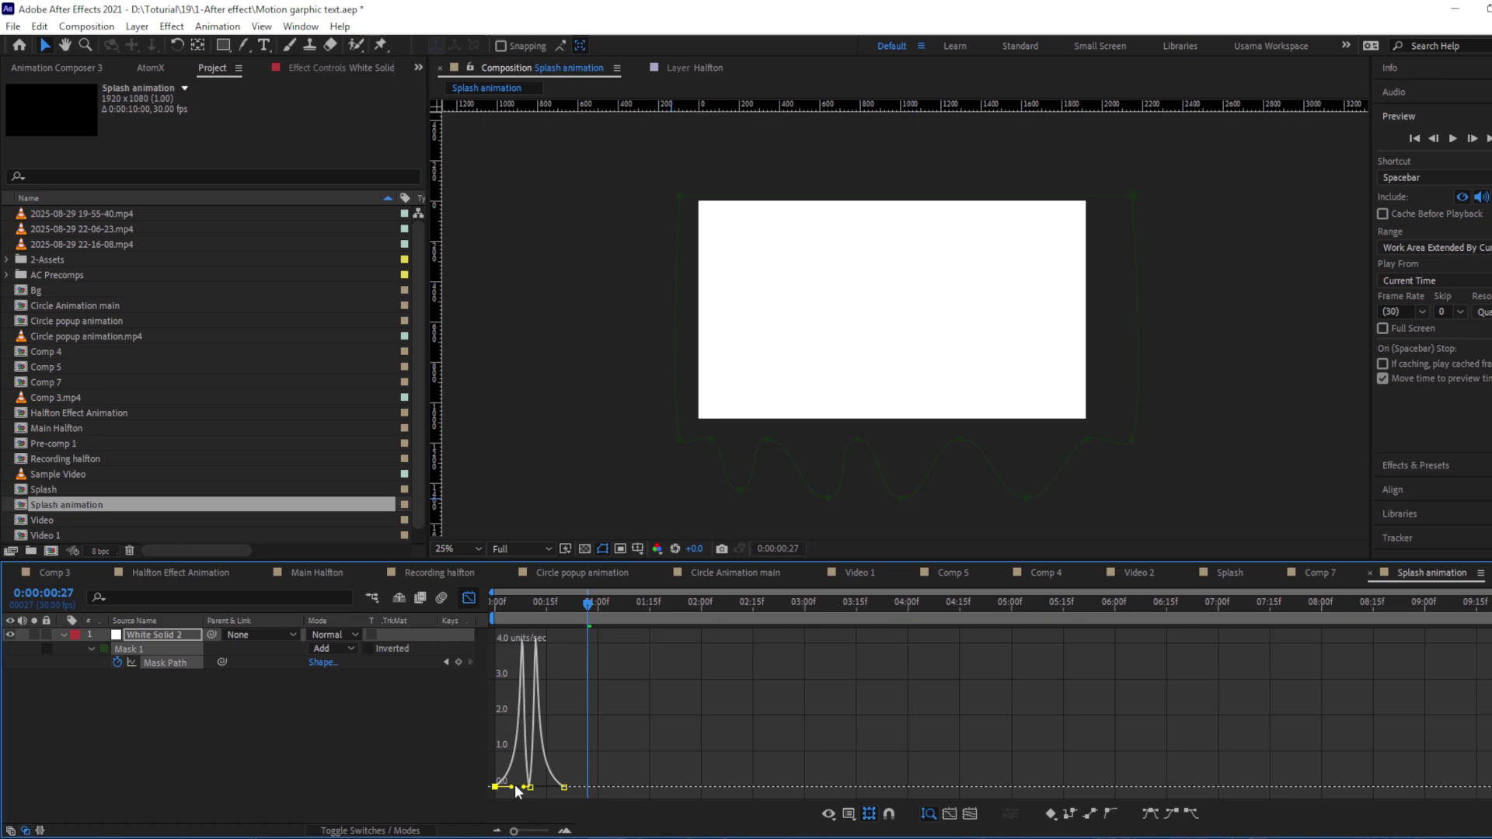
# Play the mask animation from the start to review its timing against the speed graph.
pyautogui.tripleClick(566, 832)
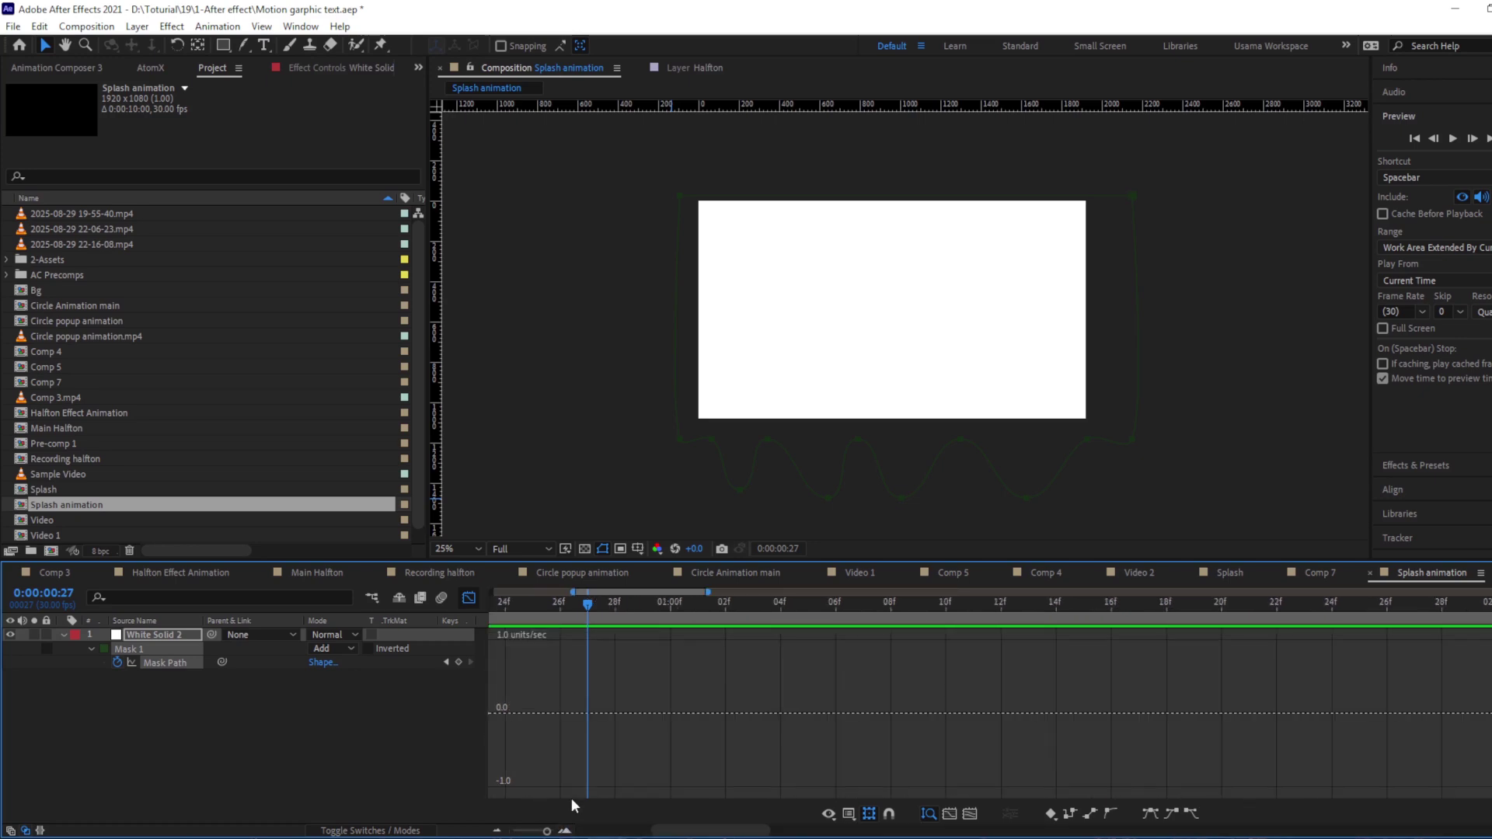
pyautogui.moveTo(660, 743); pyautogui.dragTo(1165, 745)
pyautogui.moveTo(804, 783); pyautogui.dragTo(921, 788)
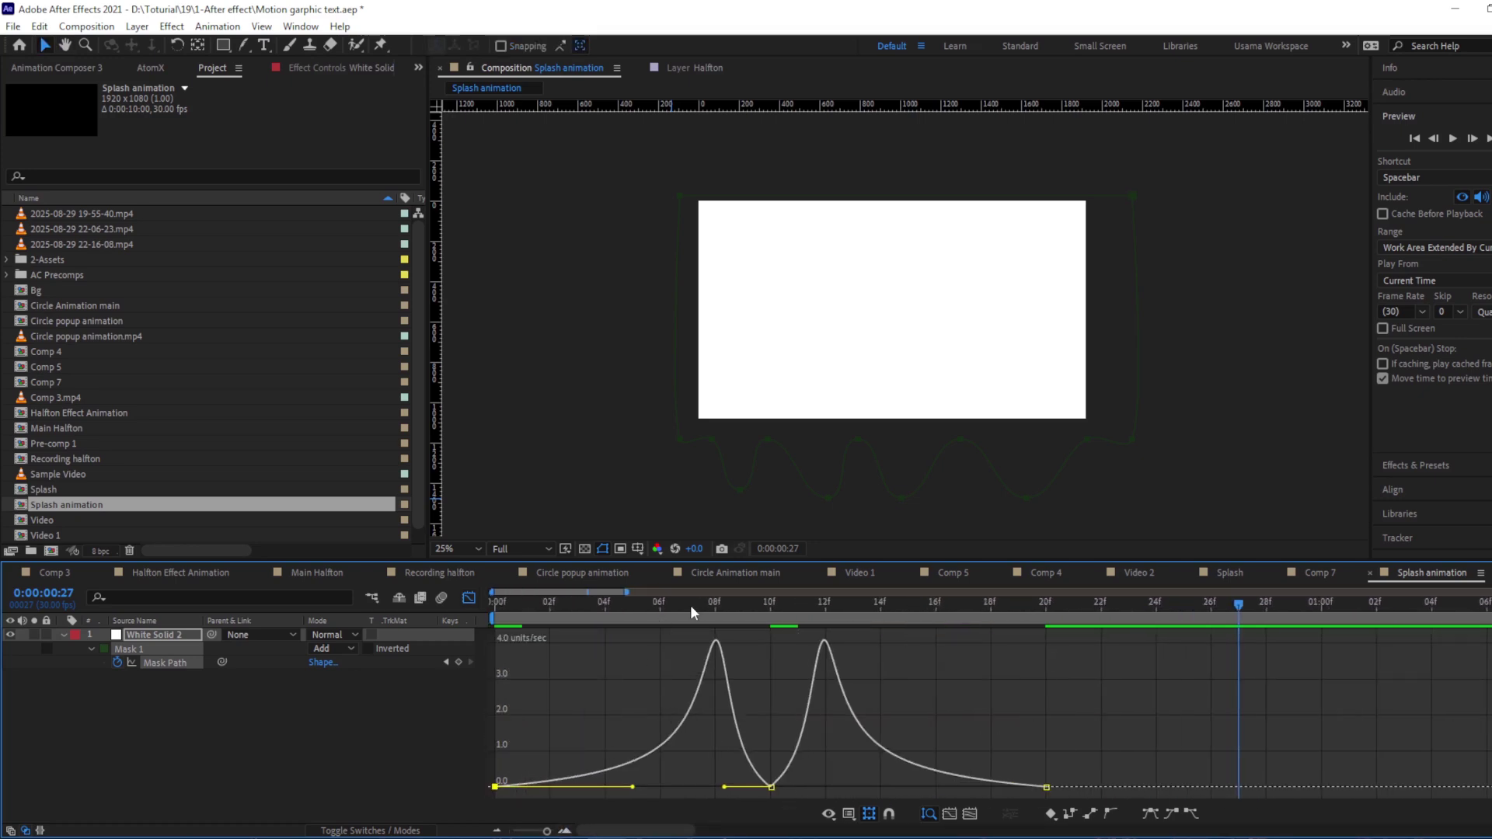
pyautogui.moveTo(689, 600); pyautogui.dragTo(465, 614)
pyautogui.press('space')
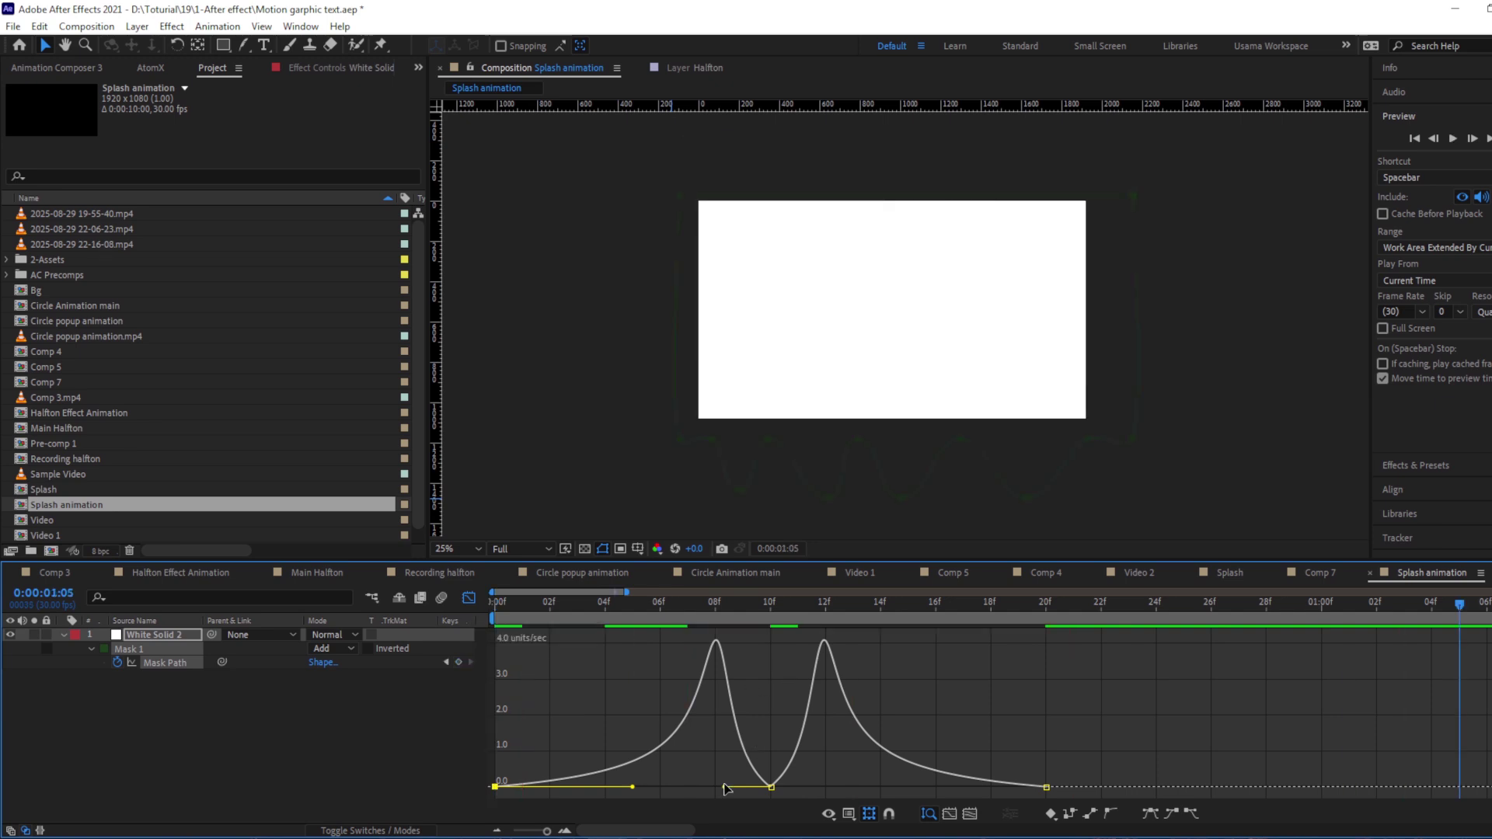
# Lengthen the middle Mask Path keyframe's incoming and outgoing influence in the speed graph, and play the animation from the start.
pyautogui.moveTo(724, 788); pyautogui.dragTo(640, 788)
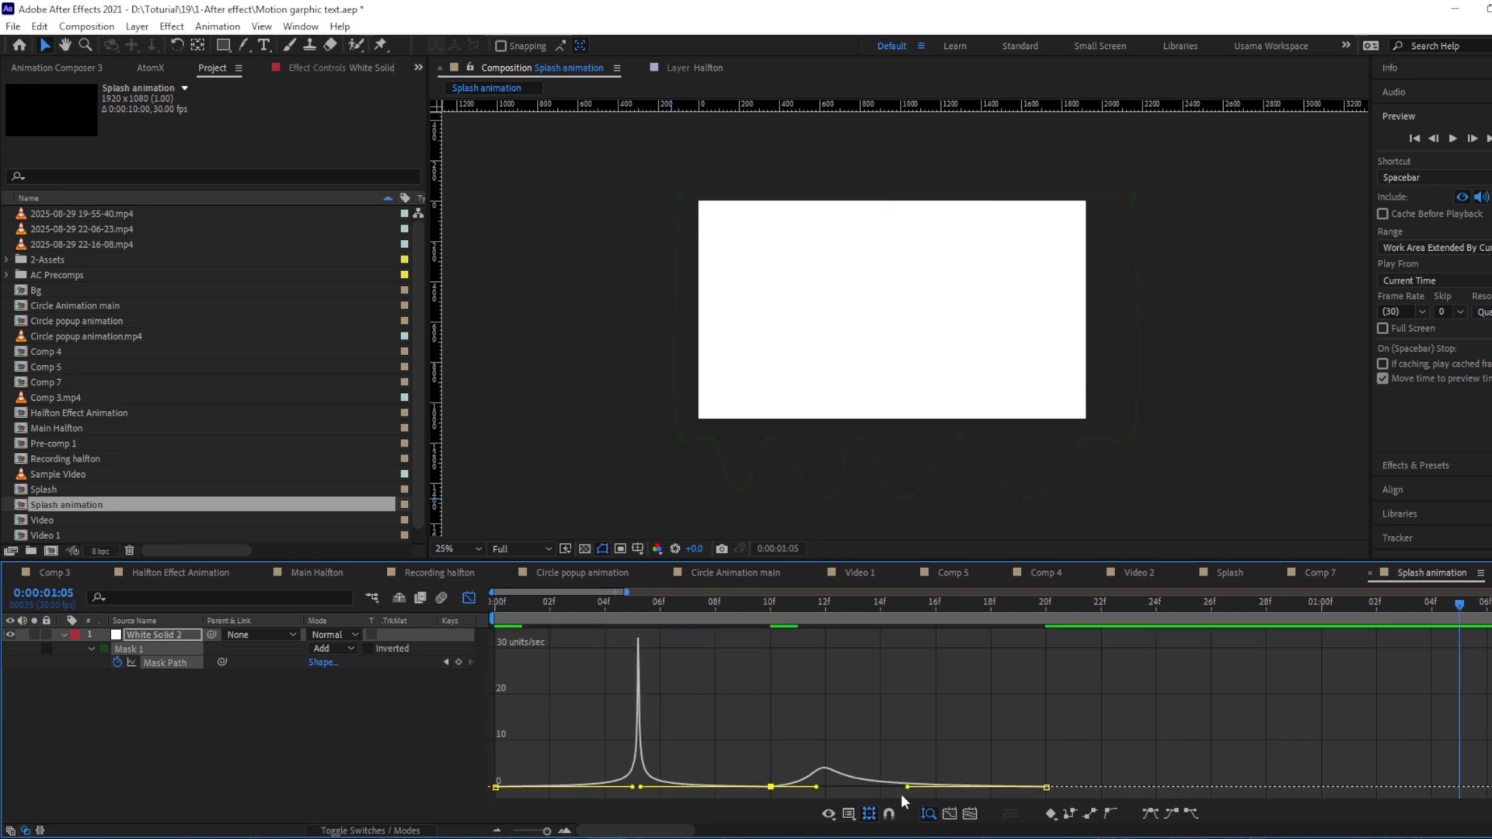
pyautogui.moveTo(907, 787)
pyautogui.mouseDown()
pyautogui.moveTo(822, 791)
pyautogui.moveTo(904, 785)
pyautogui.mouseUp()
pyautogui.press('space')
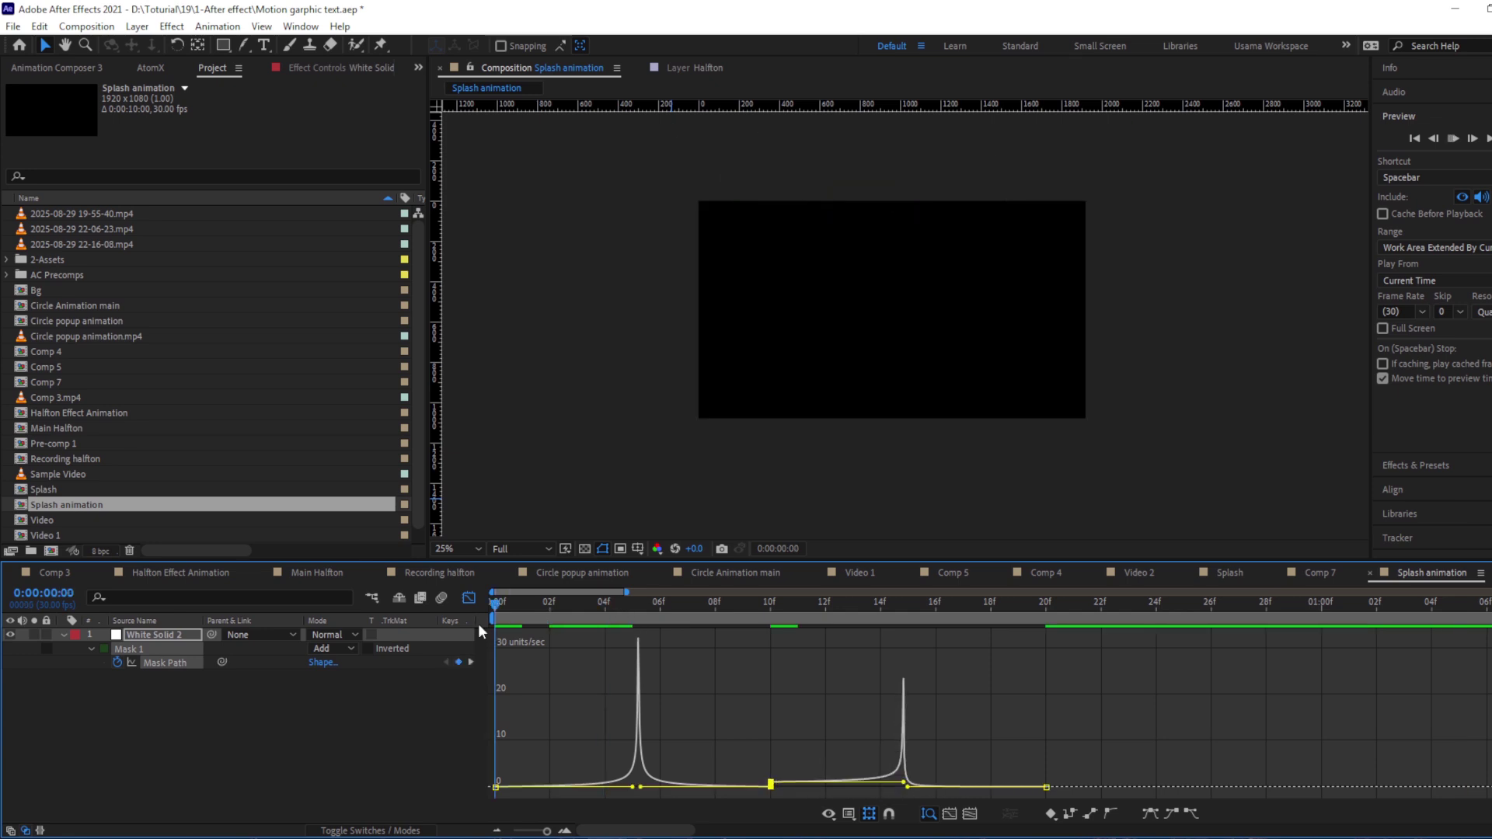
pyautogui.press('space')
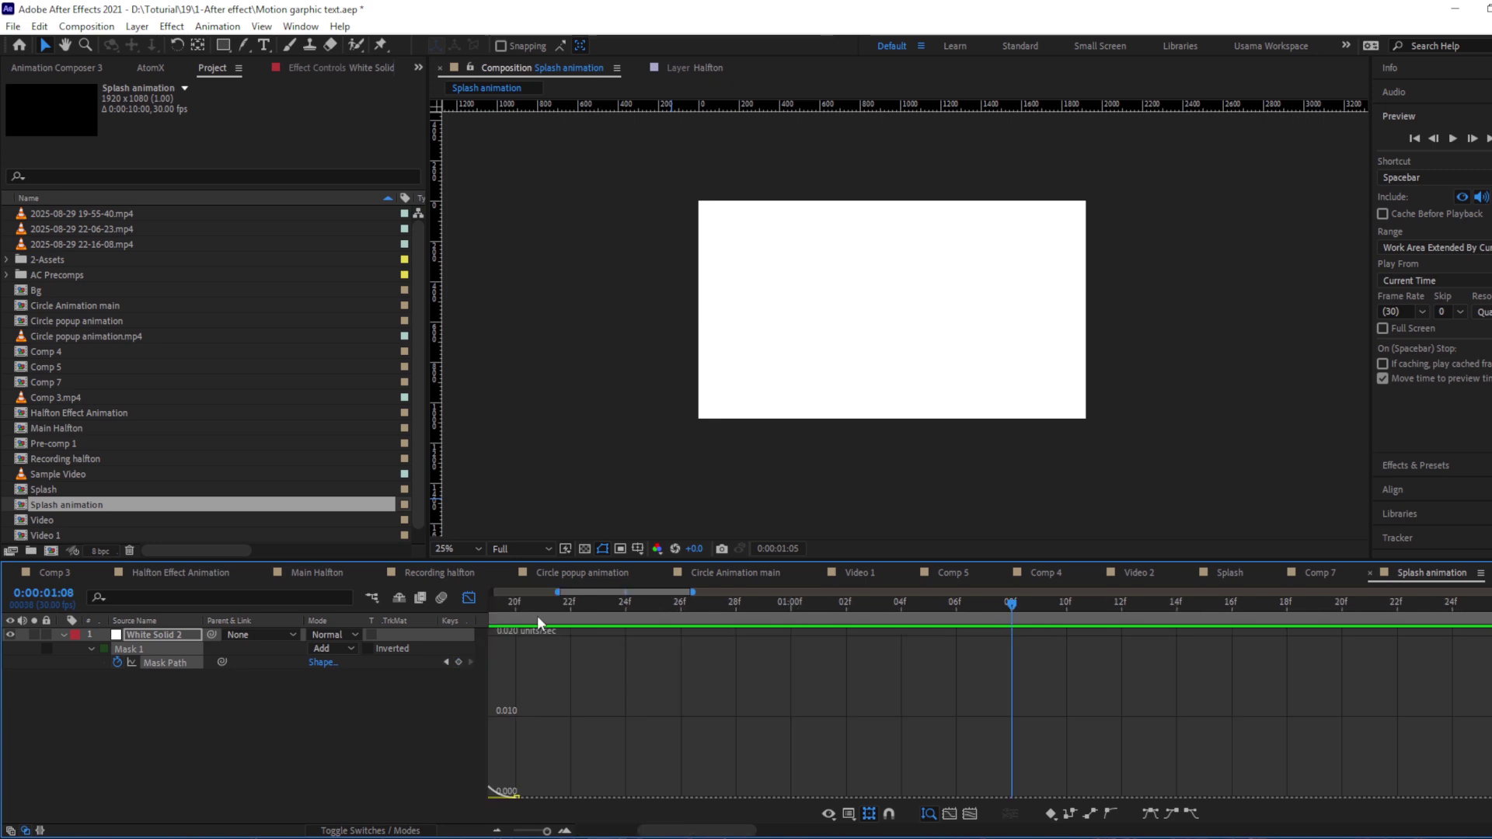
# Leave the speed graph, scrub through the drip motion and move to the Mask Path keyframe at frame 10.
pyautogui.click(469, 597)
pyautogui.click(497, 831)
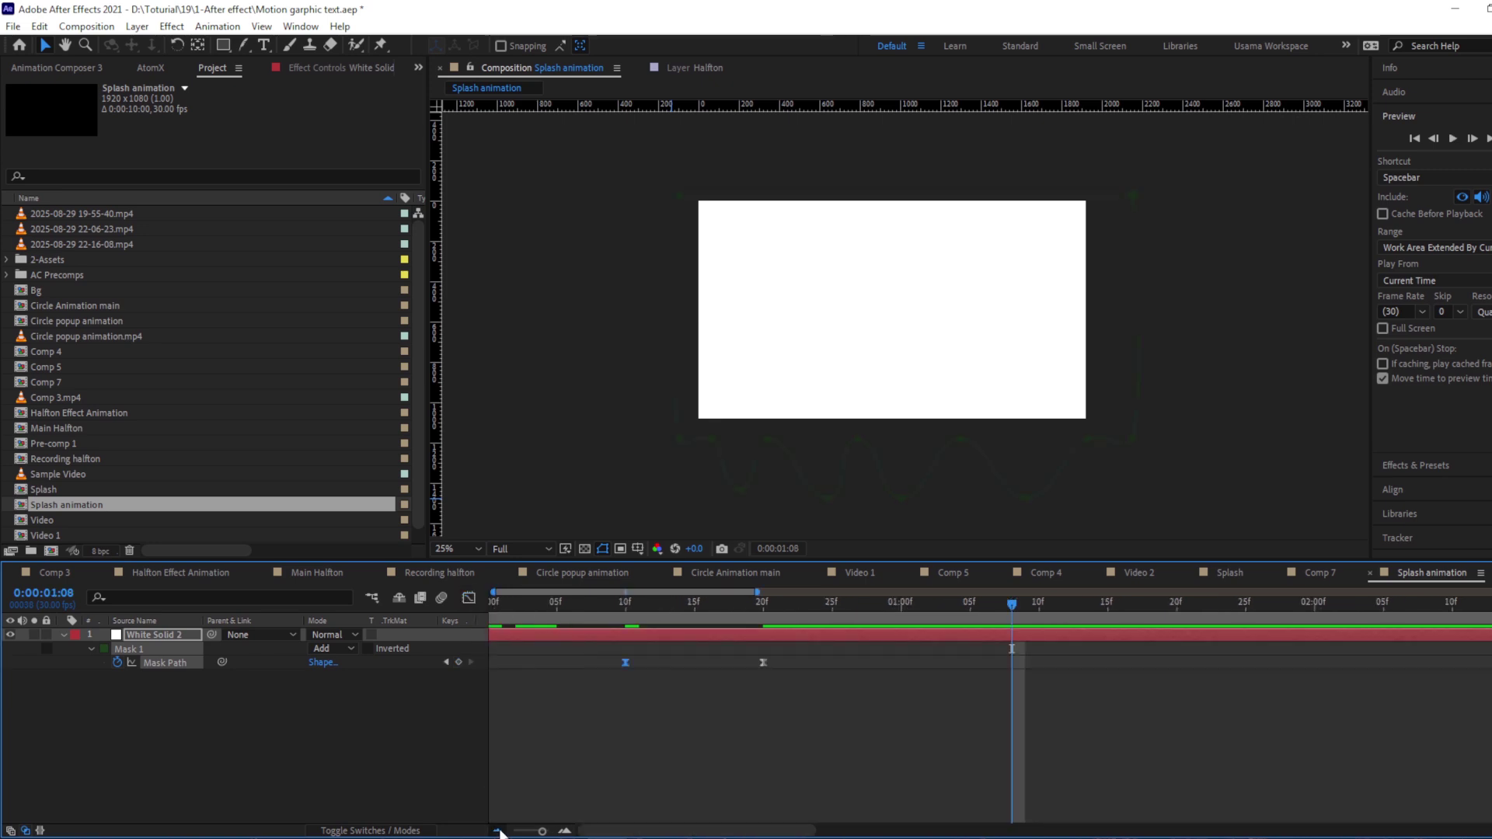
pyautogui.click(496, 830)
pyautogui.moveTo(631, 681); pyautogui.dragTo(478, 673)
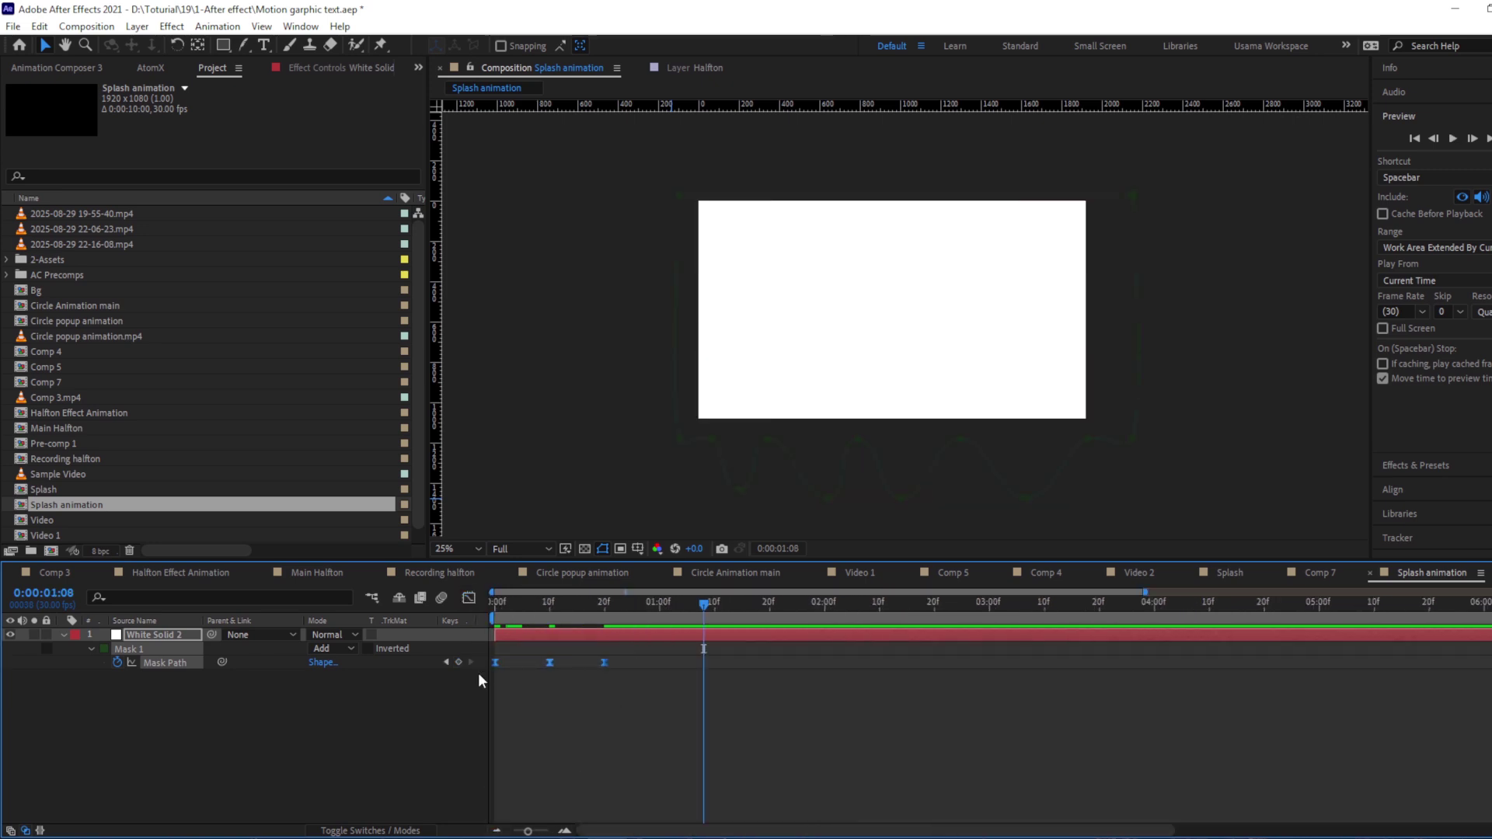
pyautogui.click(615, 678)
pyautogui.click(645, 604)
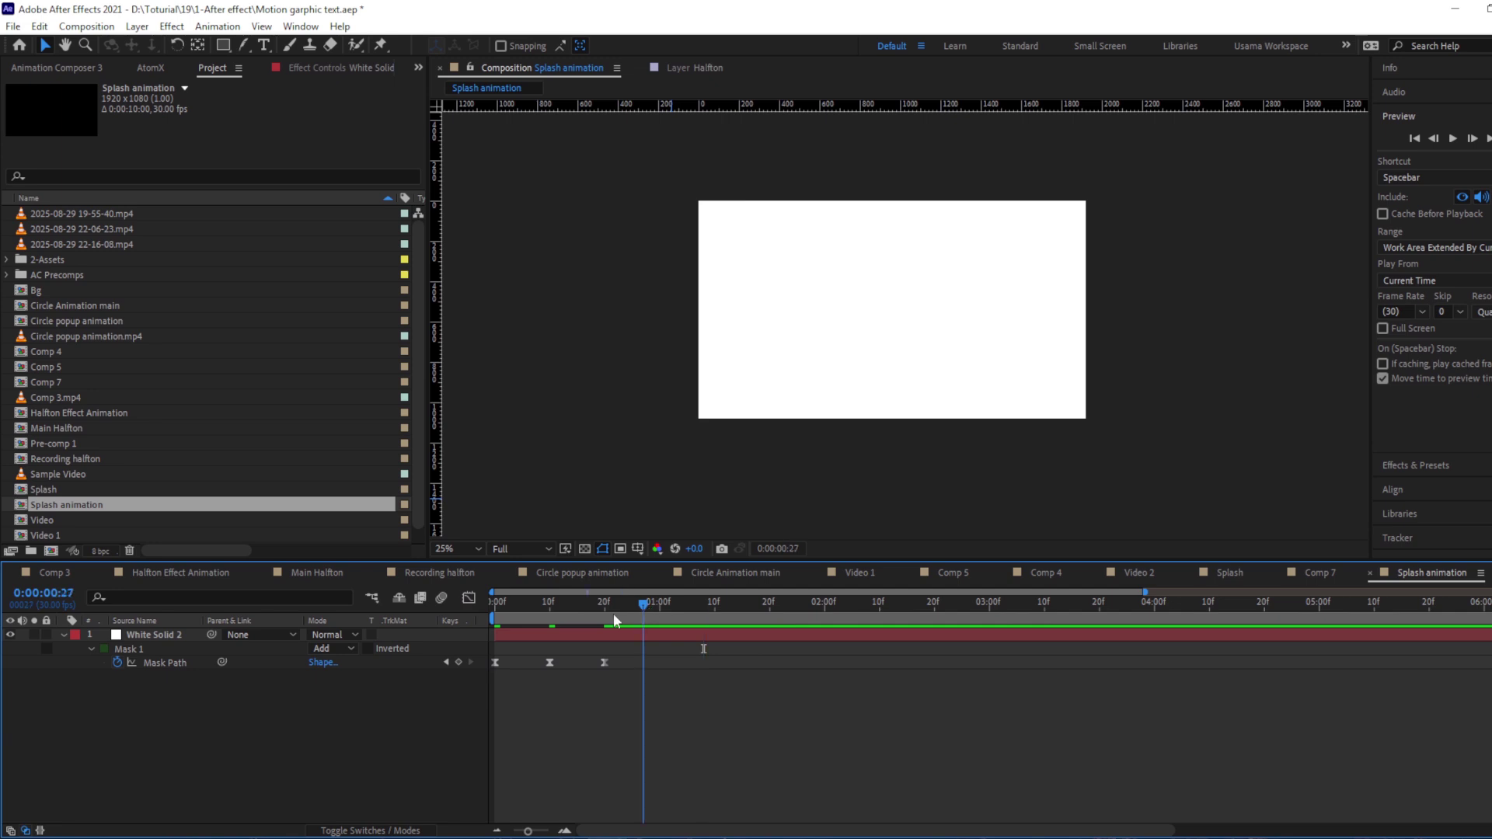
pyautogui.moveTo(613, 613); pyautogui.dragTo(529, 617)
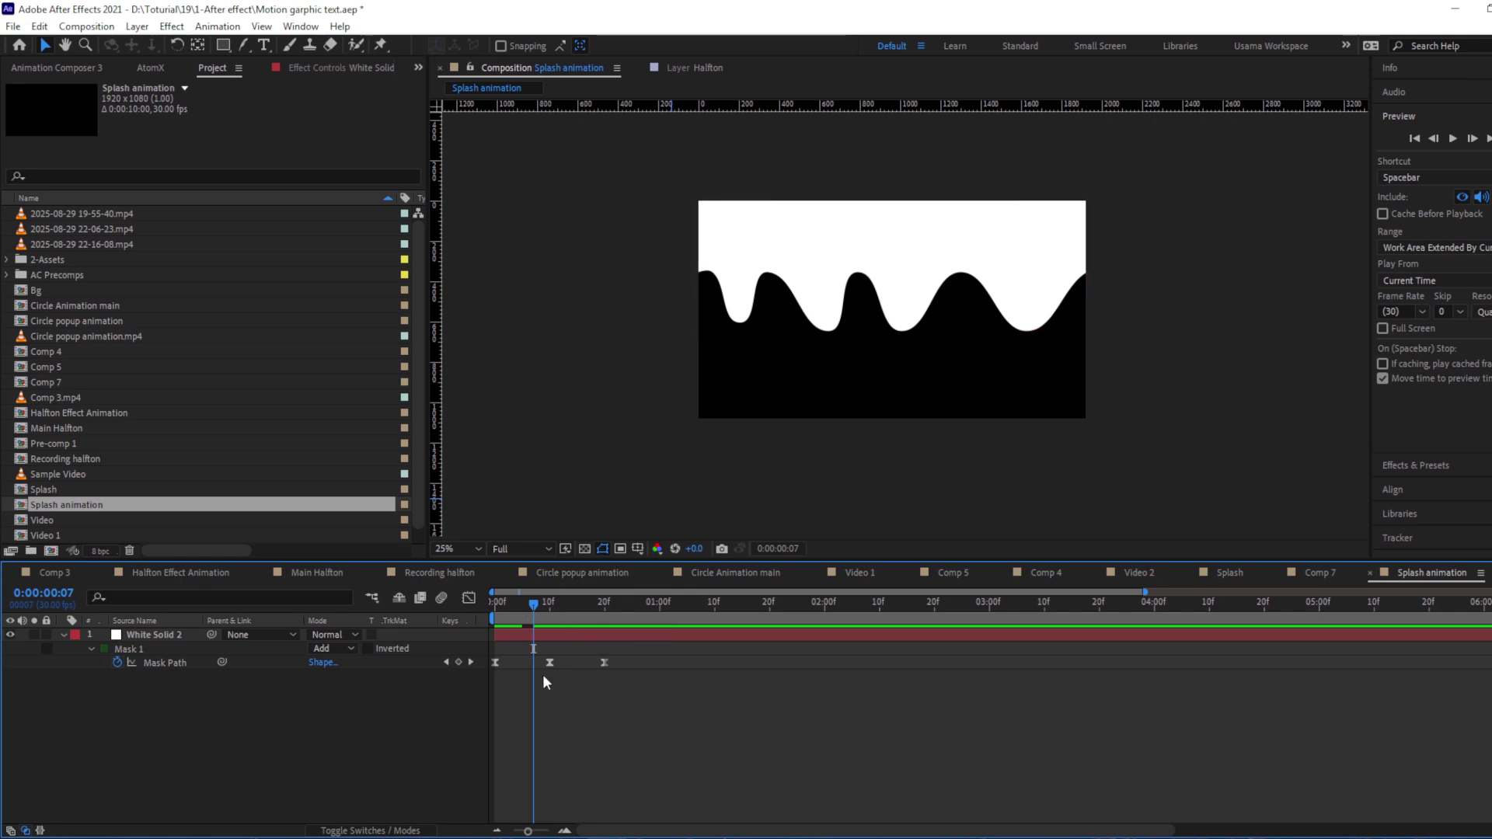
pyautogui.press('k')
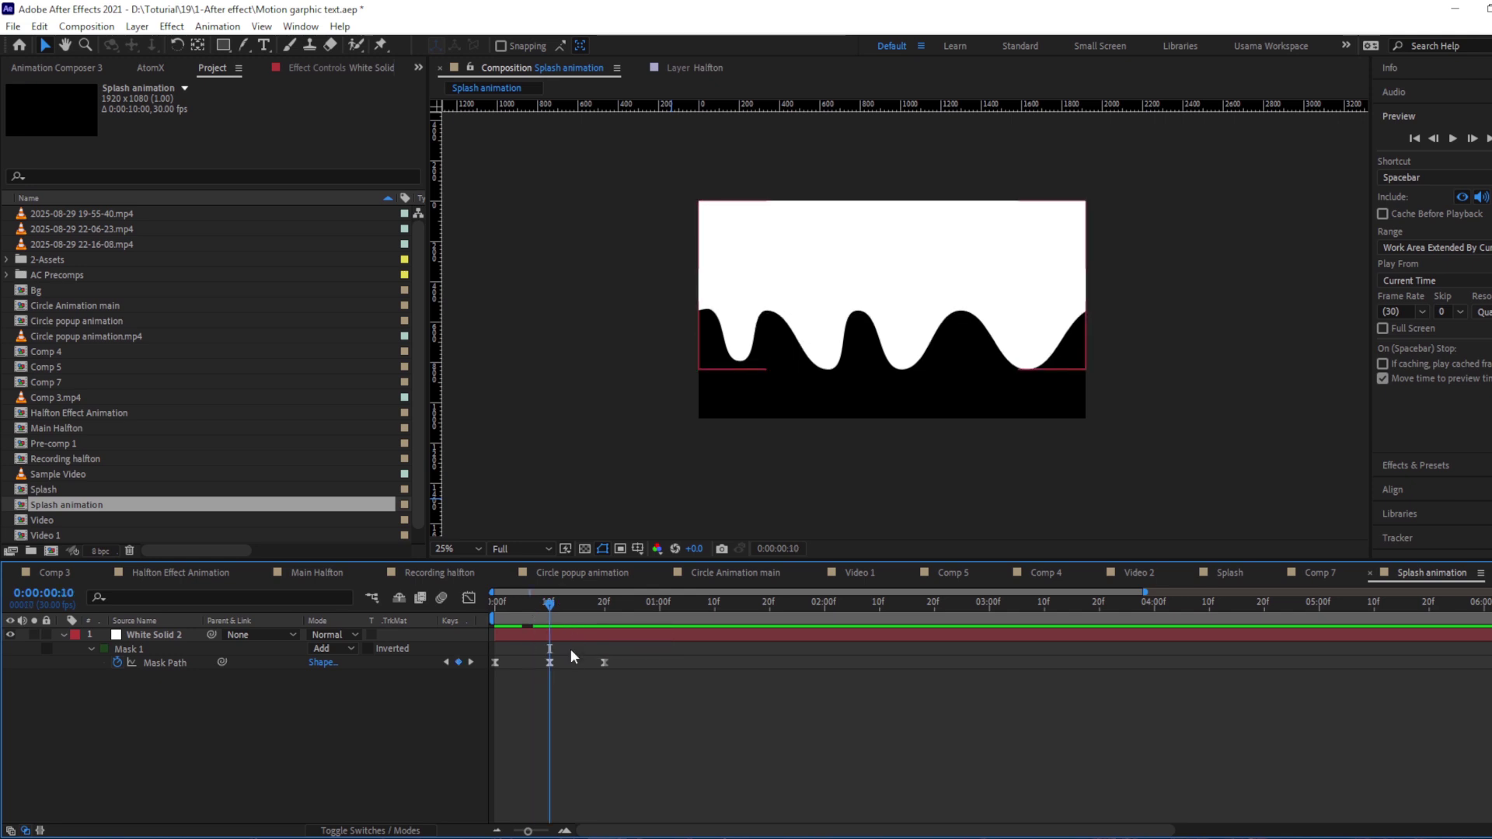
# With the Pen tool, draw a closed triangular mask about 110 px wide and 175 px tall below the first gap between the drips.
pyautogui.click(167, 635)
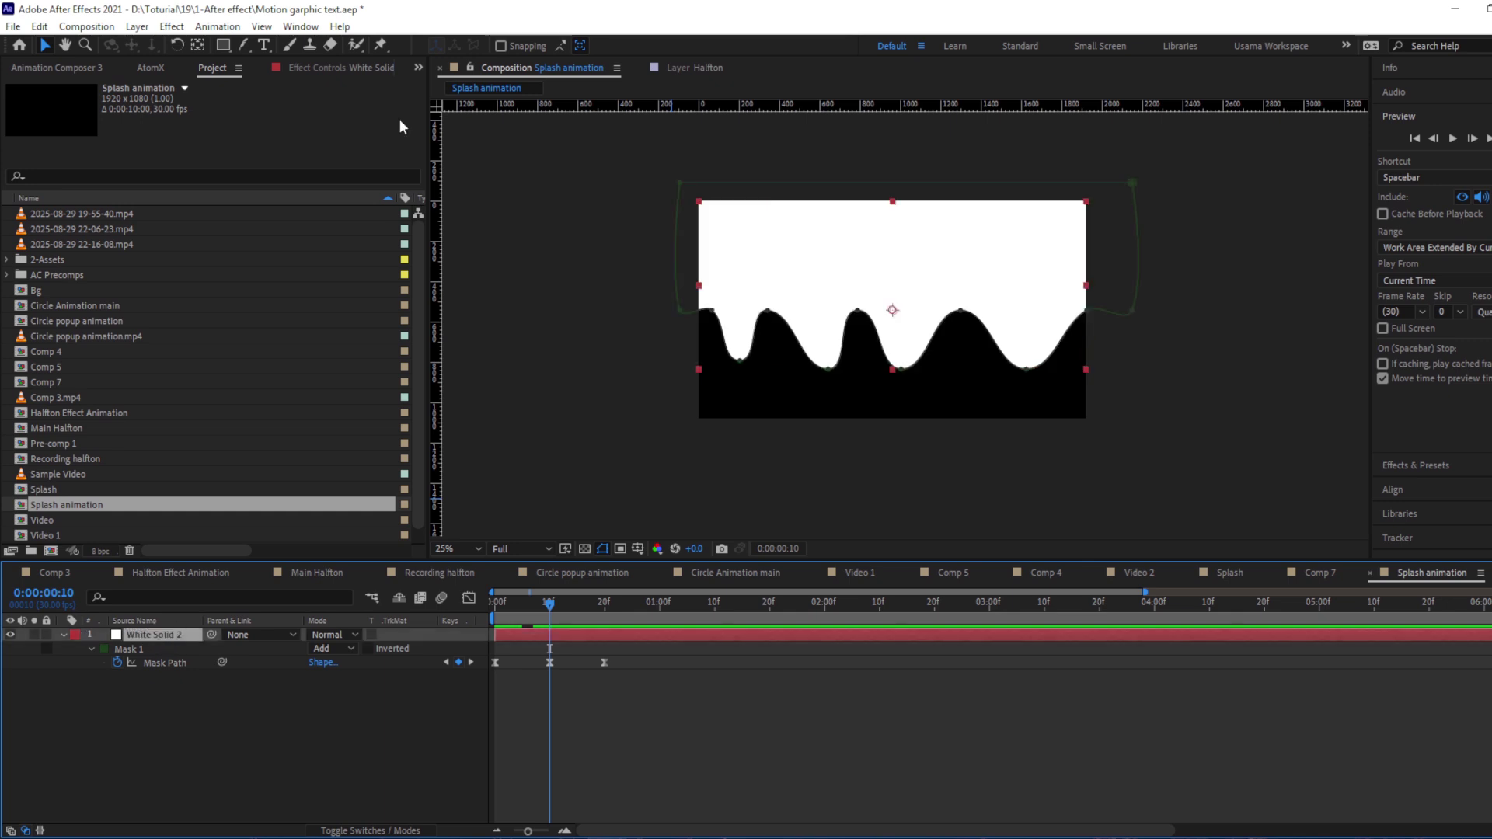
pyautogui.moveTo(244, 45); pyautogui.dragTo(342, 44)
pyautogui.scroll(2, 767, 334)
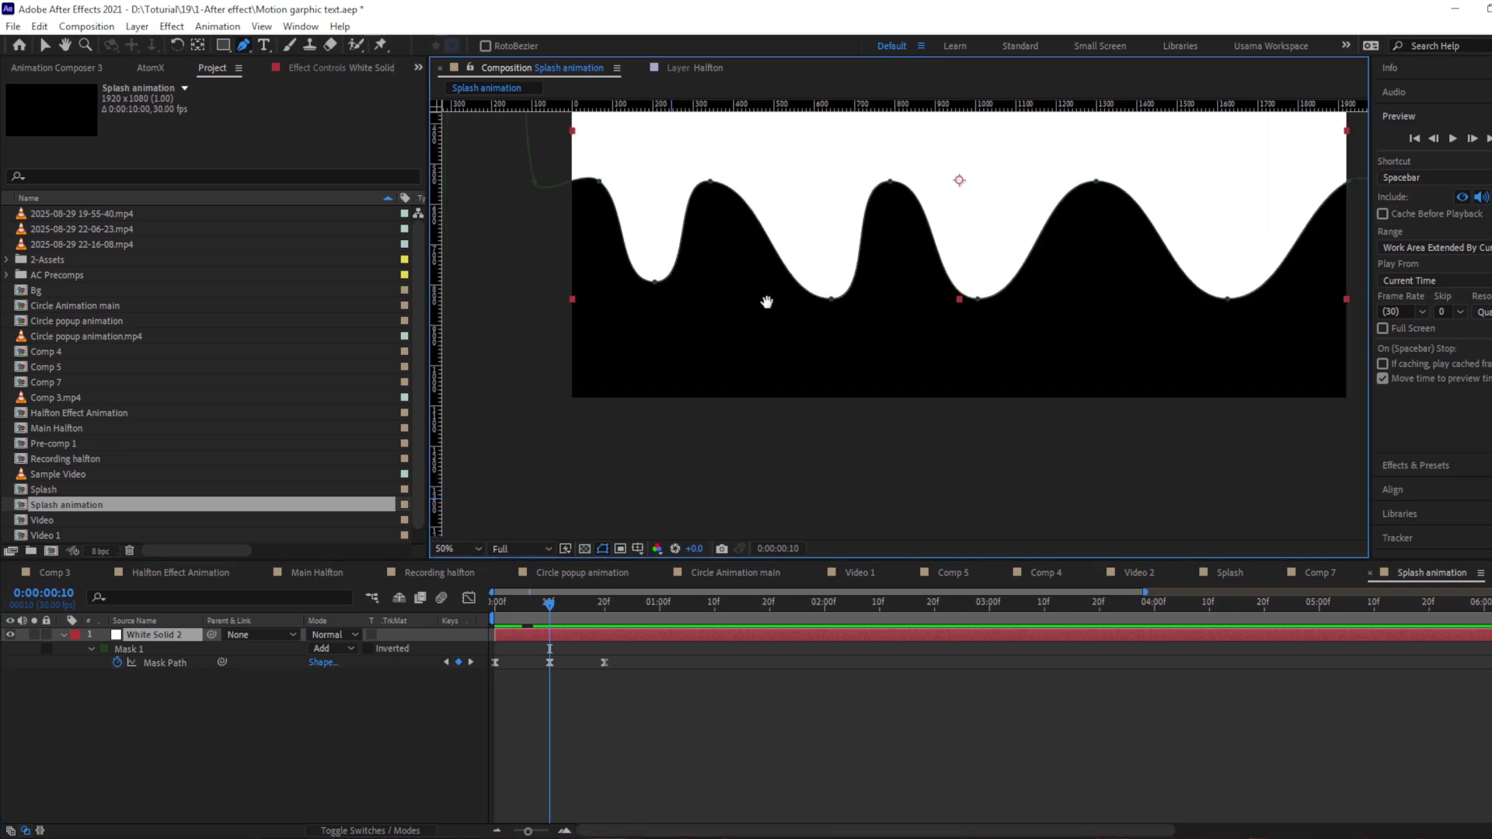
pyautogui.click(706, 274)
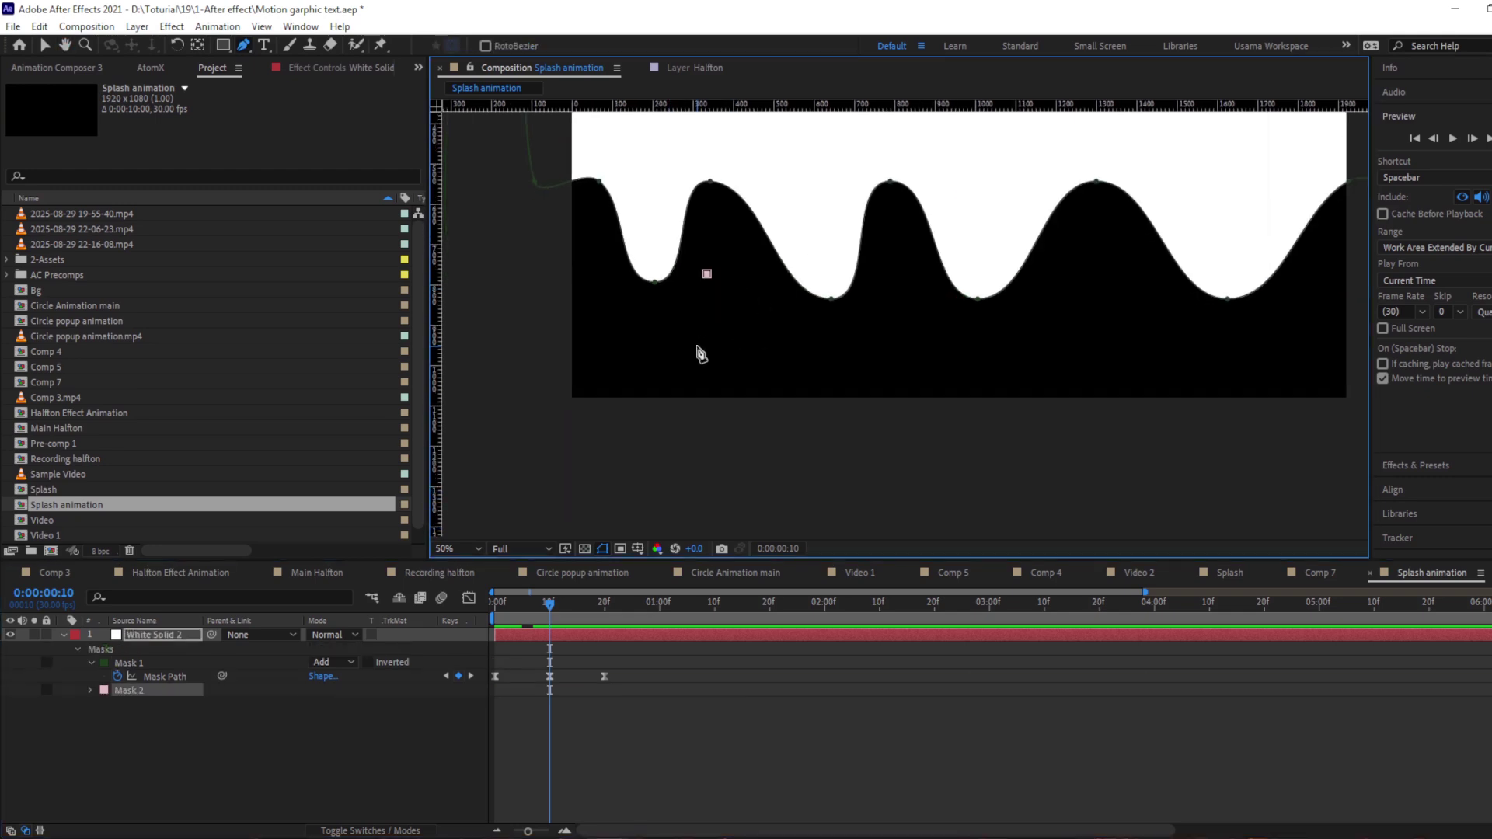
pyautogui.click(696, 345)
pyautogui.click(741, 338)
pyautogui.click(707, 274)
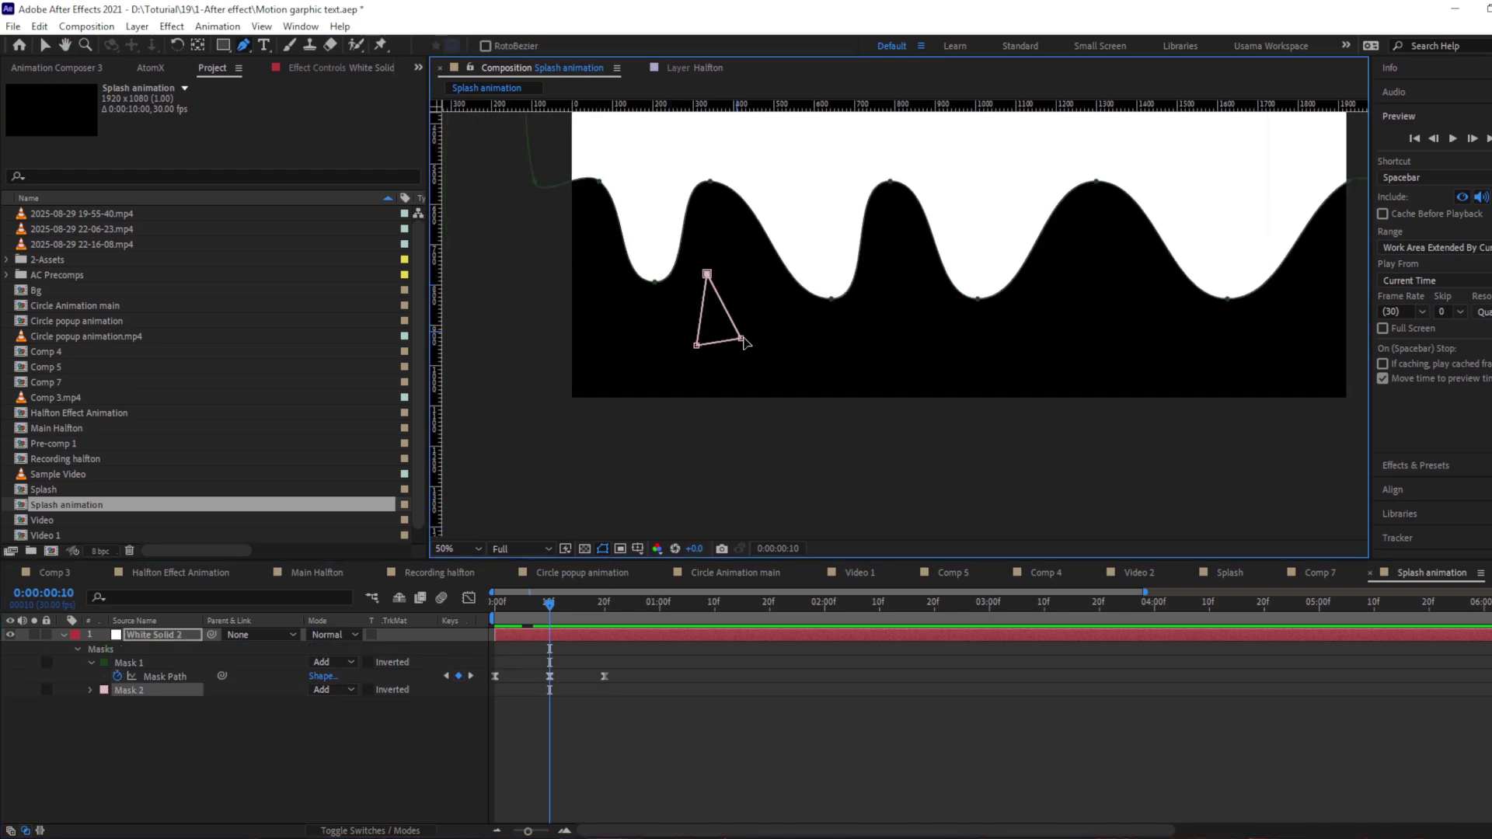
# Round the two lower vertices of the triangular mask with the Convert Vertex tool to form a teardrop.
pyautogui.moveTo(246, 46); pyautogui.dragTo(301, 99)
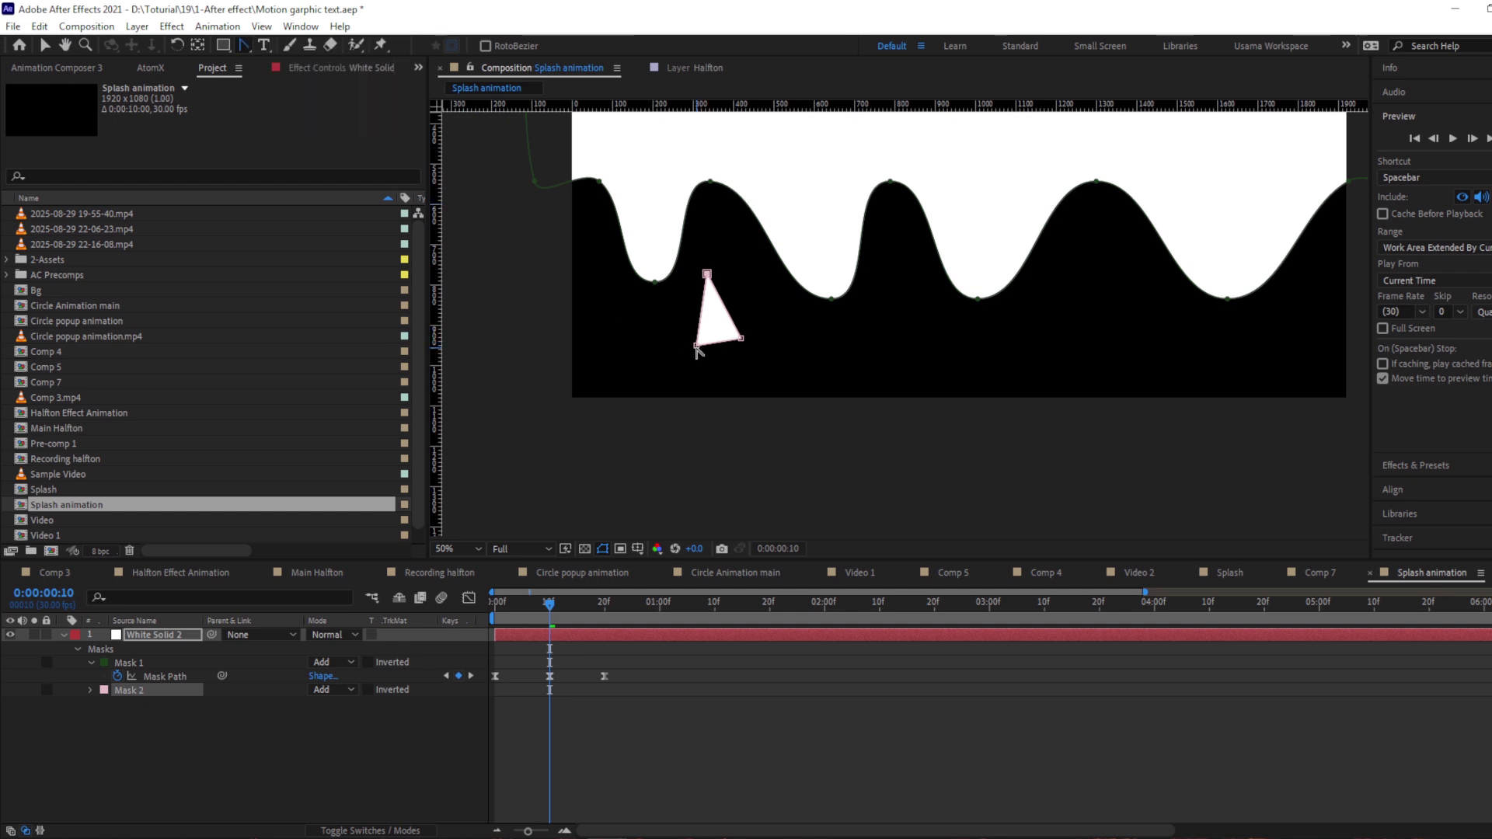
pyautogui.moveTo(696, 345); pyautogui.dragTo(745, 313)
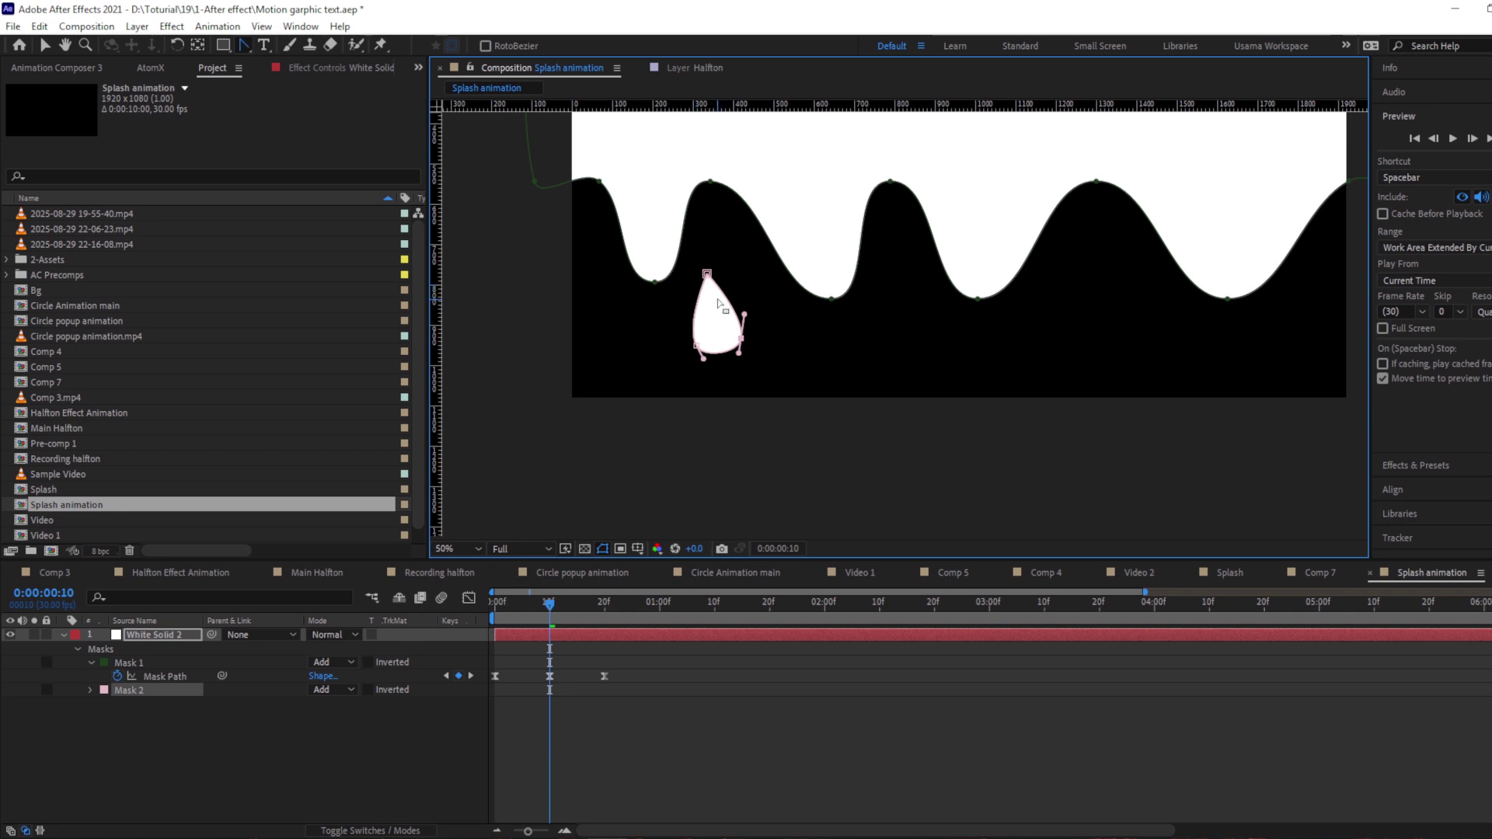
pyautogui.press('g')
pyautogui.press('g')
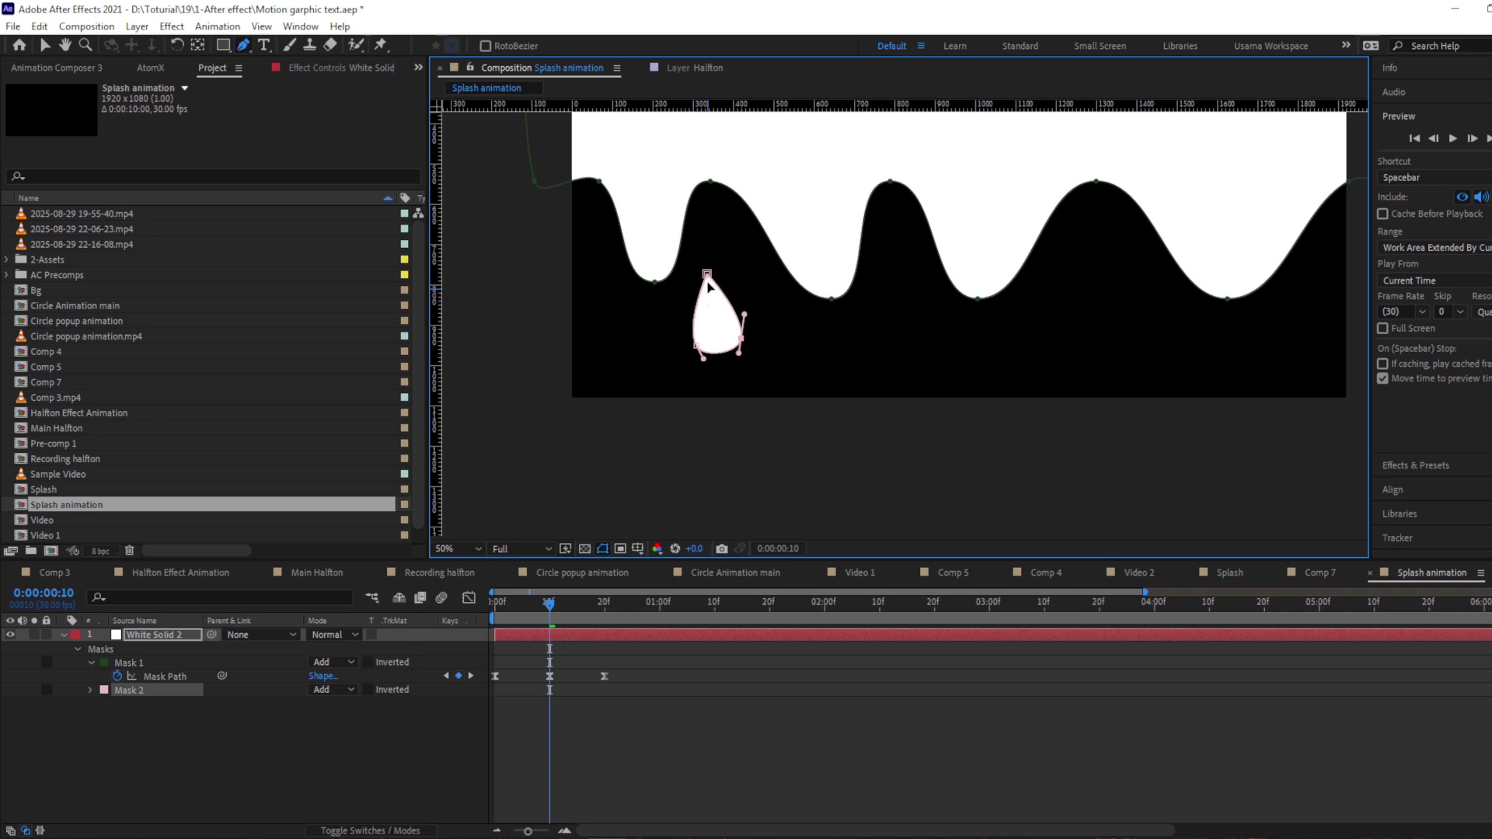
# Nudge the teardrop's tip vertex slightly right and about 20 px lower overall.
pyautogui.click(708, 277)
pyautogui.press('Right')
pyautogui.press('Right')
pyautogui.press('Up')
pyautogui.press('Up')
pyautogui.press('Up')
pyautogui.press('Up')
pyautogui.press('Up')
pyautogui.press('Up')
pyautogui.press('Up')
pyautogui.press('Up')
pyautogui.press('Up')
pyautogui.press('Up')
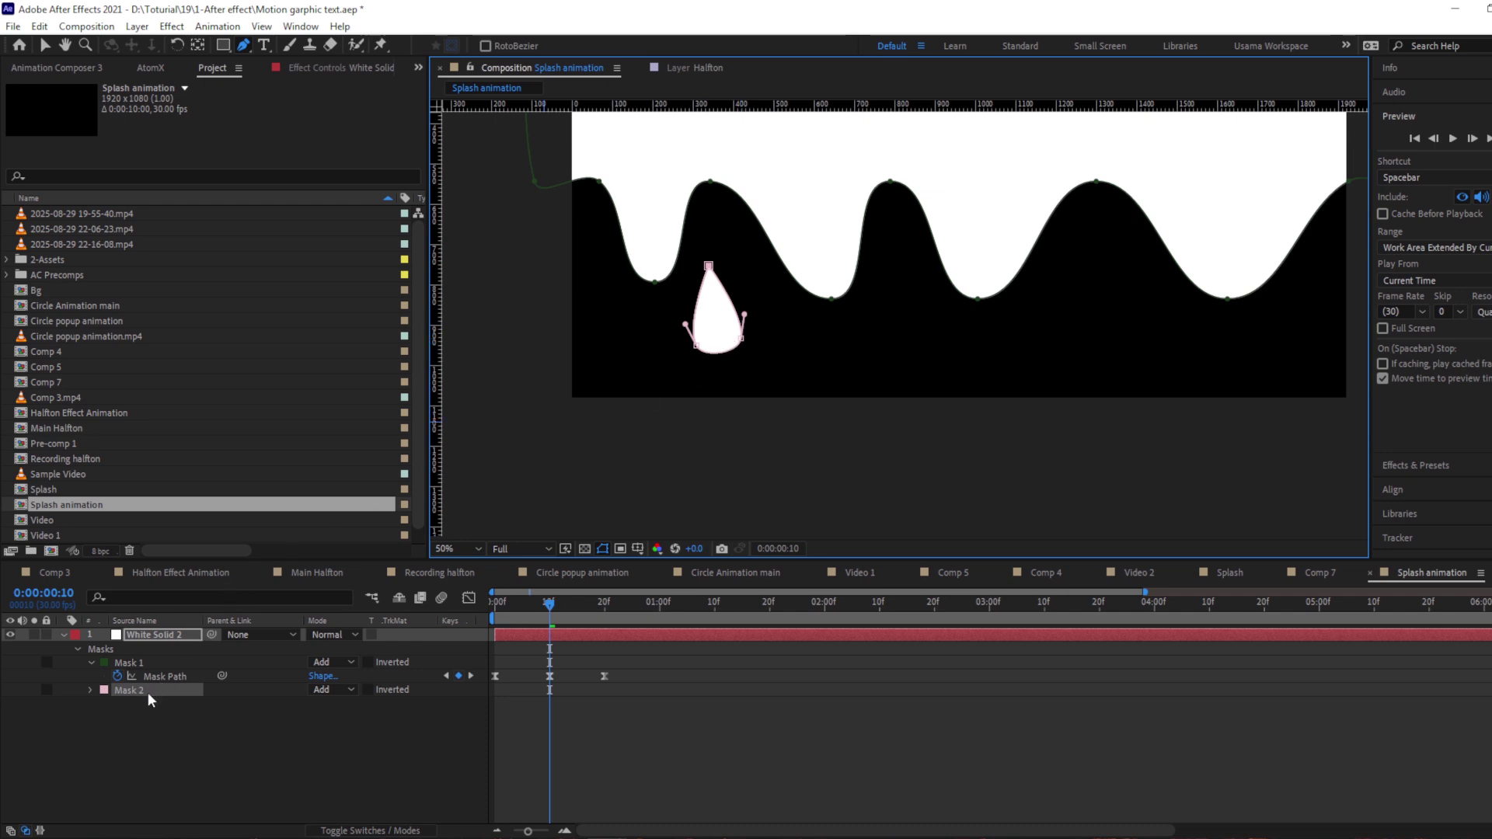
pyautogui.hotkey('shift', 'Down')
pyautogui.hotkey('shift', 'Down')
pyautogui.hotkey('shift', 'Down')
pyautogui.hotkey('shift', 'Down')
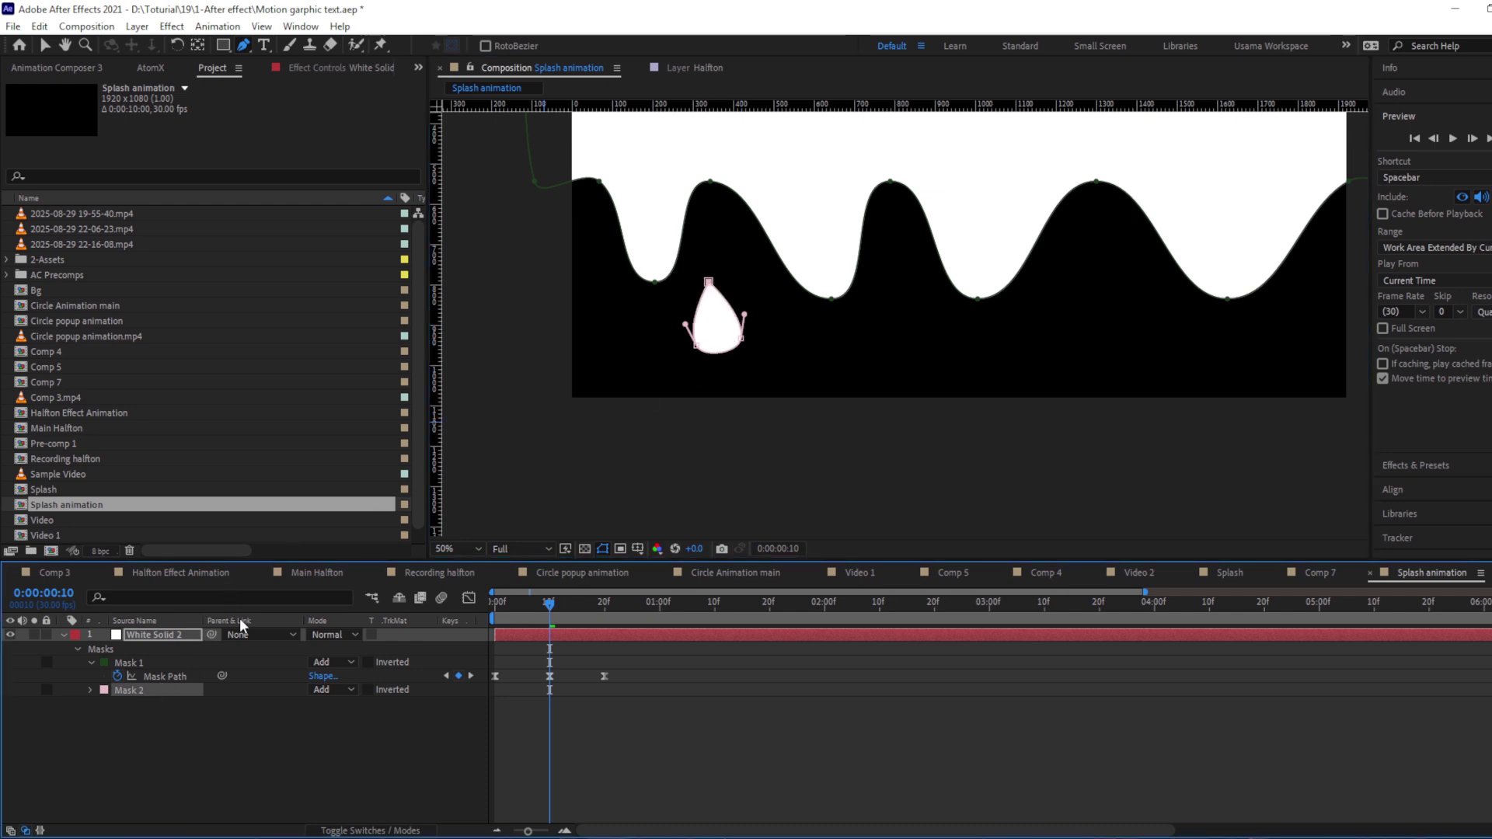
# Move the teardrop's two lower vertices down 40 px to lengthen the drop.
pyautogui.click(699, 351)
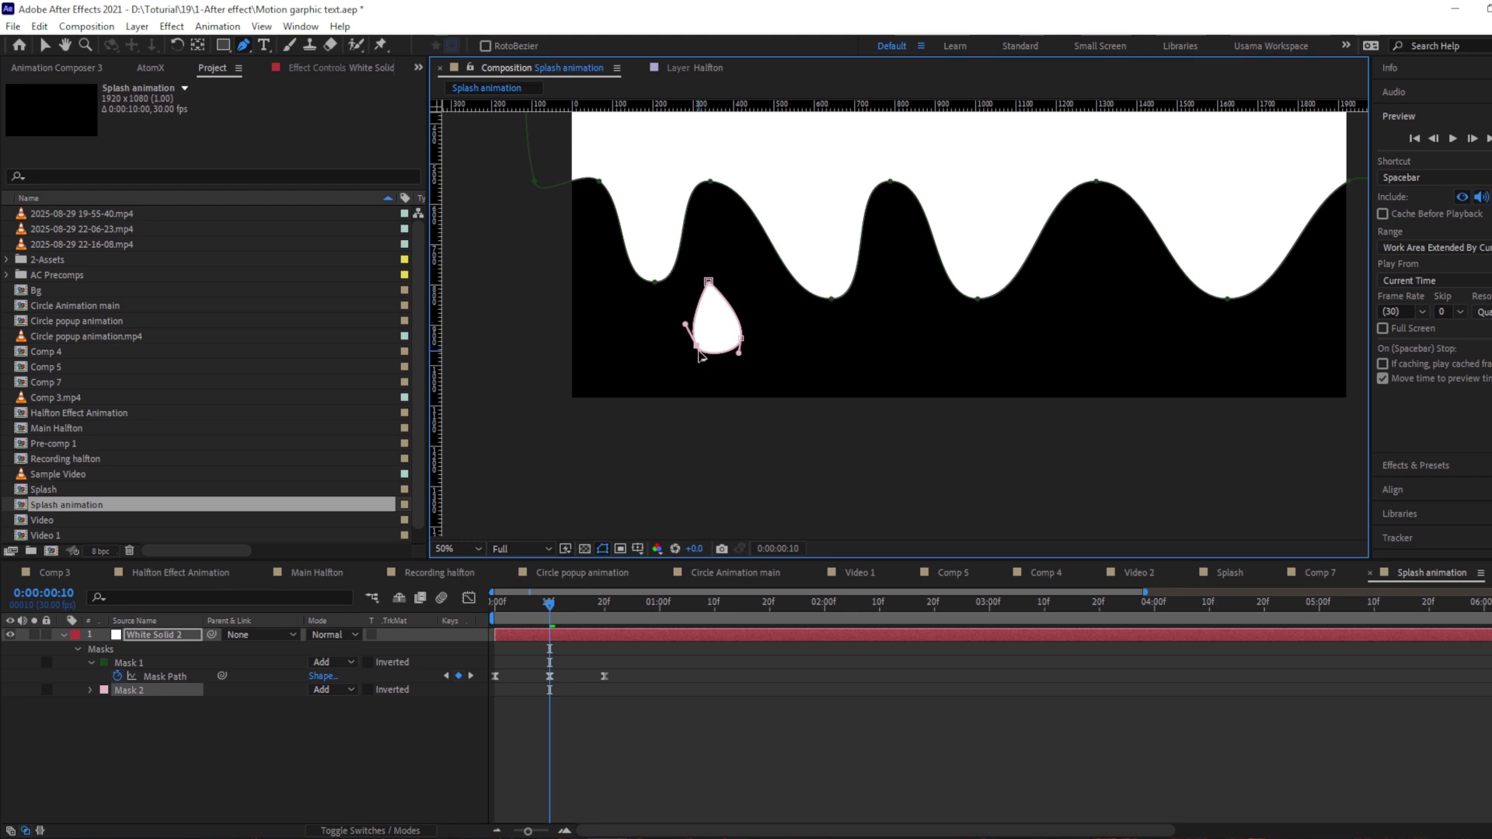
pyautogui.keyDown('shift'); pyautogui.click(741, 340); pyautogui.keyUp('shift')
pyautogui.hotkey('shift', 'Down')
pyautogui.hotkey('shift', 'Down')
pyautogui.hotkey('shift', 'Down')
pyautogui.hotkey('shift', 'Down')
# Duplicate Mask 2 and move the copy about 1030 px right and 40 px down.
pyautogui.moveTo(870, 339); pyautogui.dragTo(895, 387)
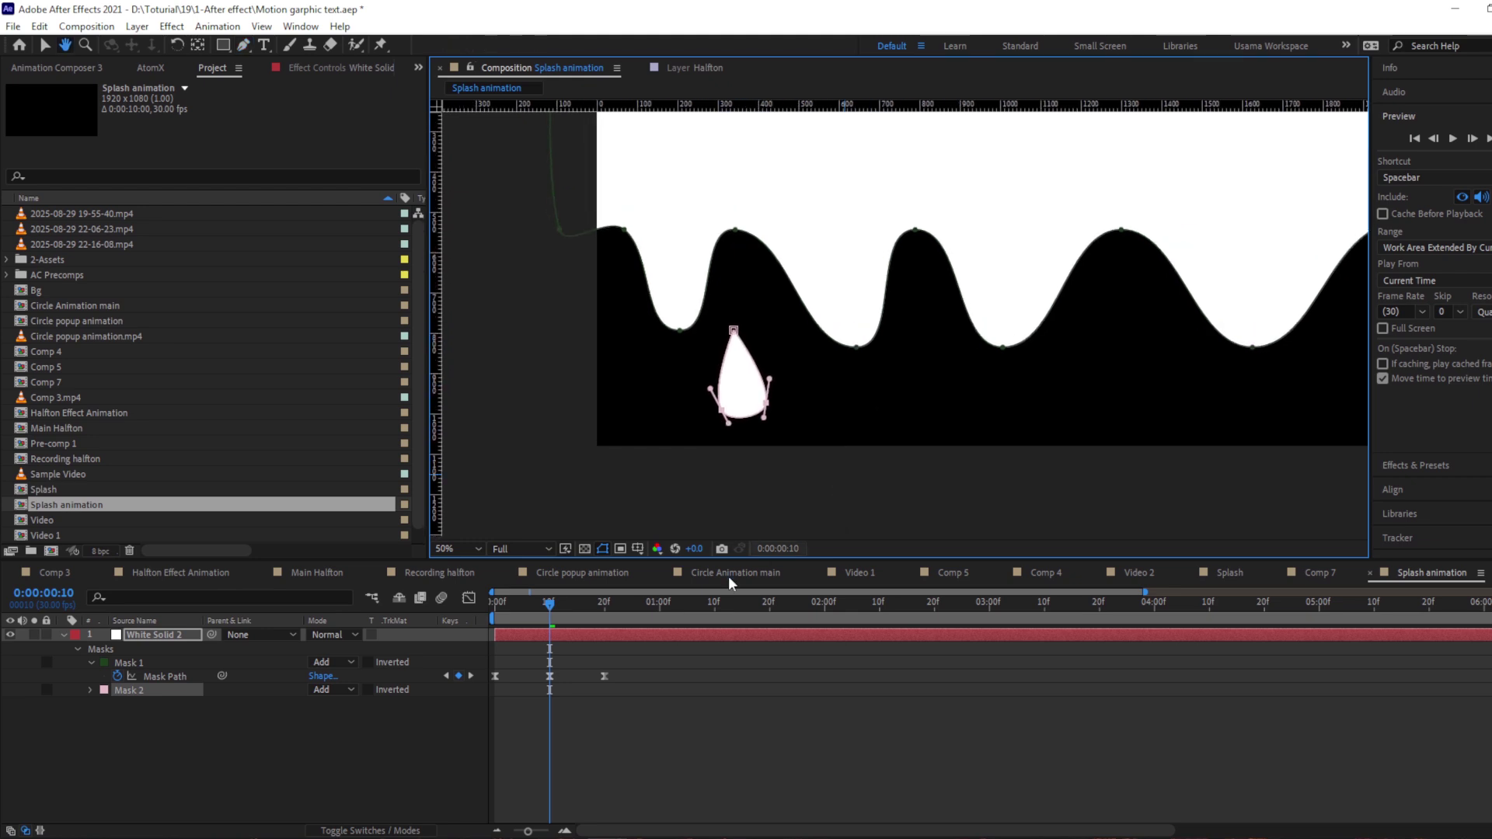
pyautogui.click(132, 688)
pyautogui.hotkey('ctrl', 'd')
pyautogui.hotkey('shift', 'Right')
pyautogui.hotkey('shift', 'Right')
pyautogui.hotkey('shift', 'Right')
pyautogui.hotkey('shift', 'Right')
pyautogui.hotkey('shift', 'Right')
pyautogui.hotkey('shift', 'Right')
pyautogui.hotkey('shift', 'Right')
pyautogui.hotkey('shift', 'Right')
pyautogui.hotkey('shift', 'Right')
pyautogui.hotkey('shift', 'Right')
pyautogui.hotkey('shift', 'Right')
pyautogui.hotkey('shift', 'Right')
pyautogui.hotkey('shift', 'Right')
pyautogui.hotkey('shift', 'Right')
pyautogui.hotkey('shift', 'Right')
pyautogui.hotkey('shift', 'Right')
pyautogui.hotkey('shift', 'Right')
pyautogui.hotkey('shift', 'Right')
pyautogui.hotkey('shift', 'Right')
pyautogui.hotkey('shift', 'Right')
pyautogui.hotkey('shift', 'Right')
pyautogui.hotkey('shift', 'Right')
pyautogui.hotkey('shift', 'Right')
pyautogui.hotkey('shift', 'Right')
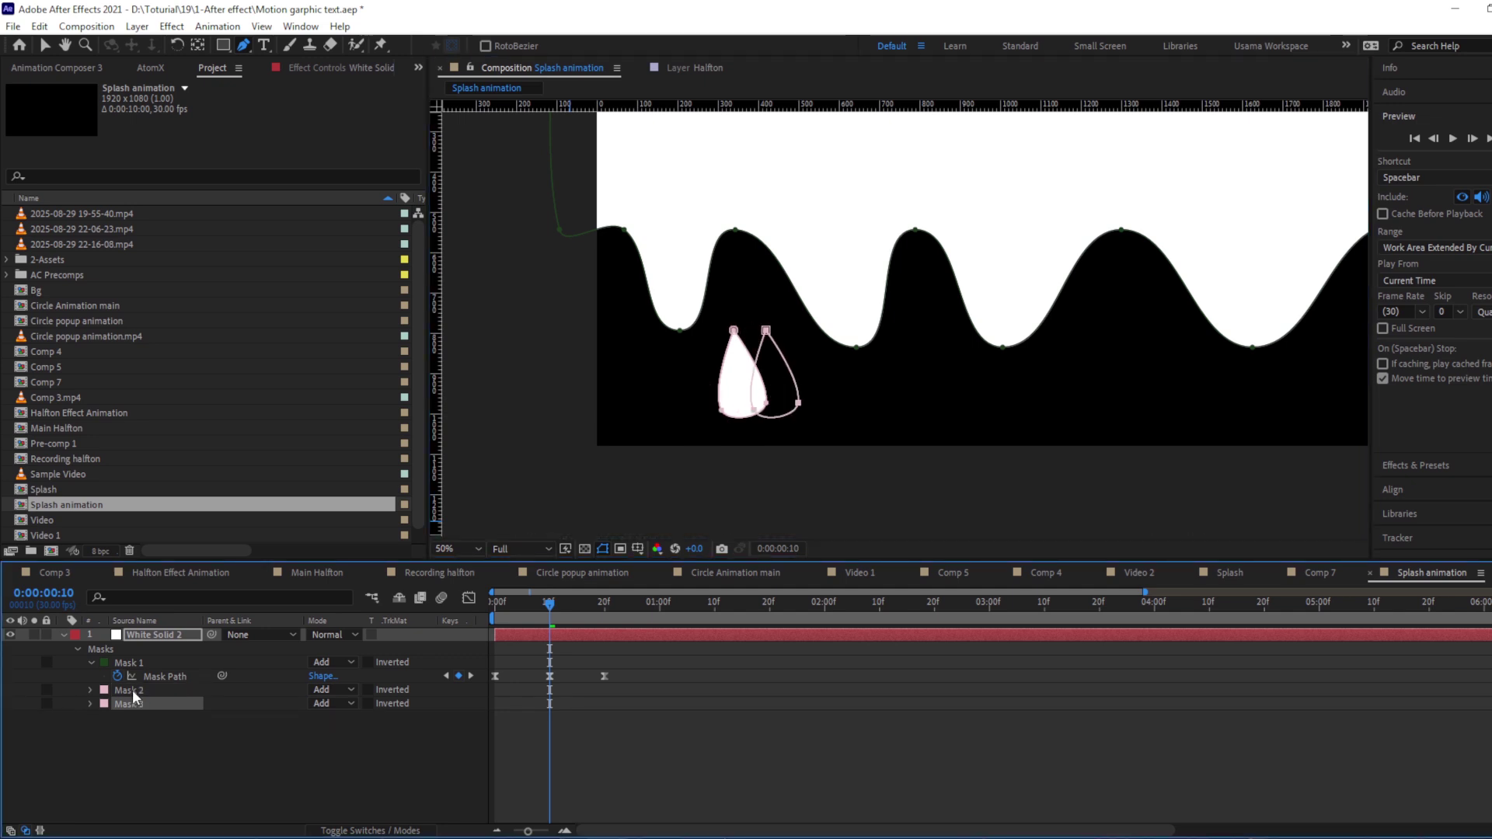
pyautogui.hotkey('shift', 'Down')
pyautogui.hotkey('shift', 'Down')
pyautogui.hotkey('shift', 'Down')
pyautogui.hotkey('shift', 'Down')
pyautogui.hotkey('shift', 'Left')
pyautogui.hotkey('shift', 'Left')
pyautogui.hotkey('shift', 'Left')
pyautogui.hotkey('shift', 'Left')
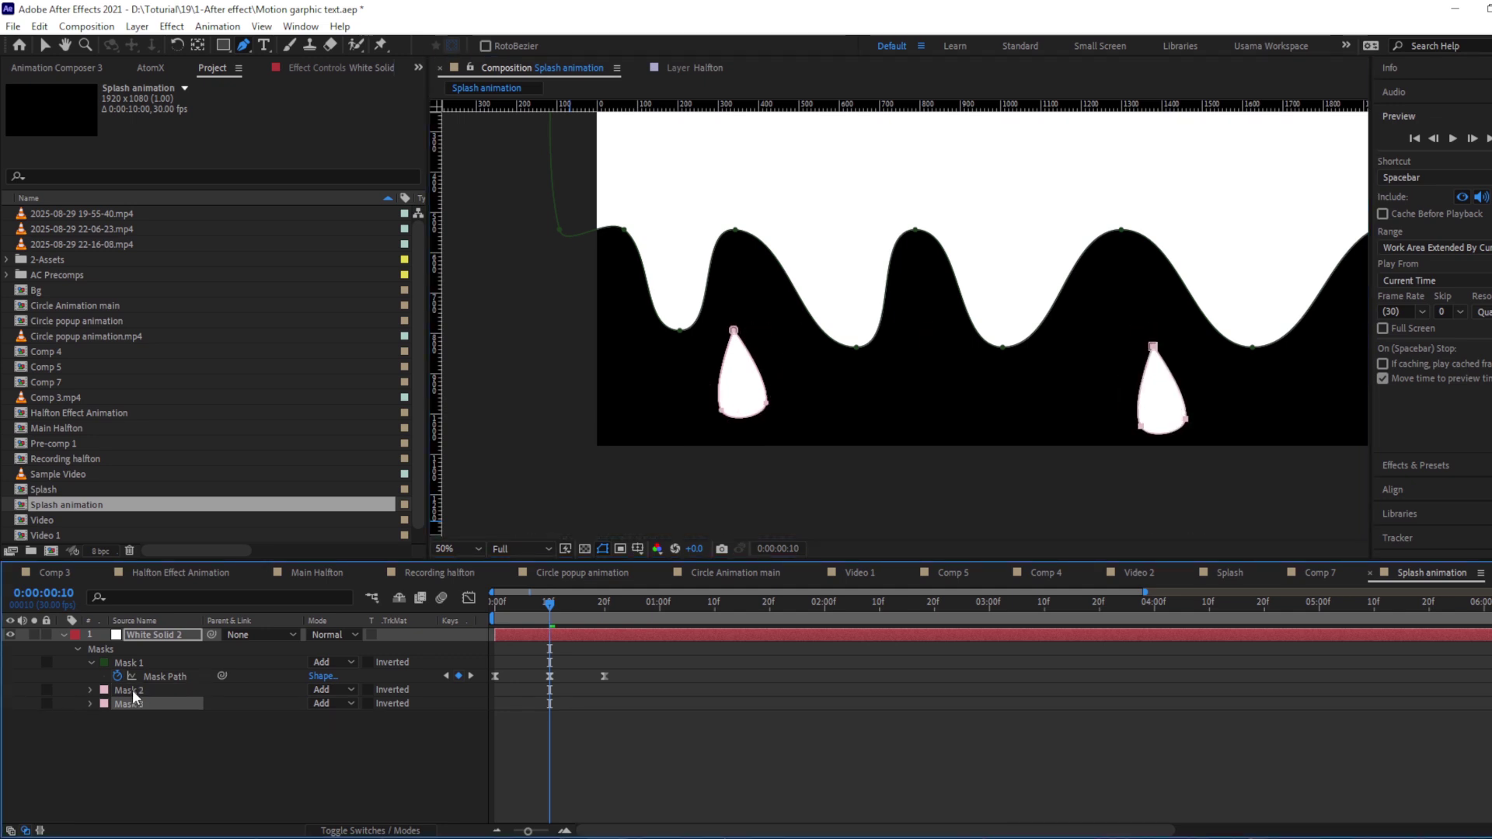
# Duplicate Mask 3 and move the copy about 400 px right, near the frame's right edge.
pyautogui.moveTo(902, 457); pyautogui.dragTo(771, 432)
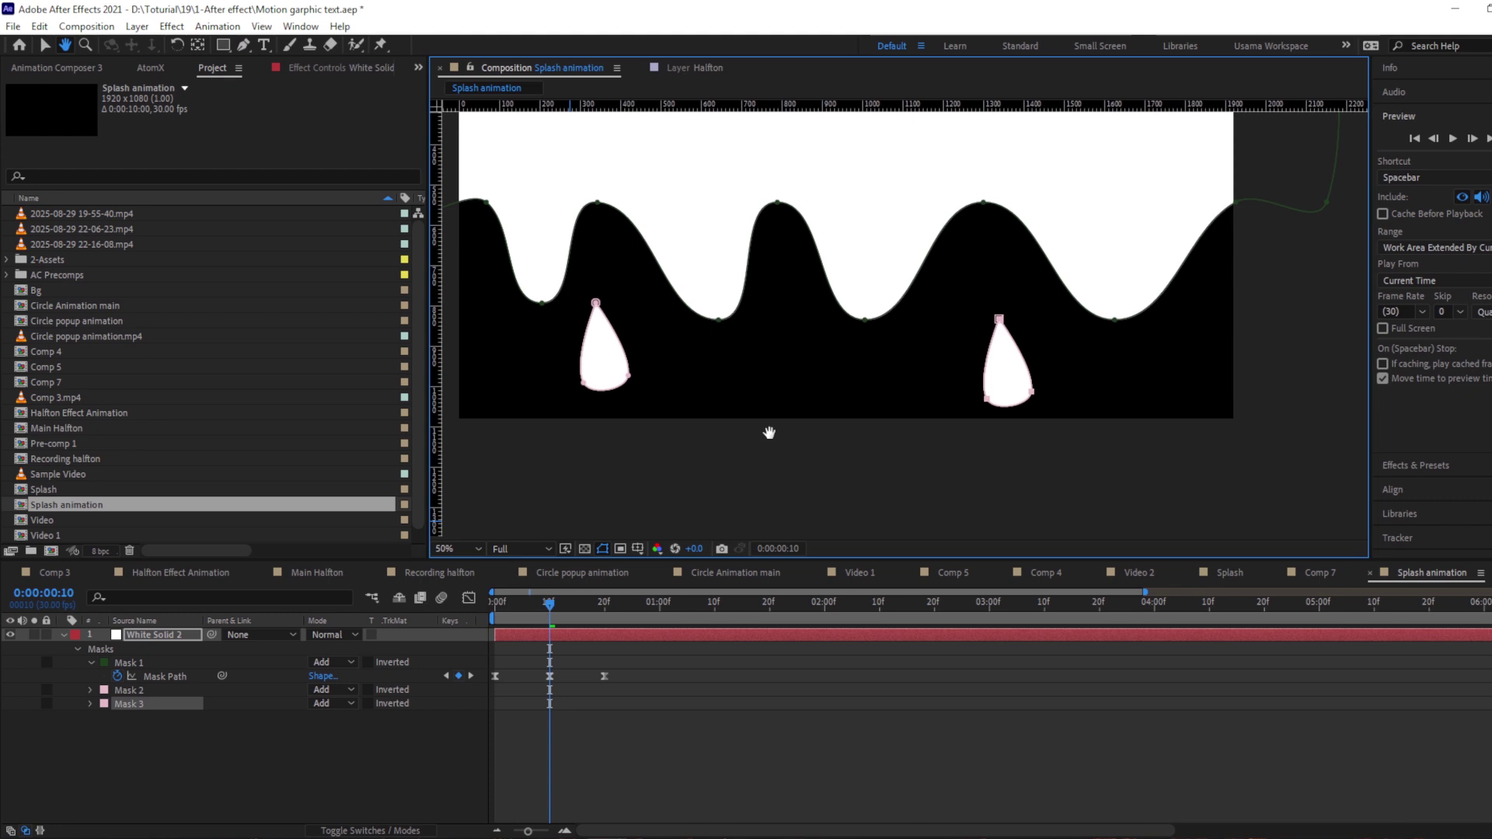
pyautogui.press('g')
pyautogui.hotkey('ctrl', 'd')
pyautogui.hotkey('shift', 'Right')
pyautogui.hotkey('shift', 'Right')
pyautogui.hotkey('shift', 'Right')
pyautogui.hotkey('shift', 'Right')
pyautogui.hotkey('shift', 'Right')
pyautogui.hotkey('shift', 'Right')
pyautogui.hotkey('shift', 'Right')
pyautogui.hotkey('shift', 'Right')
pyautogui.hotkey('shift', 'Right')
pyautogui.hotkey('shift', 'Right')
pyautogui.hotkey('shift', 'Right')
pyautogui.hotkey('shift', 'Right')
pyautogui.hotkey('shift', 'Right')
pyautogui.hotkey('shift', 'Right')
pyautogui.hotkey('shift', 'Right')
pyautogui.hotkey('shift', 'Right')
pyautogui.hotkey('shift', 'Right')
pyautogui.hotkey('shift', 'Right')
pyautogui.hotkey('shift', 'Right')
pyautogui.hotkey('shift', 'Right')
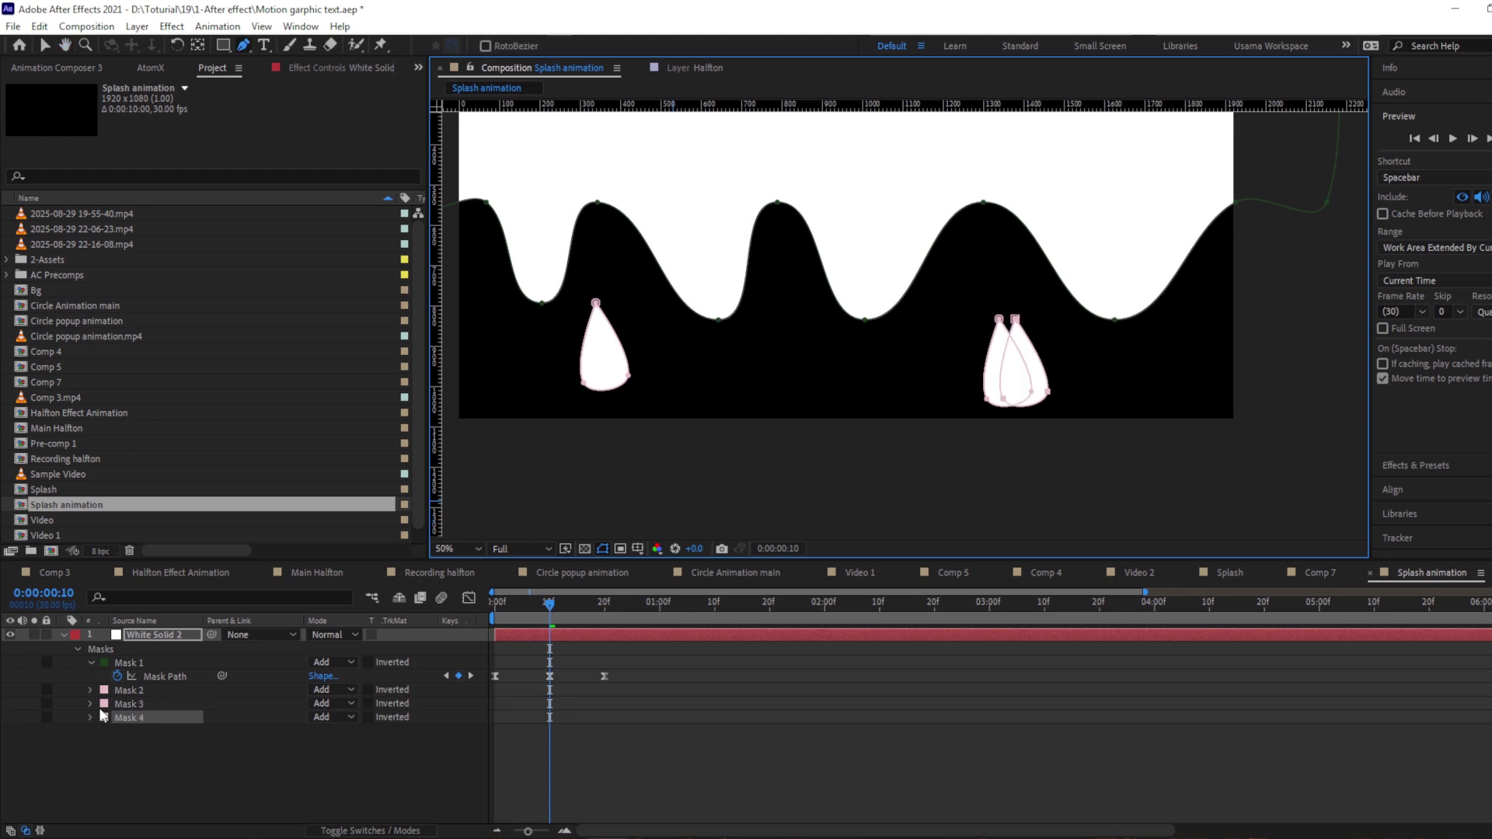
pyautogui.hotkey('shift', 'Right')
pyautogui.hotkey('shift', 'Right')
pyautogui.hotkey('shift', 'Right')
pyautogui.hotkey('shift', 'Right')
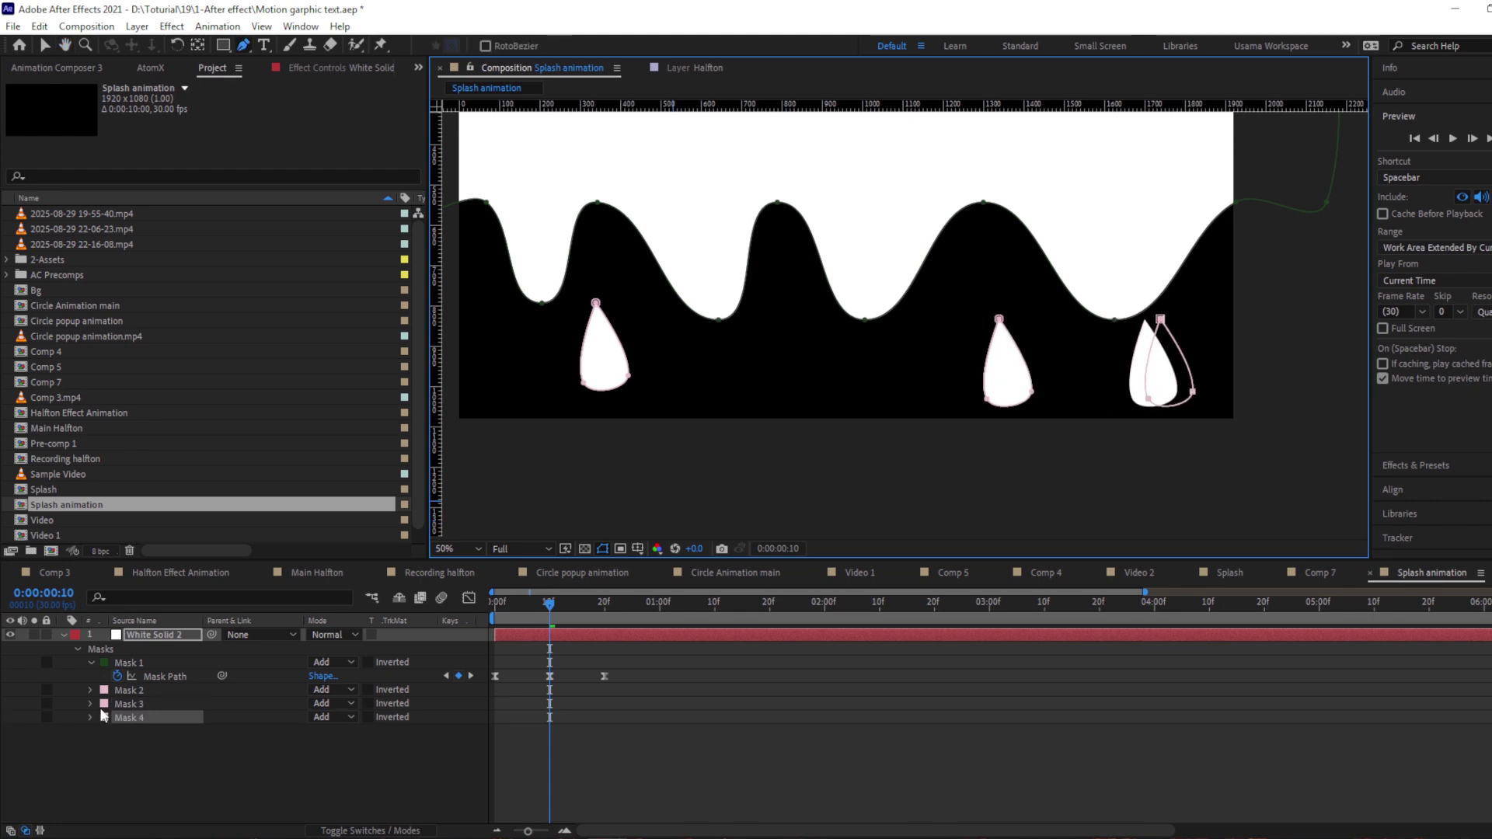
# Move Mask 3 about 80 px left to even out the spacing of the drops.
pyautogui.click(131, 702)
pyautogui.hotkey('shift', 'Left')
pyautogui.hotkey('shift', 'Left')
pyautogui.hotkey('shift', 'Left')
pyautogui.hotkey('shift', 'Left')
pyautogui.hotkey('shift', 'Left')
pyautogui.hotkey('shift', 'Left')
pyautogui.hotkey('shift', 'Left')
pyautogui.hotkey('shift', 'Left')
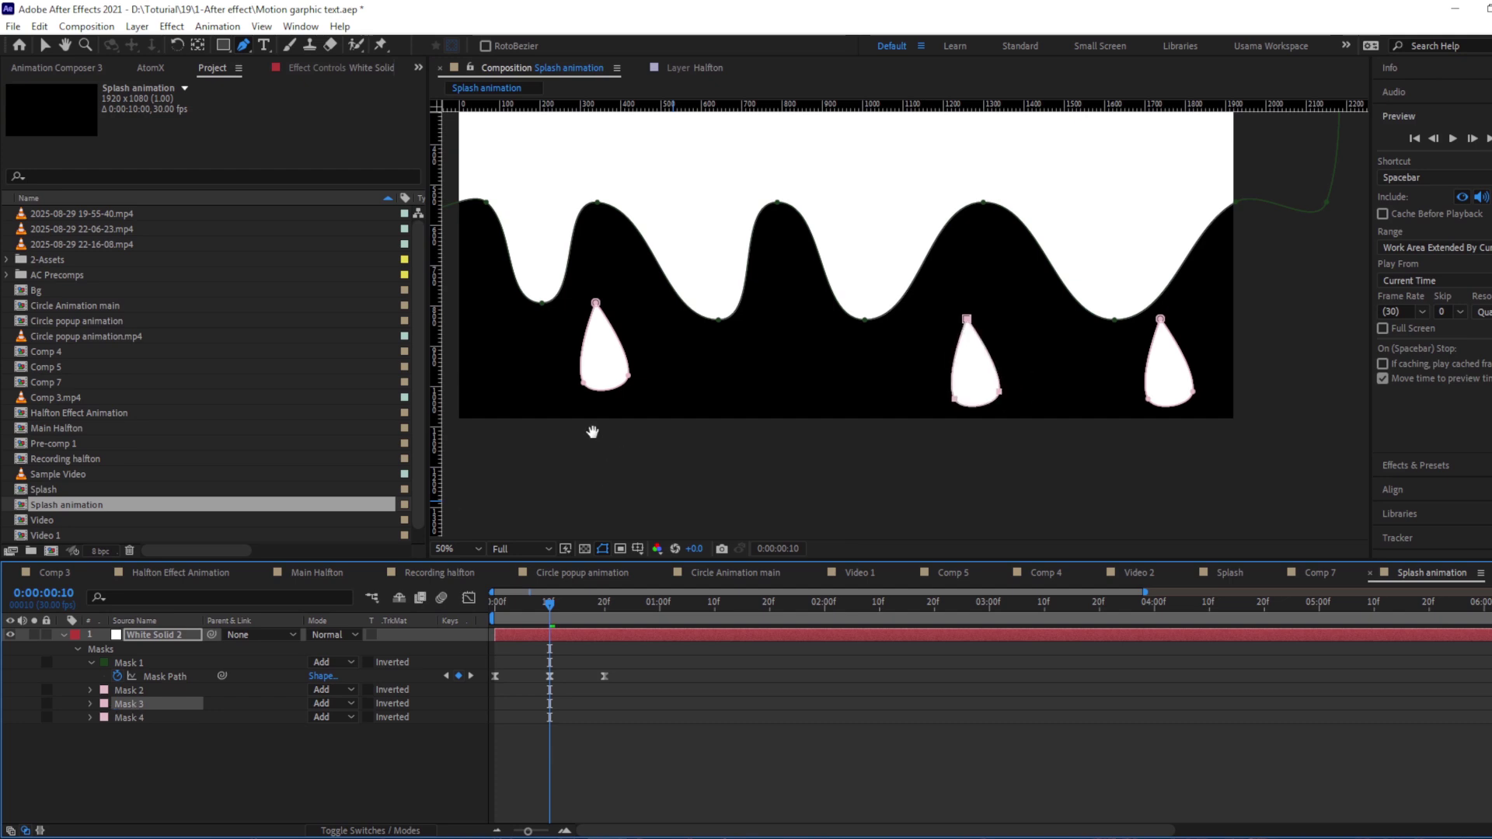
# Add eased Mask Path keyframes to the three drop masks, Mask 2, Mask 3 and Mask 4, at frame 10.
pyautogui.moveTo(593, 432); pyautogui.dragTo(772, 443)
pyautogui.moveTo(127, 729); pyautogui.dragTo(147, 694)
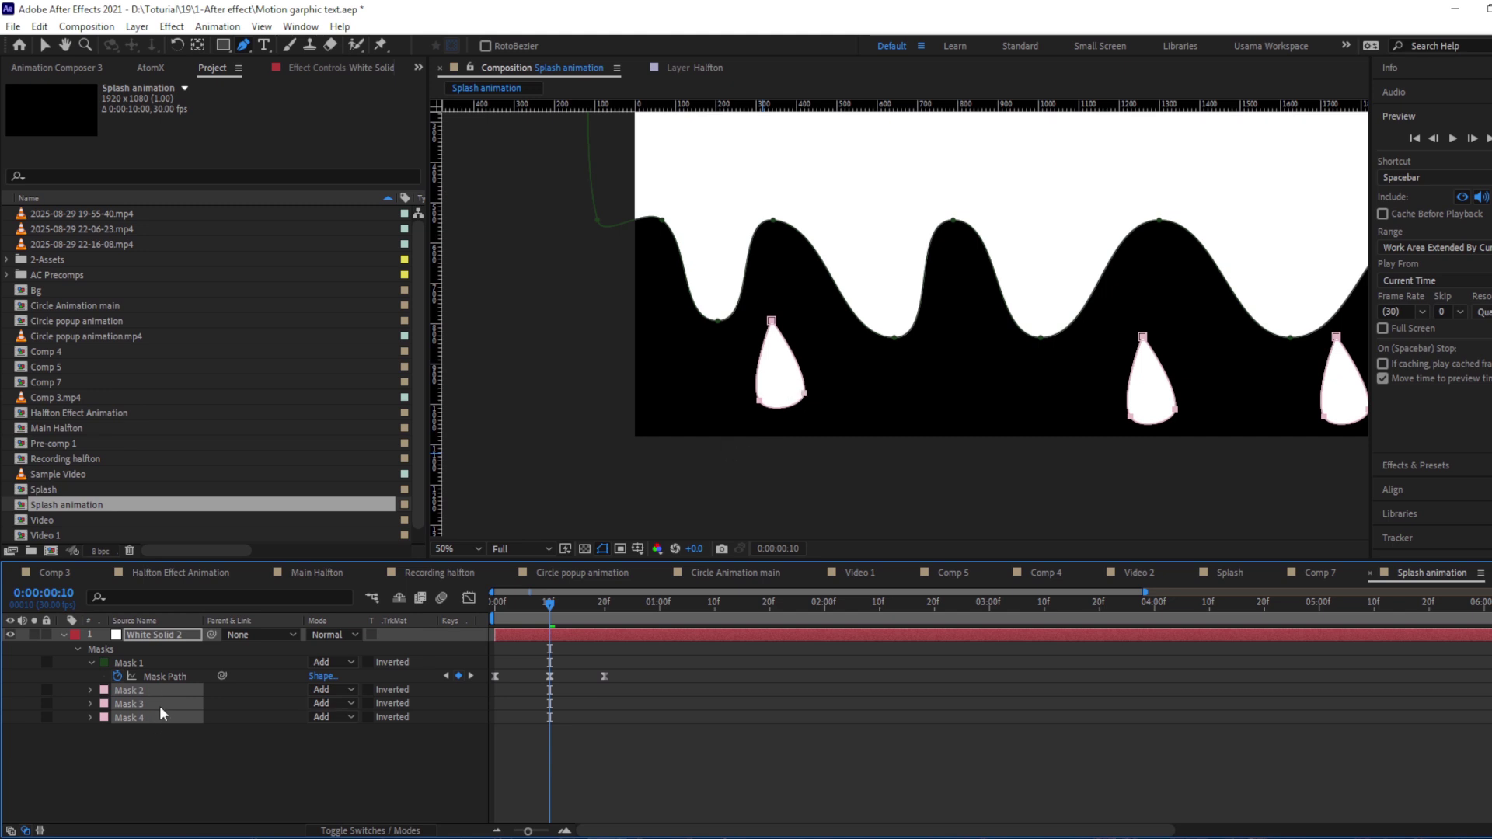
pyautogui.press('m')
pyautogui.press('m')
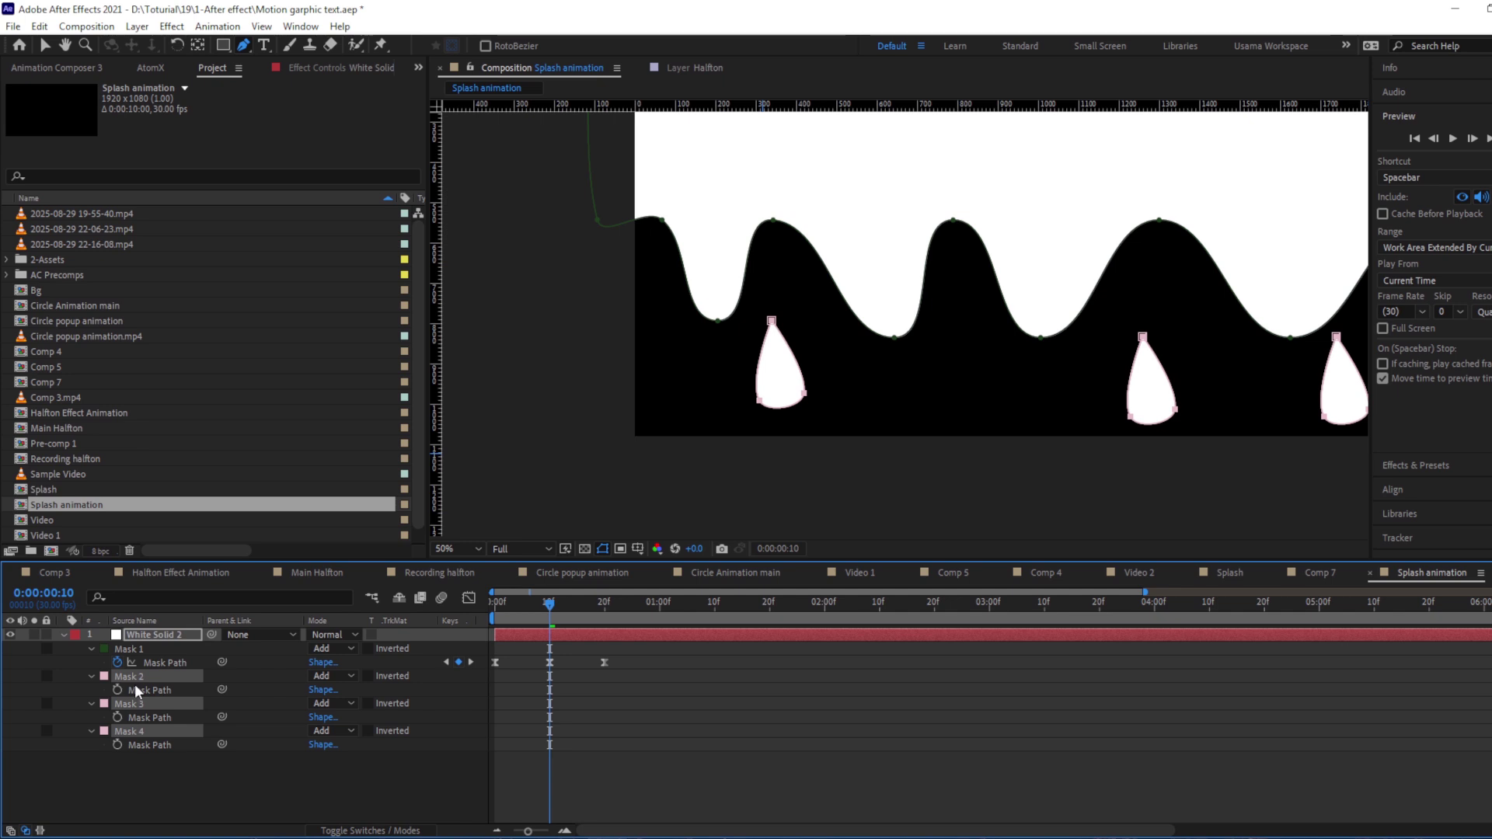
pyautogui.click(114, 692)
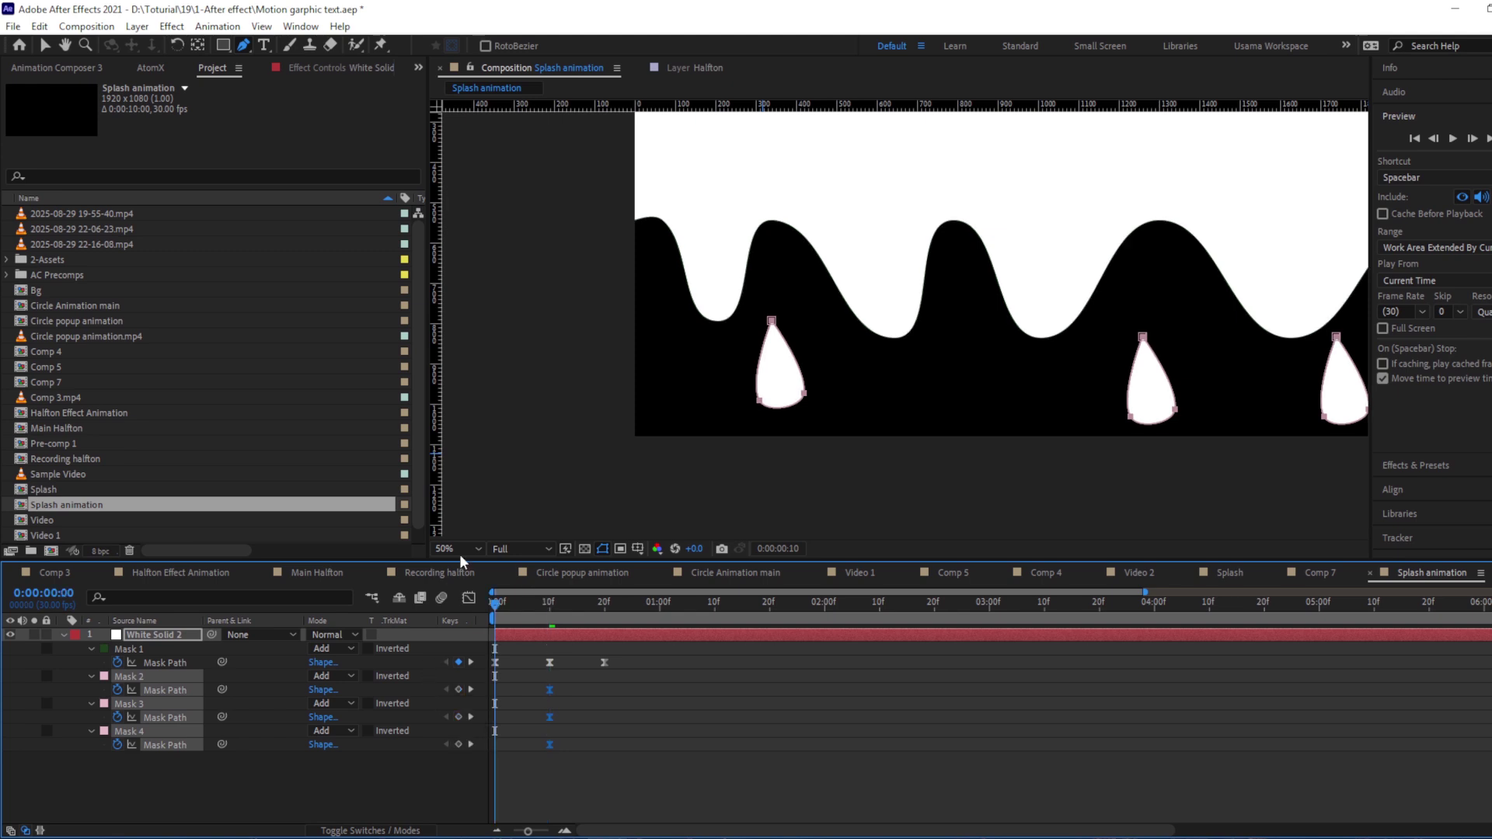
# At frame 0, move the three drop masks up about 1070 px so they sit above the frame.
pyautogui.press('Home')
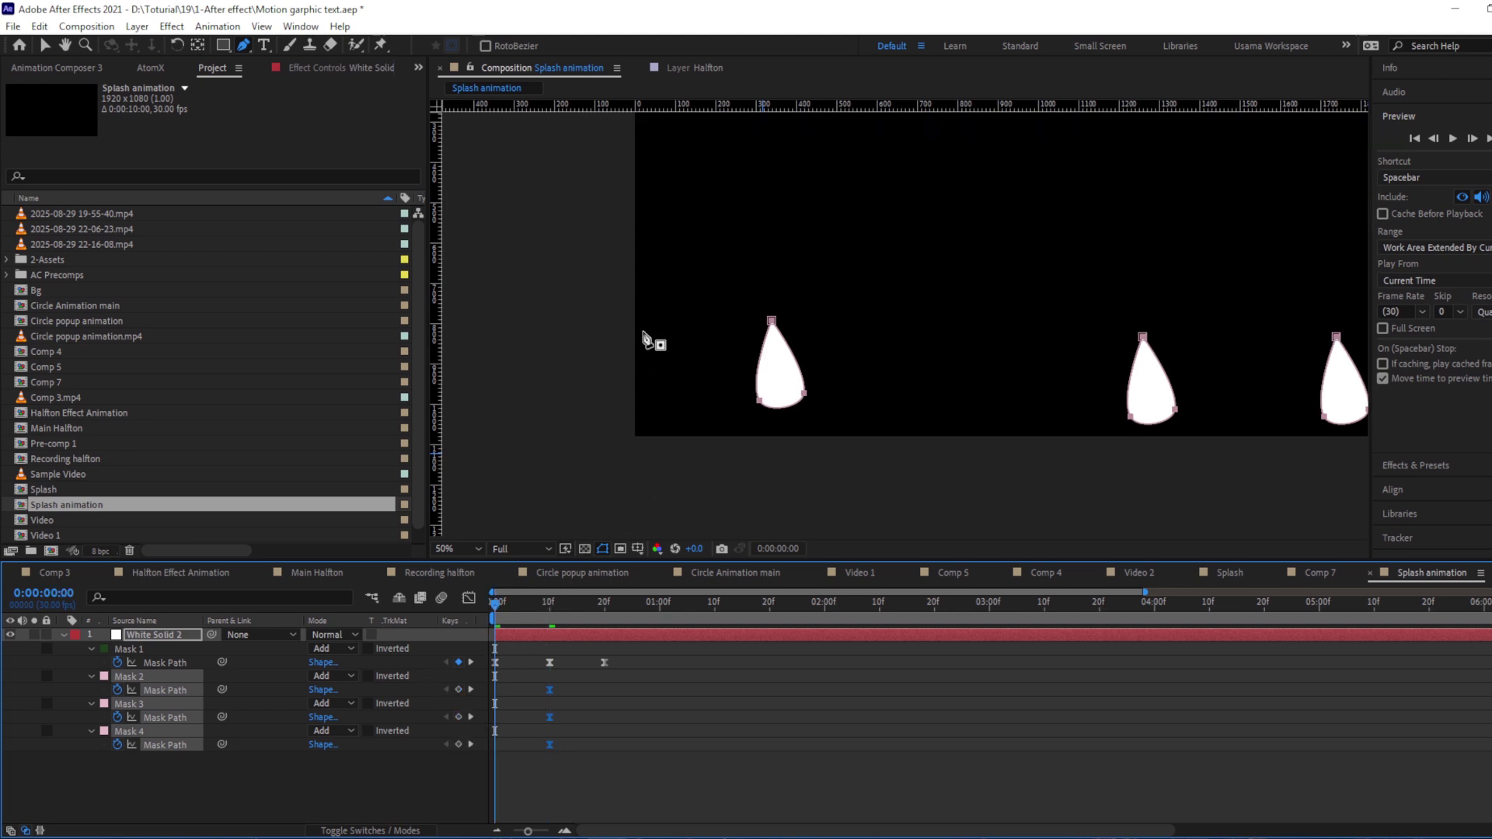
pyautogui.press(',')
pyautogui.moveTo(700, 286); pyautogui.dragTo(689, 370)
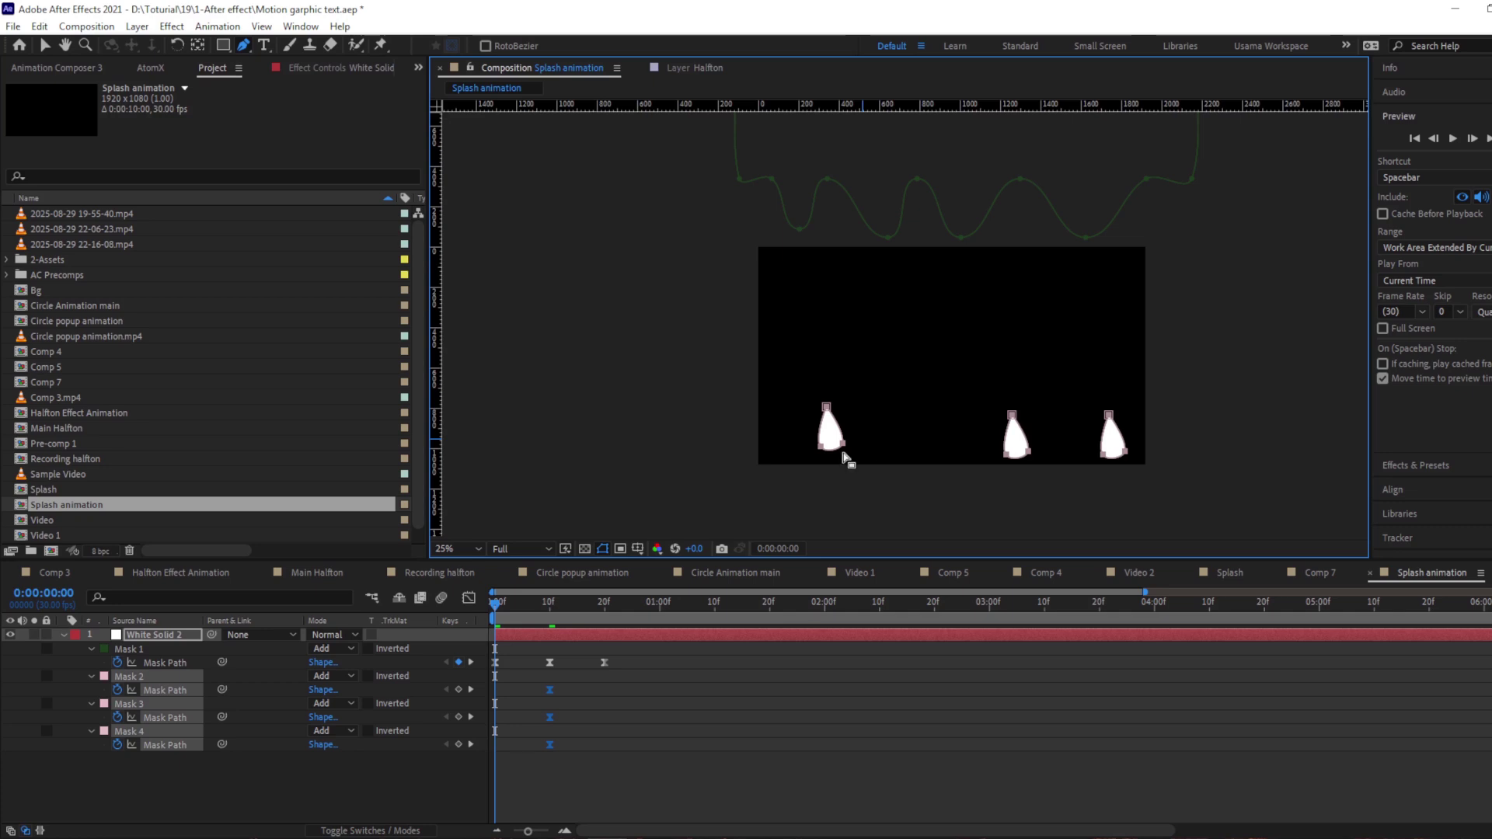
pyautogui.press('v')
pyautogui.hotkey('ctrl', 'v')
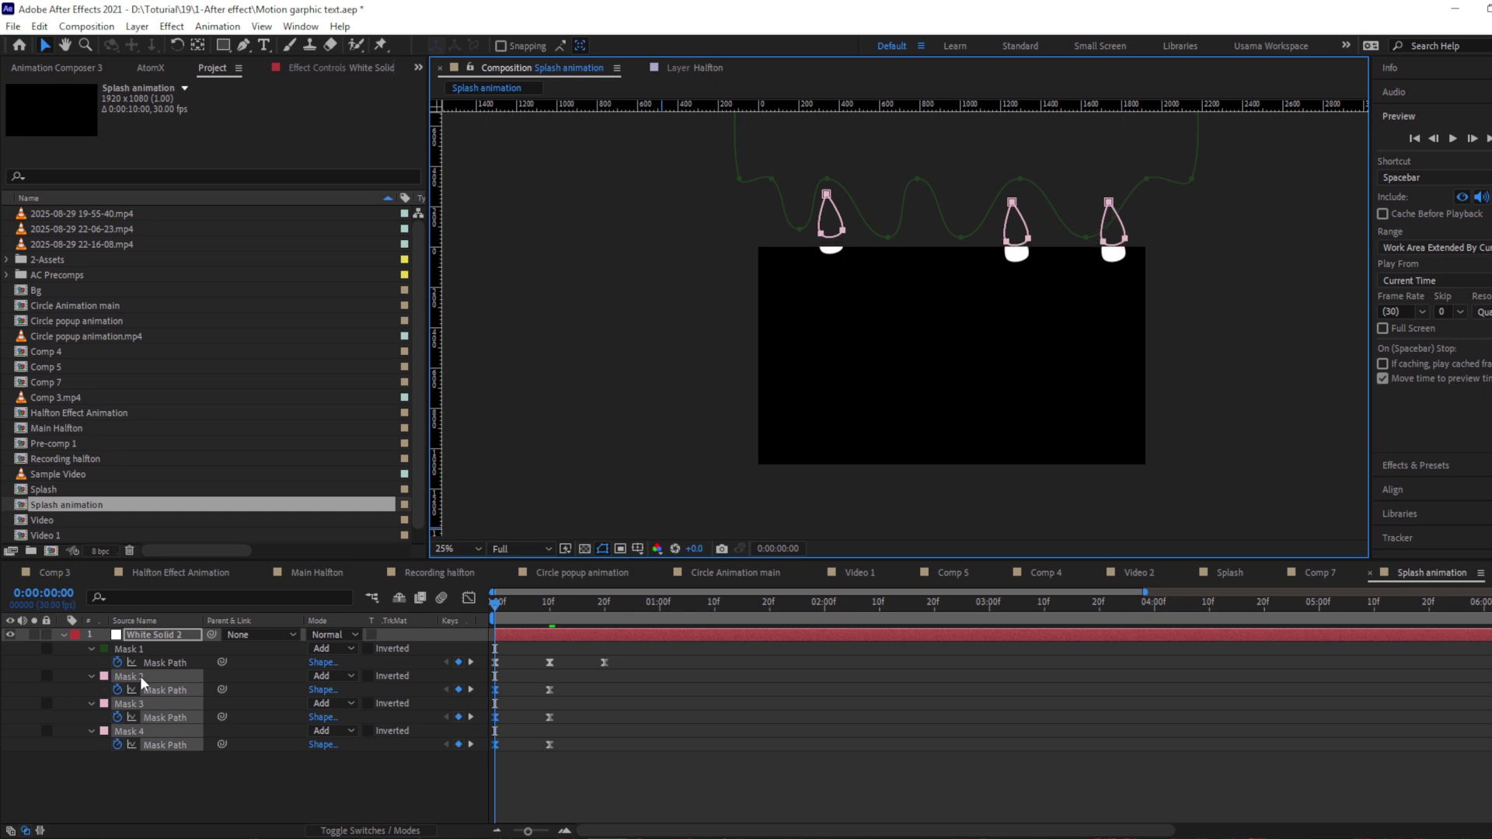
pyautogui.click(495, 662)
pyautogui.moveTo(687, 303); pyautogui.dragTo(609, 450)
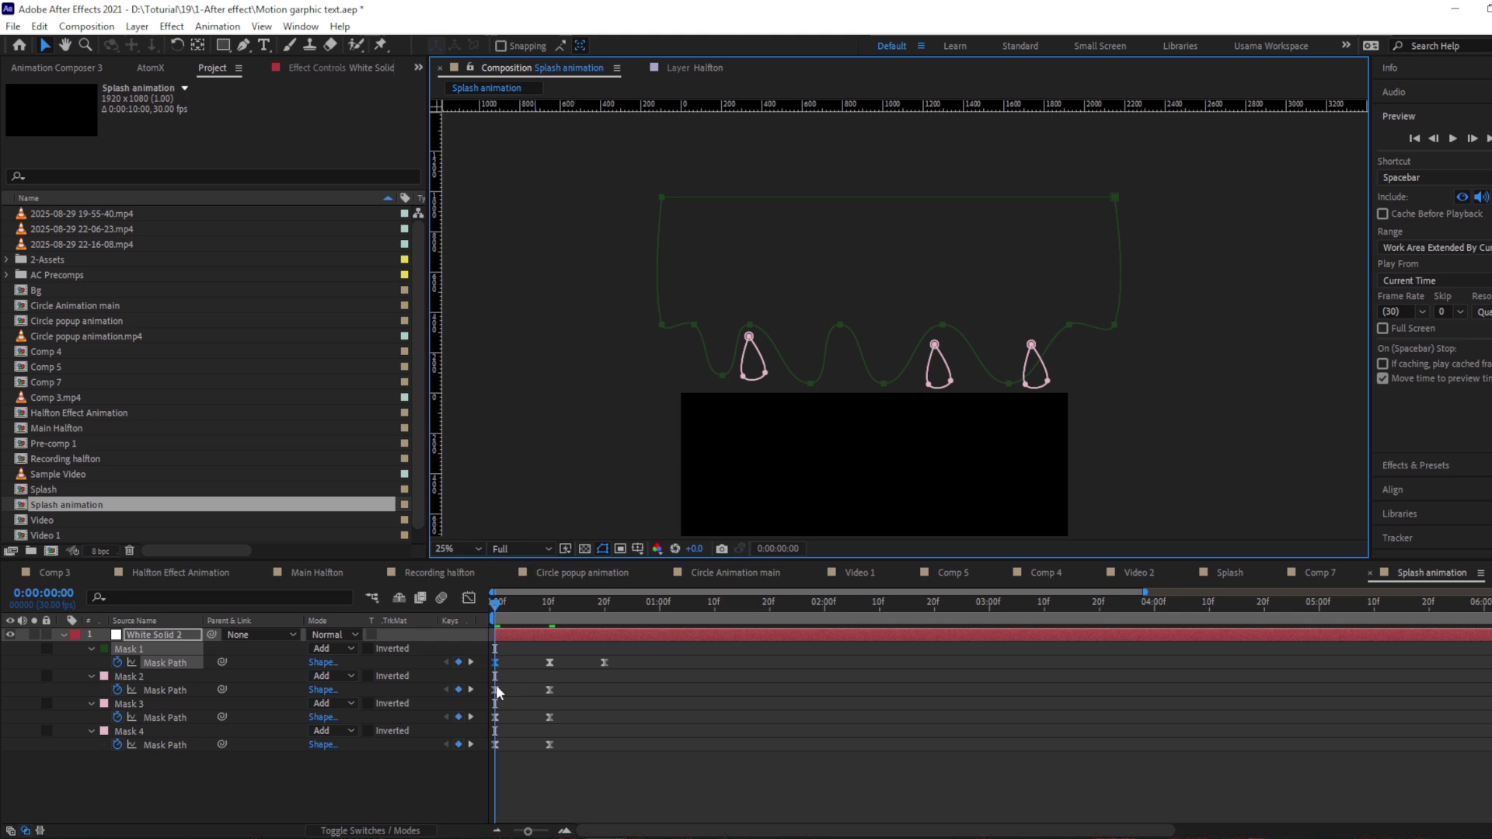
# At frame 0, move the whole Mask 1 path up about 210 px, farther above the frame.
pyautogui.click(101, 655)
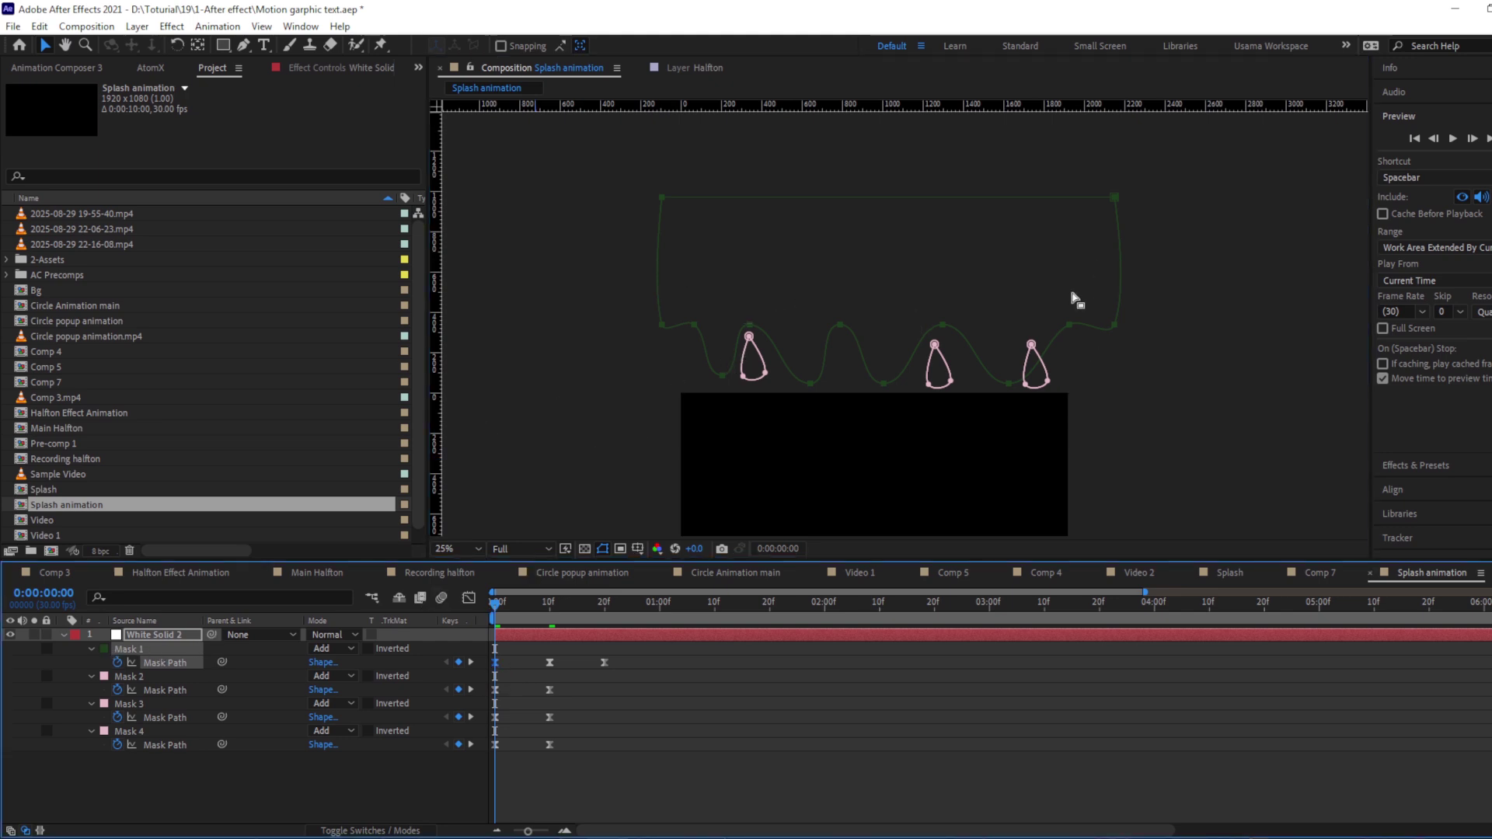
pyautogui.hotkey('shift', 'Up')
pyautogui.hotkey('shift', 'Up')
pyautogui.hotkey('shift', 'Up')
pyautogui.hotkey('shift', 'Up')
pyautogui.press('Up')
pyautogui.press('Up')
pyautogui.press('Up')
pyautogui.press('Up')
pyautogui.press('Up')
pyautogui.press('Up')
pyautogui.press('Up')
pyautogui.press('Up')
pyautogui.press('Up')
pyautogui.press('Up')
pyautogui.press('Up')
pyautogui.press('Up')
# At frame 0, shorten Mask 1's two middle drips by raising their tip points about 120 to 160 px.
pyautogui.moveTo(918, 344); pyautogui.dragTo(710, 323)
pyautogui.hotkey('shift', 'Up')
pyautogui.hotkey('shift', 'Up')
pyautogui.hotkey('shift', 'Up')
pyautogui.hotkey('shift', 'Up')
pyautogui.hotkey('shift', 'Up')
pyautogui.hotkey('shift', 'Up')
pyautogui.hotkey('shift', 'Up')
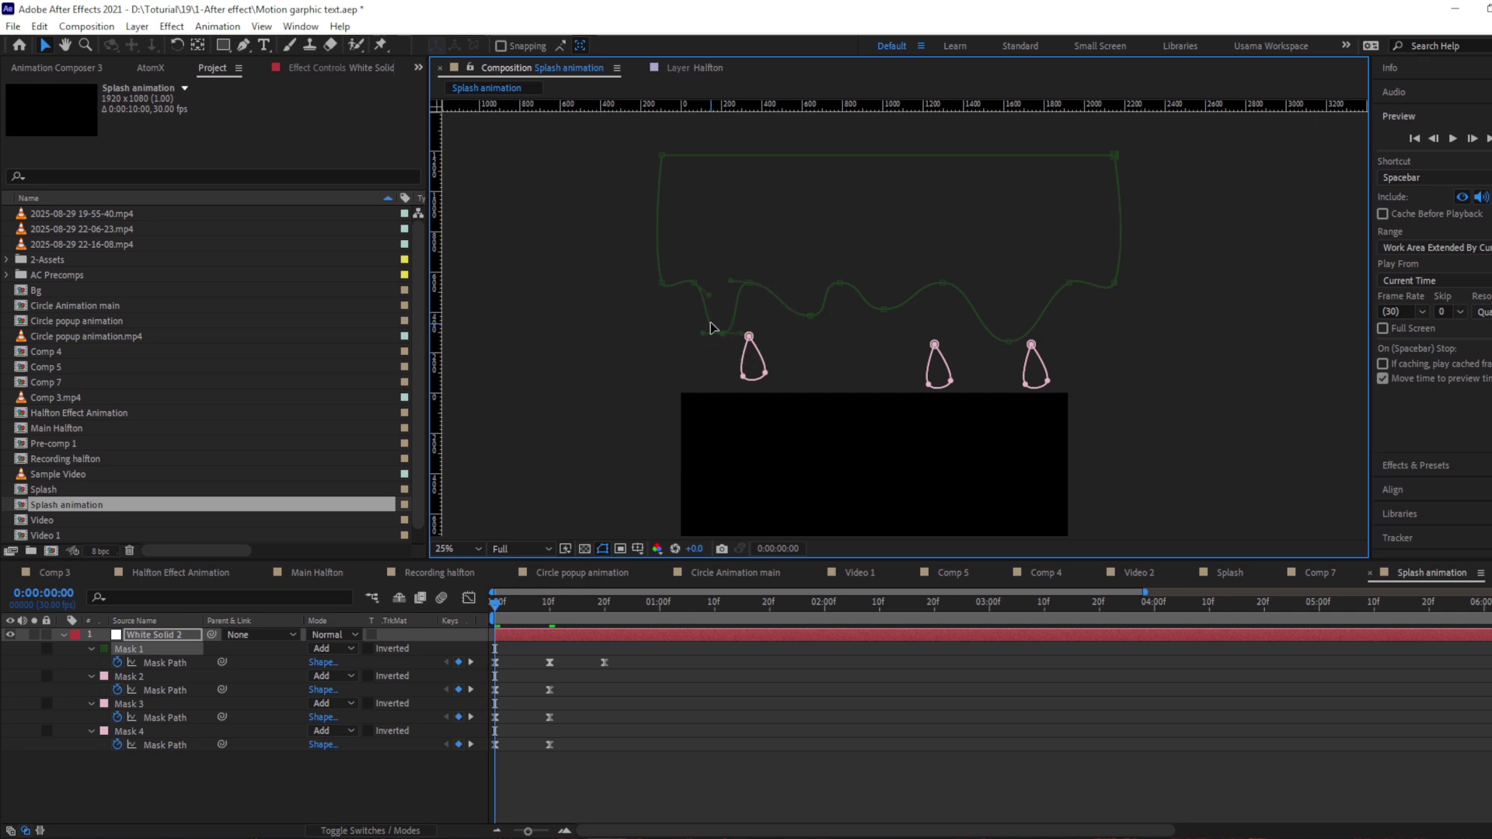
# At frame 0, shorten Mask 1's leftmost drip by raising its tip point about 100 px.
pyautogui.hotkey('shift', 'Up')
pyautogui.hotkey('shift', 'Up')
pyautogui.hotkey('shift', 'Up')
pyautogui.hotkey('shift', 'Up')
pyautogui.press('Down')
pyautogui.press('Down')
pyautogui.press('Down')
pyautogui.press('Down')
pyautogui.press('Down')
pyautogui.press('Down')
pyautogui.press('Down')
pyautogui.press('Down')
pyautogui.press('Down')
pyautogui.press('Down')
pyautogui.press('Down')
pyautogui.press('Down')
pyautogui.press('Down')
pyautogui.press('Down')
pyautogui.press('Down')
pyautogui.press('Down')
# At frame 0, shorten Mask 1's rightmost drip by raising its tip point about 145 px.
pyautogui.moveTo(1016, 362); pyautogui.dragTo(986, 332)
pyautogui.hotkey('shift', 'Up')
pyautogui.hotkey('shift', 'Up')
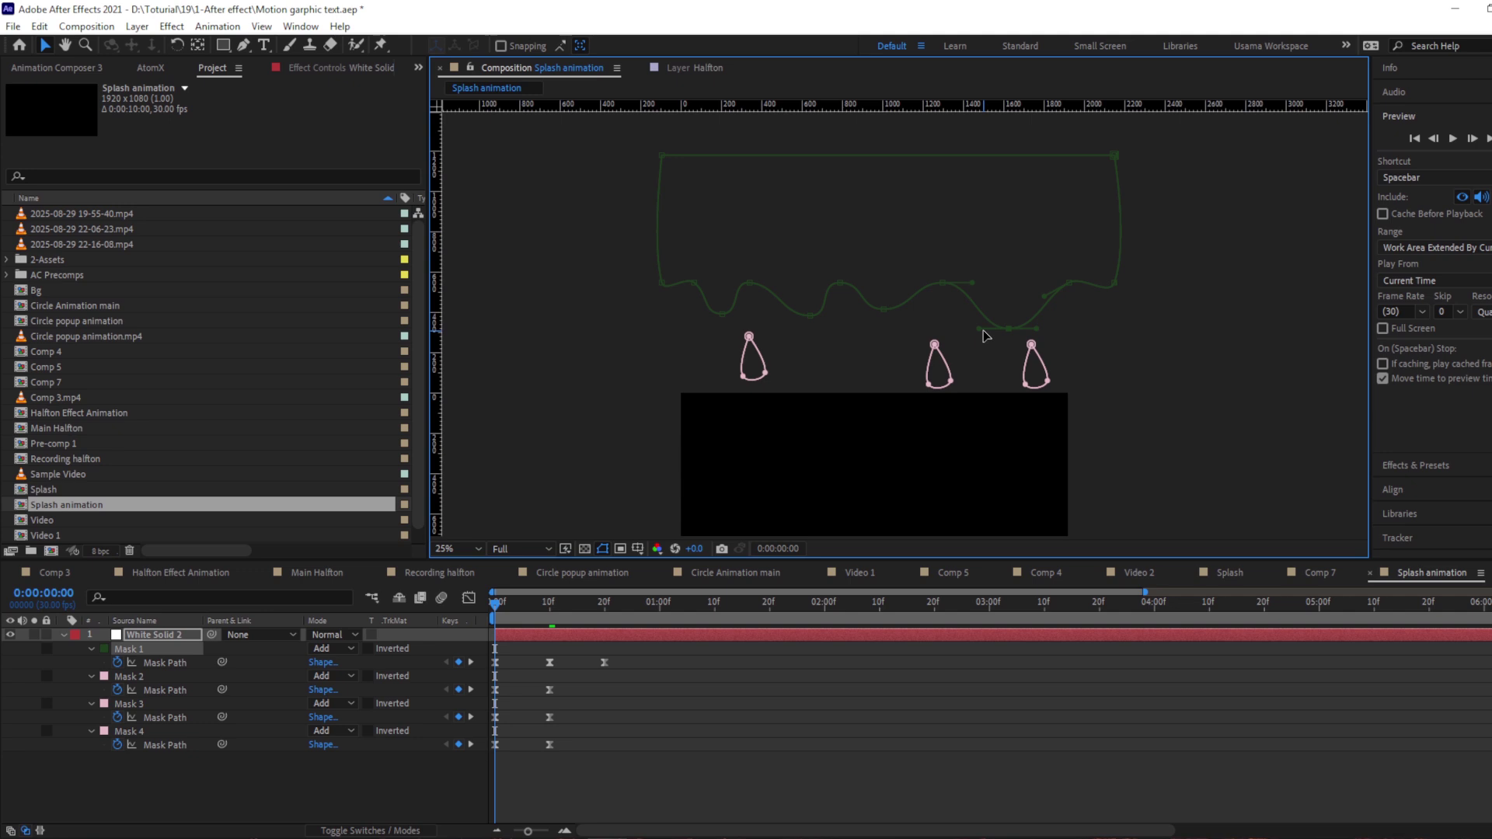
pyautogui.hotkey('shift', 'Up')
pyautogui.hotkey('shift', 'Up')
# Preview the drip and drop motion over the first ten frames, and return to frame 0.
pyautogui.click(497, 614)
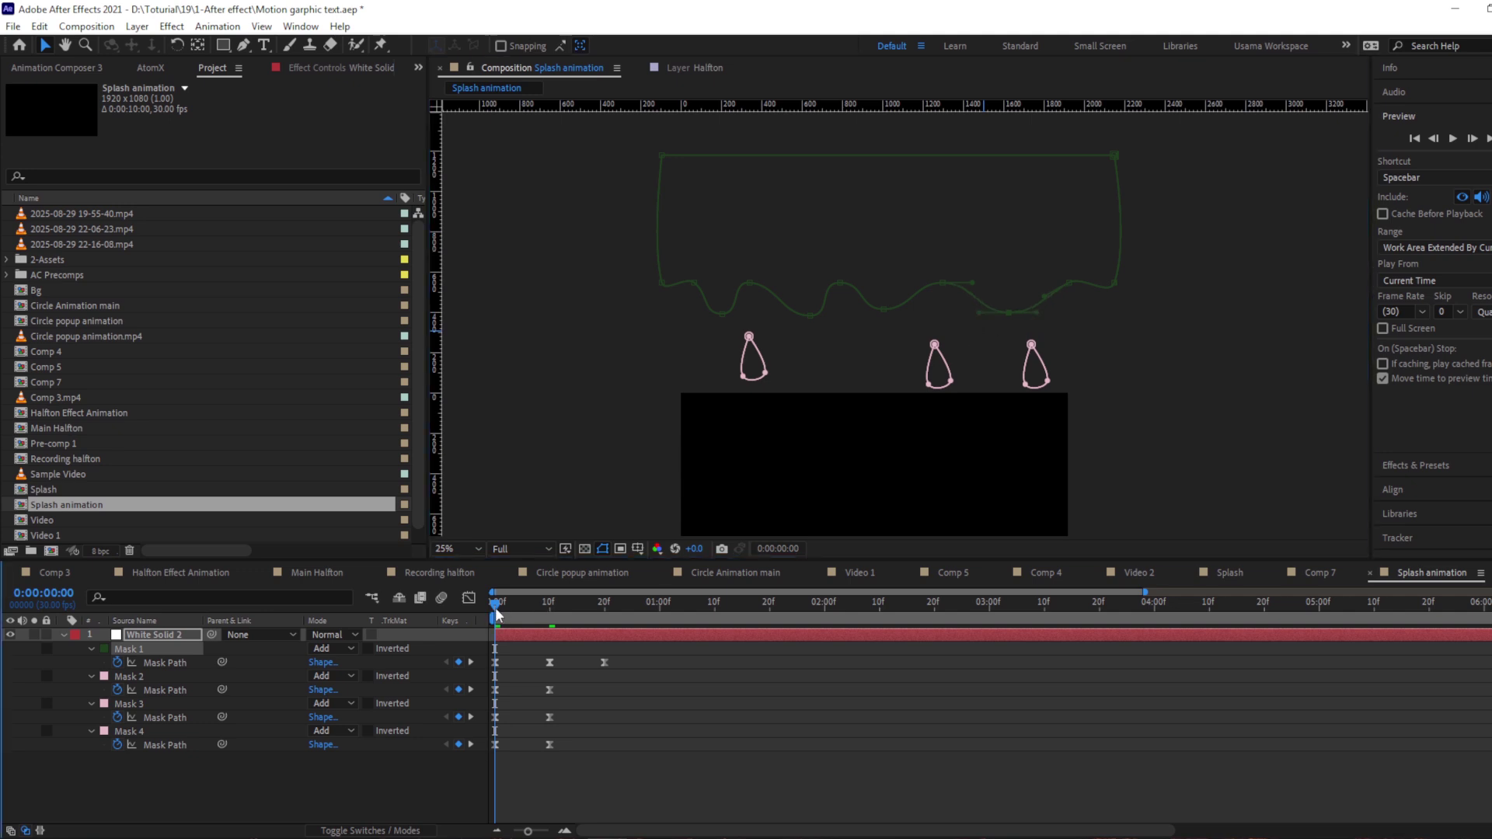
pyautogui.press('space')
pyautogui.moveTo(623, 406); pyautogui.dragTo(636, 282)
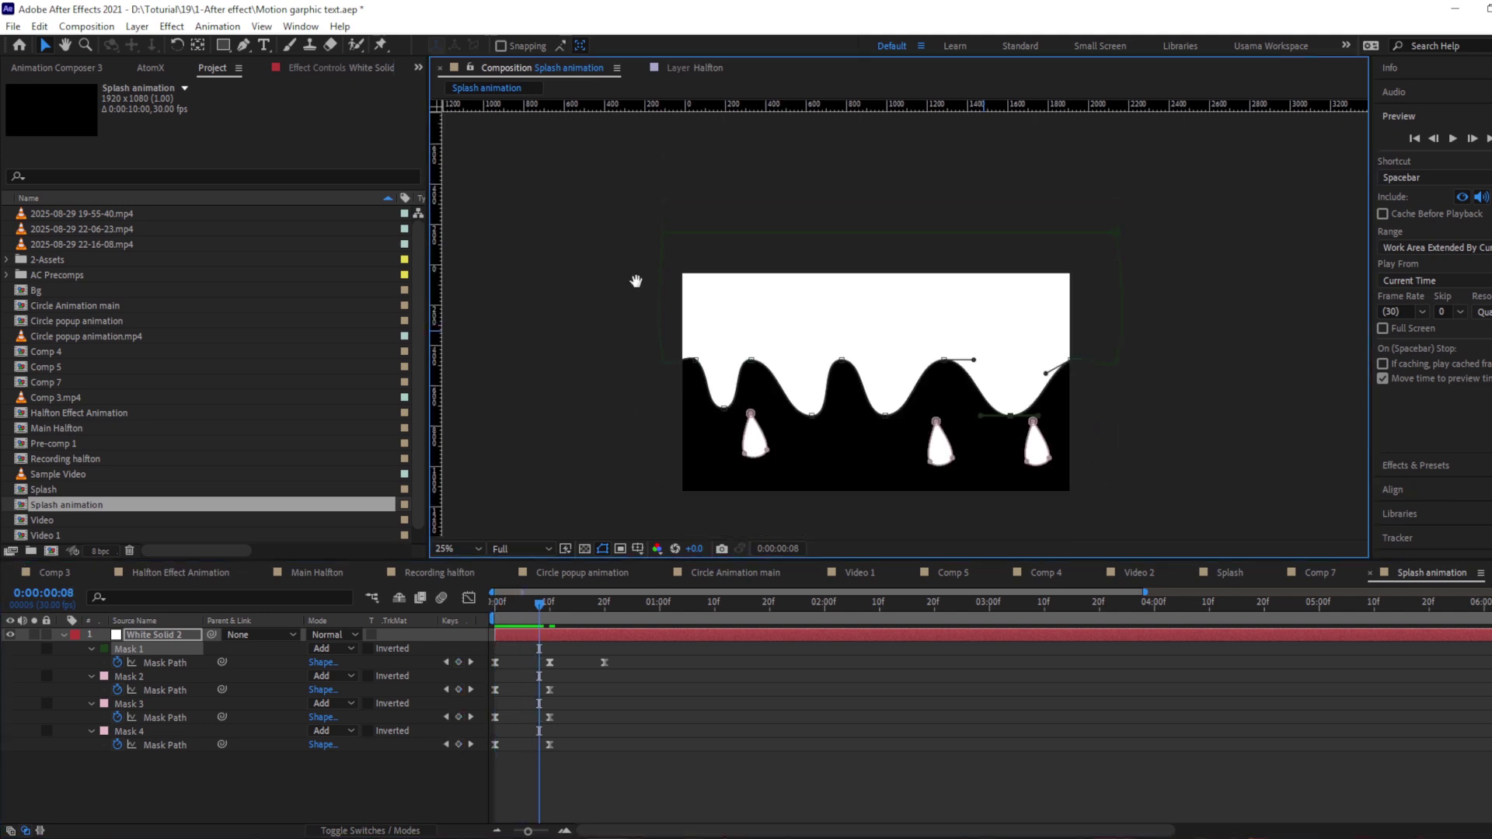
pyautogui.click(522, 610)
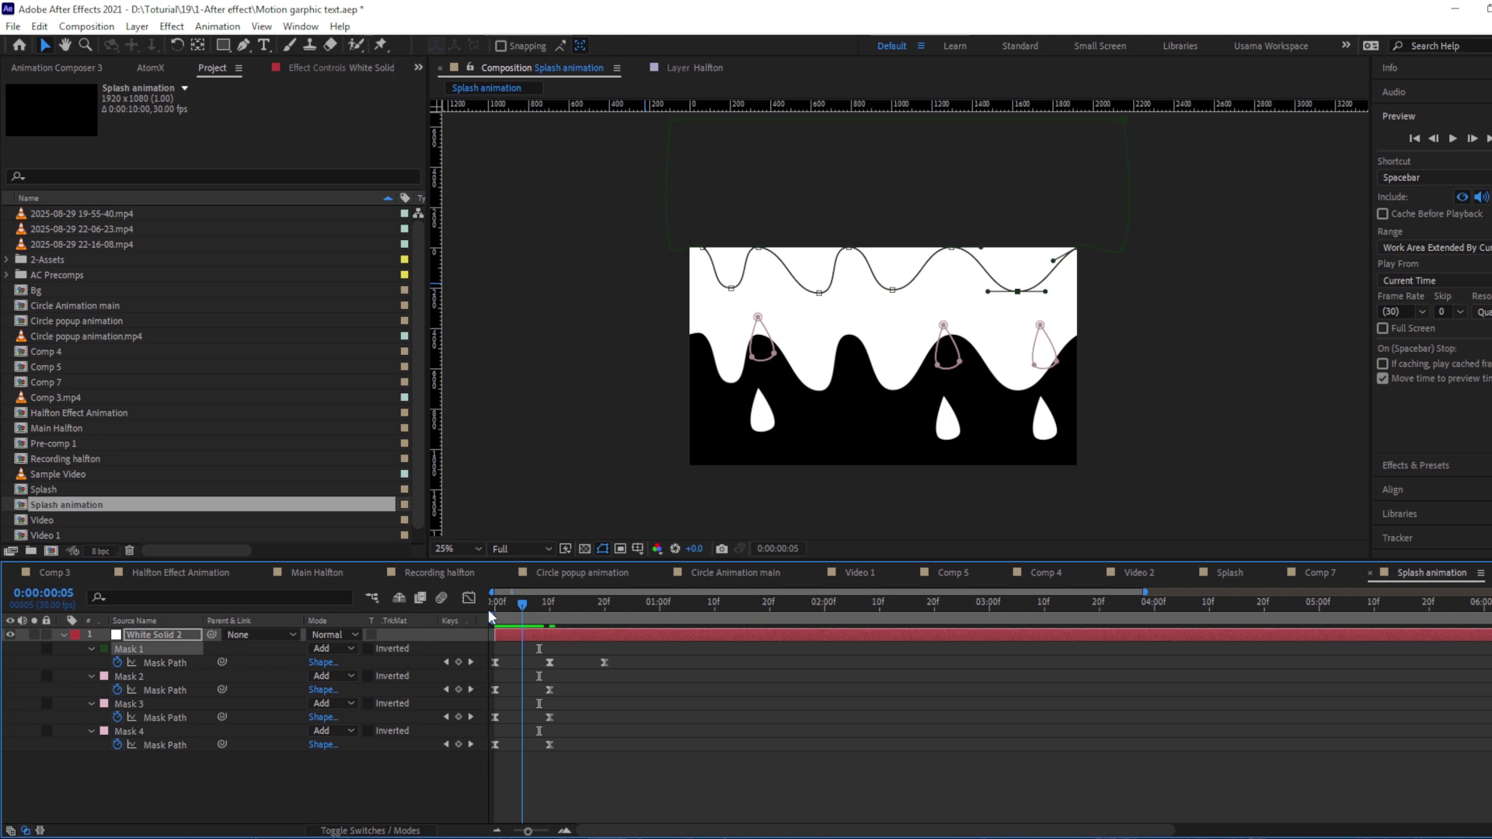
pyautogui.moveTo(488, 609); pyautogui.dragTo(546, 607)
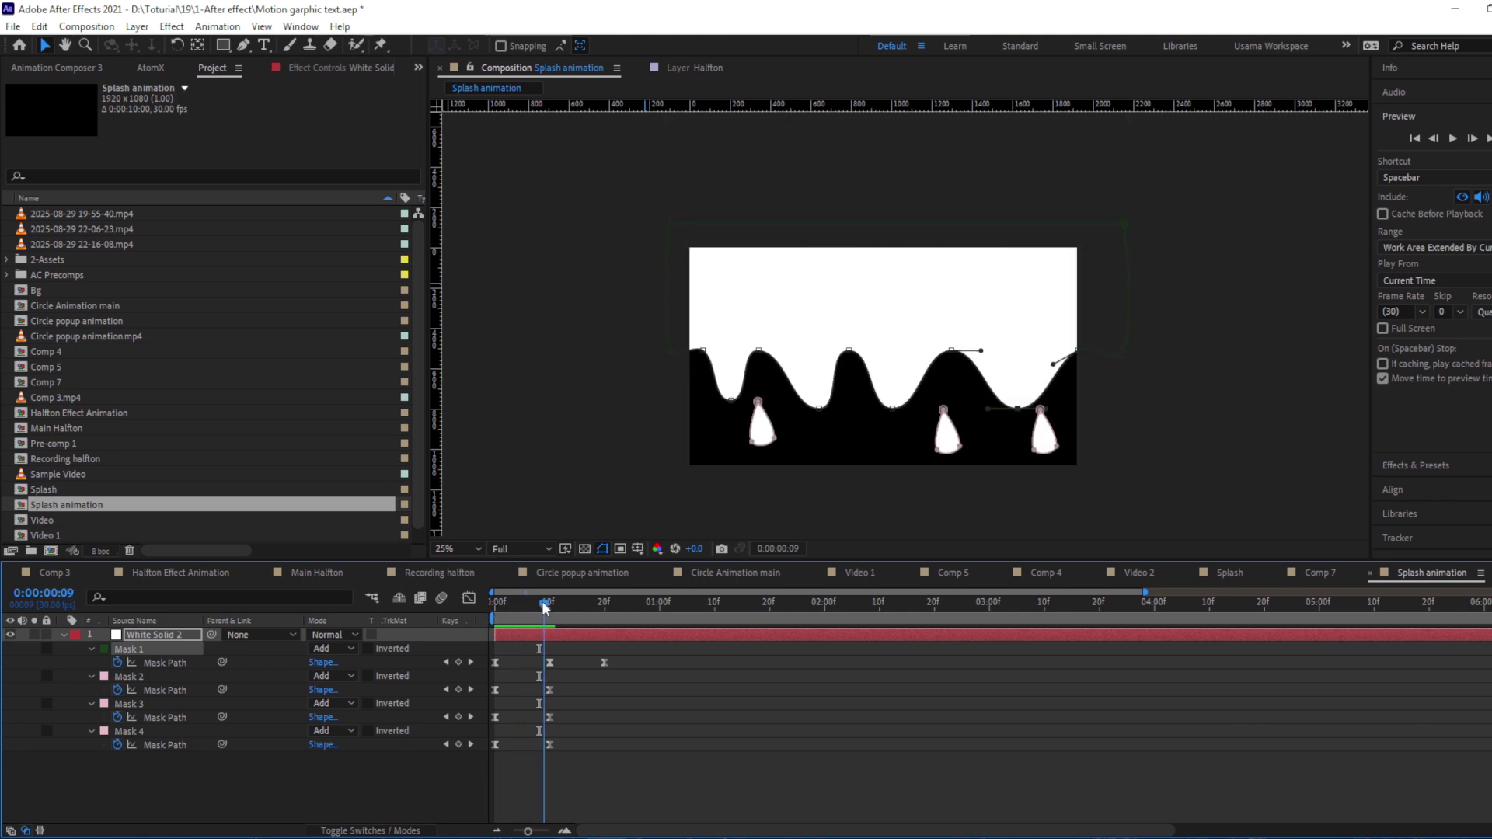
pyautogui.press('Home')
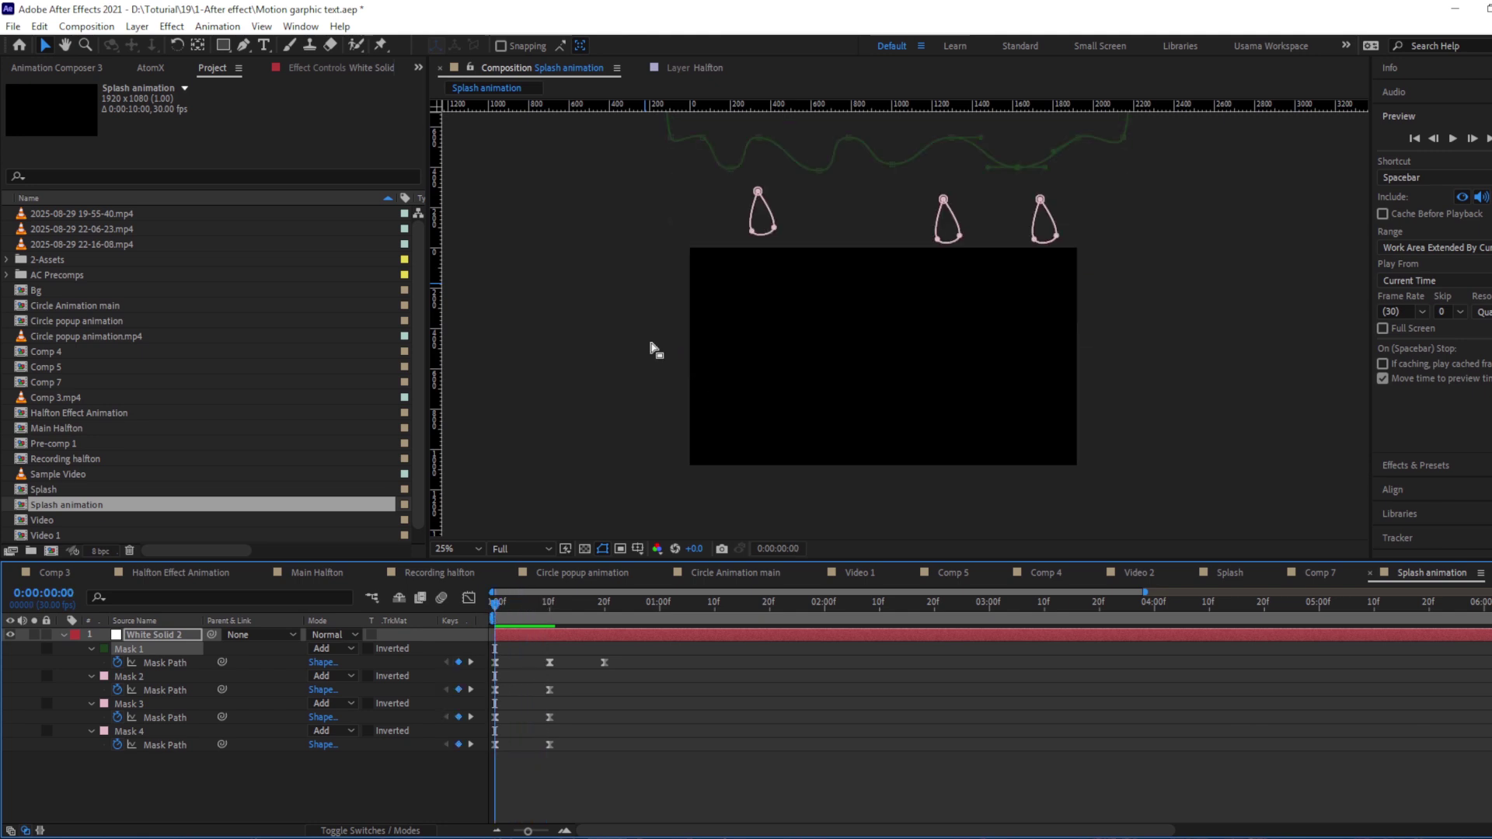
# At frame 0, squash the Mask 2 drop into a rounder shape by raising its two lower points about 120 px.
pyautogui.click(170, 675)
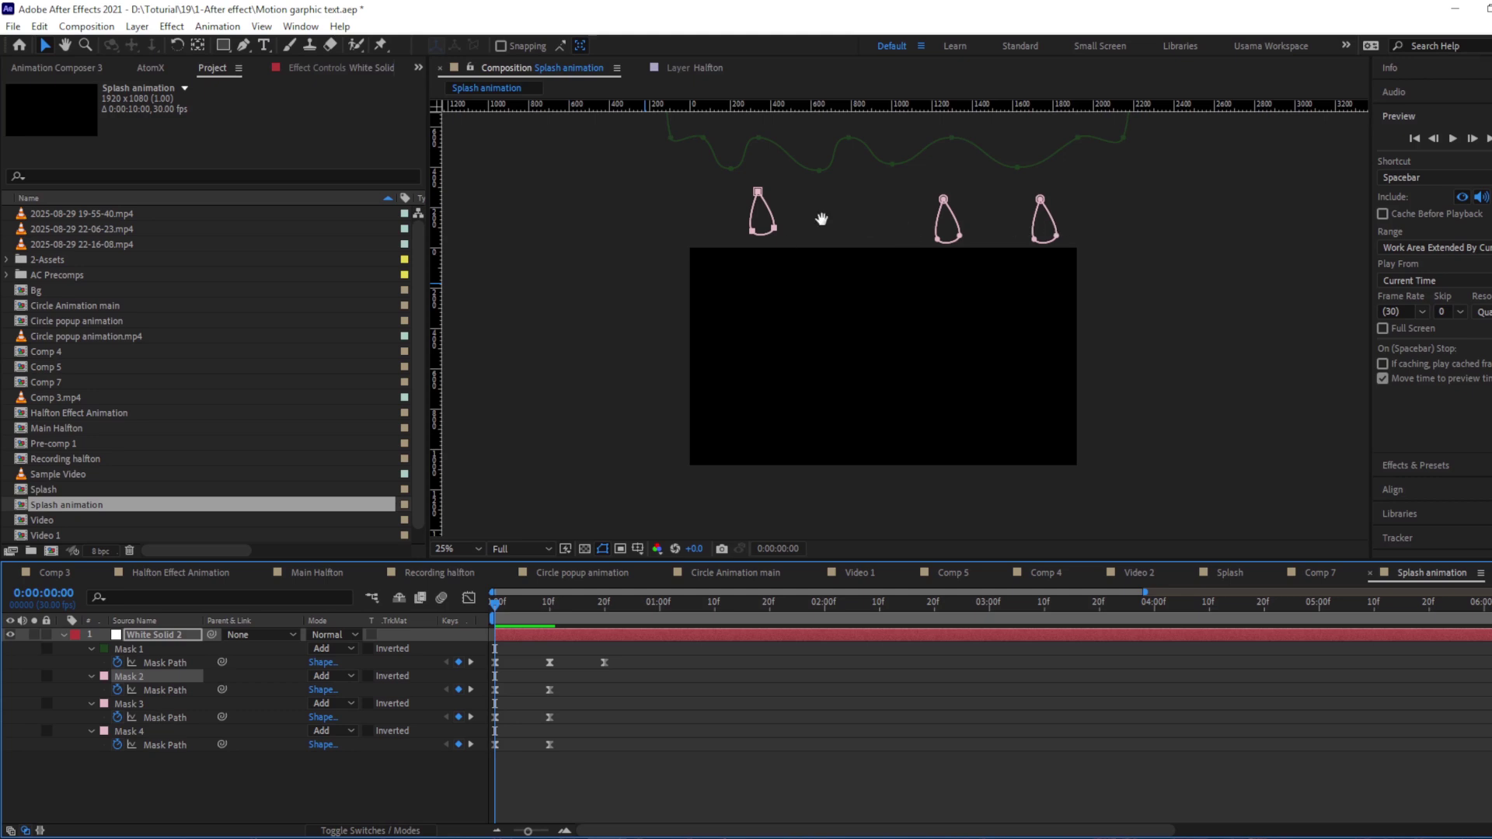
pyautogui.scroll(2, 803, 236)
pyautogui.moveTo(908, 420); pyautogui.dragTo(959, 495)
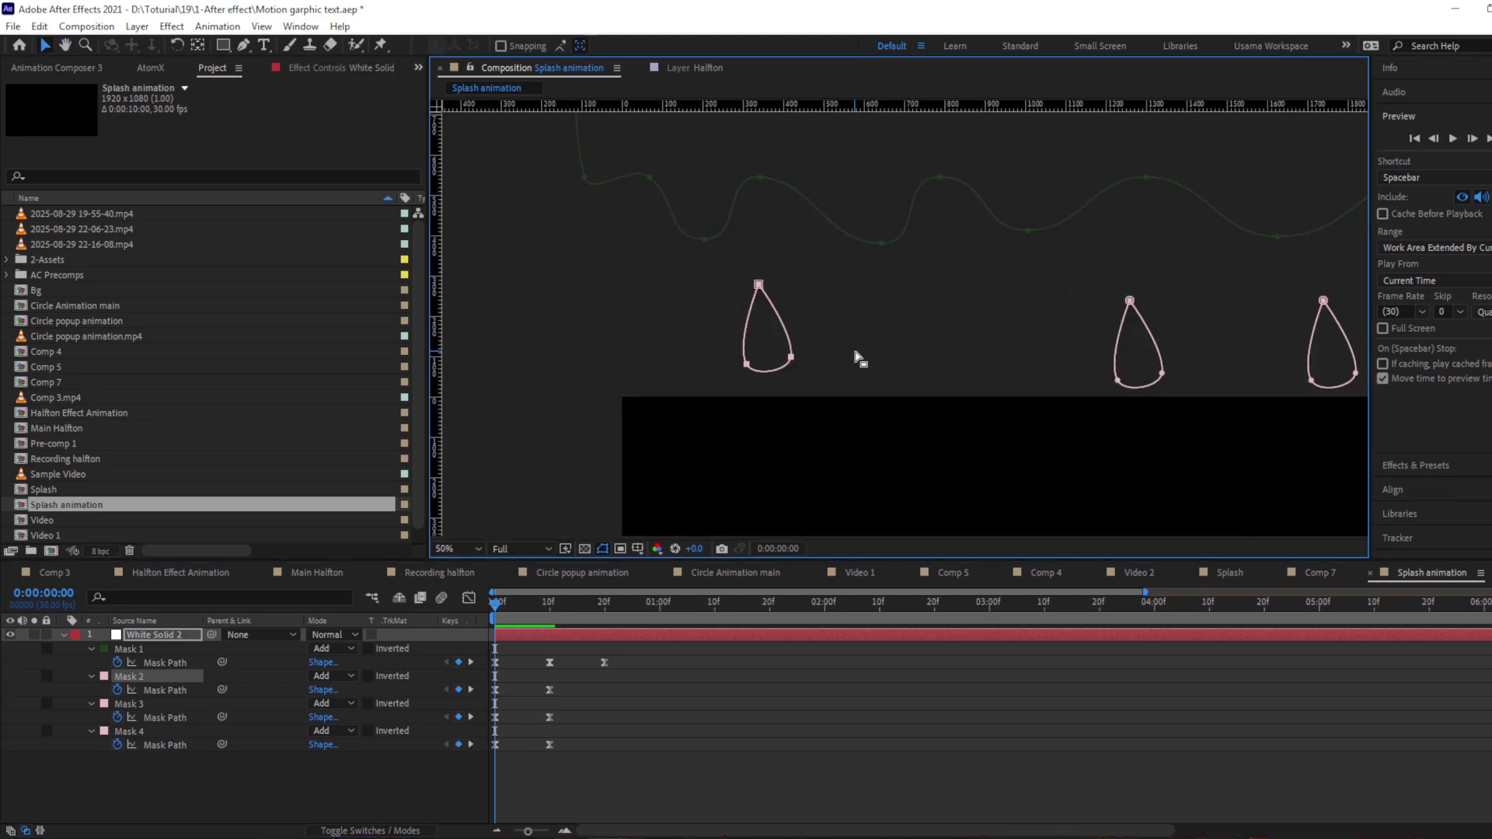
pyautogui.moveTo(859, 357); pyautogui.dragTo(712, 393)
pyautogui.hotkey('shift', 'Up')
pyautogui.hotkey('shift', 'Up')
pyautogui.hotkey('shift', 'Up')
pyautogui.hotkey('shift', 'Up')
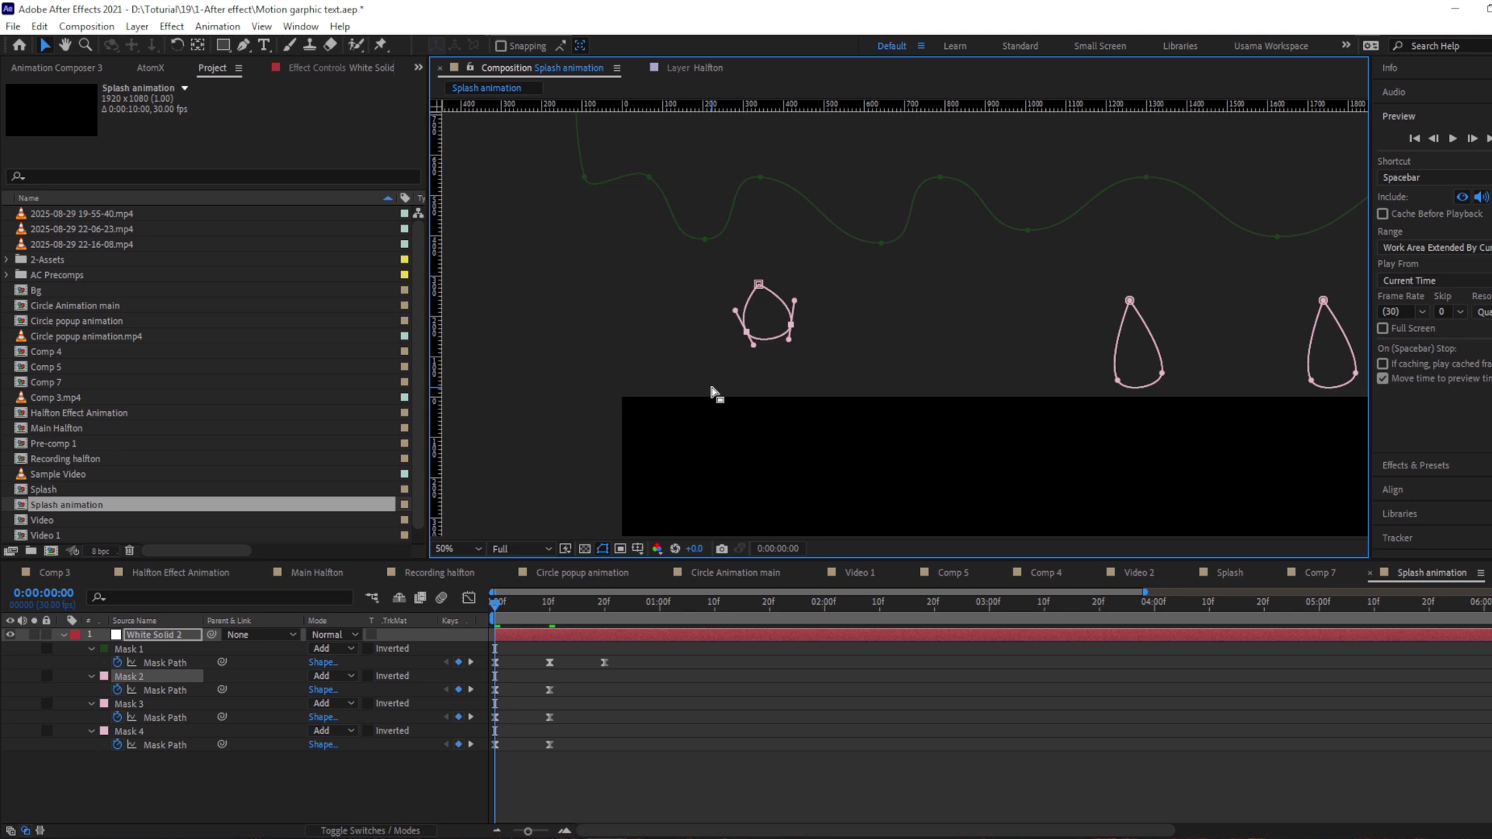
# At frame 0, squash the Mask 3 drop into a rounder shape by raising its two lower points about 120 px.
pyautogui.hscroll(3, 804, 385)
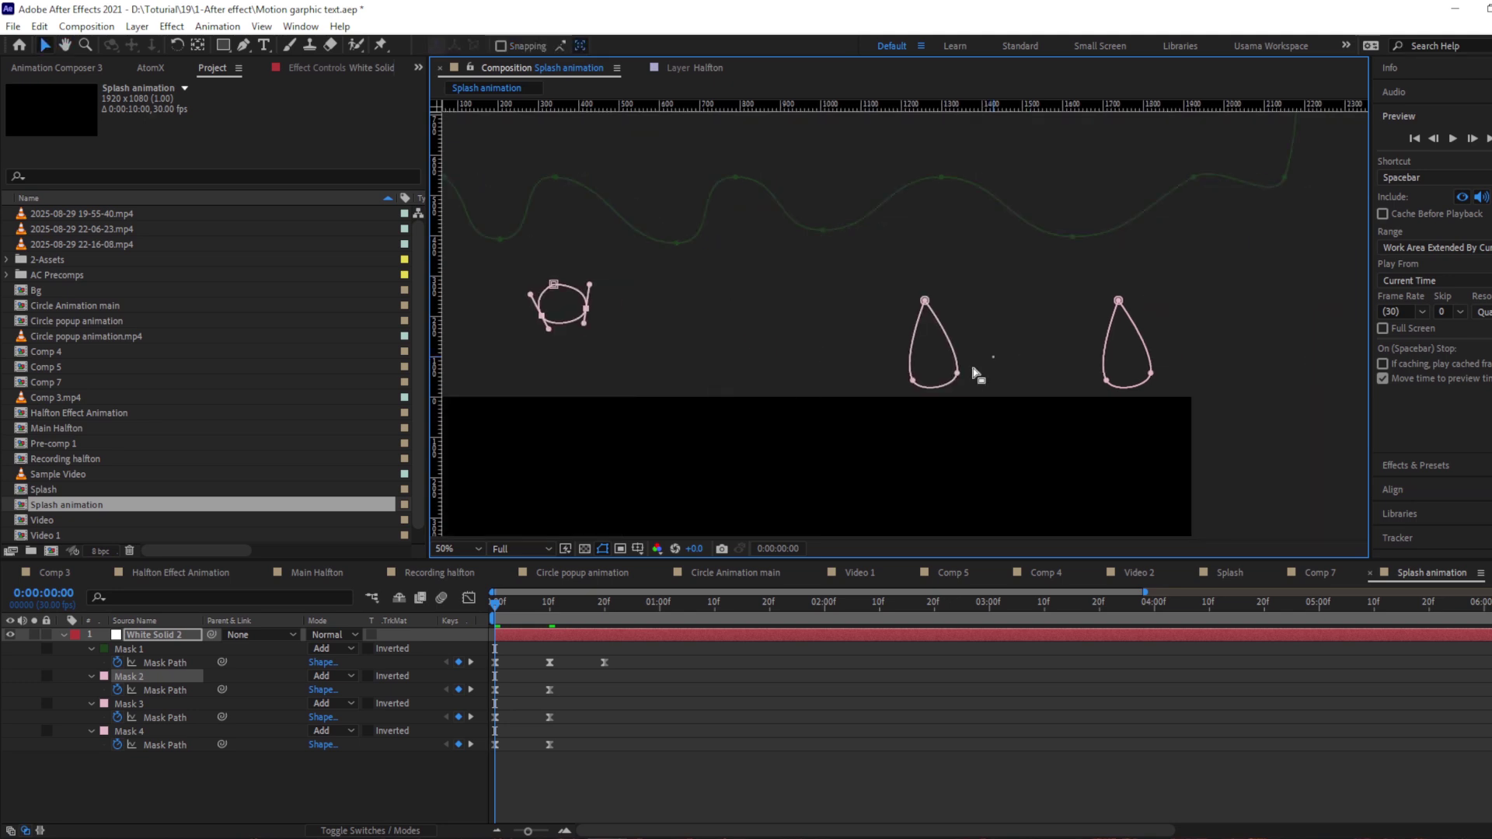
pyautogui.moveTo(995, 349); pyautogui.dragTo(880, 397)
pyautogui.hotkey('shift', 'Up')
pyautogui.hotkey('shift', 'Up')
pyautogui.hotkey('shift', 'Up')
pyautogui.hotkey('shift', 'Up')
pyautogui.hotkey('shift', 'Up')
pyautogui.hotkey('shift', 'Up')
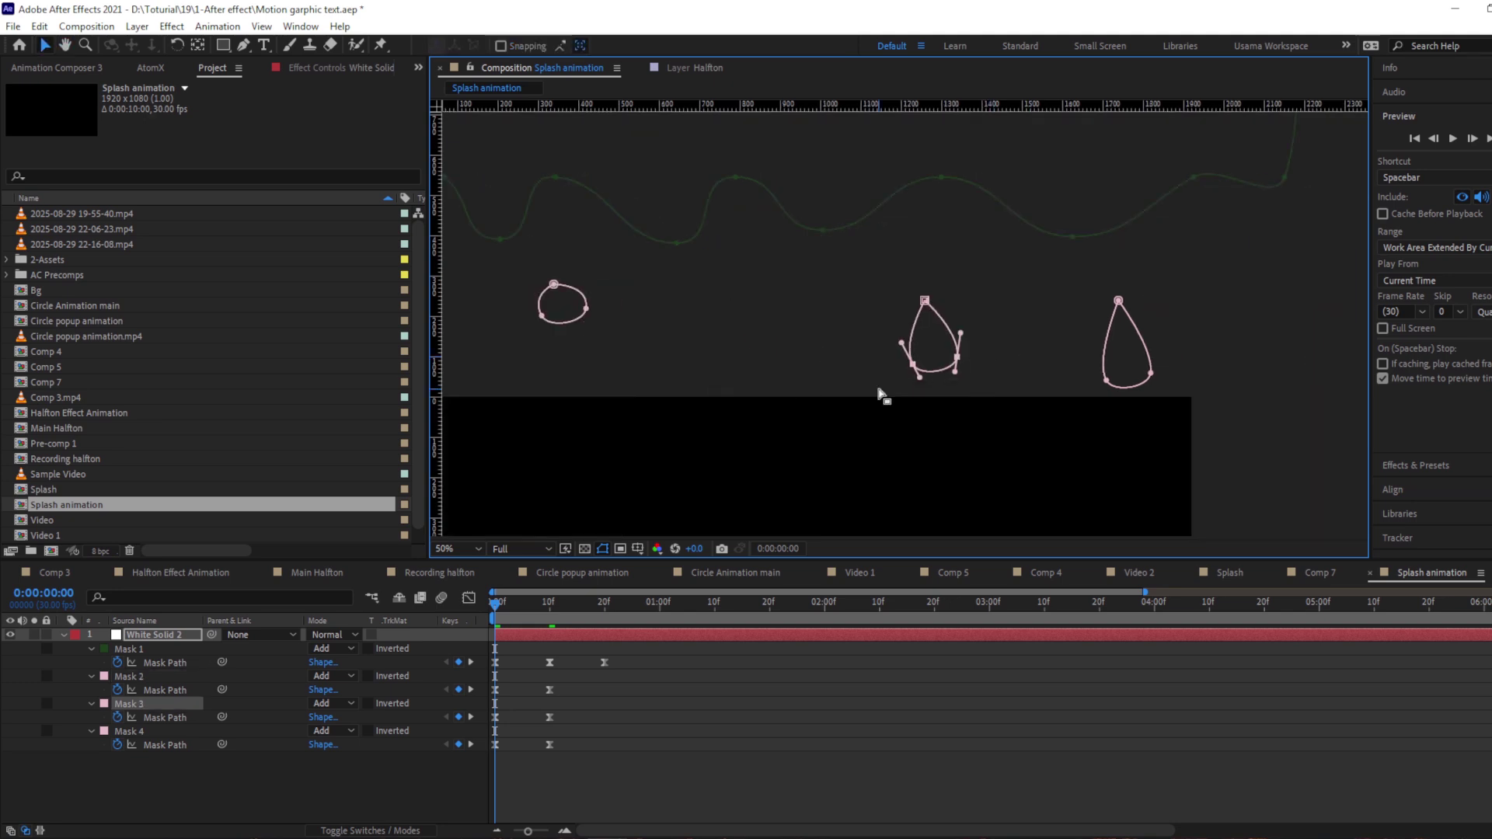
# At frame 0, squash the Mask 4 drop by raising its two lower points so it is as round as the other drops.
pyautogui.moveTo(1222, 347); pyautogui.dragTo(1055, 440)
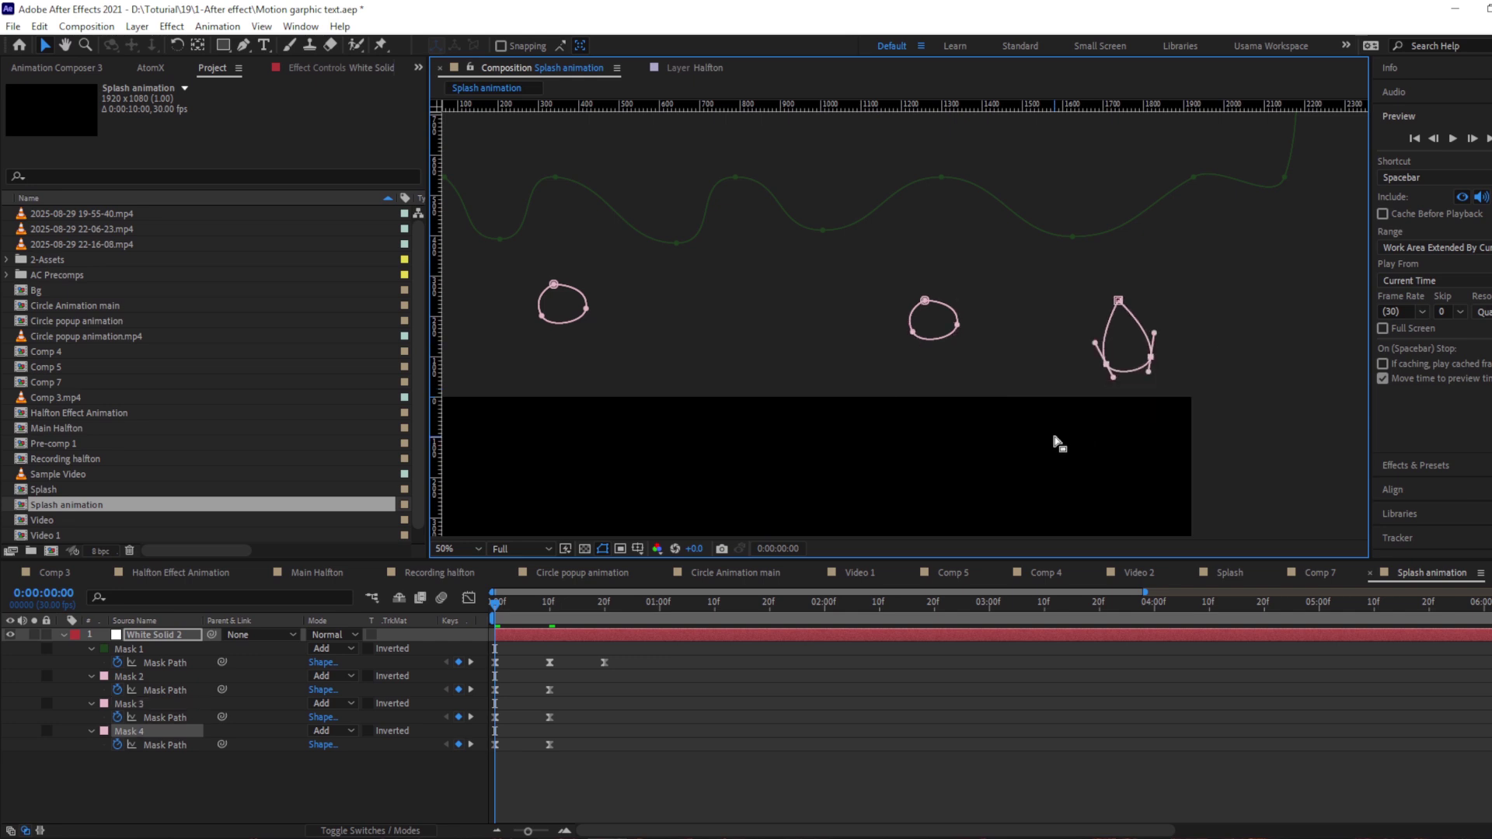
pyautogui.hotkey('shift', 'Up')
pyautogui.hotkey('shift', 'Up')
pyautogui.hotkey('shift', 'Up')
pyautogui.hotkey('shift', 'Up')
pyautogui.hotkey('shift', 'Up')
pyautogui.hotkey('shift', 'Up')
pyautogui.hotkey('shift', 'Up')
pyautogui.hotkey('shift', 'Up')
# At frame 20, move the three drop masks, Mask 2, Mask 3 and Mask 4, down about 580 px so they sit below the frame.
pyautogui.hotkey('shift', '/')
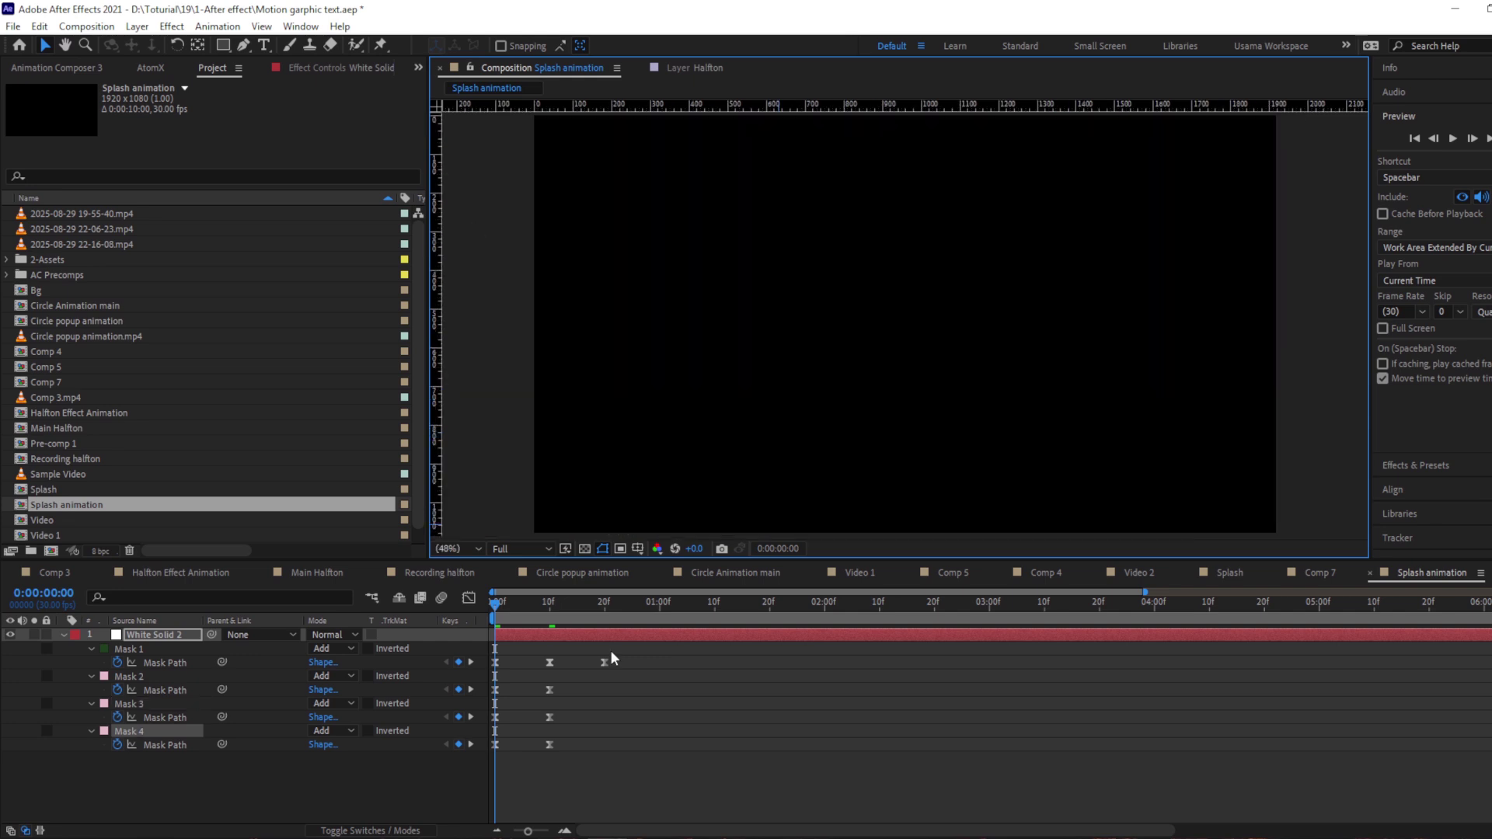
pyautogui.moveTo(501, 603); pyautogui.dragTo(605, 594)
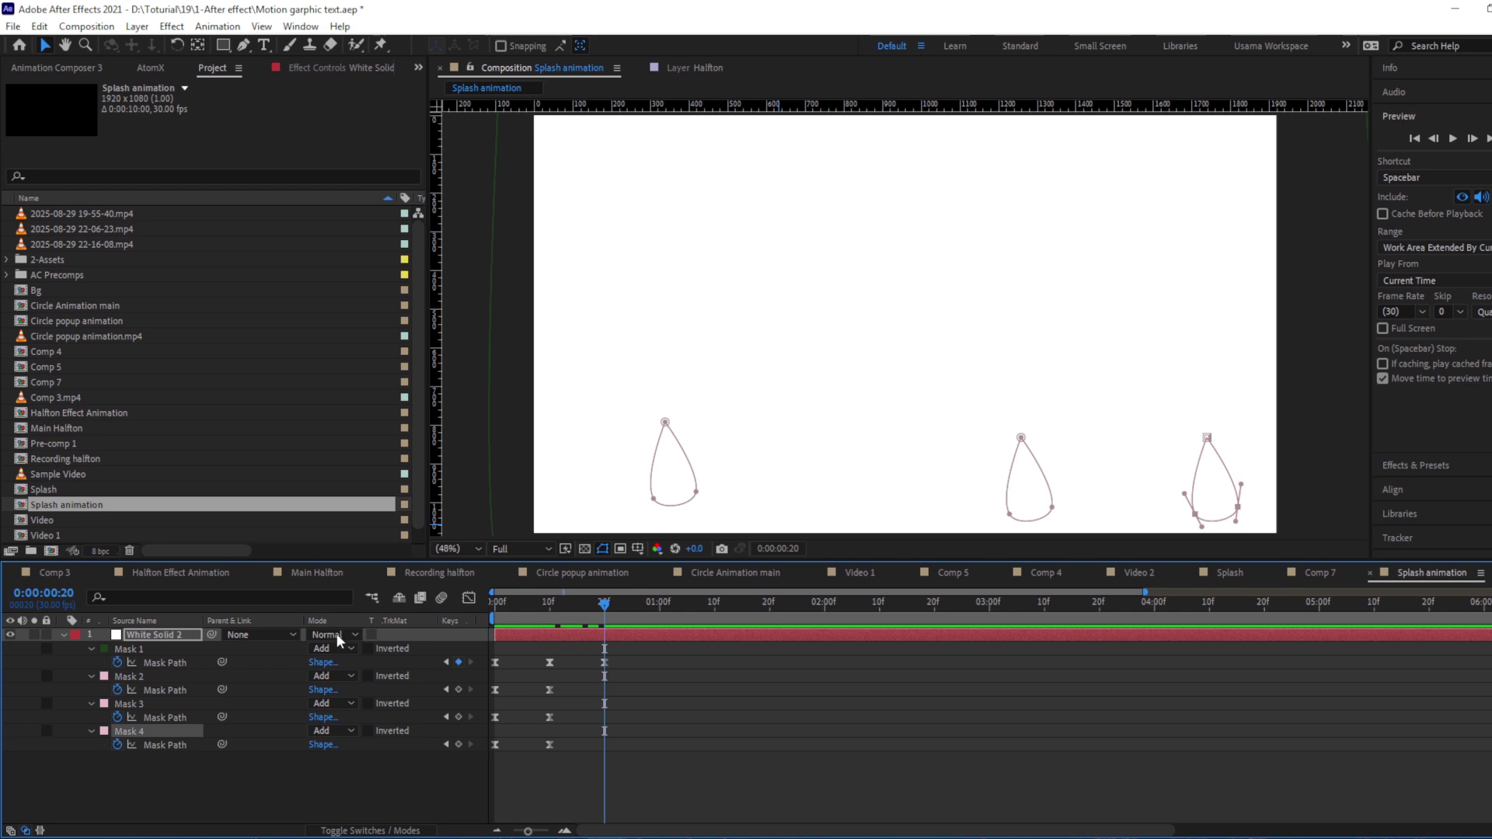
pyautogui.click(161, 677)
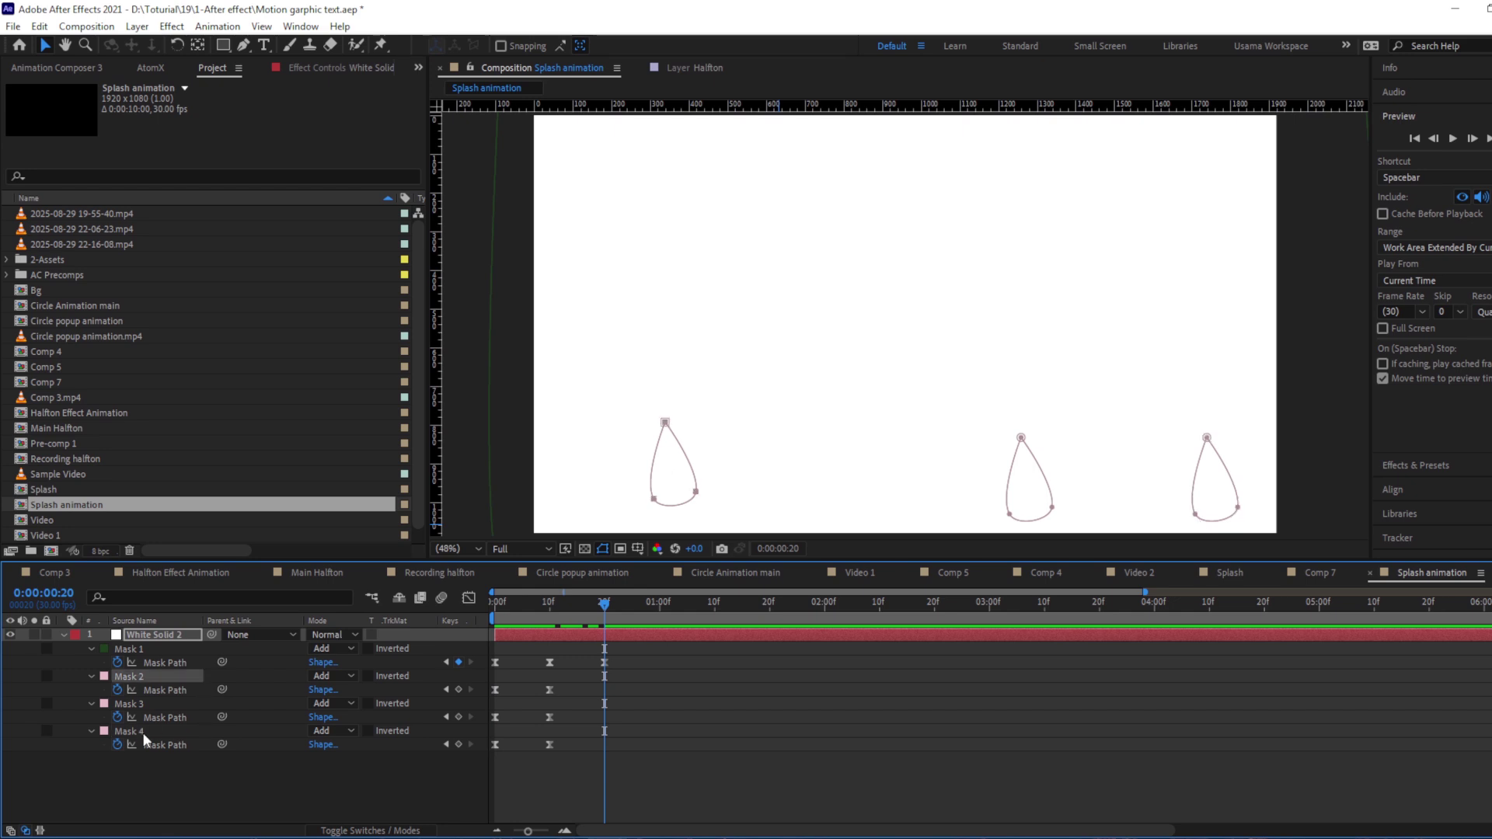
pyautogui.keyDown('shift'); pyautogui.click(142, 732); pyautogui.keyUp('shift')
pyautogui.moveTo(677, 438); pyautogui.dragTo(676, 214)
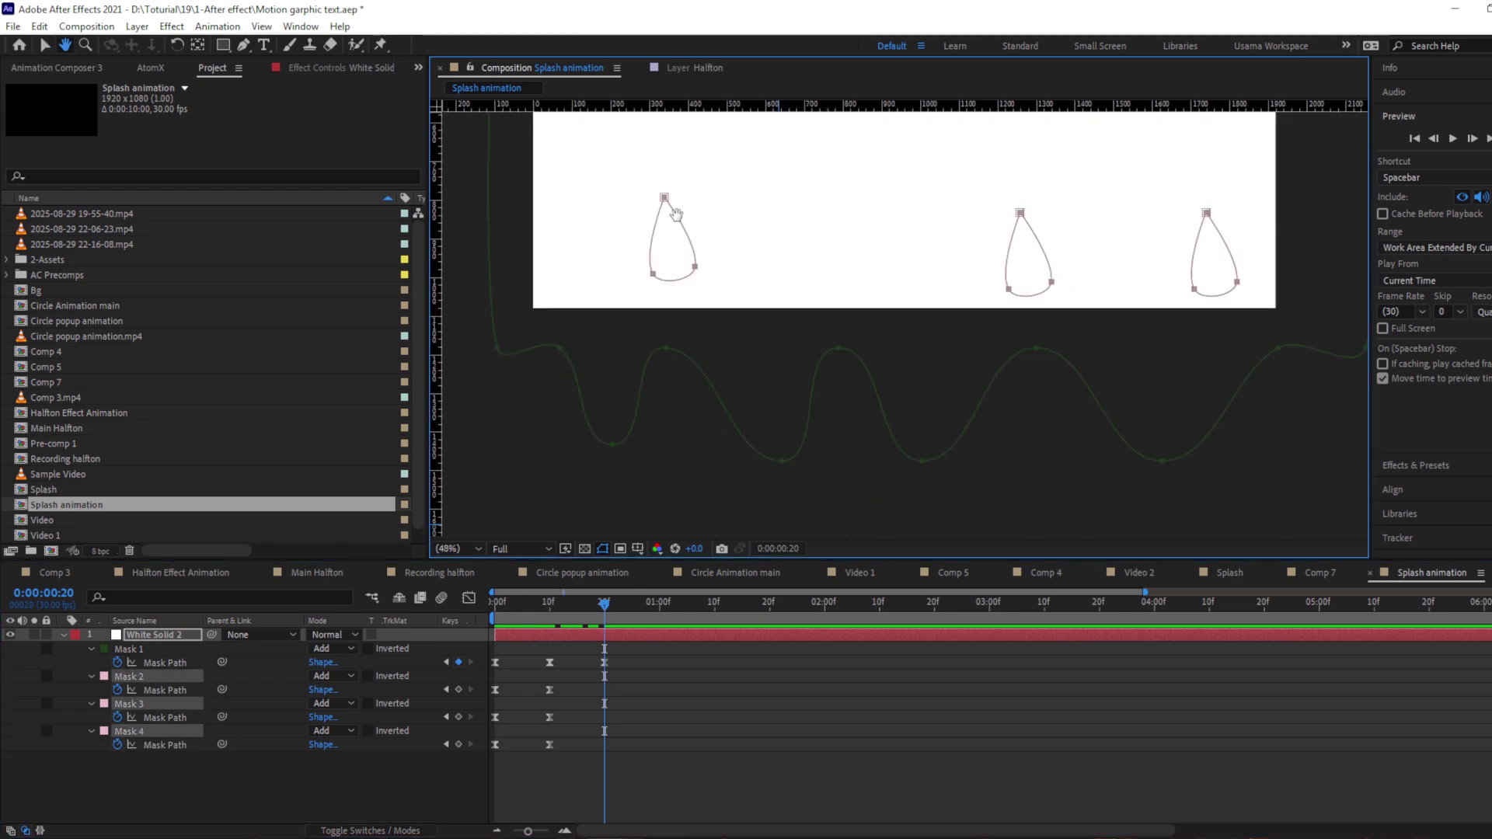
pyautogui.hotkey('shift', 'Down')
pyautogui.hotkey('shift', 'Down')
pyautogui.hotkey('shift', 'Down')
pyautogui.hotkey('shift', 'Down')
pyautogui.hotkey('shift', 'Down')
pyautogui.hotkey('shift', 'Down')
pyautogui.hotkey('shift', 'Down')
pyautogui.hotkey('shift', 'Down')
pyautogui.hotkey('shift', 'Down')
pyautogui.hotkey('shift', 'Down')
pyautogui.hotkey('shift', 'Down')
pyautogui.hotkey('shift', 'Down')
pyautogui.hotkey('shift', 'Down')
pyautogui.hotkey('shift', 'Down')
pyautogui.hotkey('shift', 'Down')
pyautogui.hotkey('shift', 'Down')
pyautogui.hotkey('shift', 'Down')
pyautogui.hotkey('shift', 'Down')
pyautogui.hotkey('shift', 'Down')
pyautogui.hotkey('shift', 'Down')
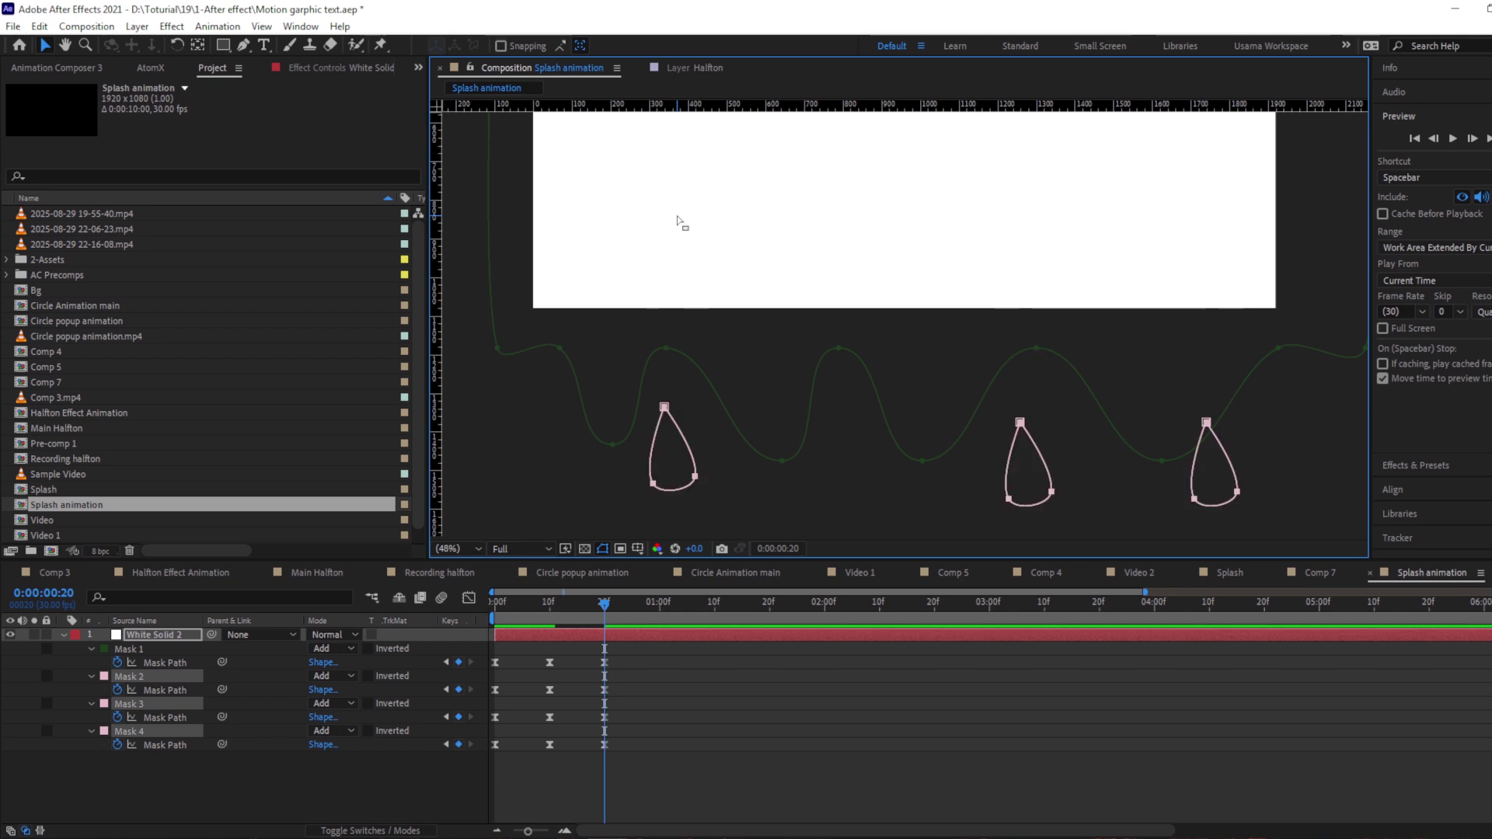
# At frame 20, stretch the three drops by lowering the two bottom points of Mask 2, Mask 3 and Mask 4 about 80 px each.
pyautogui.moveTo(753, 470); pyautogui.dragTo(736, 336)
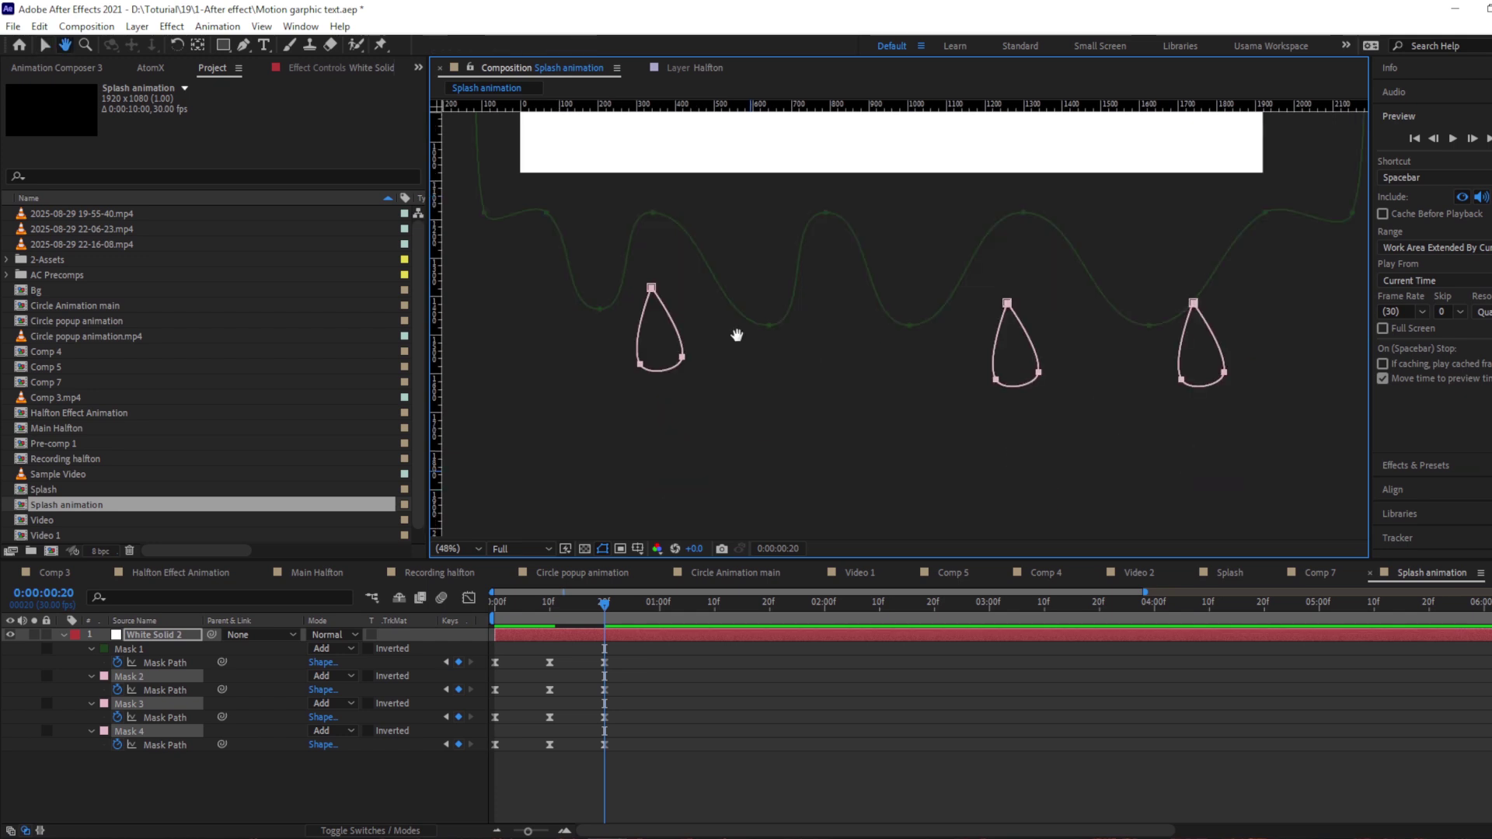
pyautogui.click(661, 371)
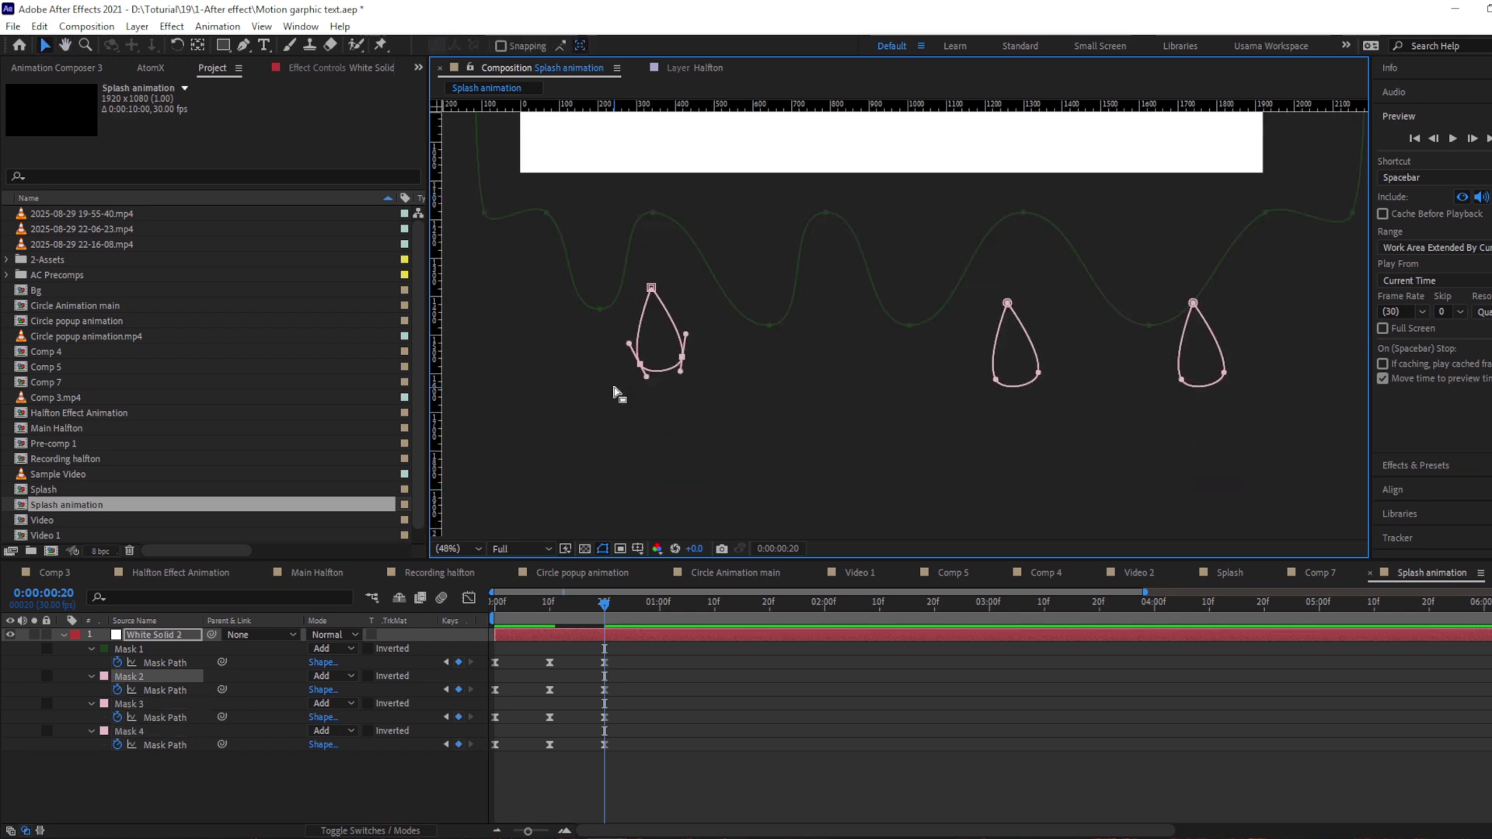
pyautogui.click(1033, 383)
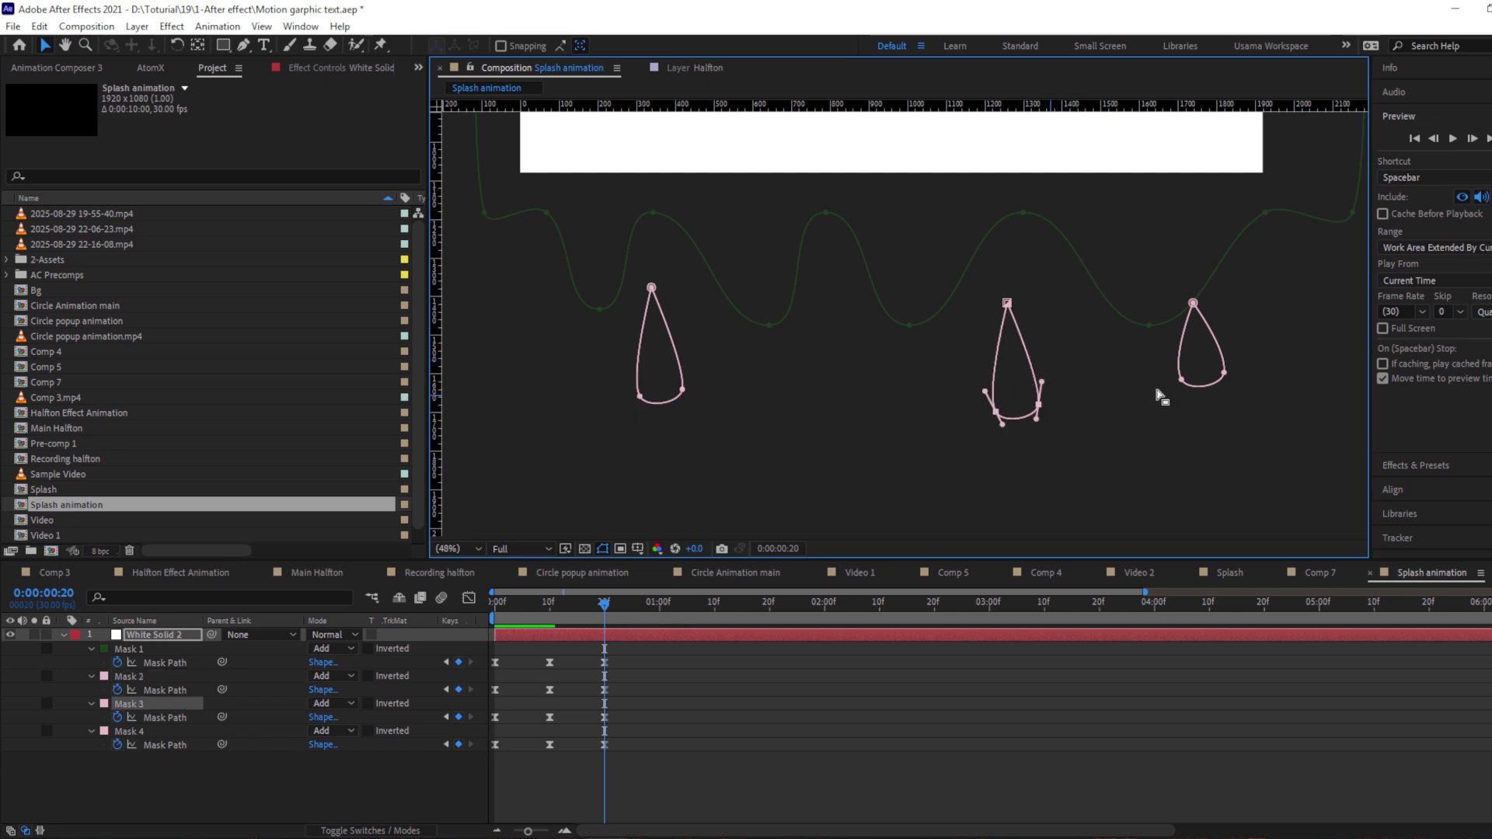
pyautogui.click(1226, 371)
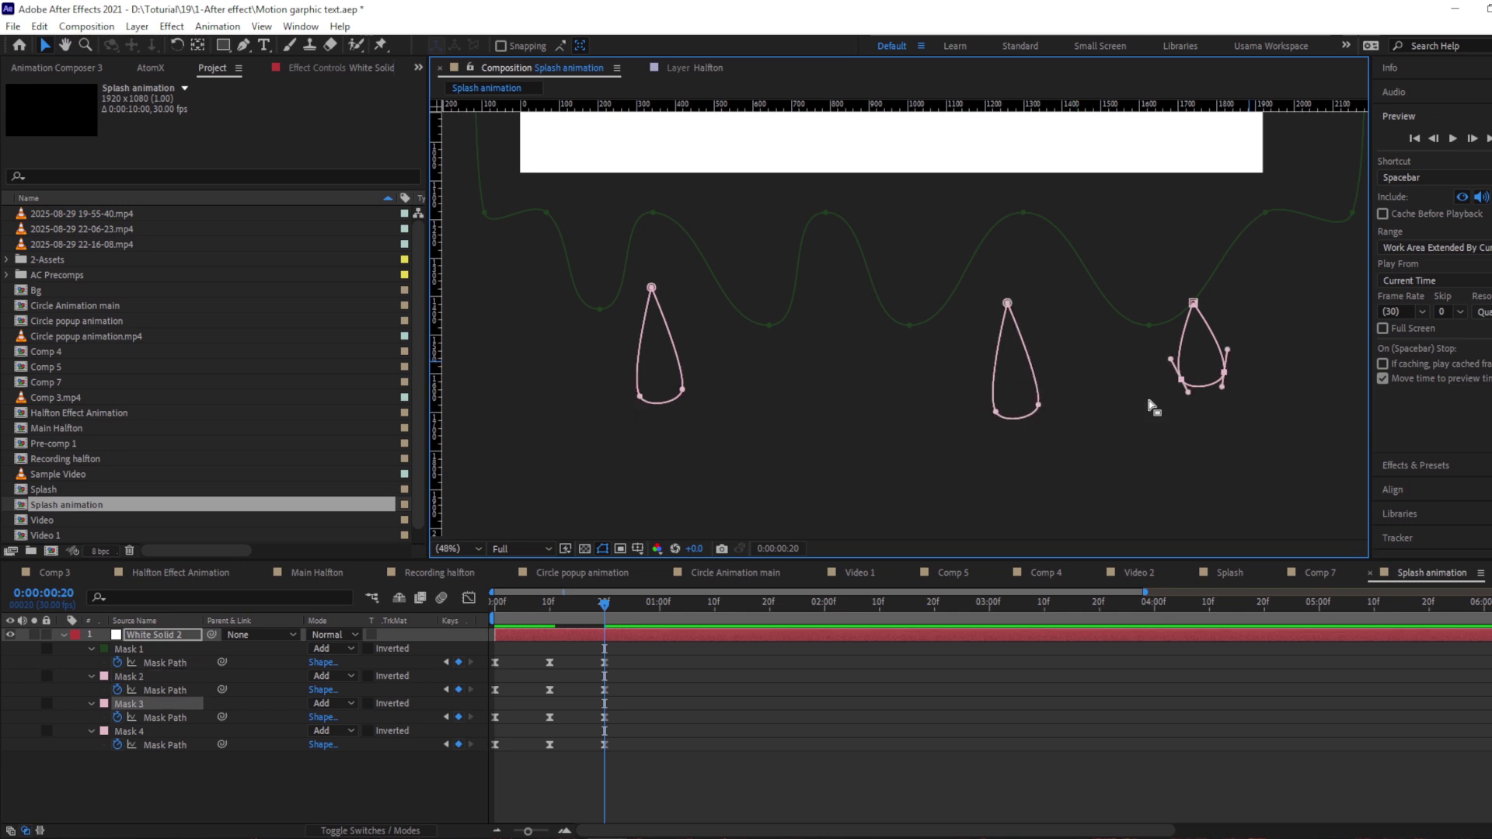
pyautogui.hotkey('shift', 'Down')
pyautogui.hotkey('shift', 'Down')
pyautogui.hotkey('shift', 'Down')
pyautogui.hotkey('shift', 'Down')
# At frame 20, move the entire Mask 4 drop down about 80 px to offset it from the other drops.
pyautogui.click(165, 745)
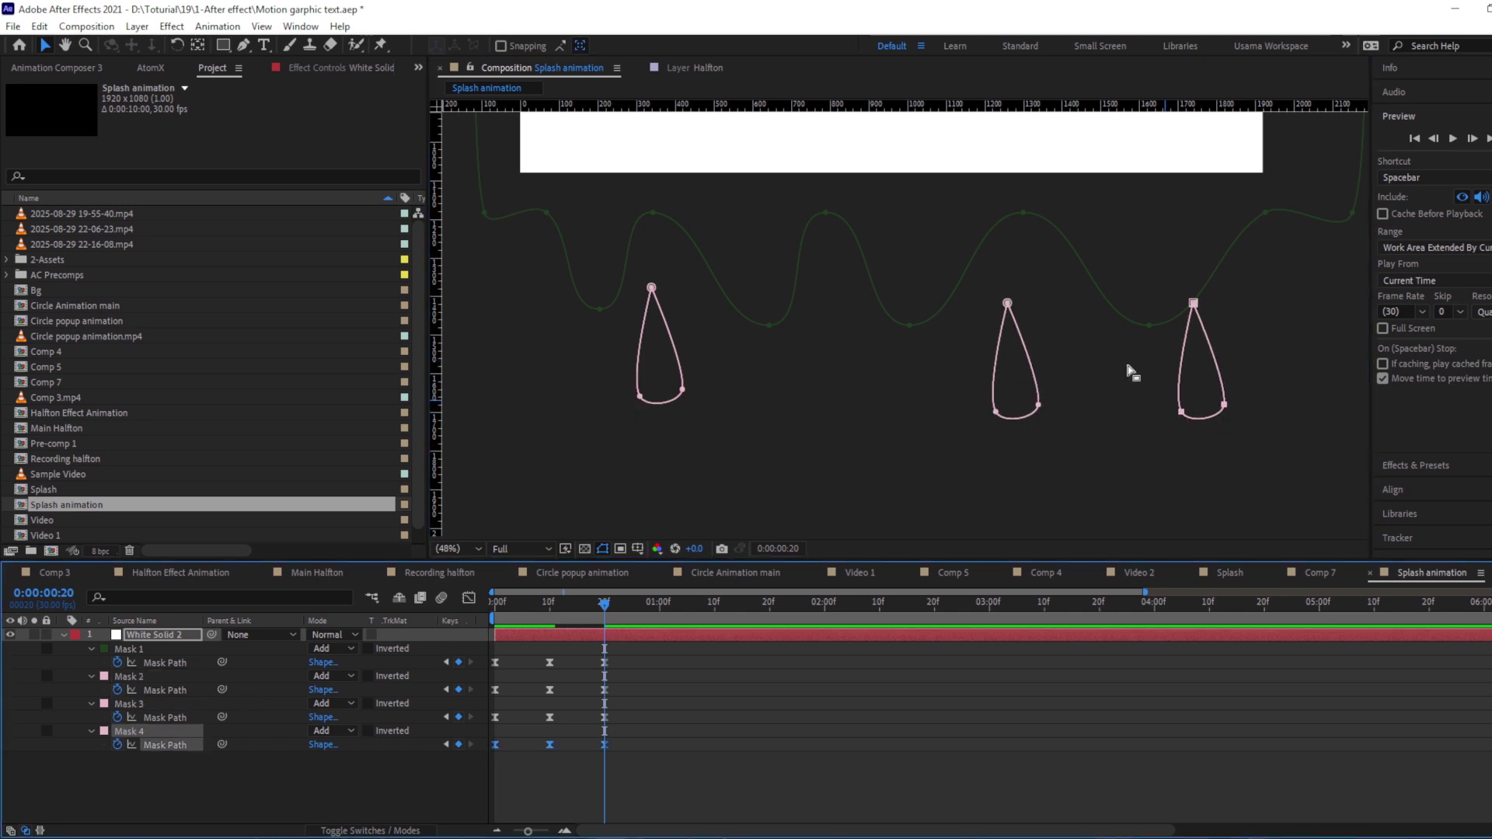
pyautogui.hotkey('shift', 'Down')
pyautogui.hotkey('shift', 'Down')
pyautogui.hotkey('shift', 'Down')
pyautogui.hotkey('shift', 'Down')
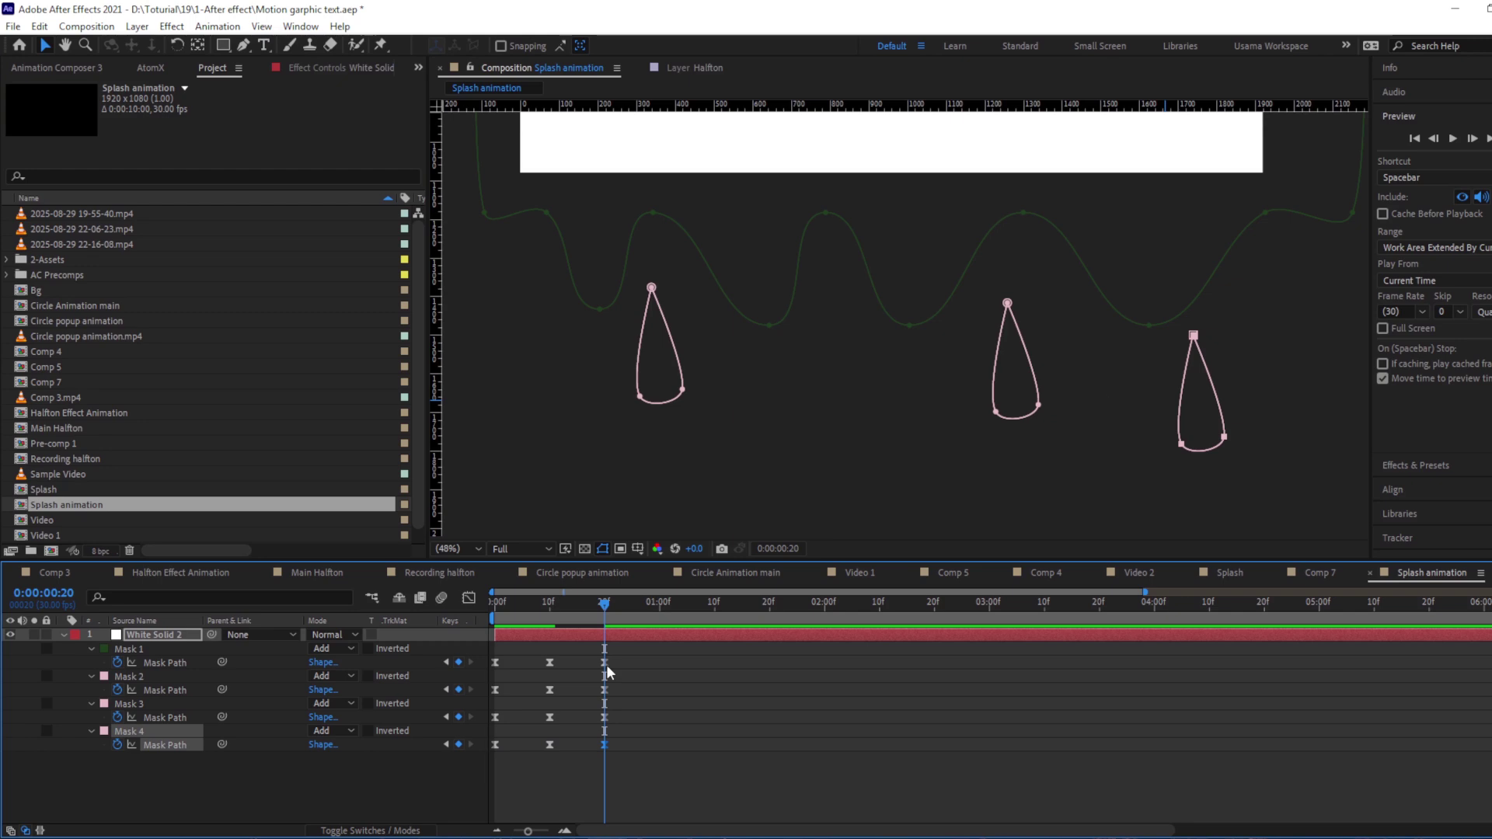
# Play the splash animation from frame 0 to check how the drips and drops fall through the frame.
pyautogui.moveTo(548, 618); pyautogui.dragTo(531, 620)
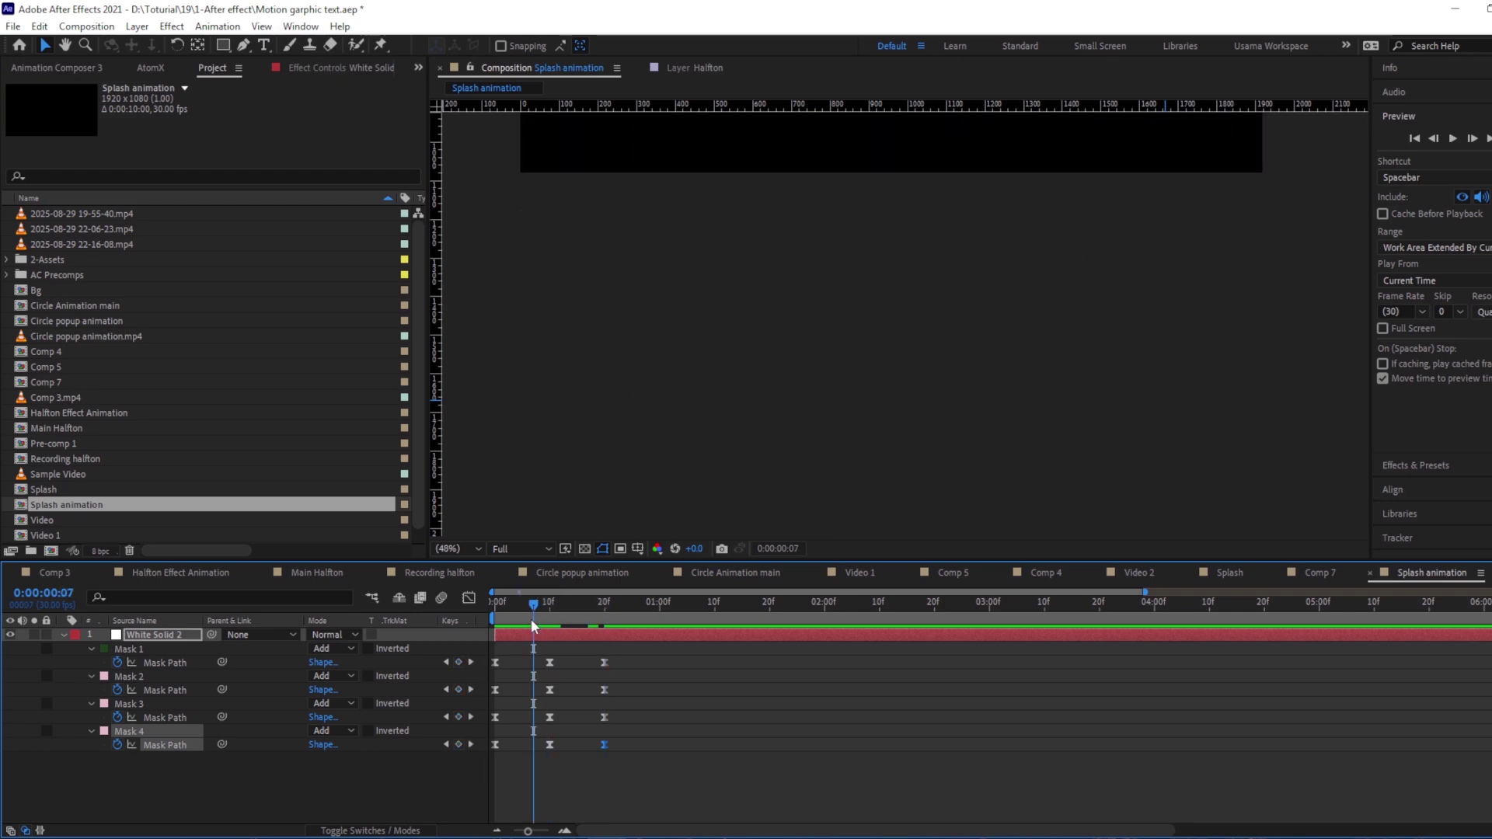
pyautogui.moveTo(738, 206); pyautogui.dragTo(807, 387)
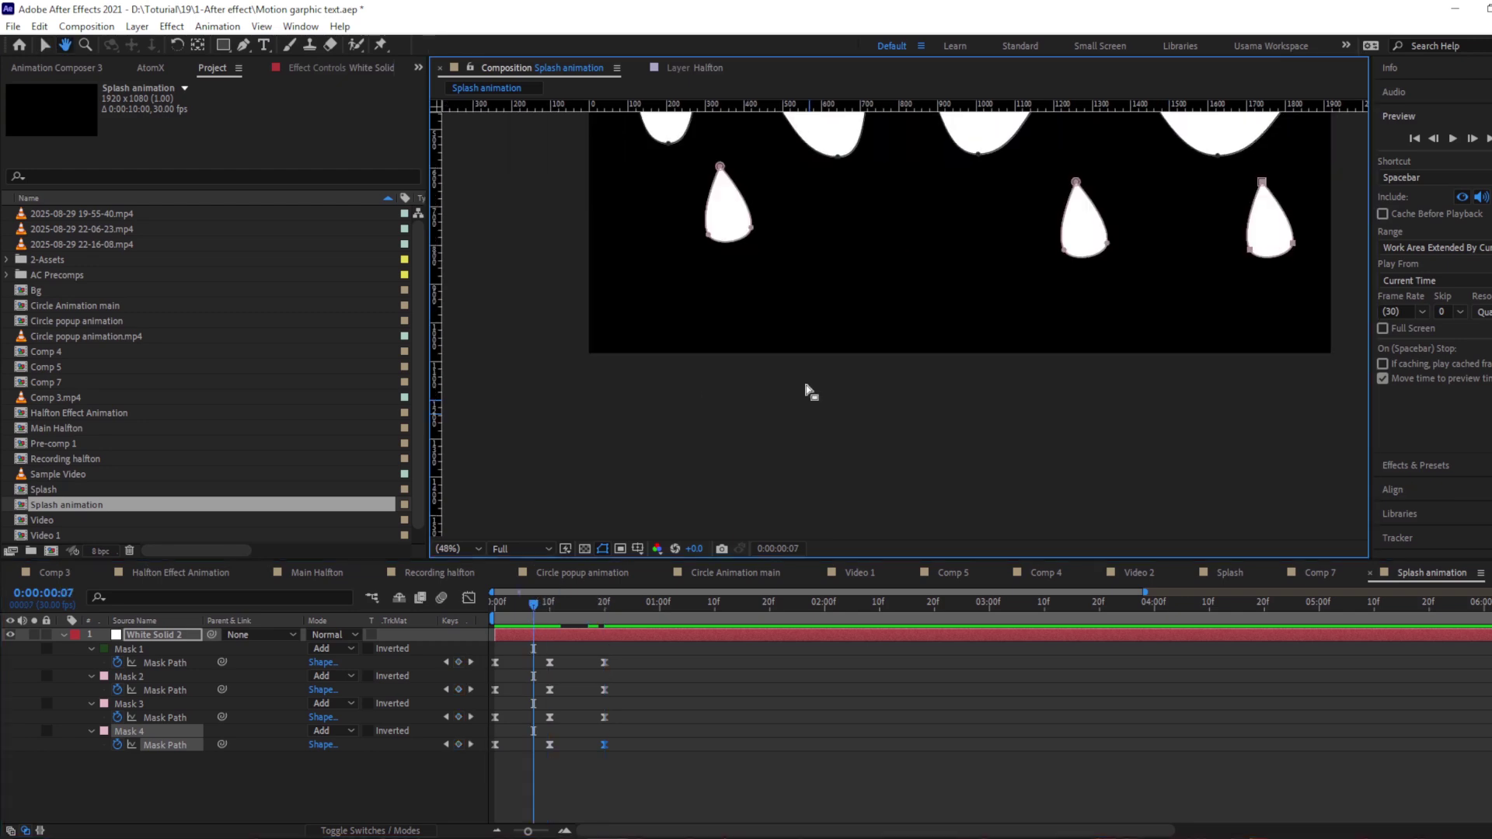
pyautogui.scroll(-2, 808, 392)
pyautogui.moveTo(532, 609); pyautogui.dragTo(482, 607)
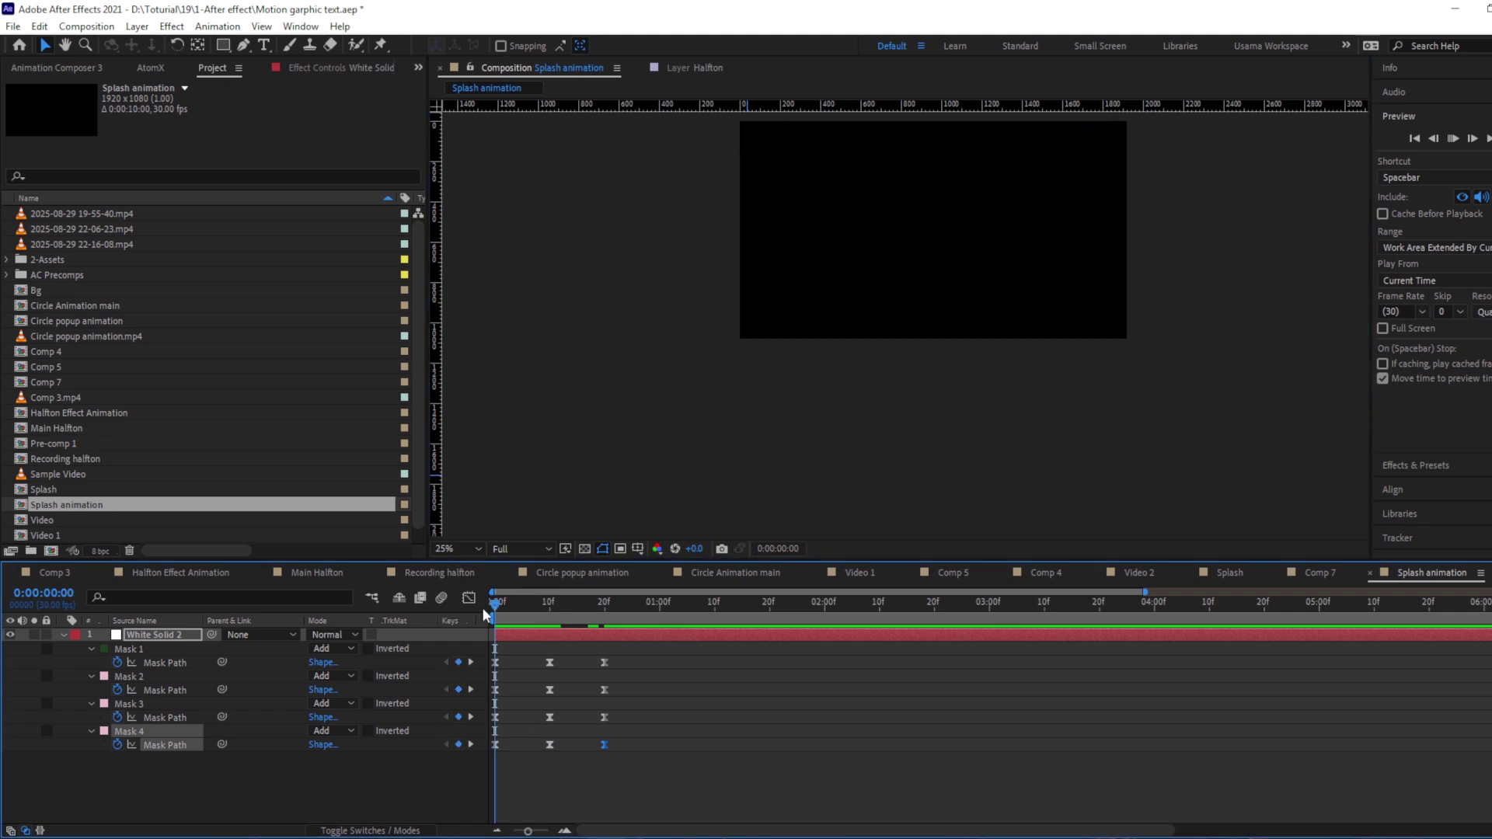
pyautogui.press('space')
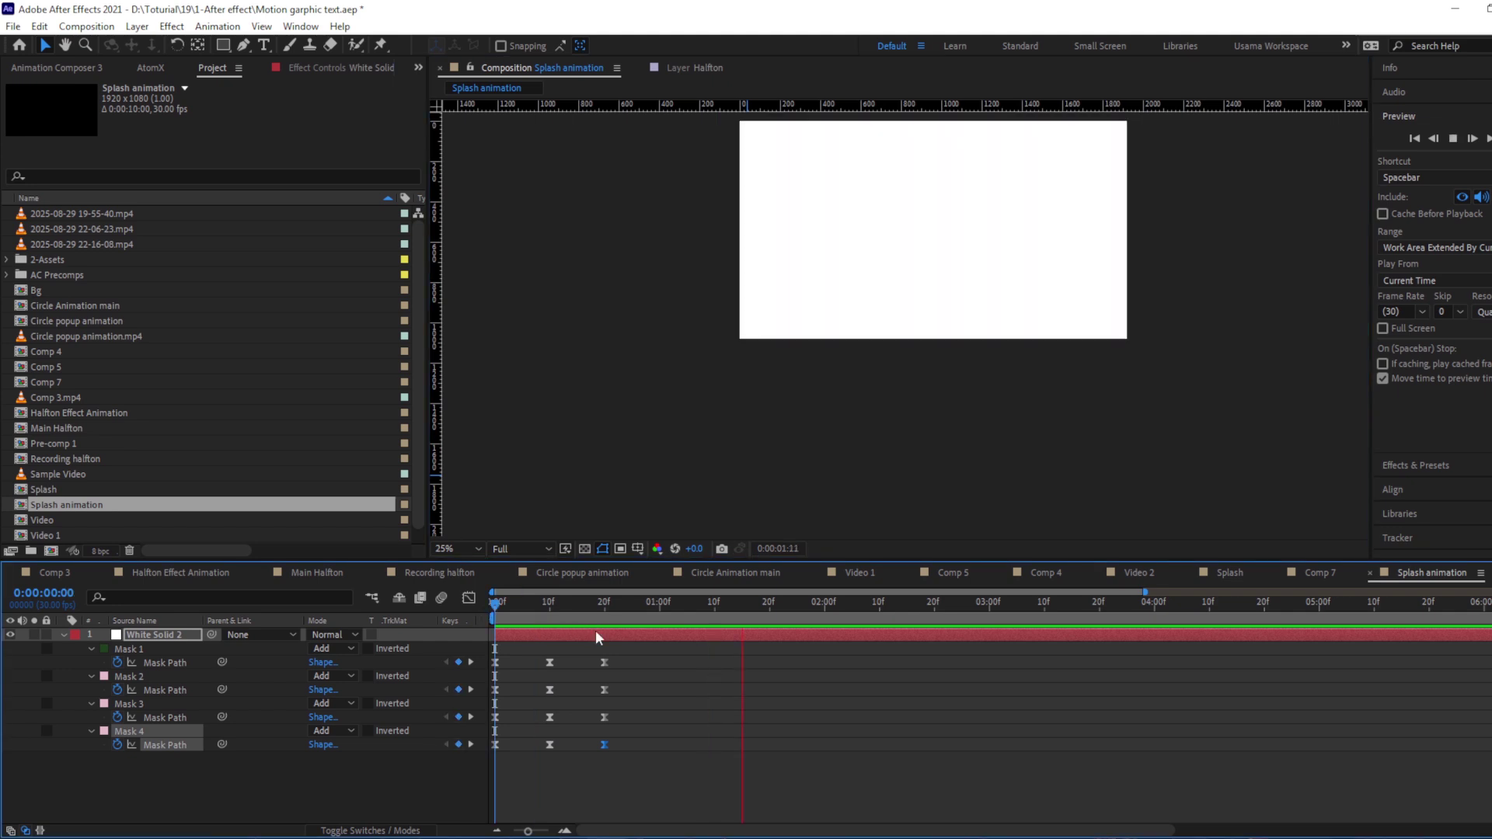
pyautogui.moveTo(641, 647)
pyautogui.mouseDown()
pyautogui.moveTo(535, 704)
pyautogui.moveTo(474, 784)
pyautogui.mouseUp()
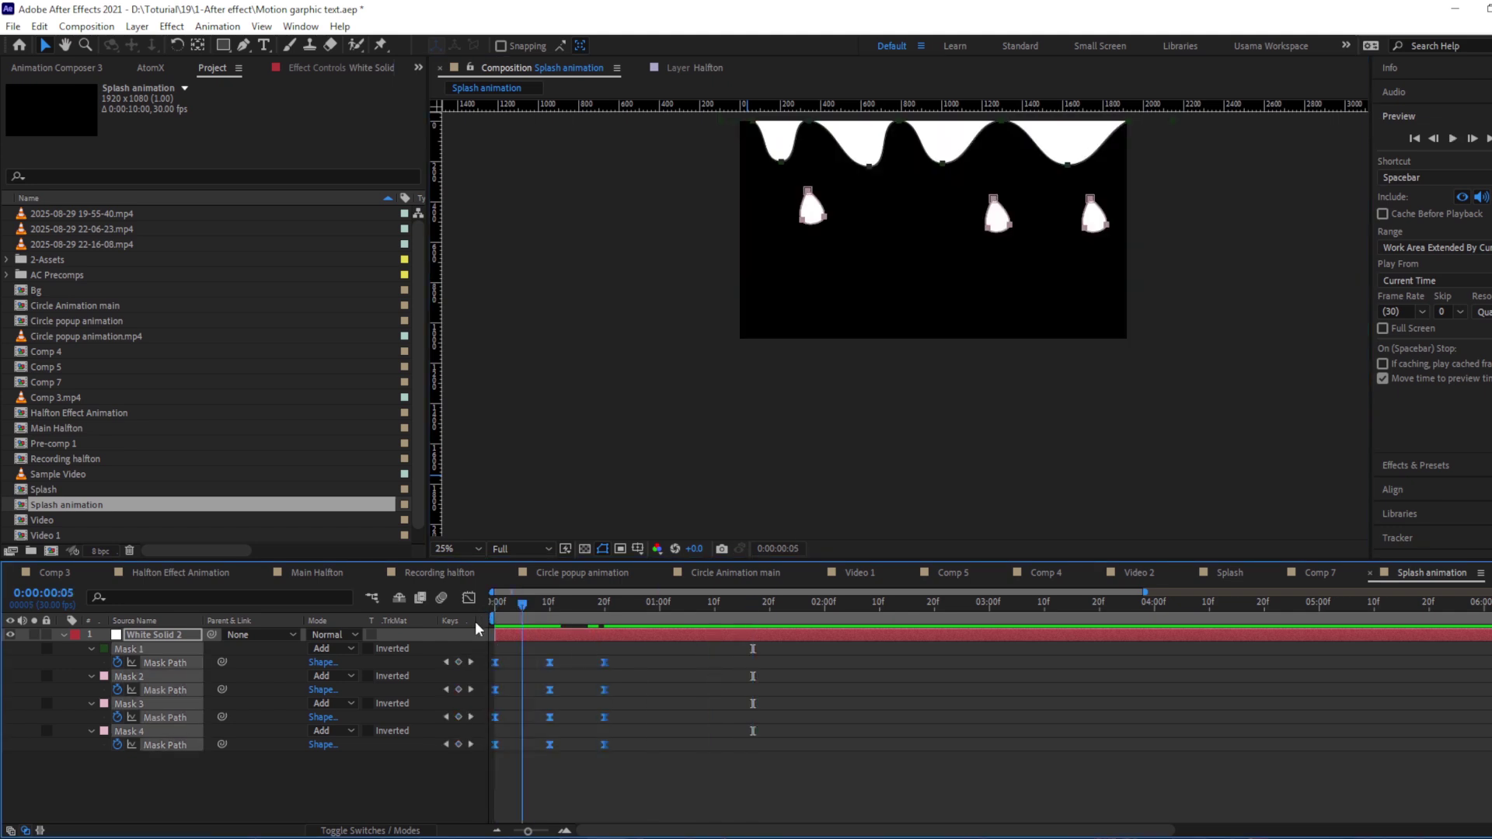
pyautogui.press('space')
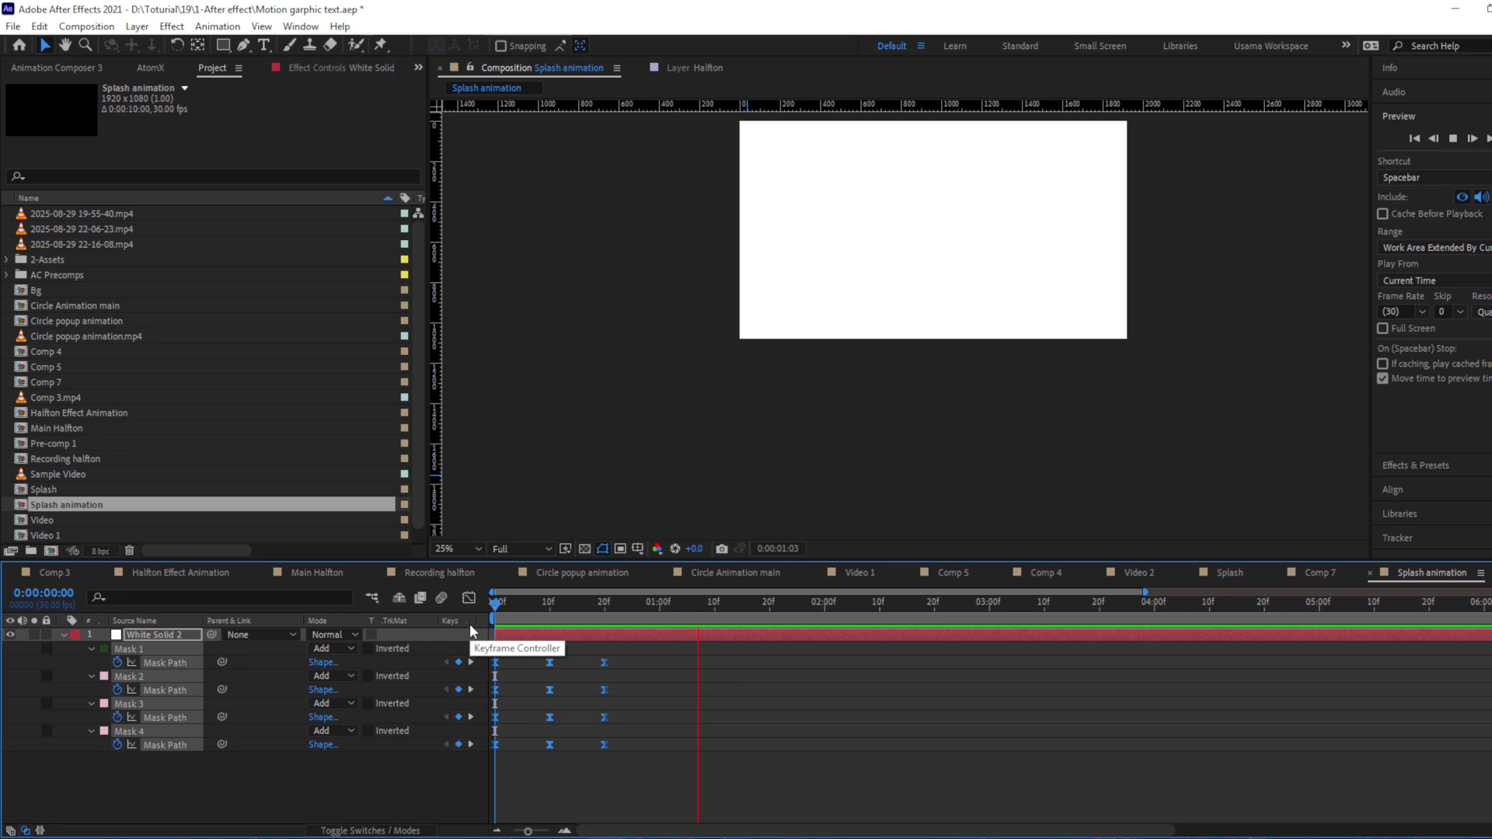
# At frame 12, draw a thin curved sliver mask about 440 px tall rising from White Solid 2's second crest and set its mode to Subtract.
pyautogui.moveTo(493, 614); pyautogui.dragTo(560, 623)
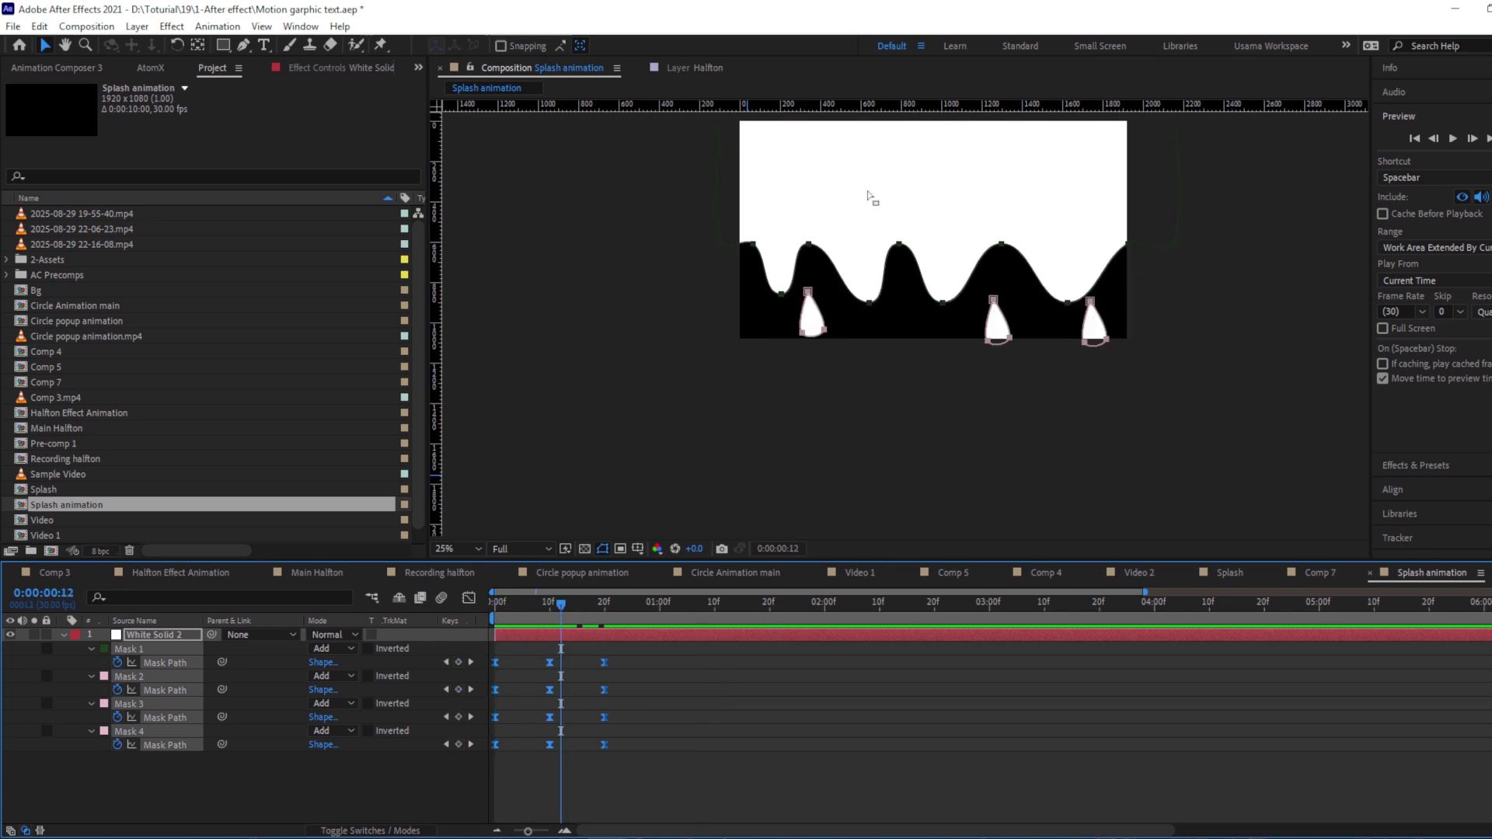
pyautogui.scroll(2, 720, 304)
pyautogui.moveTo(772, 218); pyautogui.dragTo(668, 326)
pyautogui.press('v')
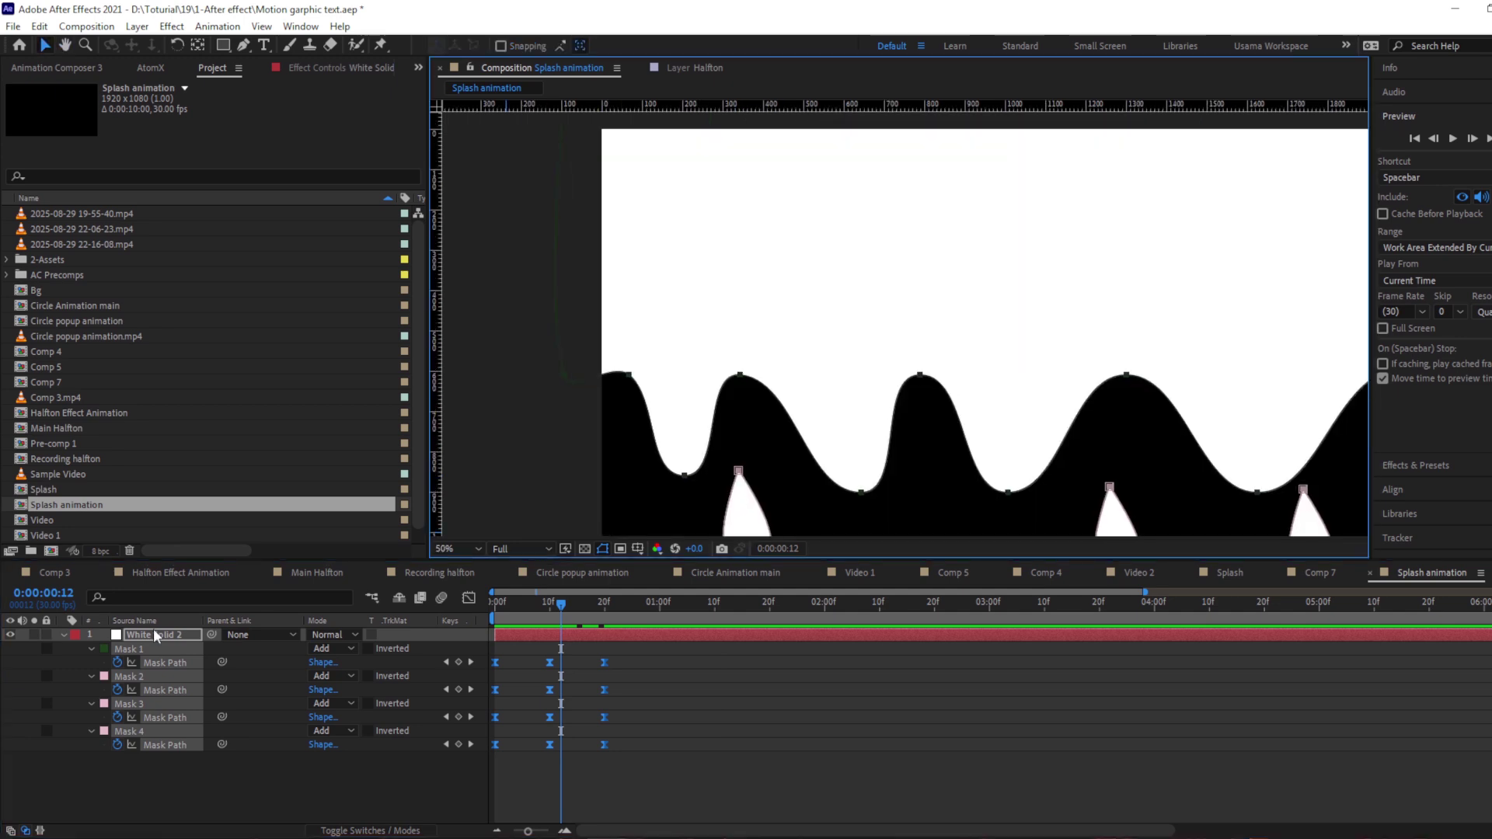
pyautogui.click(152, 634)
pyautogui.click(243, 44)
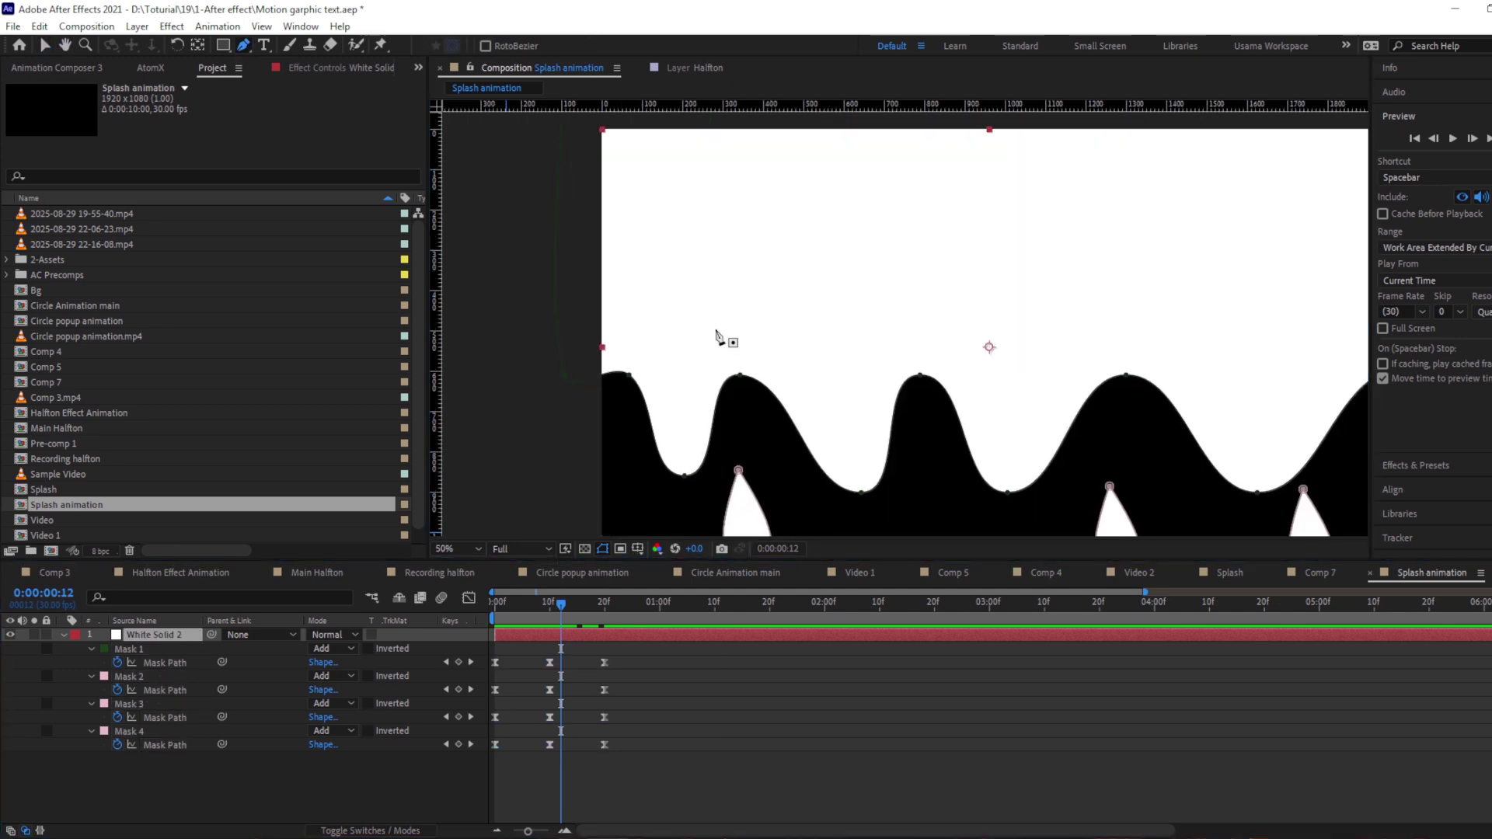
pyautogui.click(740, 375)
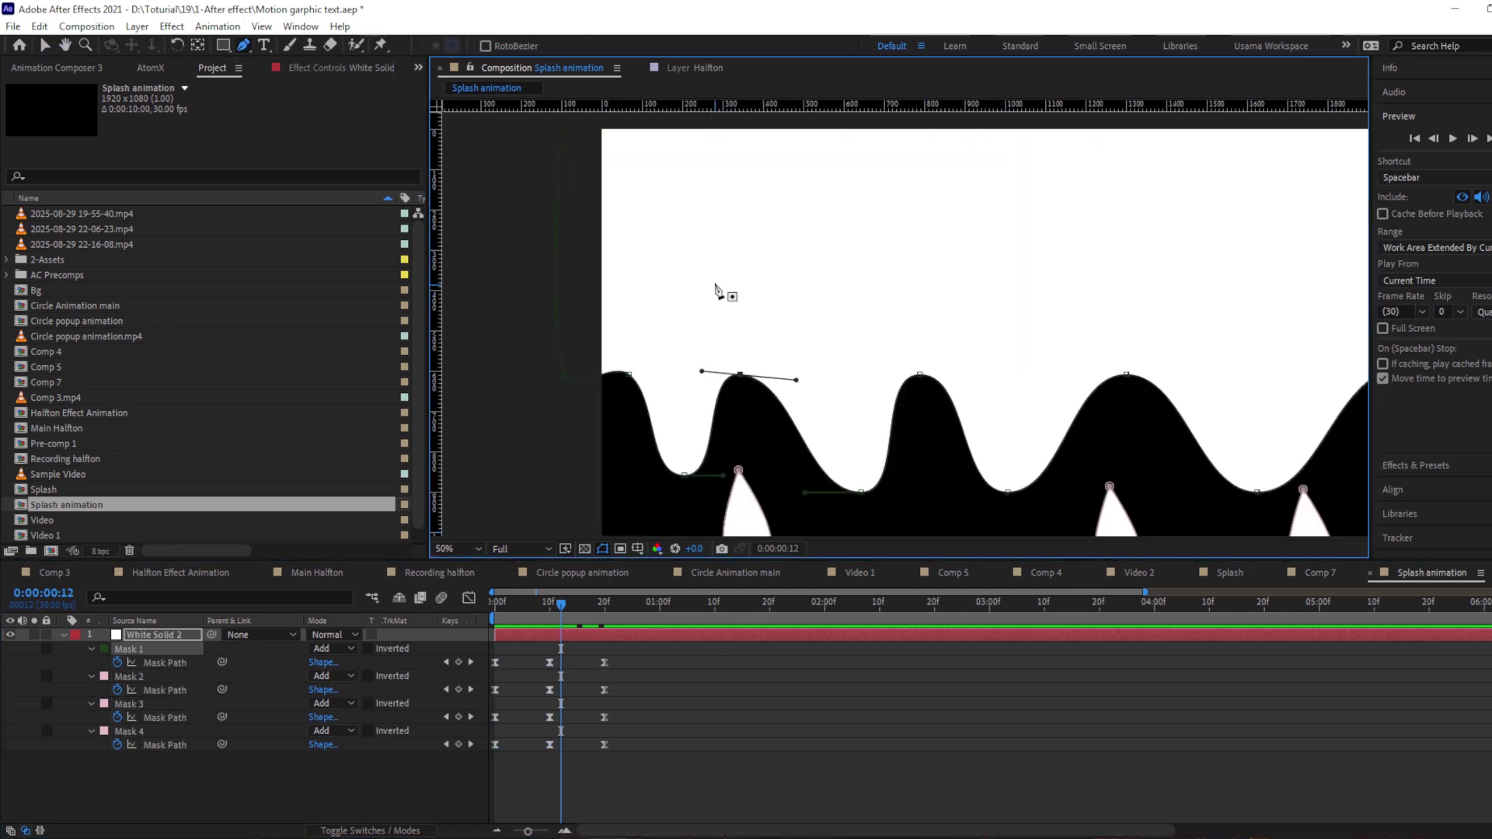
pyautogui.click(698, 190)
pyautogui.click(730, 367)
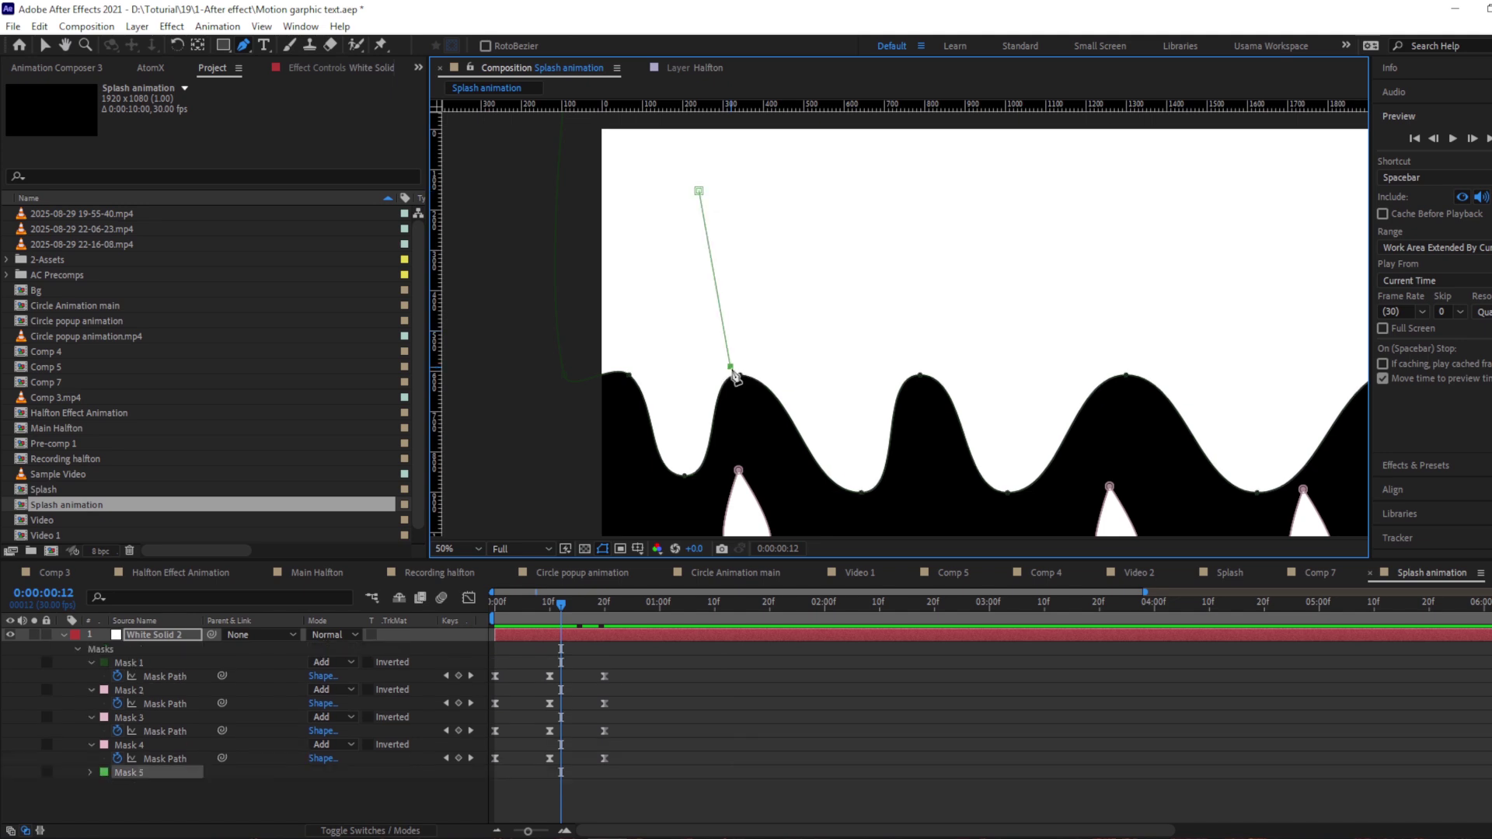
pyautogui.moveTo(735, 379); pyautogui.dragTo(744, 380)
pyautogui.moveTo(699, 190); pyautogui.dragTo(692, 174)
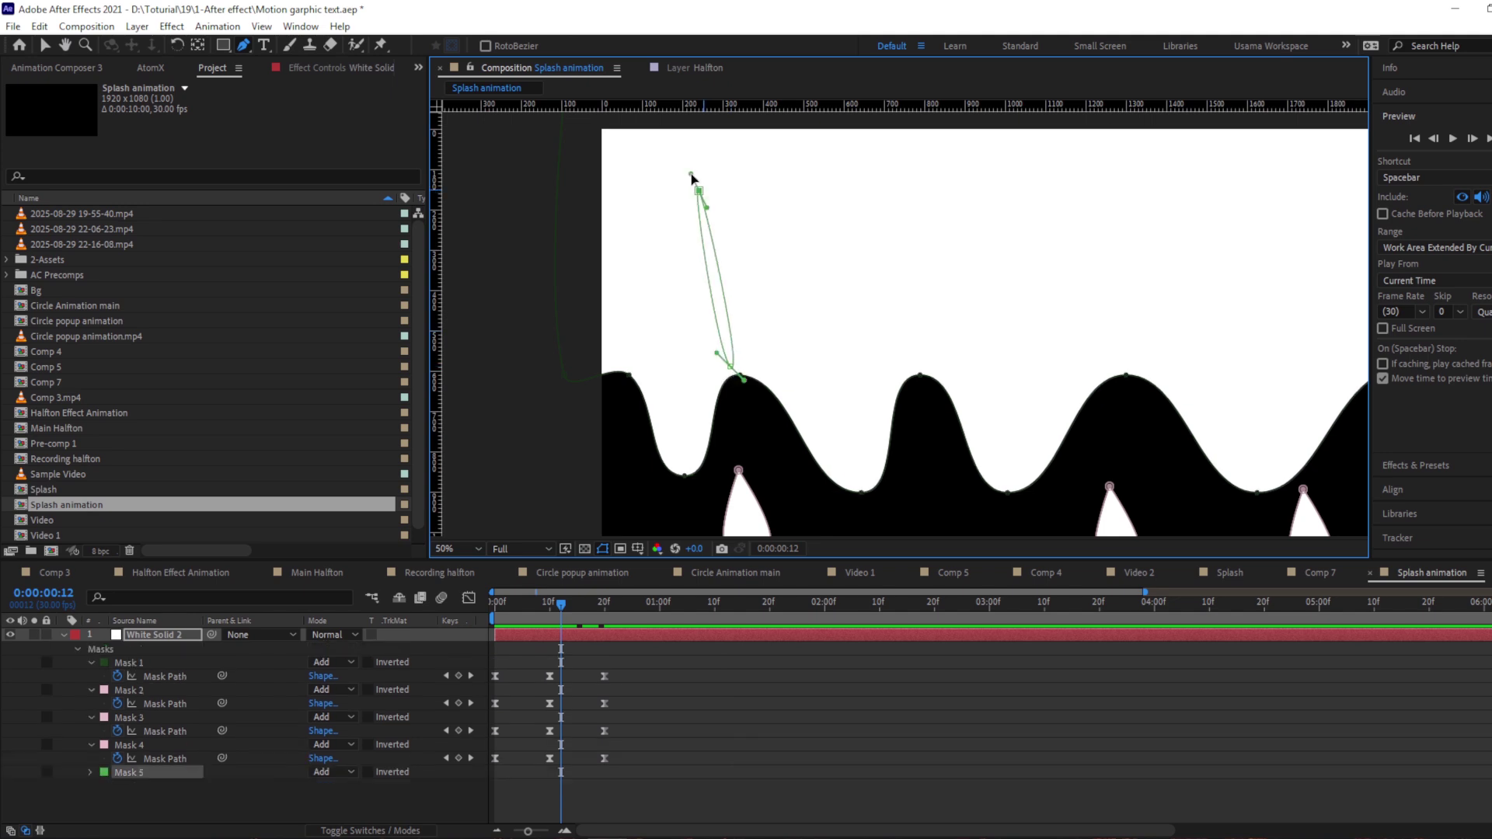
pyautogui.click(333, 772)
pyautogui.click(330, 684)
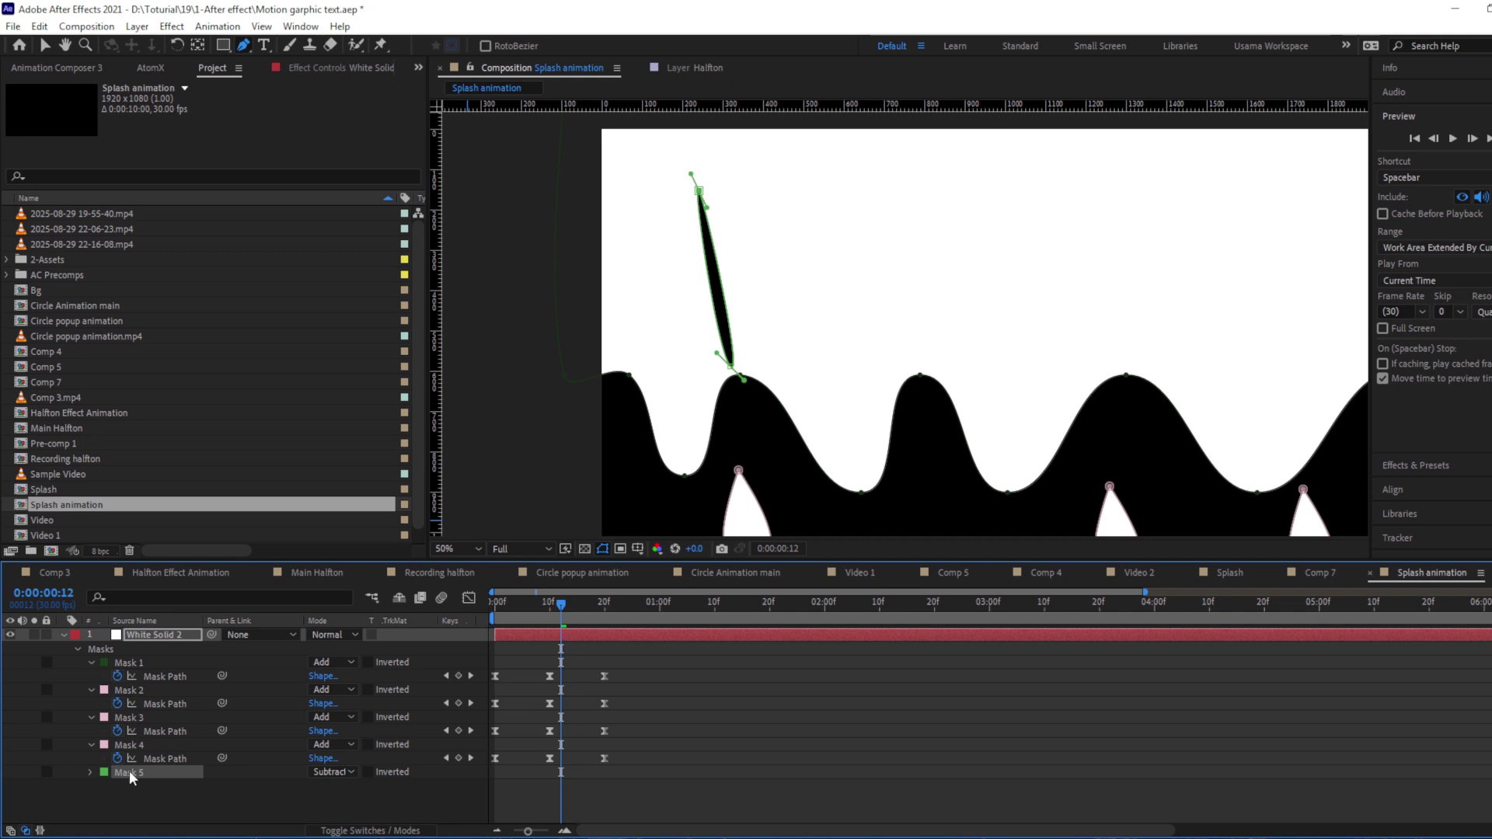
# Shorten the Mask 5 sliver by moving its upper point down about 120 px and right about 40 px.
pyautogui.hotkey('shift', 'Down')
pyautogui.hotkey('shift', 'Down')
pyautogui.hotkey('shift', 'Down')
pyautogui.hotkey('shift', 'Down')
pyautogui.hotkey('shift', 'Down')
pyautogui.hotkey('shift', 'Down')
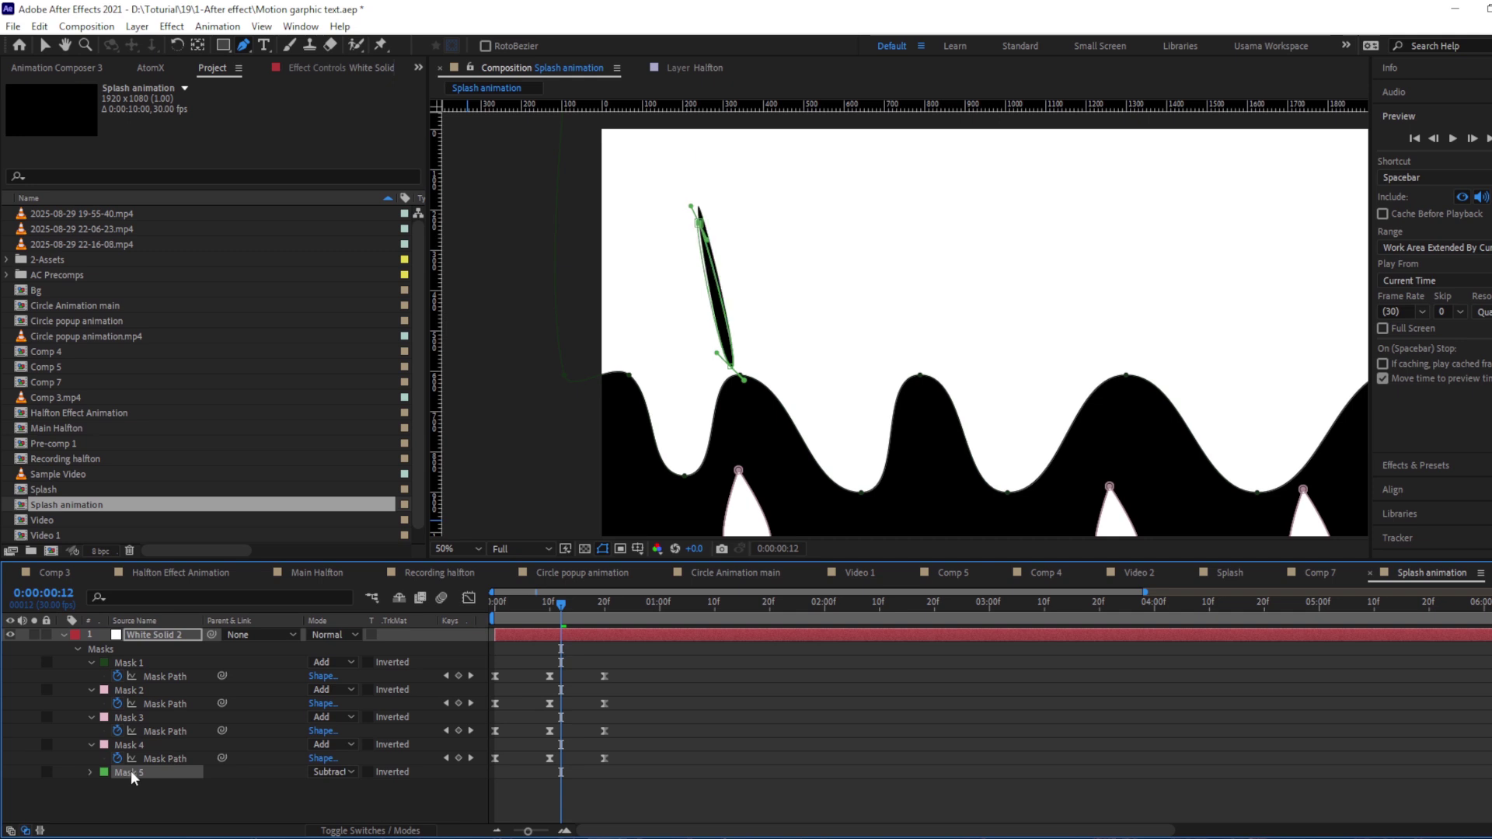
pyautogui.press('m')
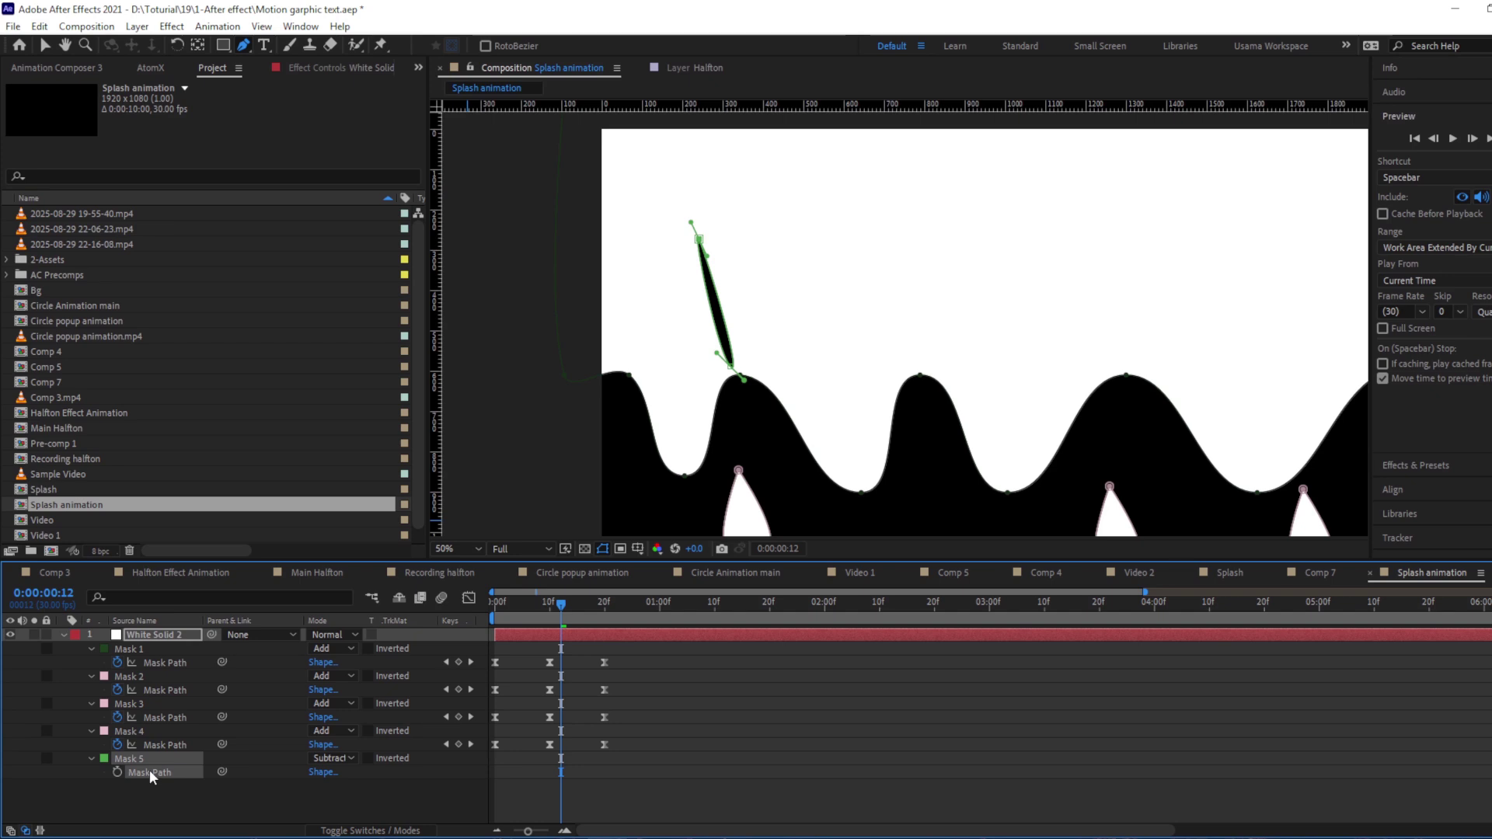
pyautogui.hotkey('shift', 'Right')
pyautogui.hotkey('shift', 'Right')
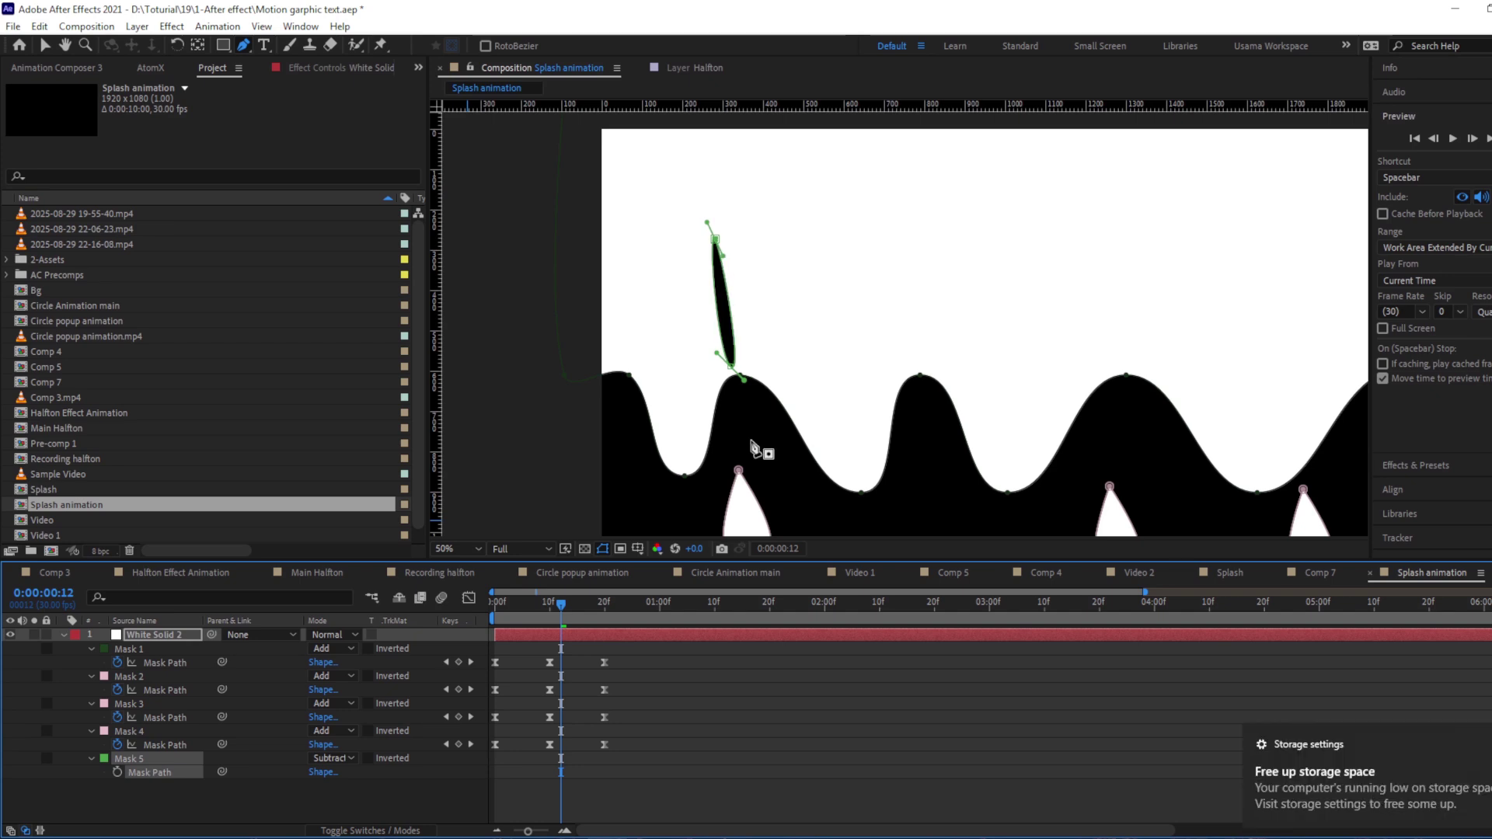
# Move the lower point of the Mask 5 sliver down about 40 px and right about 24 px so it meets the black crest.
pyautogui.press('v')
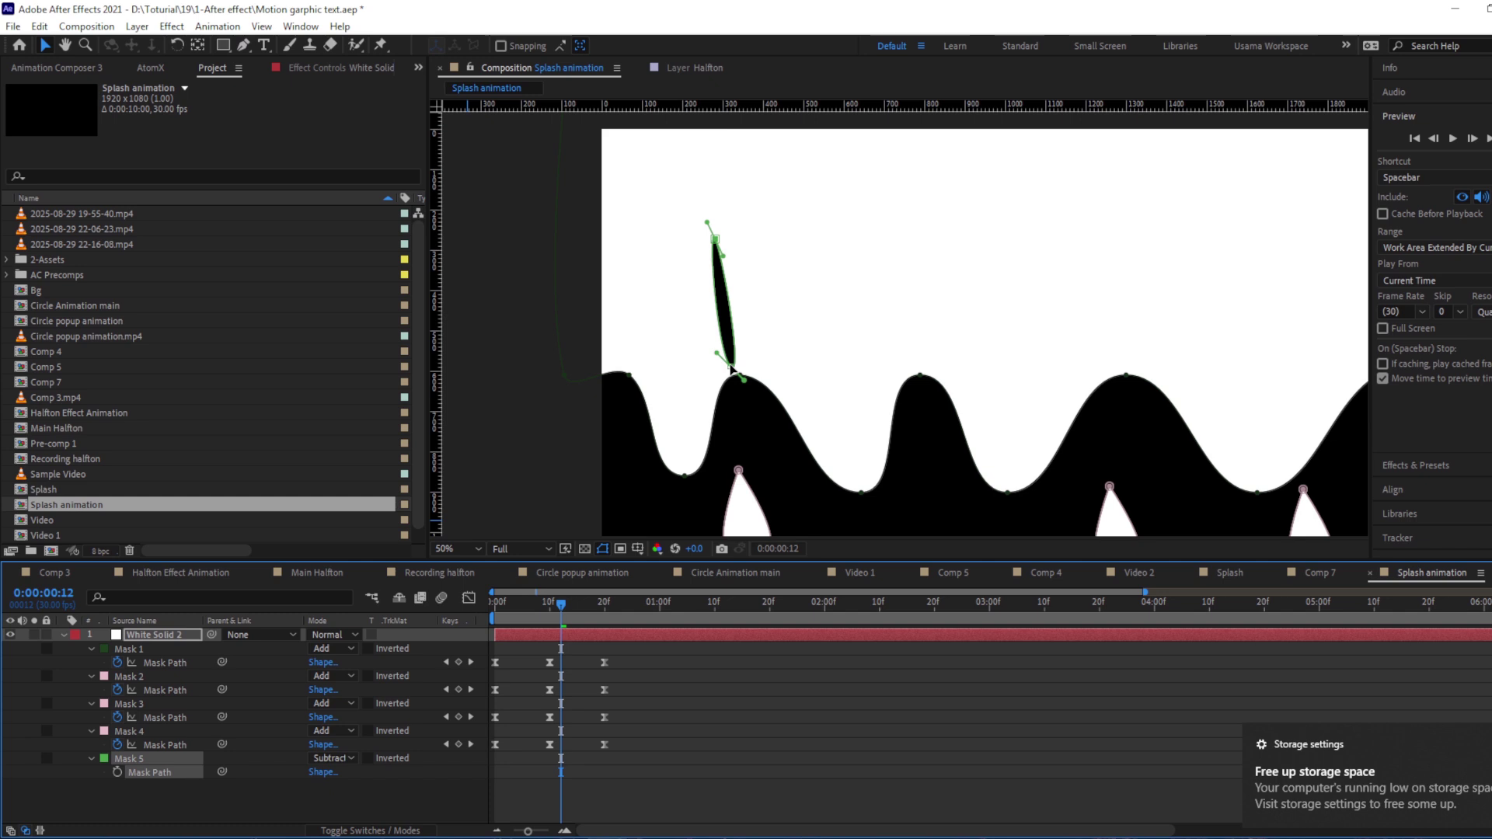
pyautogui.click(731, 370)
pyautogui.hotkey('shift', 'Down')
pyautogui.hotkey('shift', 'Down')
pyautogui.press('Right')
pyautogui.press('Right')
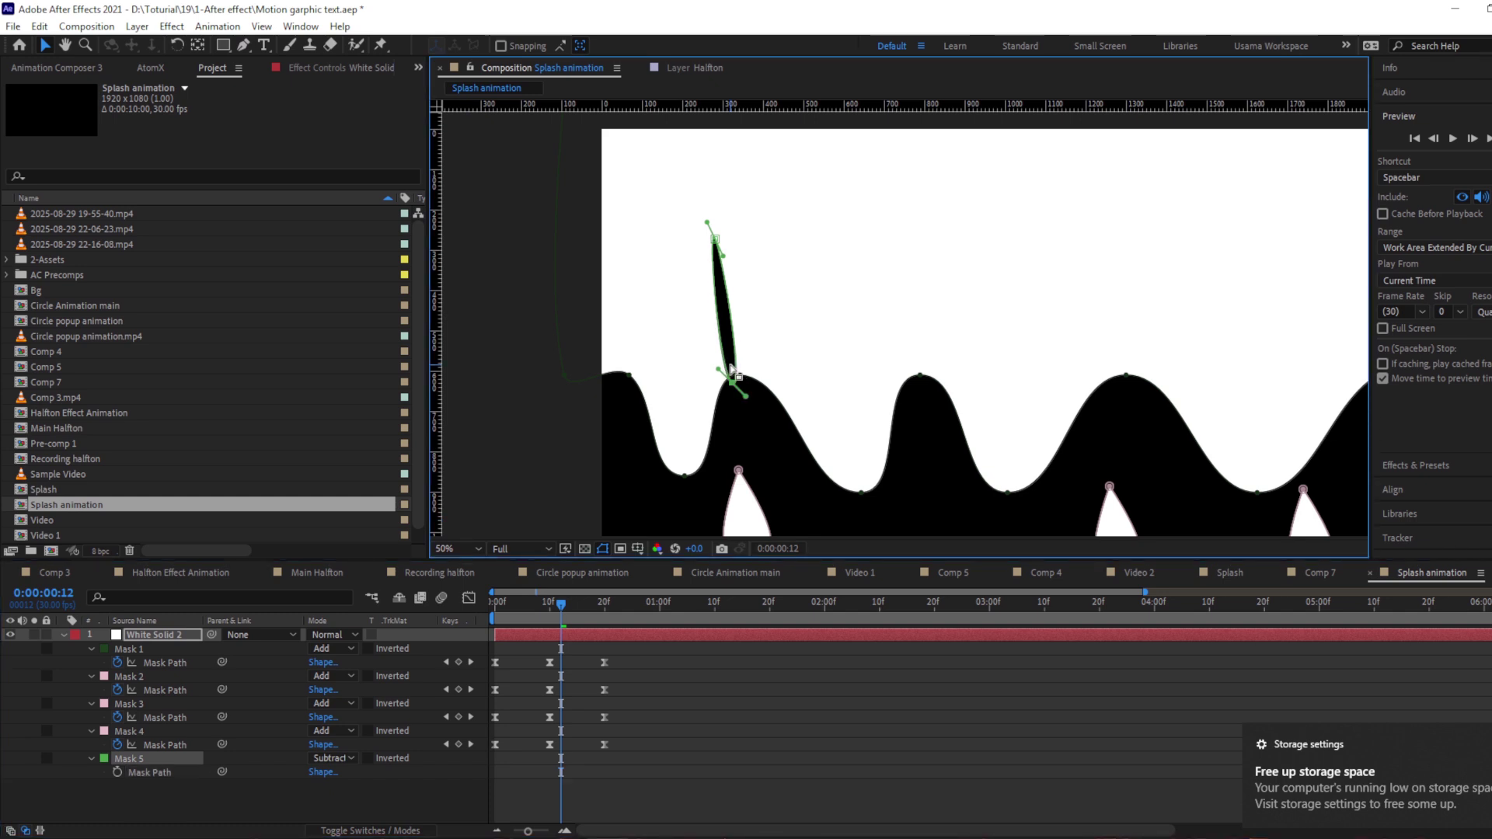
pyautogui.hotkey('shift', 'Right')
# Duplicate Mask 5 and move the copy about 460 px right and 40 px down onto the next crest.
pyautogui.hotkey('ctrl', 'd')
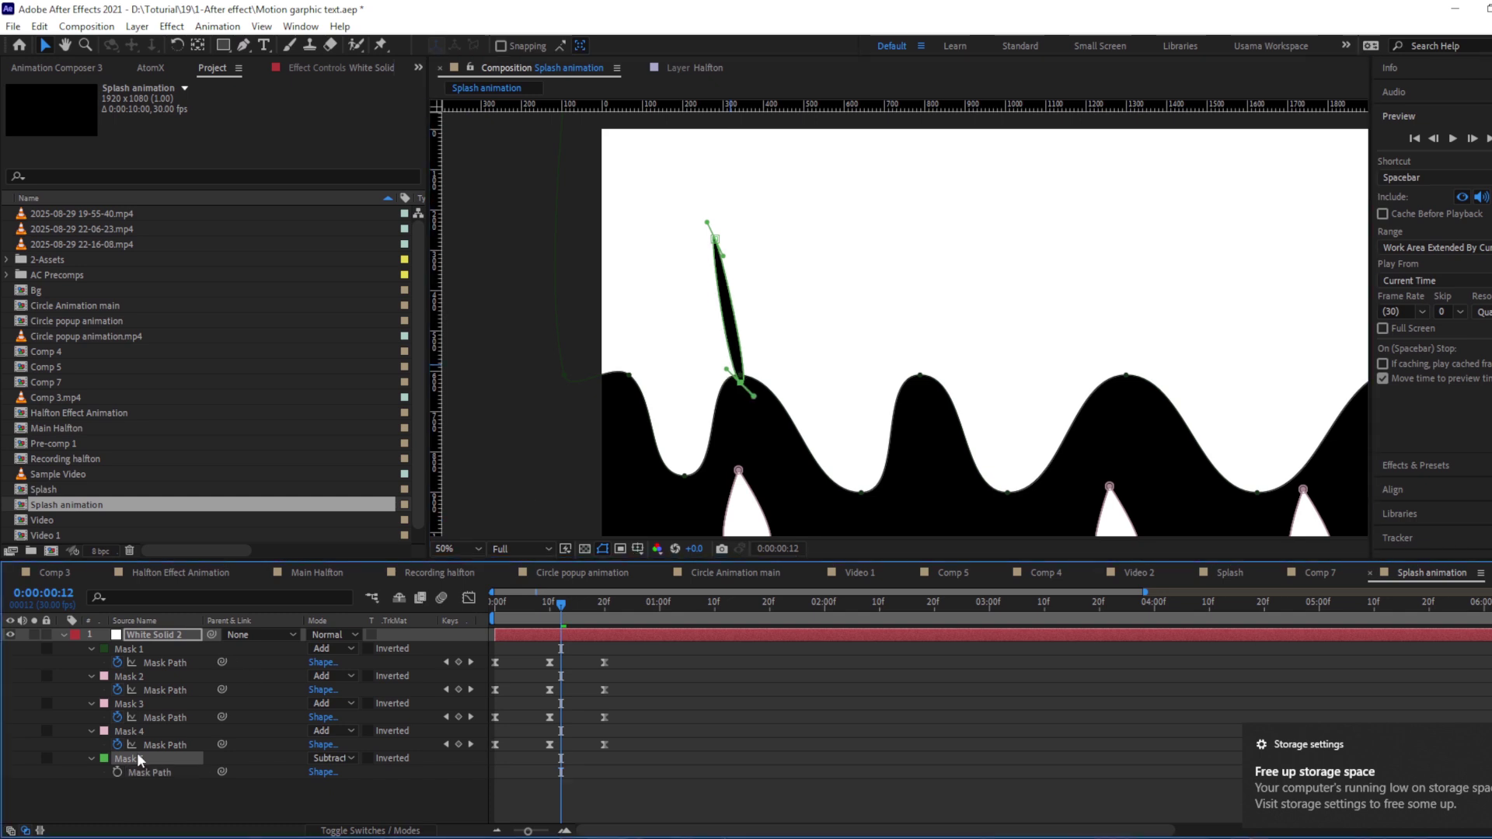
pyautogui.hotkey('shift', 'Right')
pyautogui.hotkey('shift', 'Right')
pyautogui.hotkey('shift', 'Right')
pyautogui.hotkey('shift', 'Right')
pyautogui.hotkey('shift', 'Right')
pyautogui.hotkey('shift', 'Right')
pyautogui.hotkey('shift', 'Right')
pyautogui.hotkey('shift', 'Right')
pyautogui.hotkey('shift', 'Right')
pyautogui.hotkey('shift', 'Right')
pyautogui.hotkey('shift', 'Right')
pyautogui.hotkey('shift', 'Right')
pyautogui.hotkey('shift', 'Right')
pyautogui.hotkey('shift', 'Right')
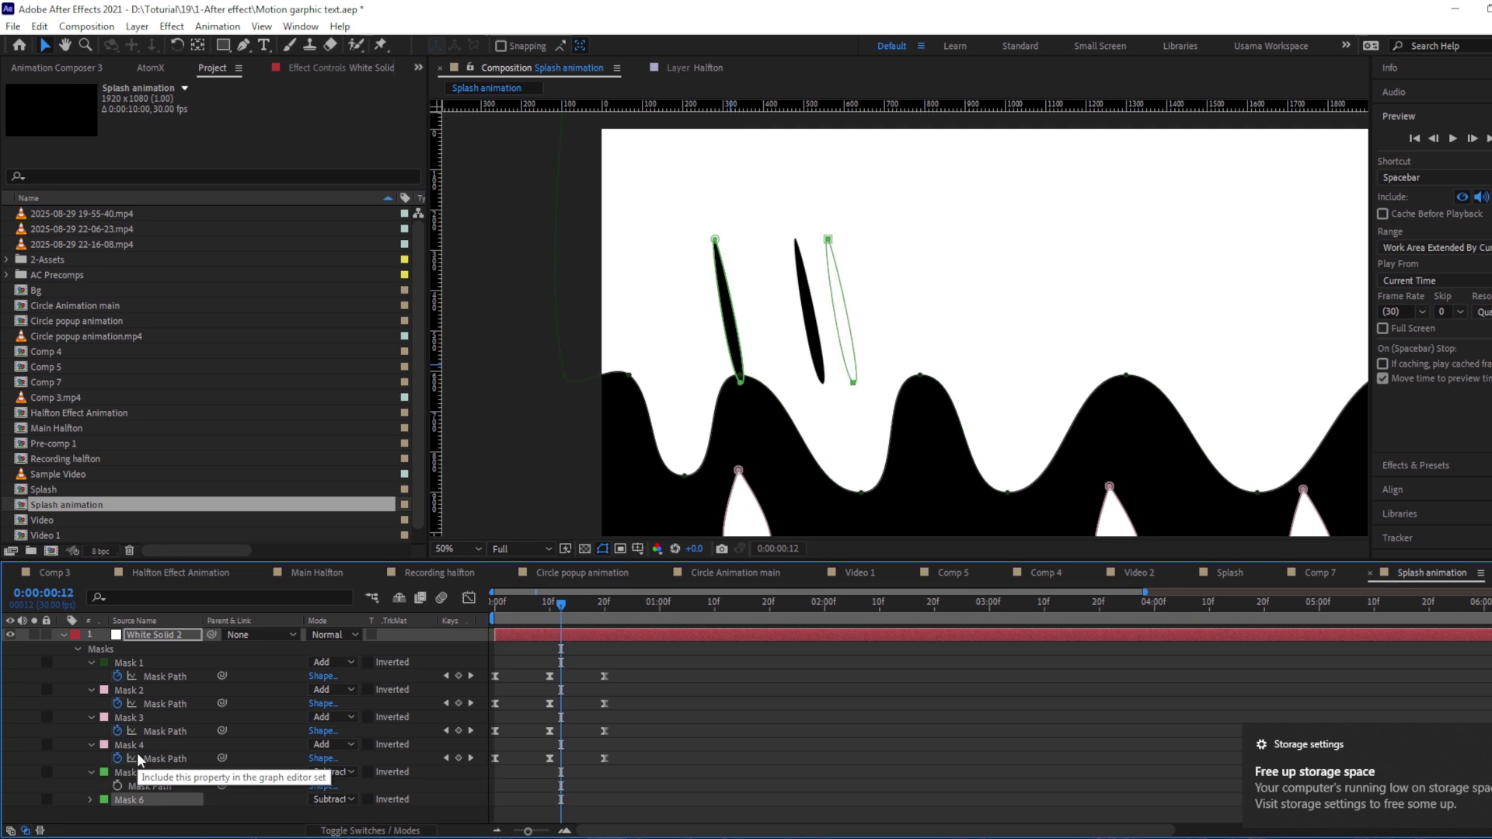
pyautogui.hotkey('shift', 'Right')
pyautogui.hotkey('shift', 'Right')
pyautogui.hotkey('shift', 'Right')
pyautogui.hotkey('shift', 'Right')
pyautogui.hotkey('shift', 'Down')
pyautogui.hotkey('shift', 'Down')
pyautogui.hotkey('shift', 'Right')
pyautogui.hotkey('shift', 'Right')
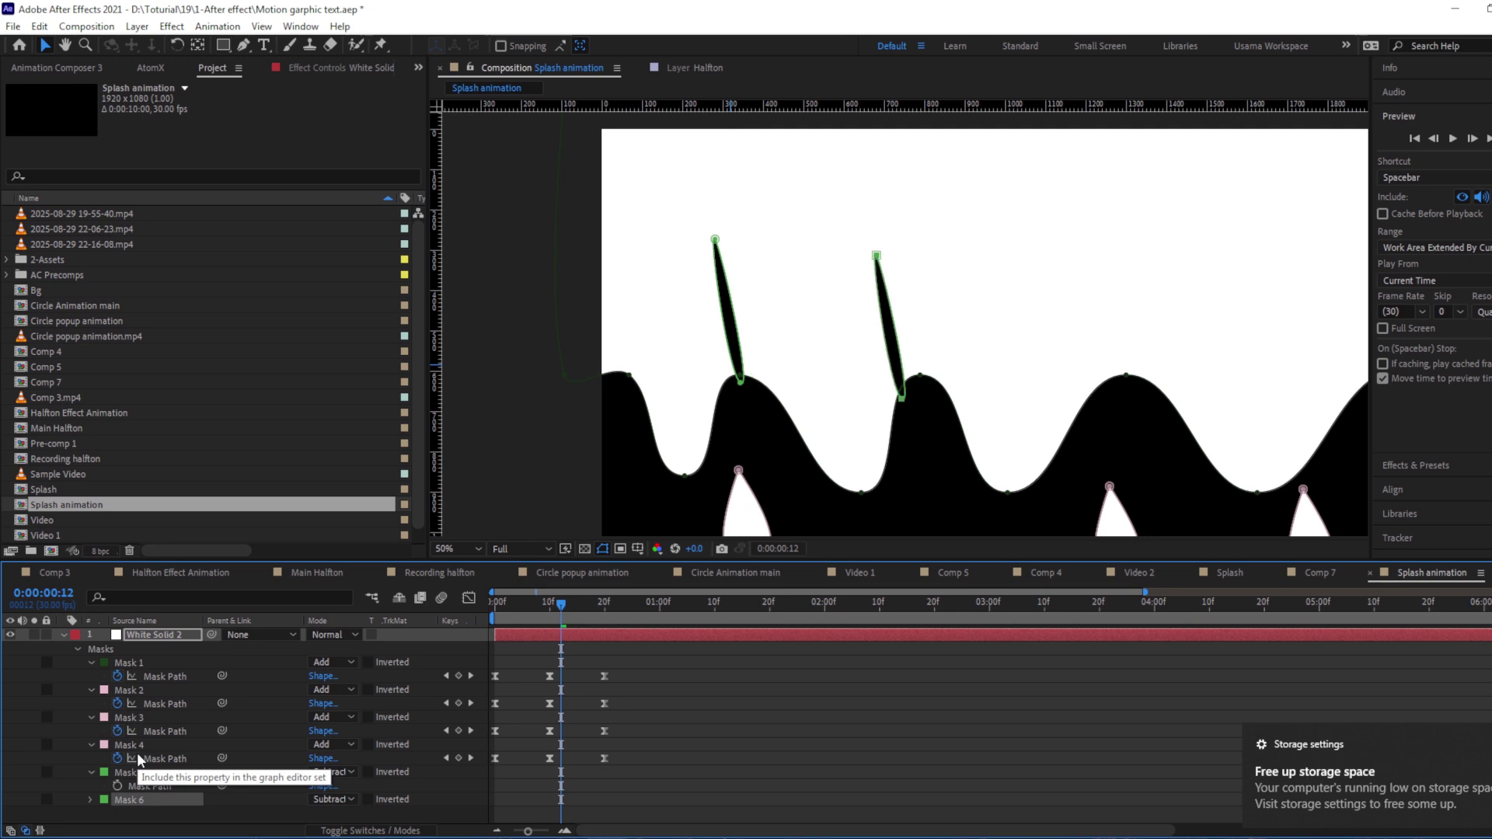
pyautogui.hotkey('shift', 'Right')
pyautogui.hotkey('shift', 'Right')
pyautogui.hotkey('shift', 'Right')
pyautogui.hotkey('shift', 'Right')
pyautogui.hotkey('shift', 'Left')
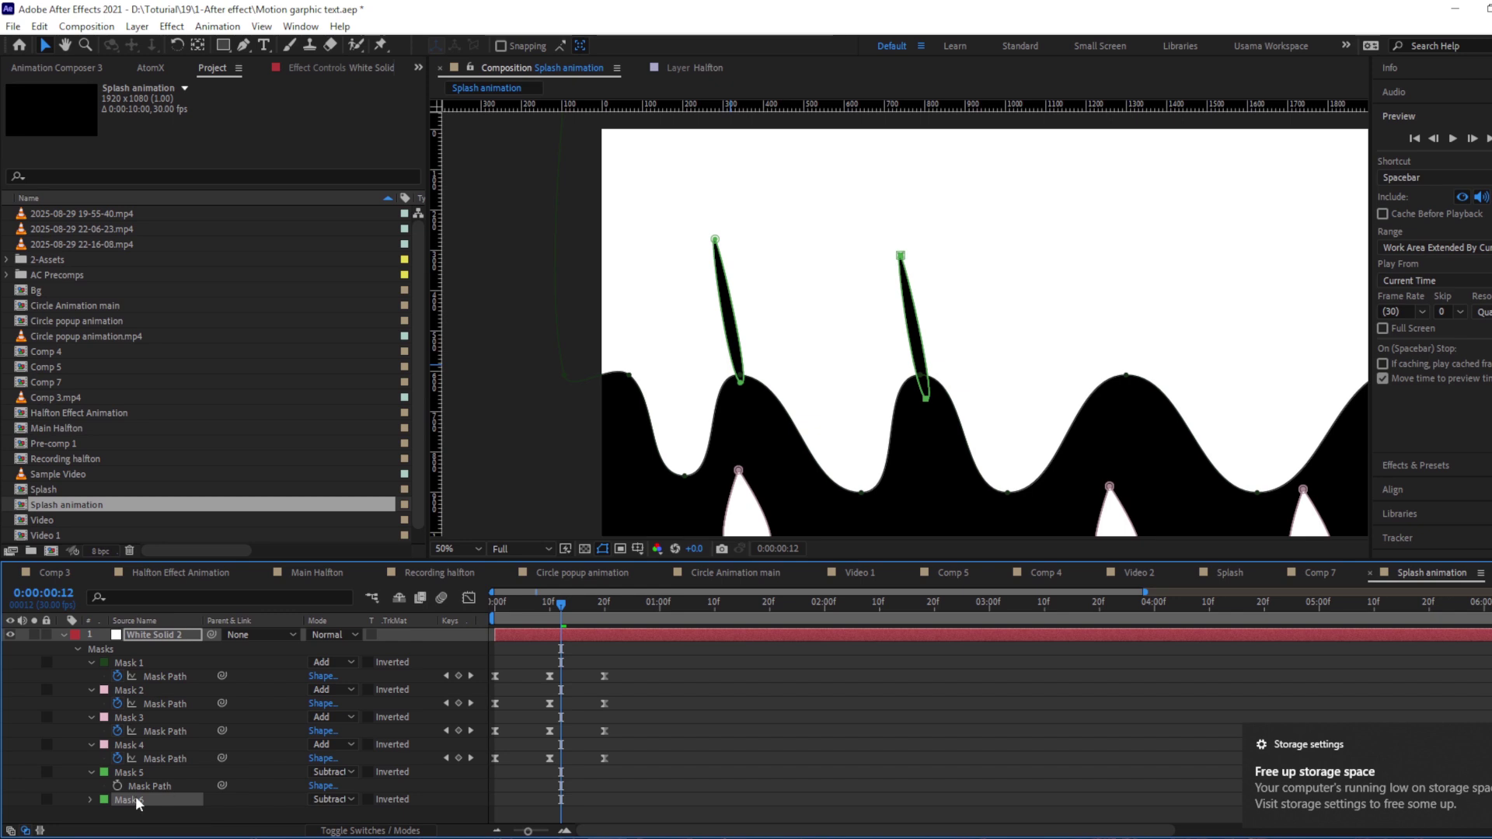
# Duplicate Mask 6 and move the copy about 500 px right onto the wide crest near 1300 px.
pyautogui.hotkey('ctrl', 'd')
pyautogui.hotkey('shift', 'Right')
pyautogui.hotkey('shift', 'Right')
pyautogui.hotkey('shift', 'Right')
pyautogui.hotkey('shift', 'Right')
pyautogui.hotkey('shift', 'Right')
pyautogui.hotkey('shift', 'Right')
pyautogui.hotkey('shift', 'Right')
pyautogui.hotkey('shift', 'Right')
pyautogui.hotkey('shift', 'Right')
pyautogui.hotkey('shift', 'Right')
pyautogui.hotkey('shift', 'Right')
pyautogui.hotkey('shift', 'Right')
pyautogui.hotkey('shift', 'Right')
pyautogui.hotkey('shift', 'Right')
pyautogui.hotkey('shift', 'Right')
pyautogui.hotkey('shift', 'Right')
pyautogui.hotkey('shift', 'Right')
pyautogui.hotkey('shift', 'Right')
pyautogui.hotkey('shift', 'Right')
pyautogui.hotkey('shift', 'Right')
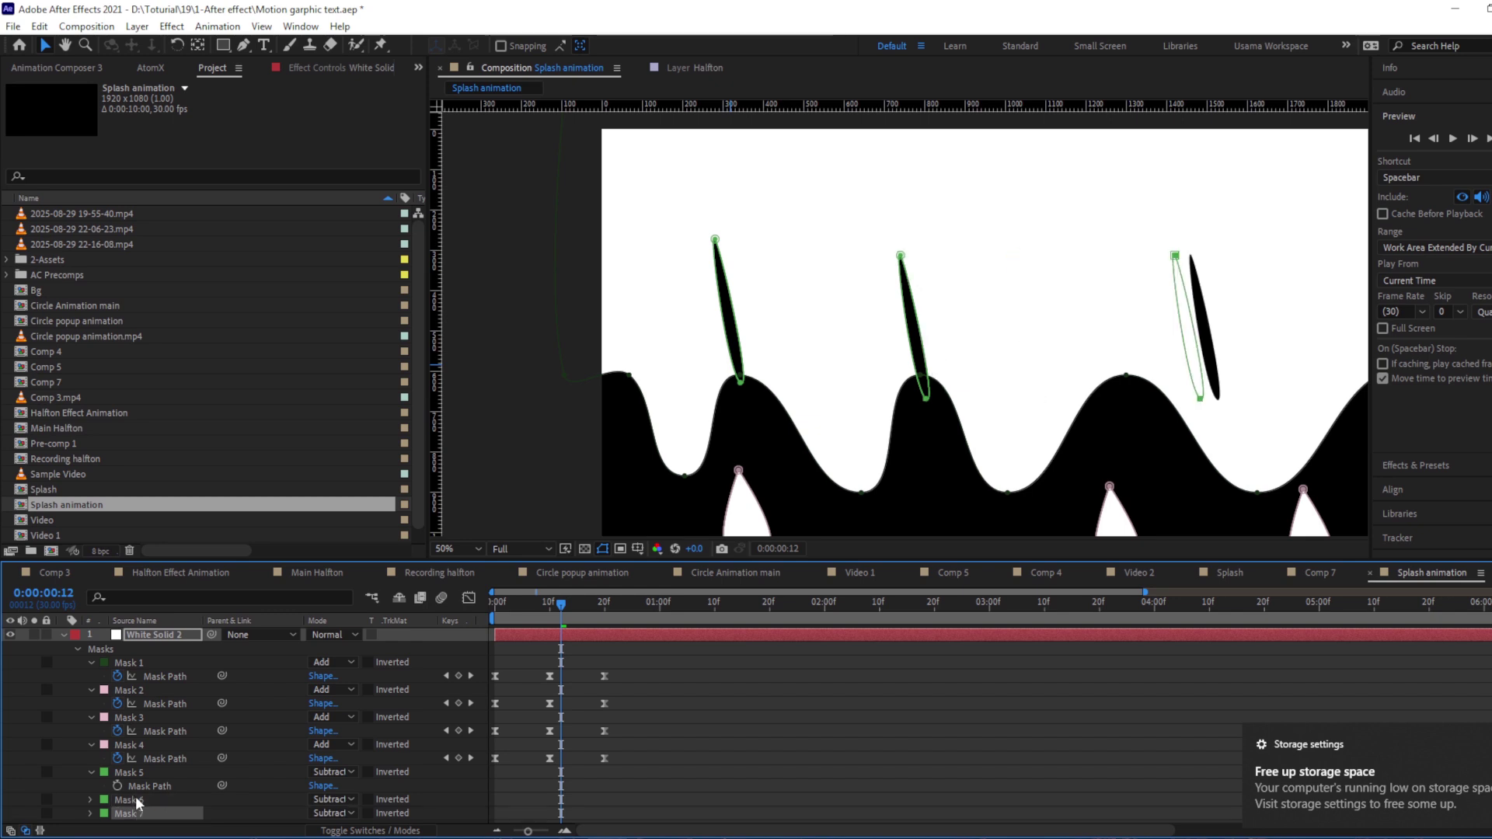
pyautogui.hotkey('shift', 'Left')
pyautogui.hotkey('shift', 'Left')
pyautogui.hotkey('shift', 'Left')
pyautogui.hotkey('shift', 'Left')
pyautogui.hotkey('shift', 'Left')
pyautogui.hotkey('shift', 'Left')
pyautogui.hotkey('shift', 'Left')
pyautogui.hotkey('shift', 'Left')
pyautogui.hotkey('shift', 'Left')
pyautogui.hotkey('shift', 'Left')
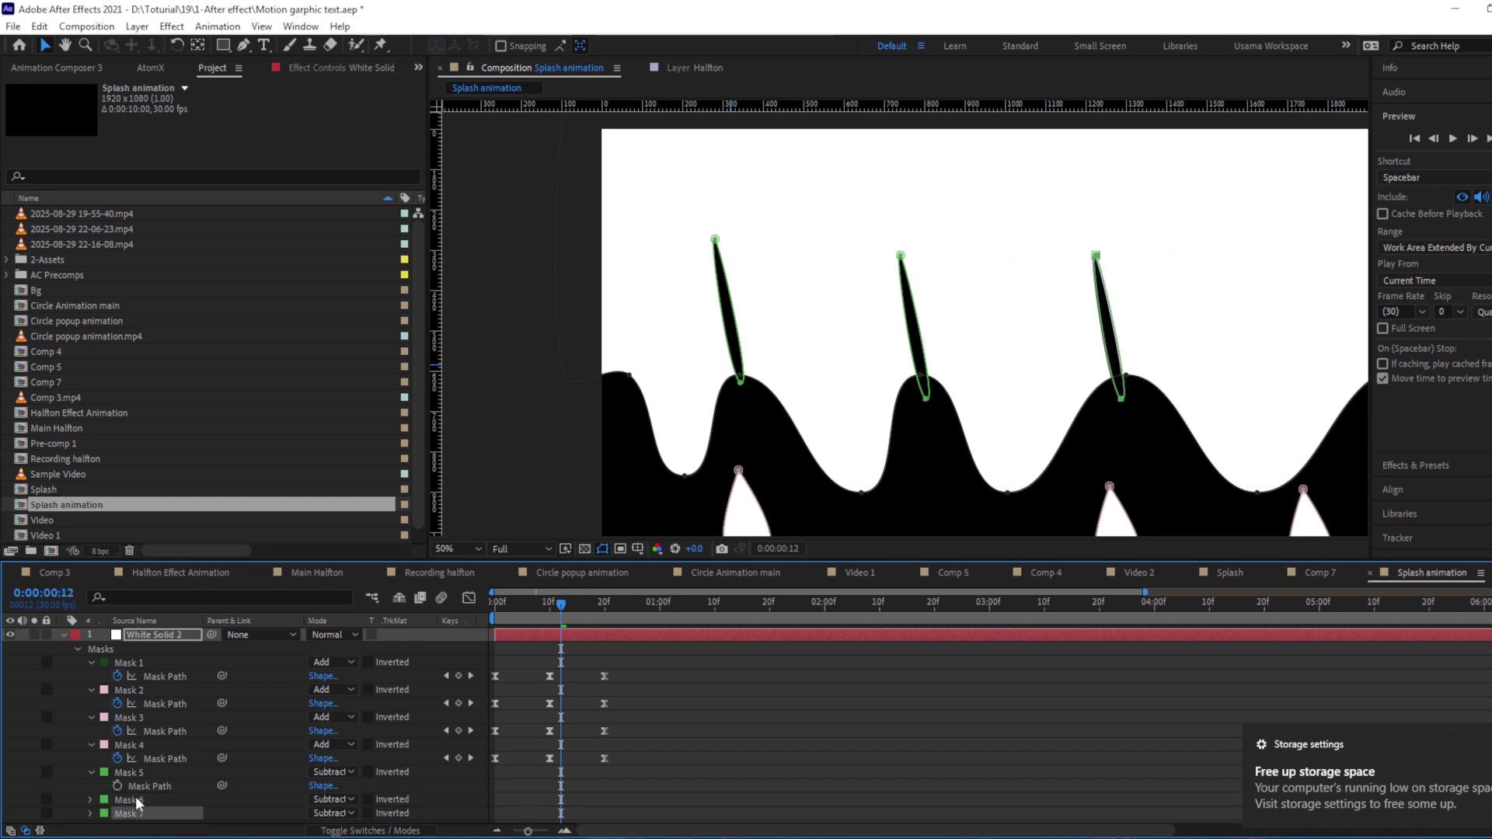
pyautogui.hotkey('shift', 'Right')
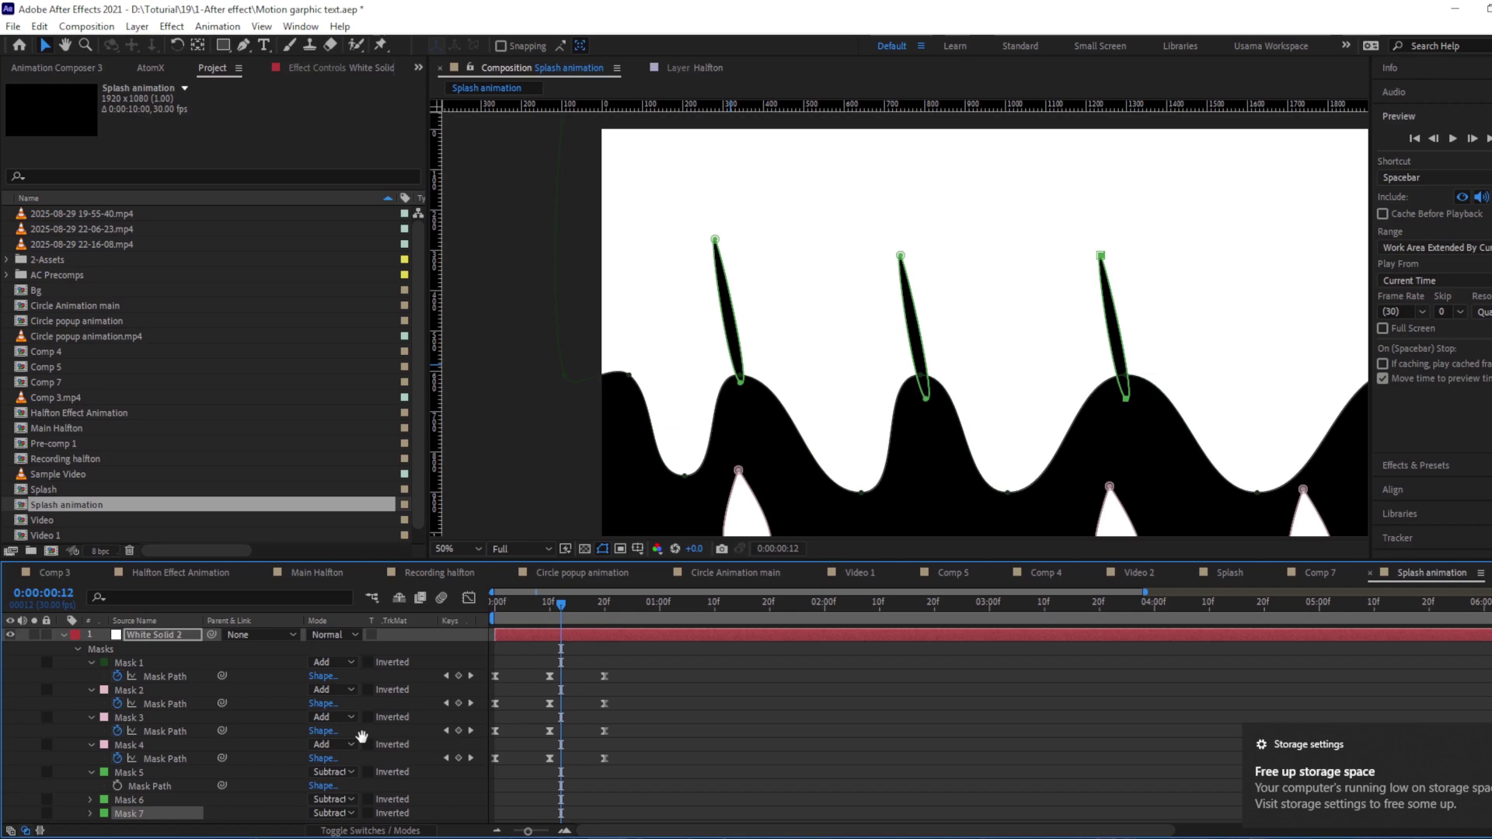
# Apply the Roughen Edges effect to the White Solid 2 layer.
pyautogui.press('h')
pyautogui.moveTo(1098, 447); pyautogui.dragTo(1047, 419)
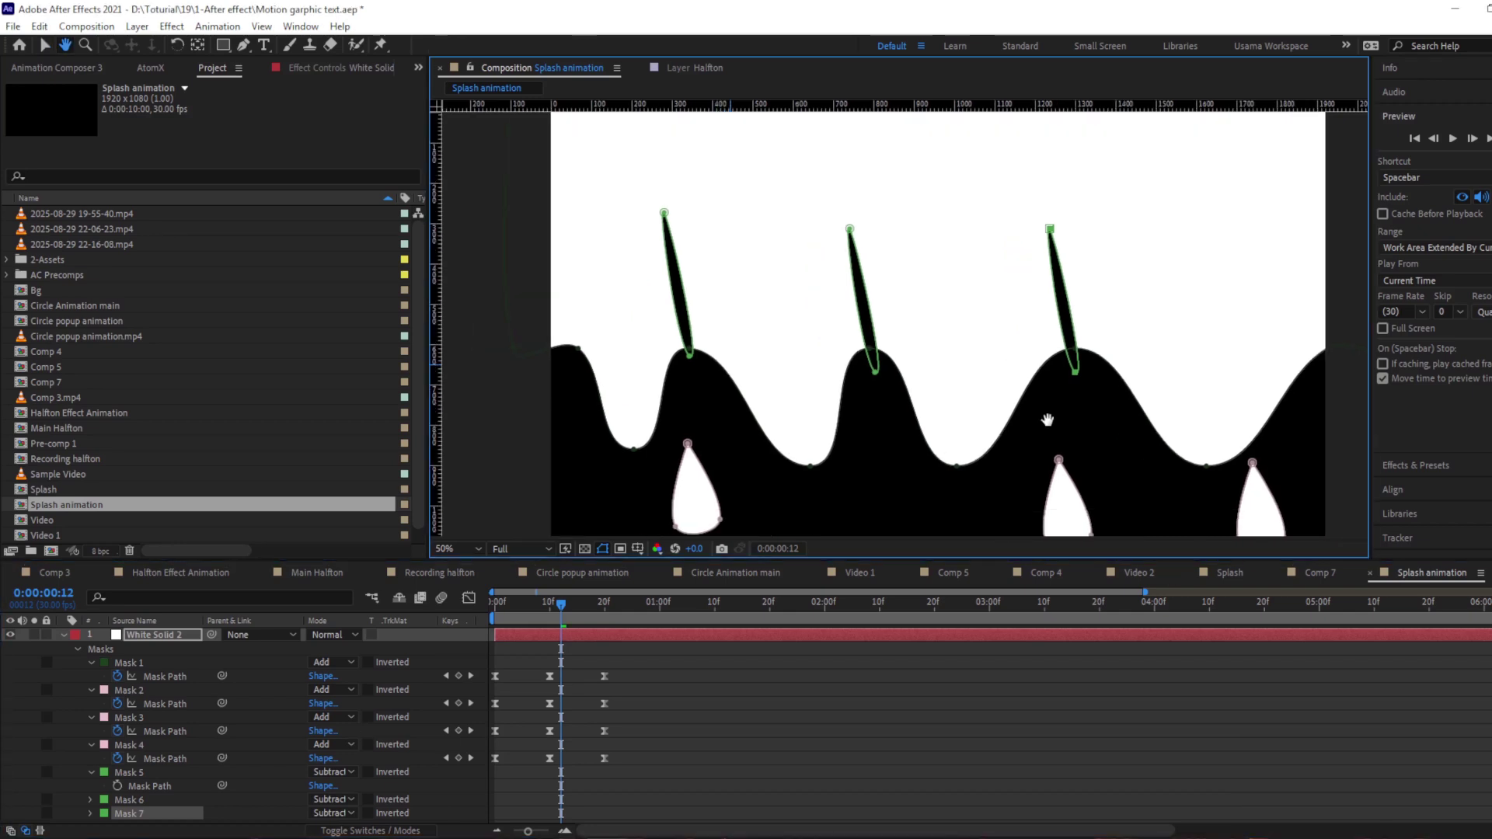
pyautogui.press('v')
pyautogui.click(148, 635)
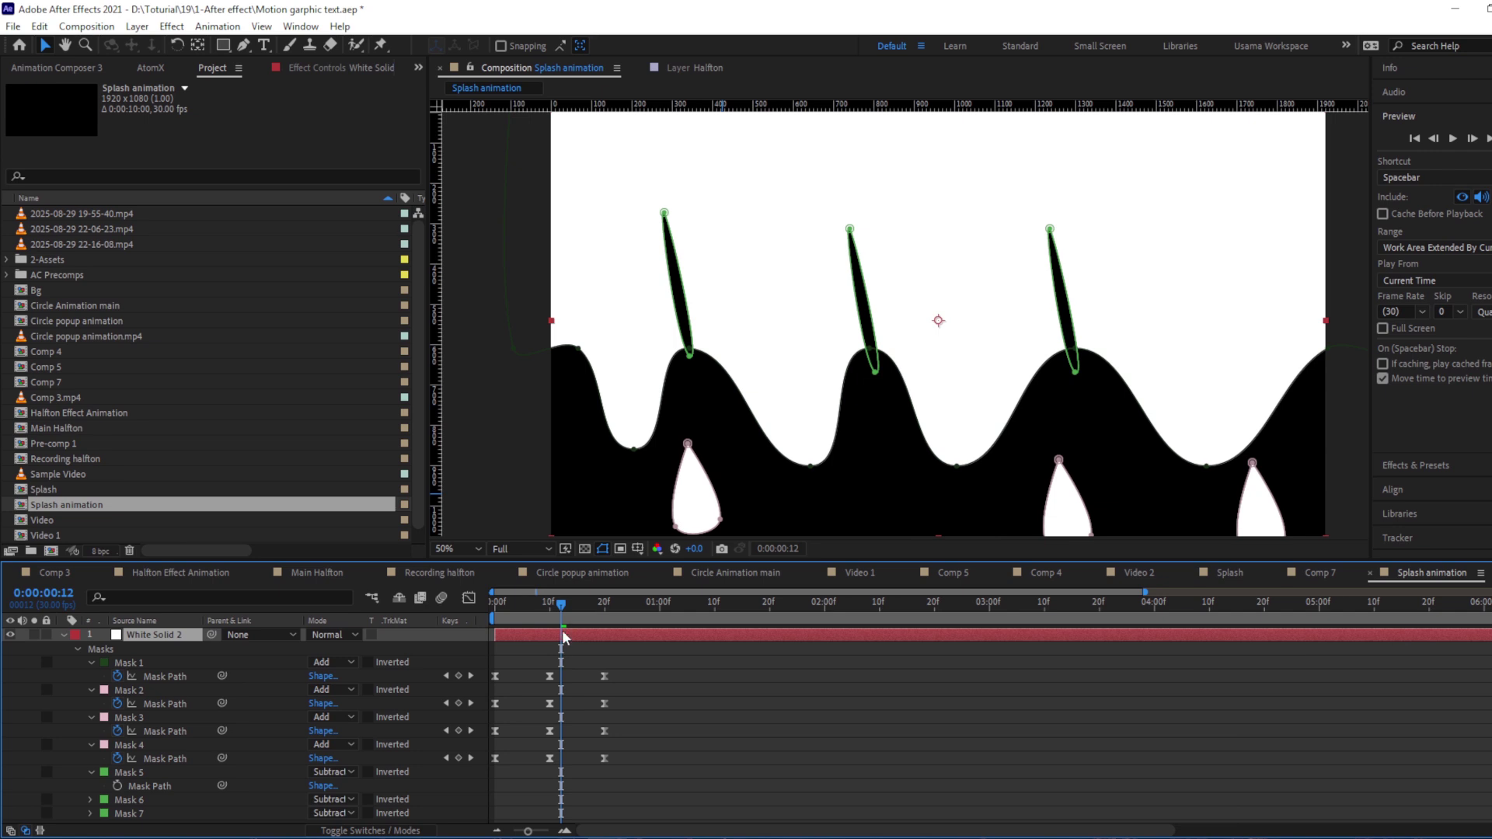
pyautogui.hotkey('ctrl', 'space')
pyautogui.write('ru')
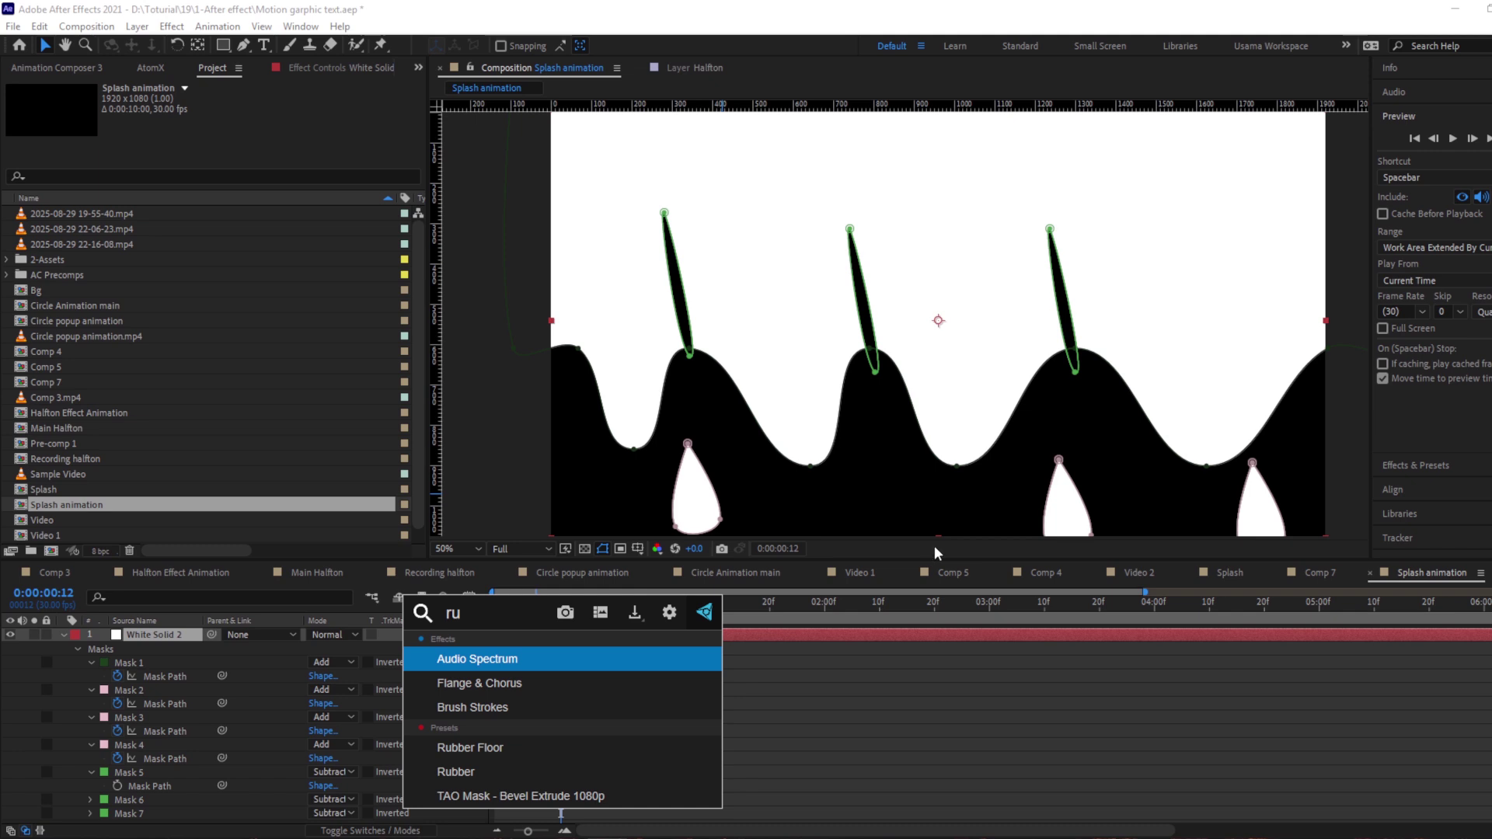
pyautogui.write('g')
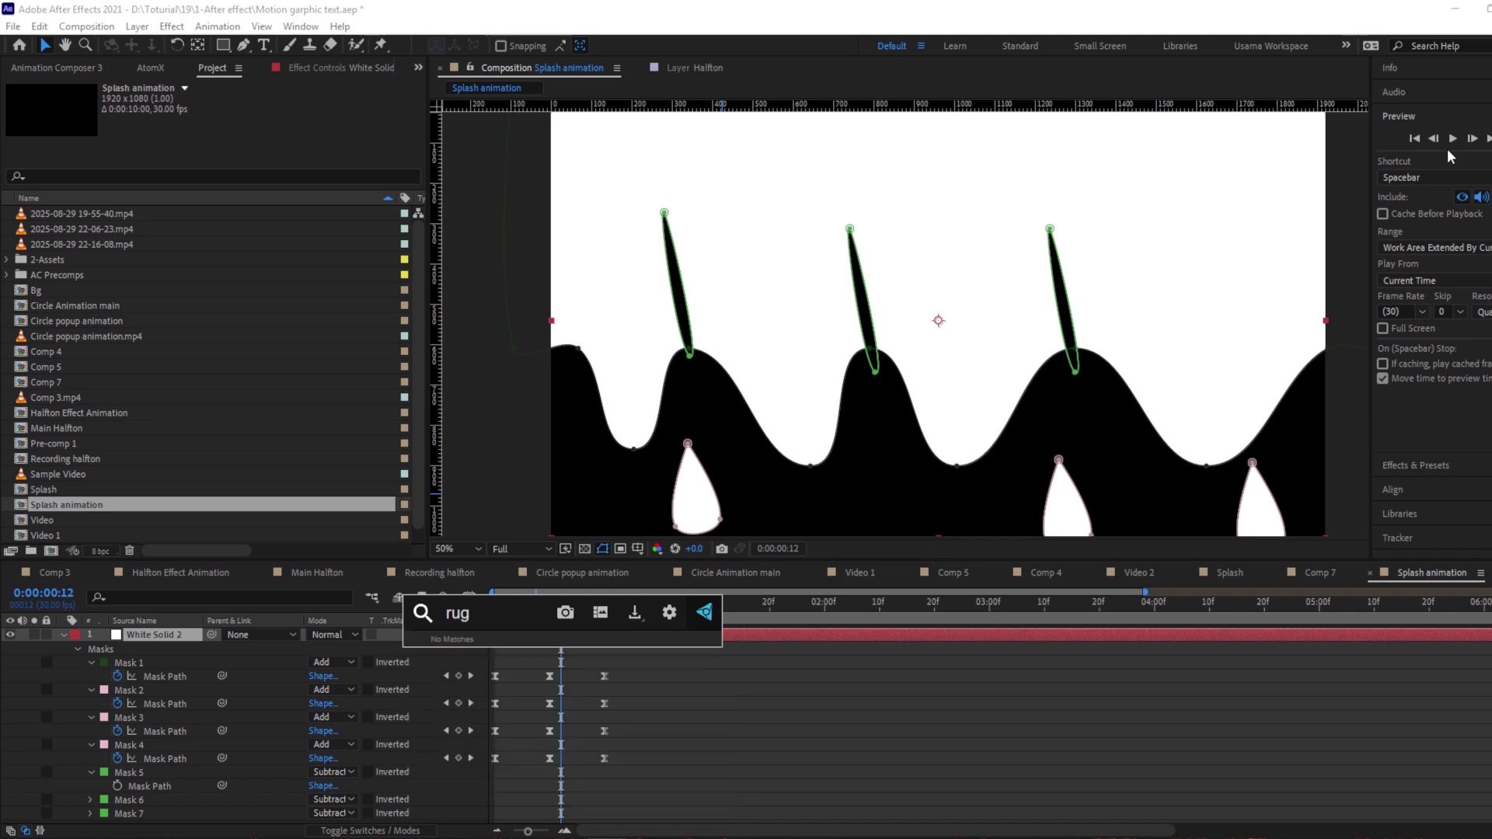
pyautogui.press('BackSpace')
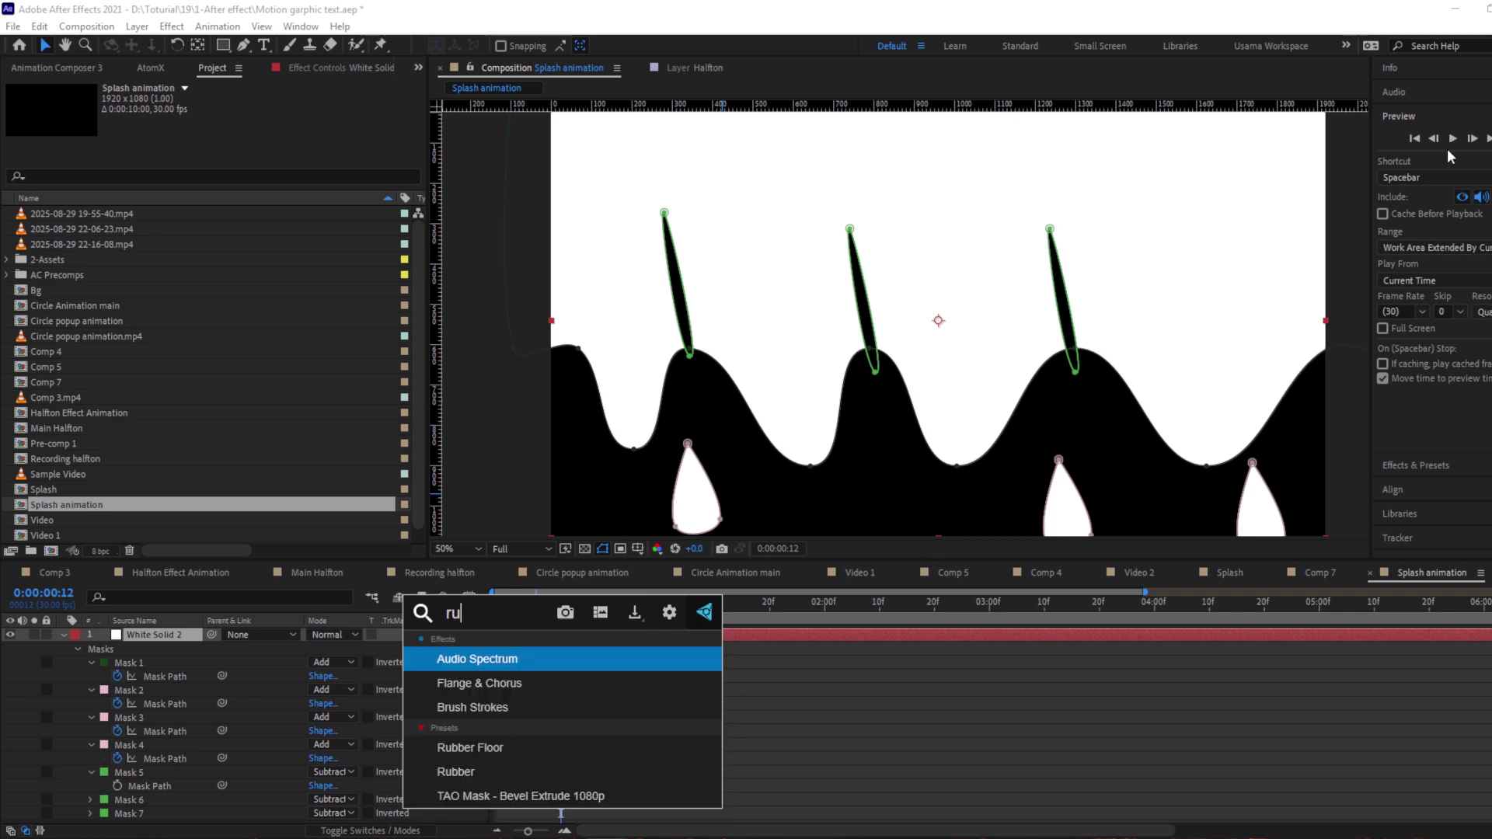
pyautogui.press('BackSpace')
pyautogui.press('BackSpace')
pyautogui.write('e')
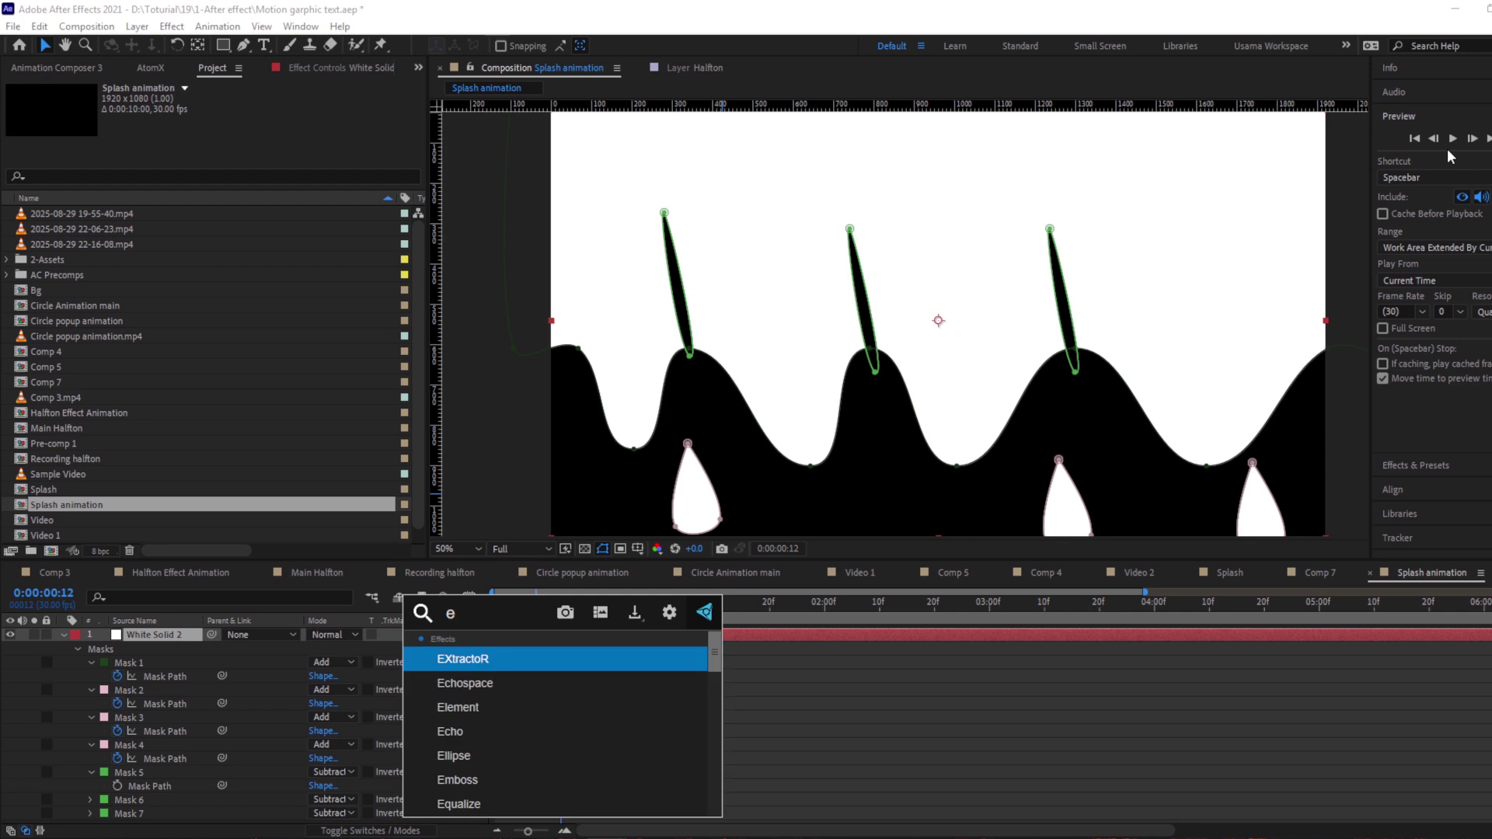
pyautogui.write('dg')
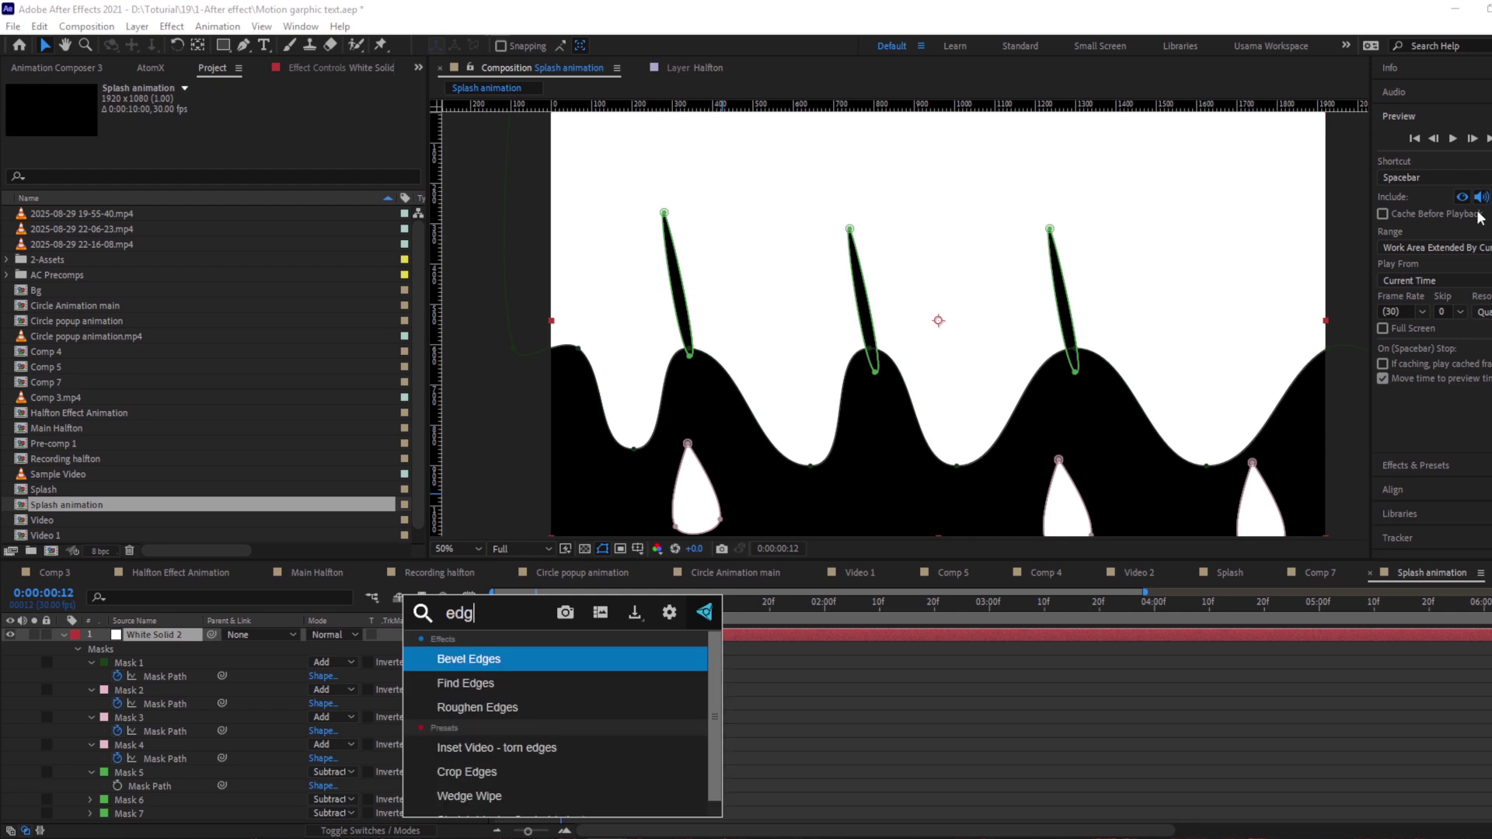
pyautogui.click(443, 703)
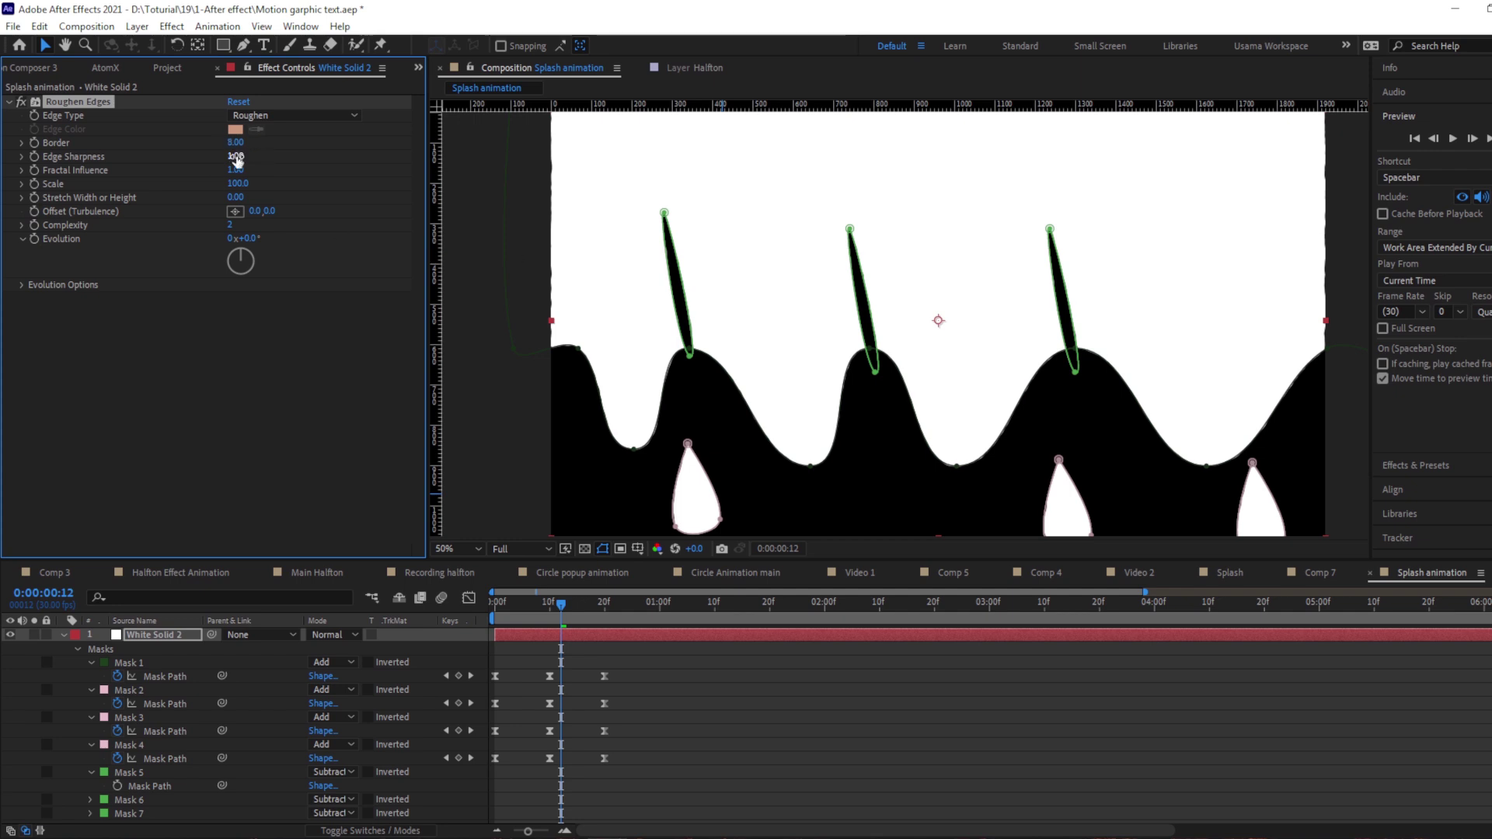
# Try Roughen Edges border values of 22.20 and 13.60 and check the white solid's edges with the layer deselected.
pyautogui.moveTo(234, 142); pyautogui.dragTo(345, 143)
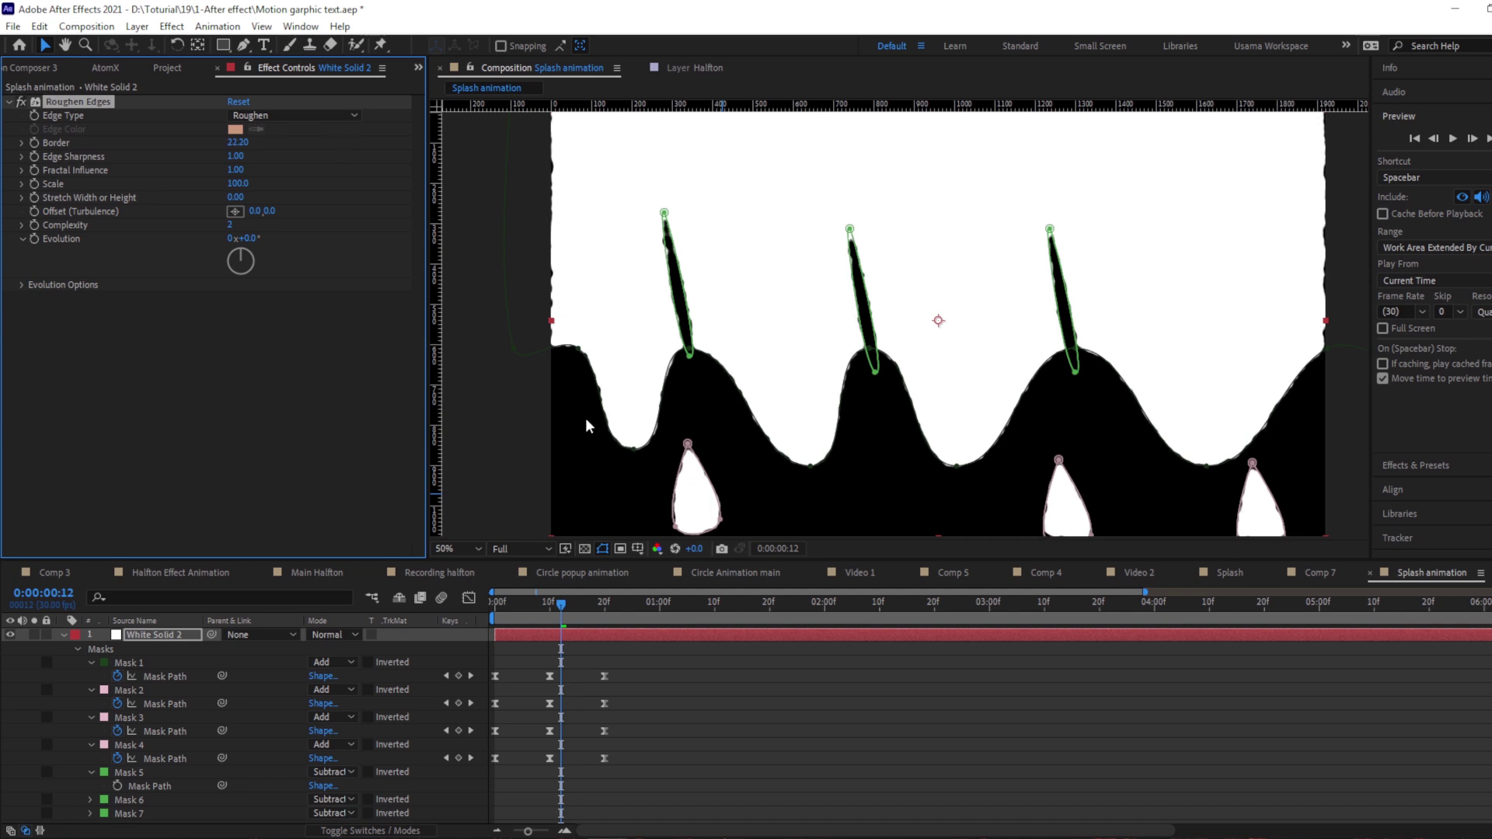
pyautogui.click(662, 715)
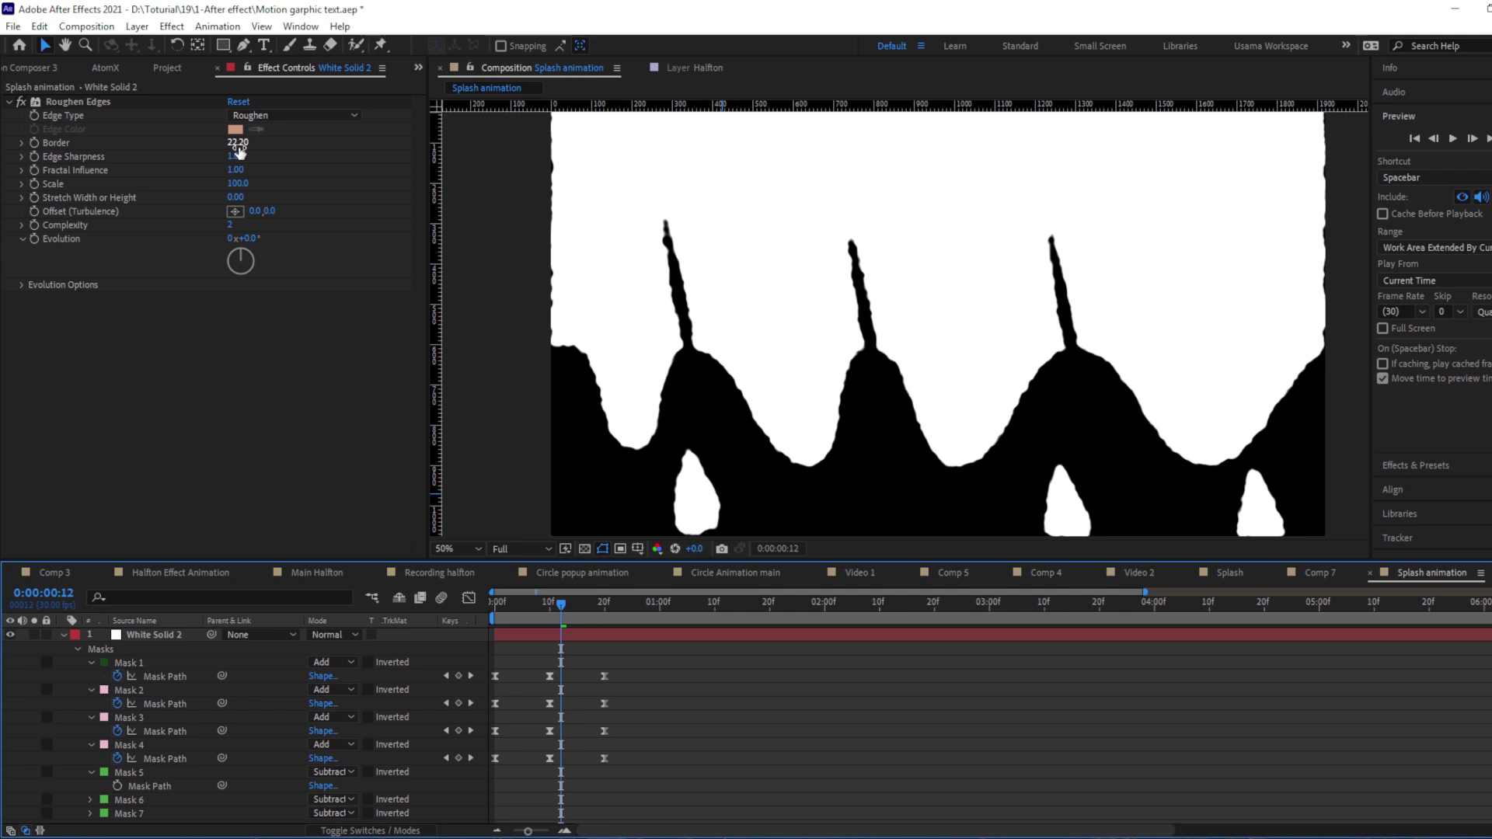
pyautogui.moveTo(238, 146); pyautogui.dragTo(173, 150)
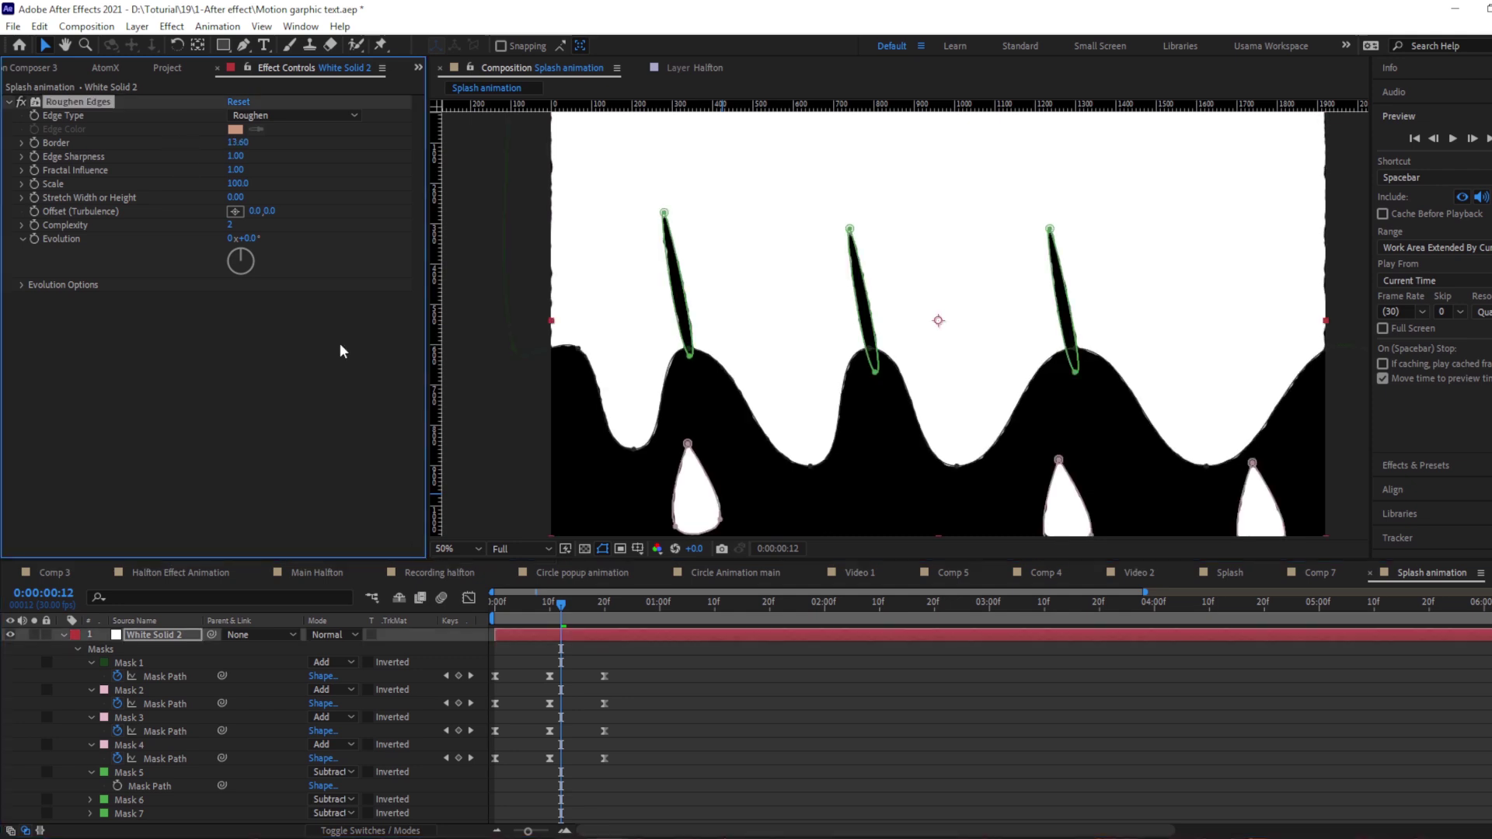
pyautogui.click(403, 608)
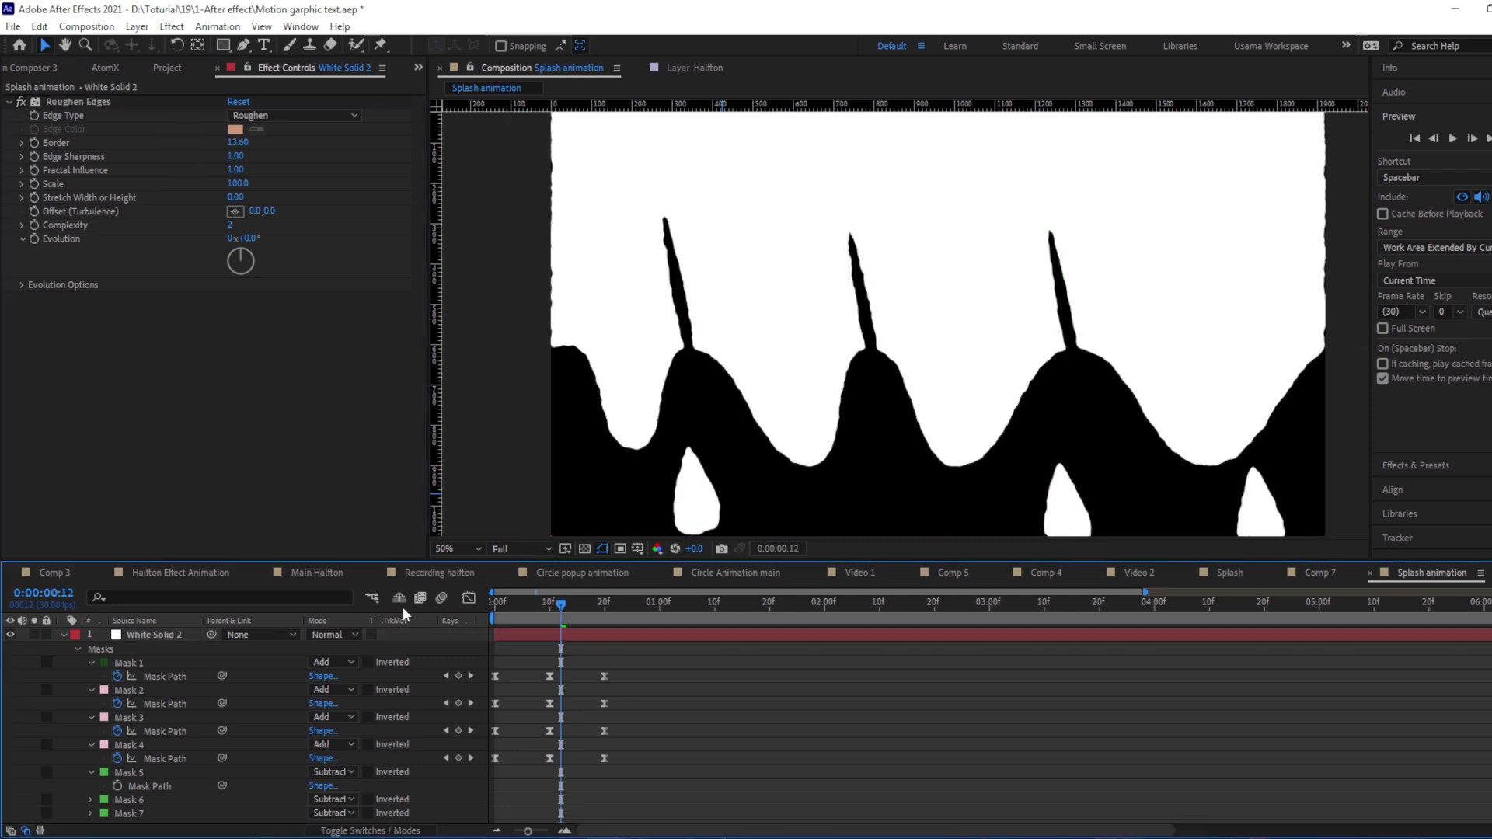
# Set the Roughen Edges border of White Solid 2 to 12.
pyautogui.click(234, 143)
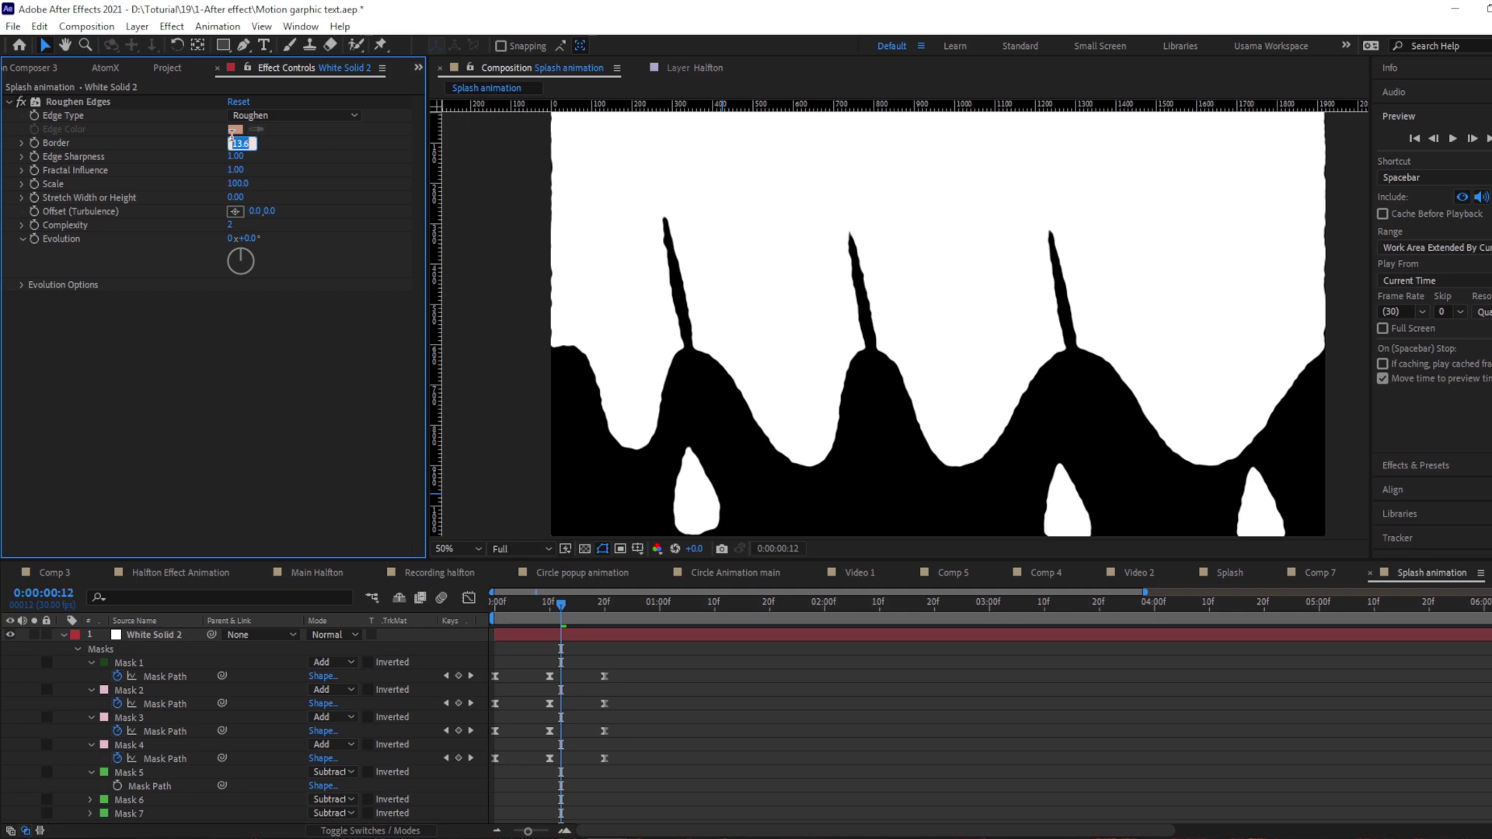
pyautogui.write('12')
pyautogui.press('Return')
pyautogui.click(679, 736)
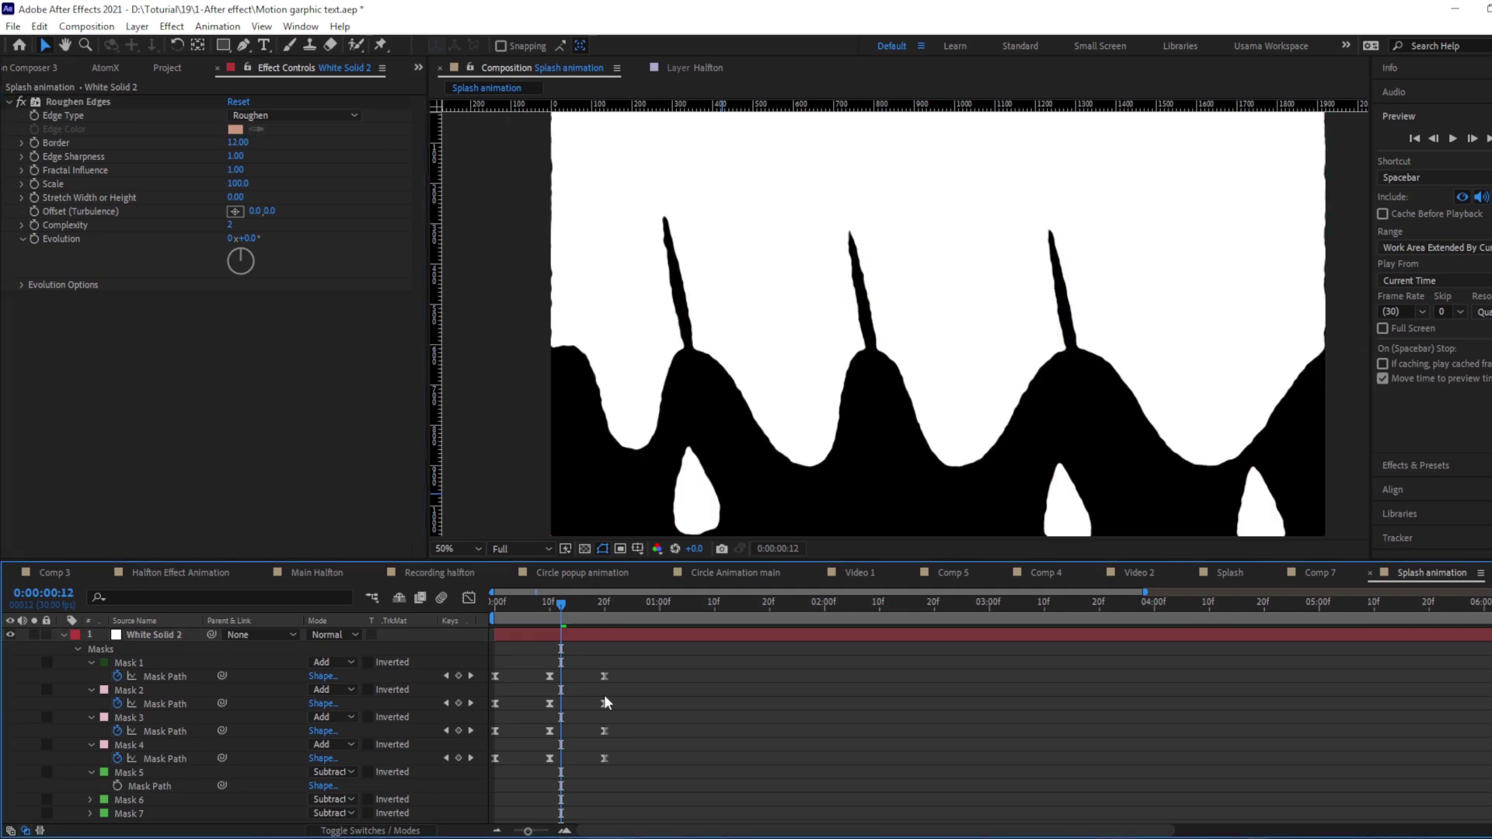
# Set Mask Path keyframes for the three sliver masks, Masks 5 to 7, at frame 10.
pyautogui.moveTo(566, 614); pyautogui.dragTo(547, 651)
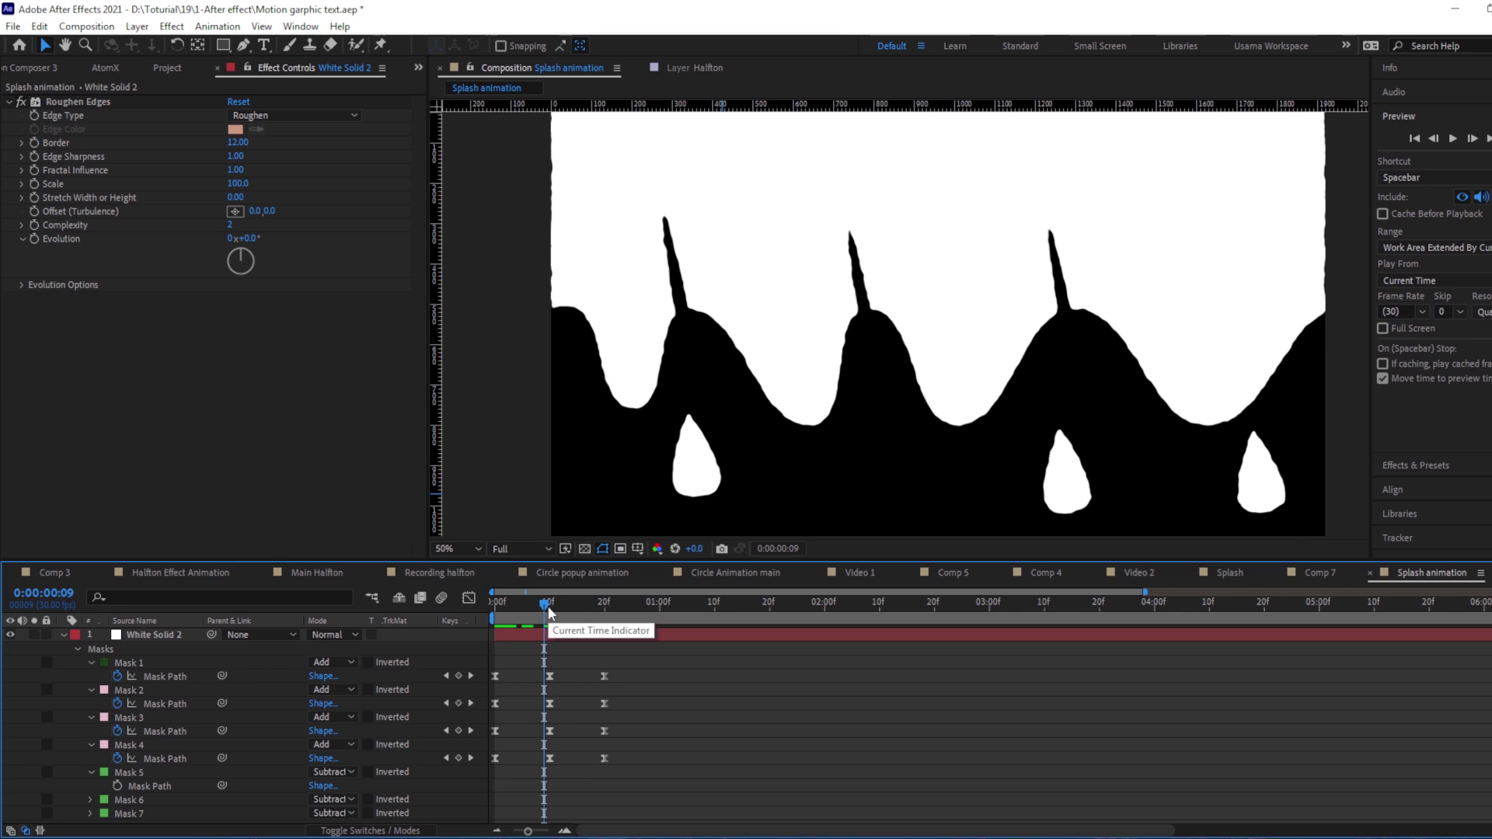
pyautogui.click(549, 610)
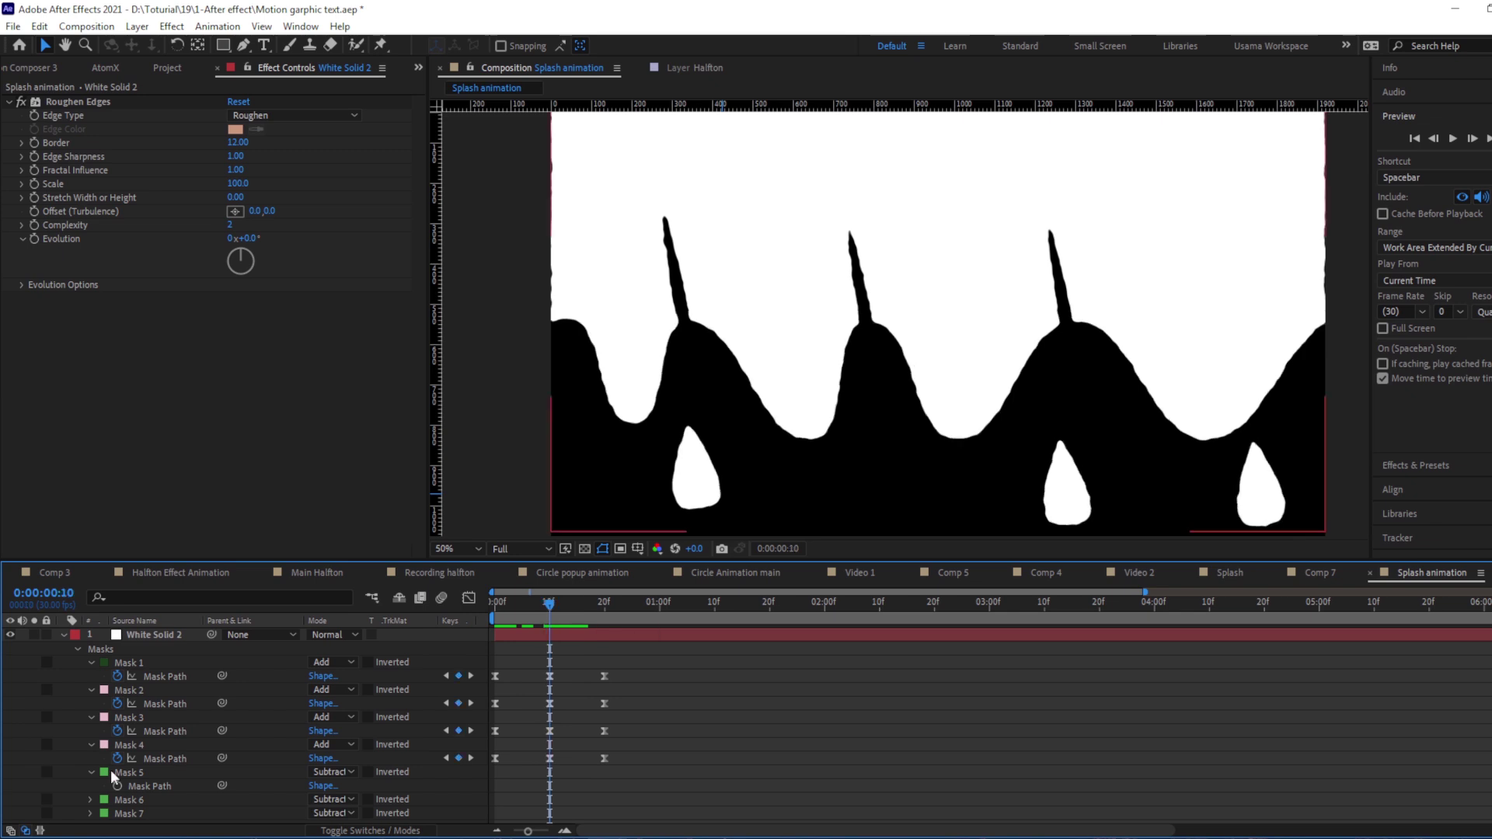
pyautogui.click(113, 772)
pyautogui.keyDown('shift'); pyautogui.click(132, 813); pyautogui.keyUp('shift')
pyautogui.press('u')
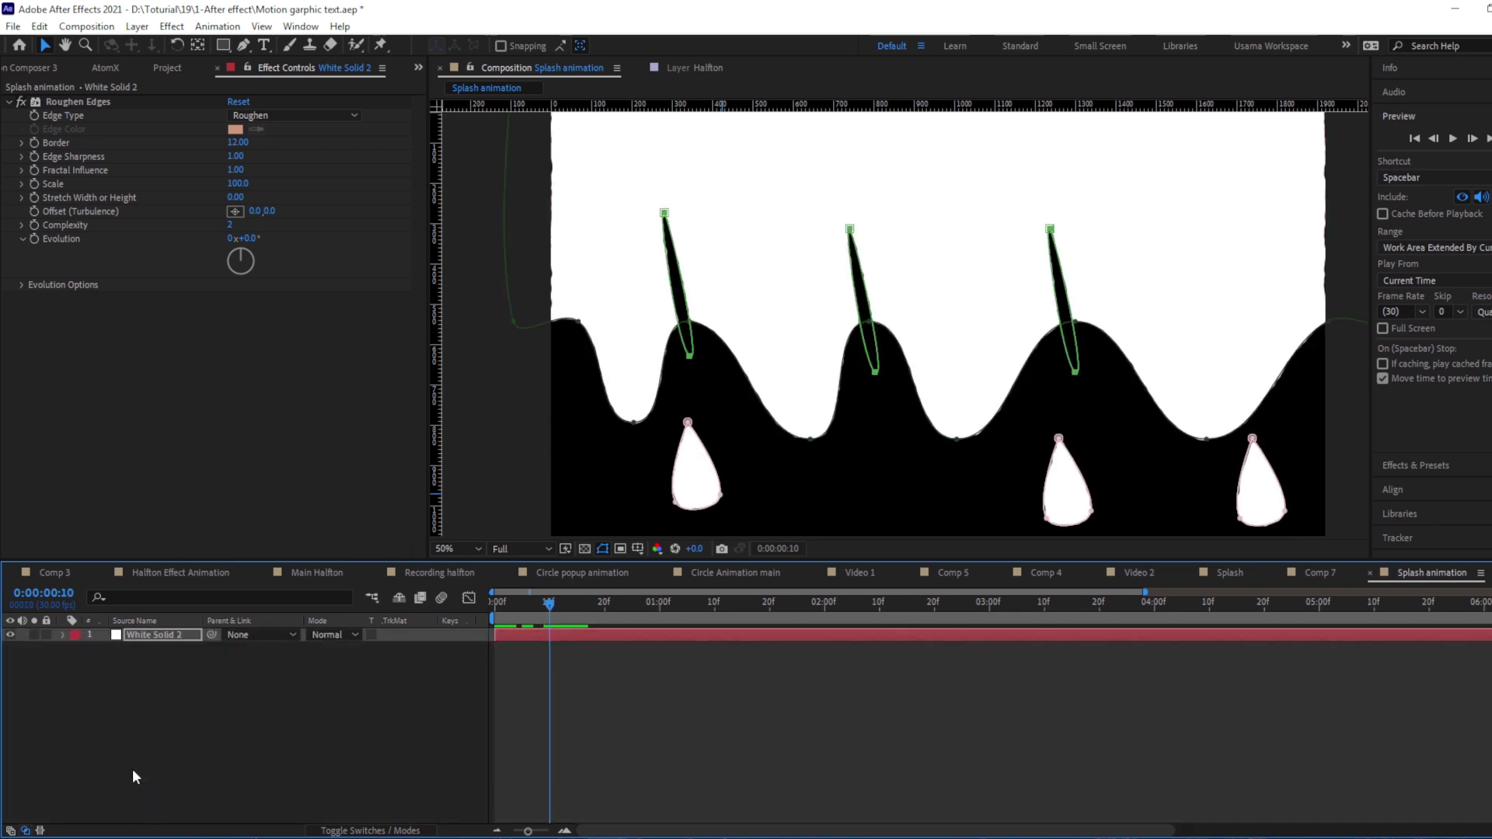
pyautogui.press('m')
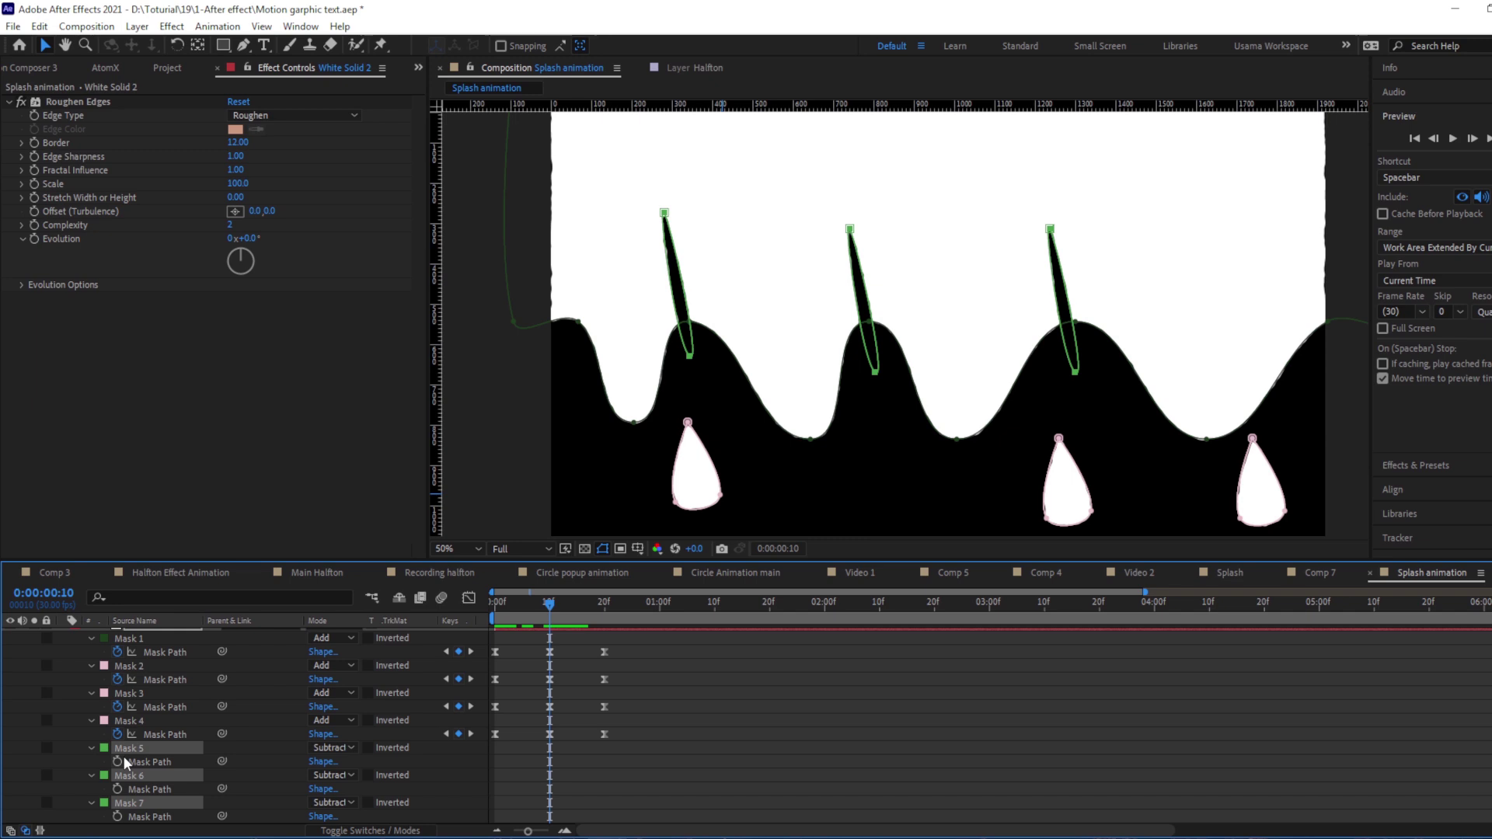
pyautogui.hotkey('alt', 'shift', 'm')
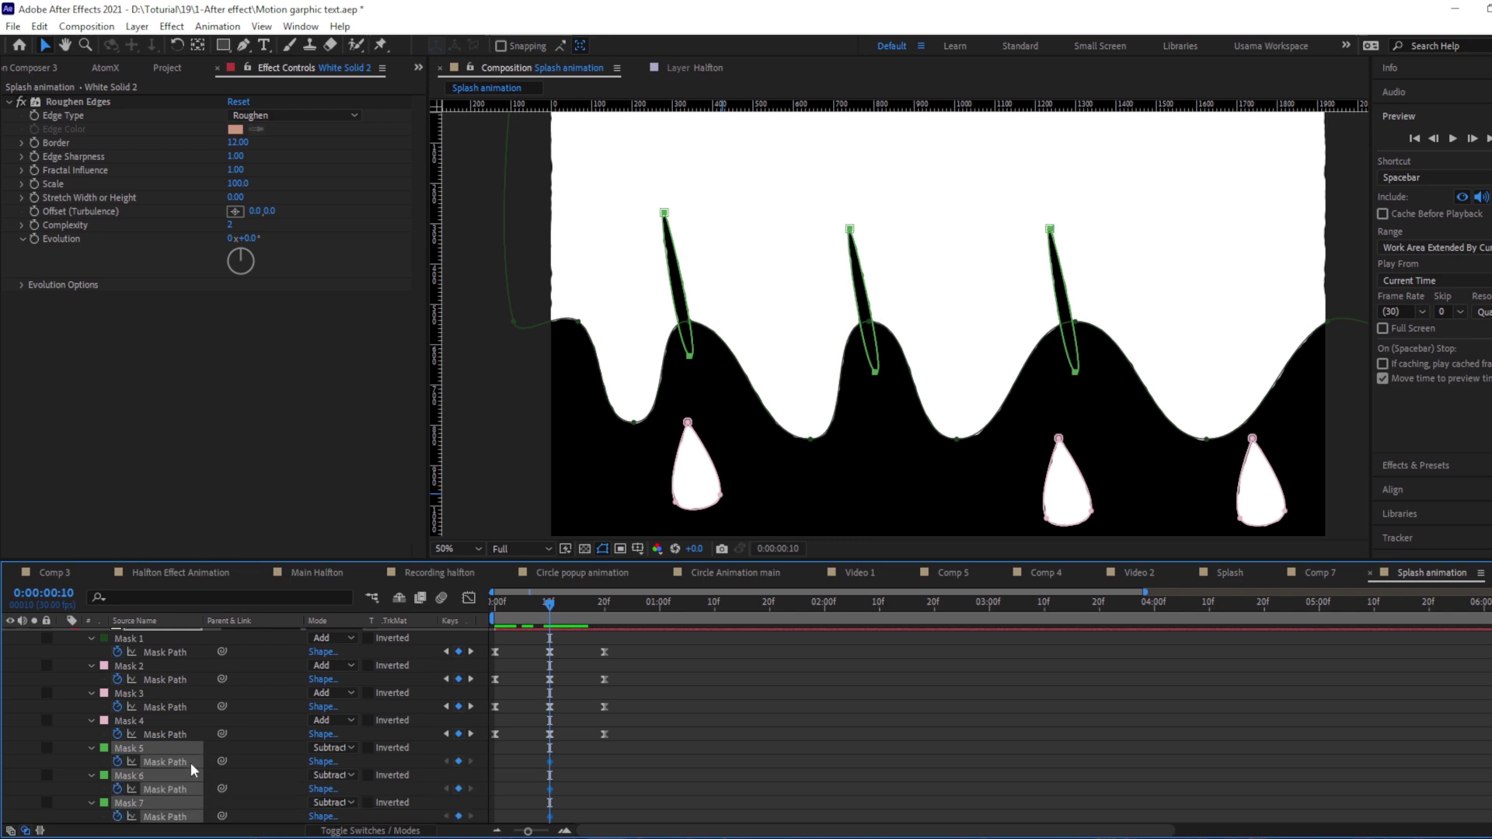
# At frame 0, move Masks 5 to 7 about 1000 px up, above the composition, to keyframe their start position.
pyautogui.press('Home')
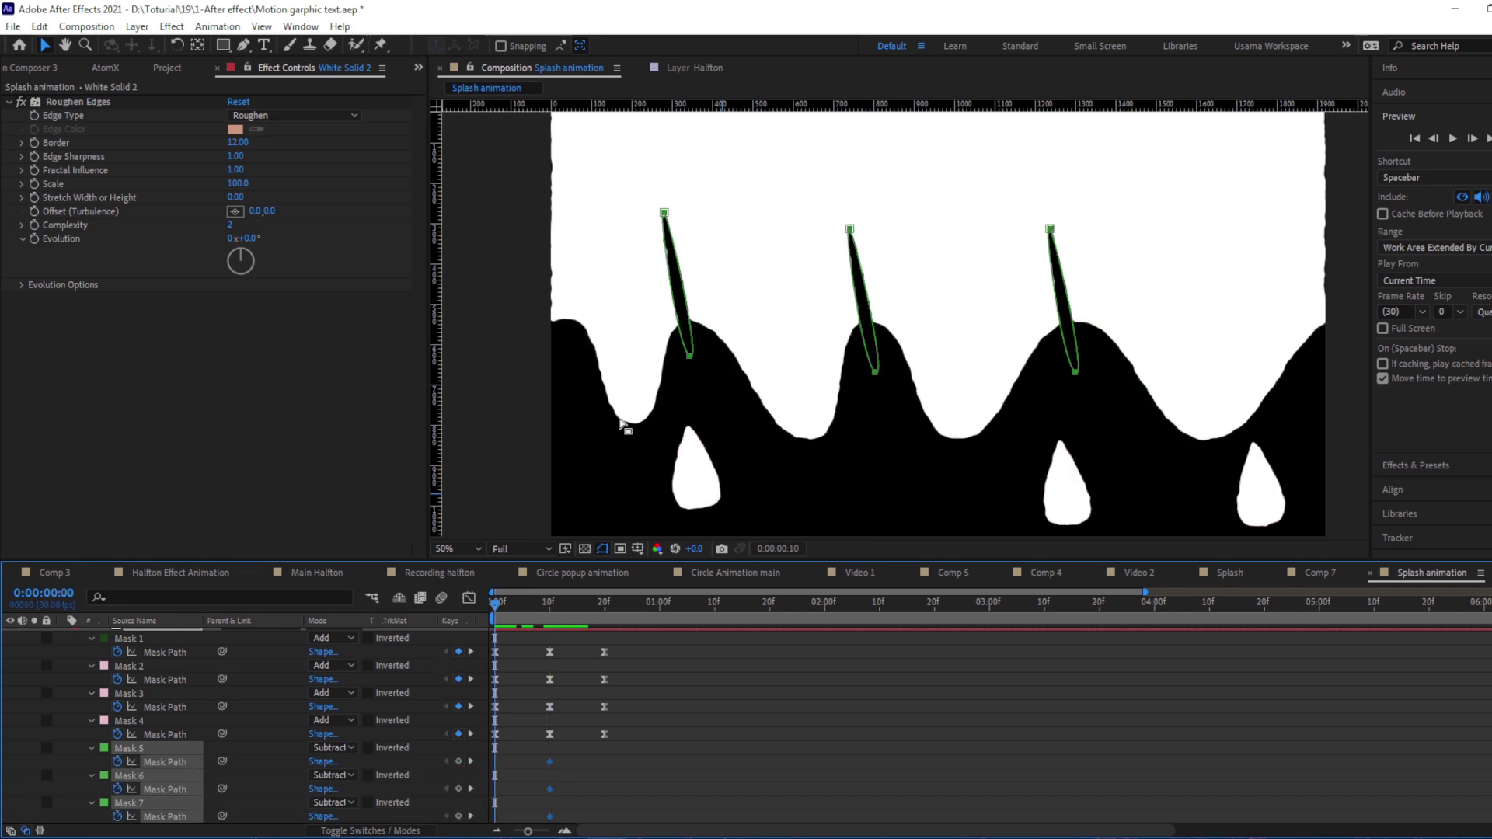
pyautogui.scroll(4, 669, 420)
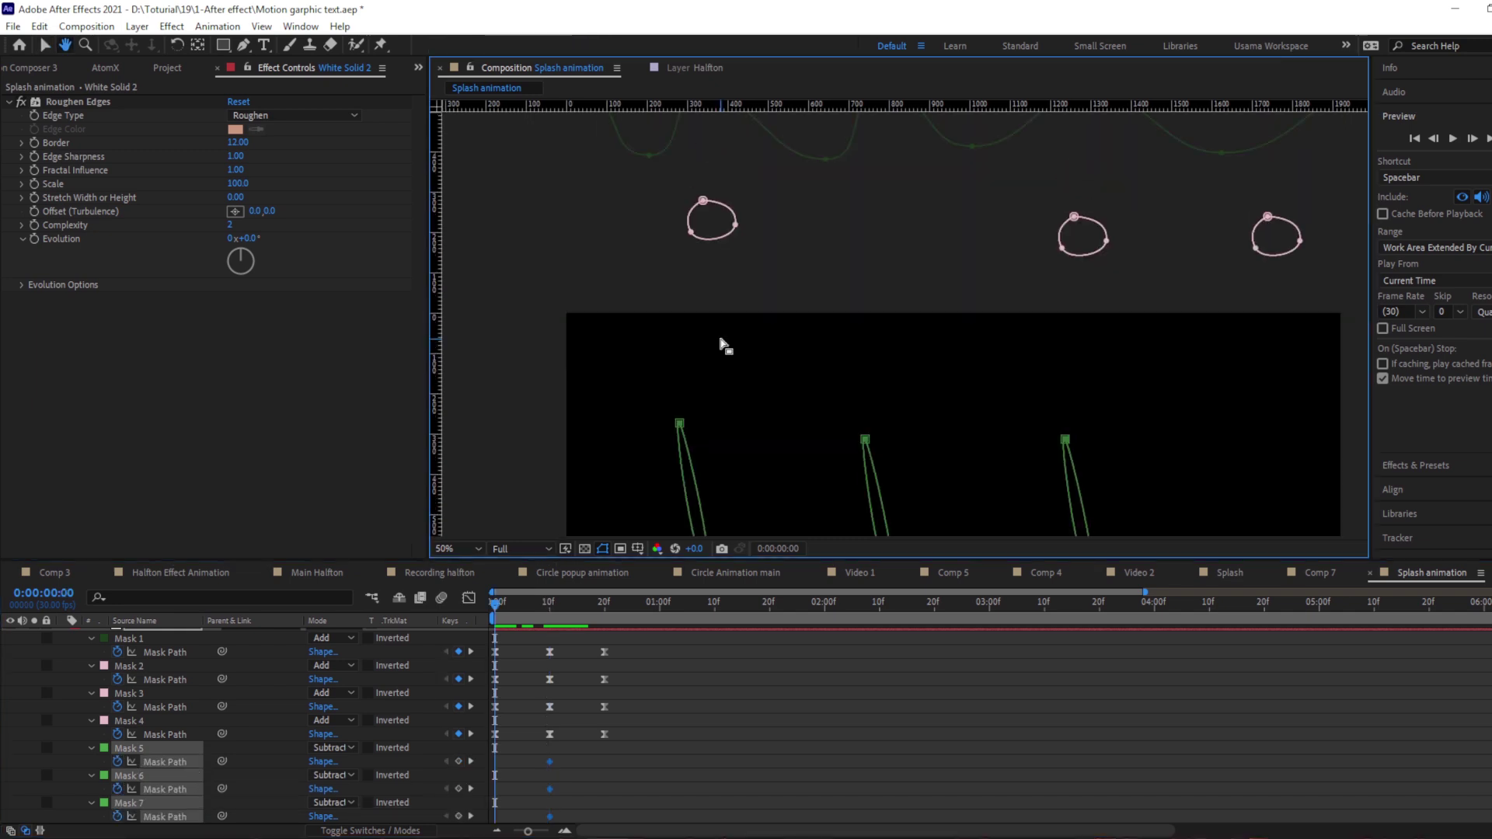
pyautogui.scroll(-1, 723, 343)
pyautogui.hotkey('shift', 'Up')
pyautogui.hotkey('shift', 'Up')
pyautogui.hotkey('shift', 'Up')
pyautogui.hotkey('shift', 'Up')
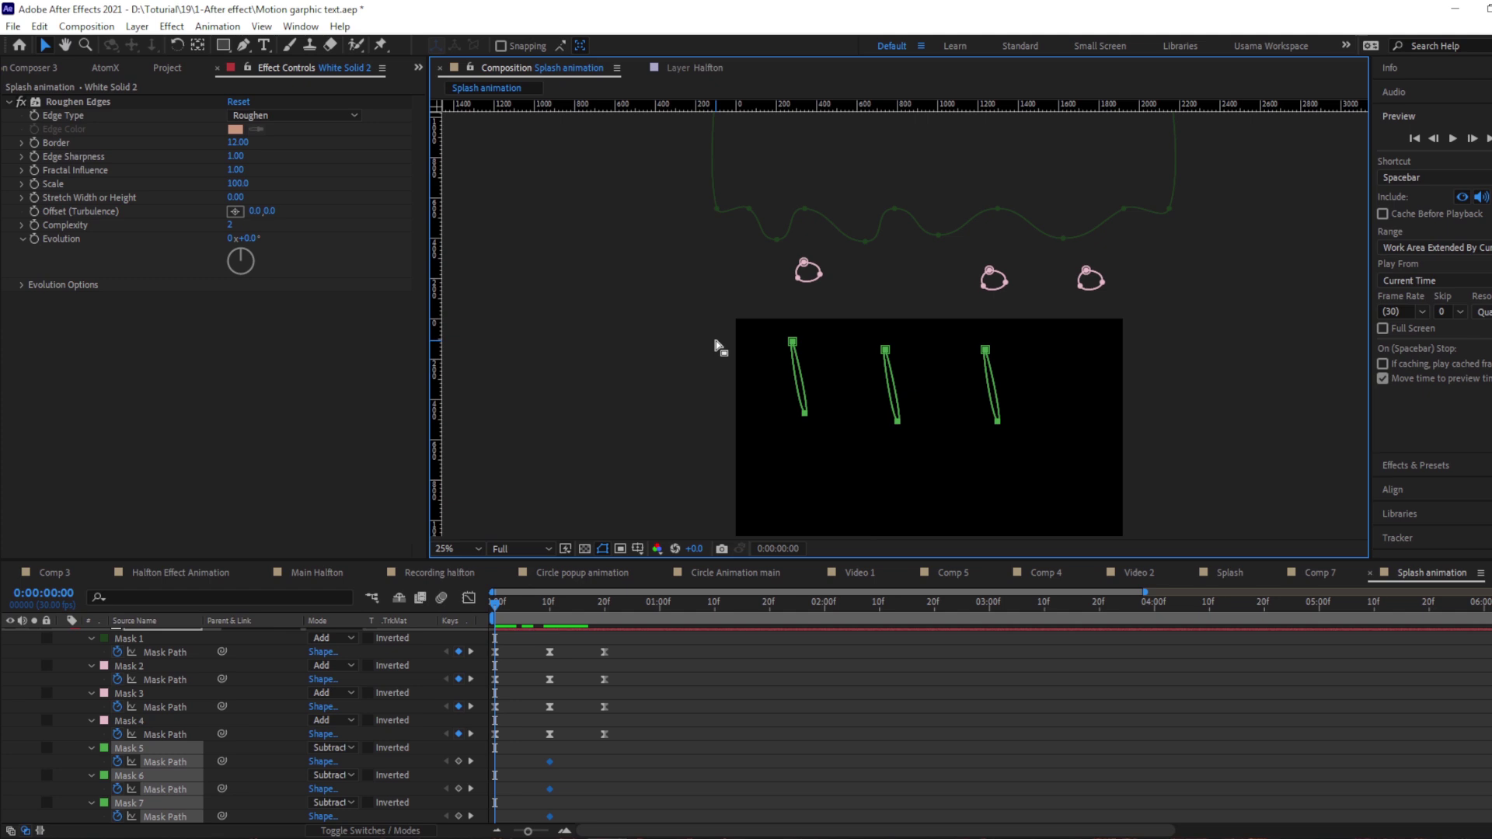
pyautogui.hotkey('shift', 'Up')
pyautogui.hotkey('shift', 'Up')
pyautogui.hotkey('shift', 'Up')
pyautogui.hotkey('shift', 'Up')
pyautogui.hotkey('shift', 'Up')
pyautogui.hotkey('shift', 'Up')
pyautogui.hotkey('shift', 'Up')
pyautogui.hotkey('shift', 'Up')
pyautogui.hotkey('shift', 'Up')
pyautogui.hotkey('shift', 'Up')
pyautogui.hotkey('shift', 'Up')
pyautogui.hotkey('shift', 'Up')
pyautogui.hotkey('shift', 'Up')
pyautogui.hotkey('shift', 'Up')
pyautogui.hotkey('shift', 'Up')
pyautogui.hotkey('shift', 'Up')
pyautogui.hotkey('shift', 'Up')
pyautogui.hotkey('shift', 'Up')
pyautogui.hotkey('shift', 'Up')
pyautogui.hotkey('shift', 'Up')
pyautogui.hotkey('shift', 'Up')
pyautogui.hotkey('shift', 'Up')
pyautogui.hotkey('shift', 'Up')
pyautogui.hotkey('shift', 'Up')
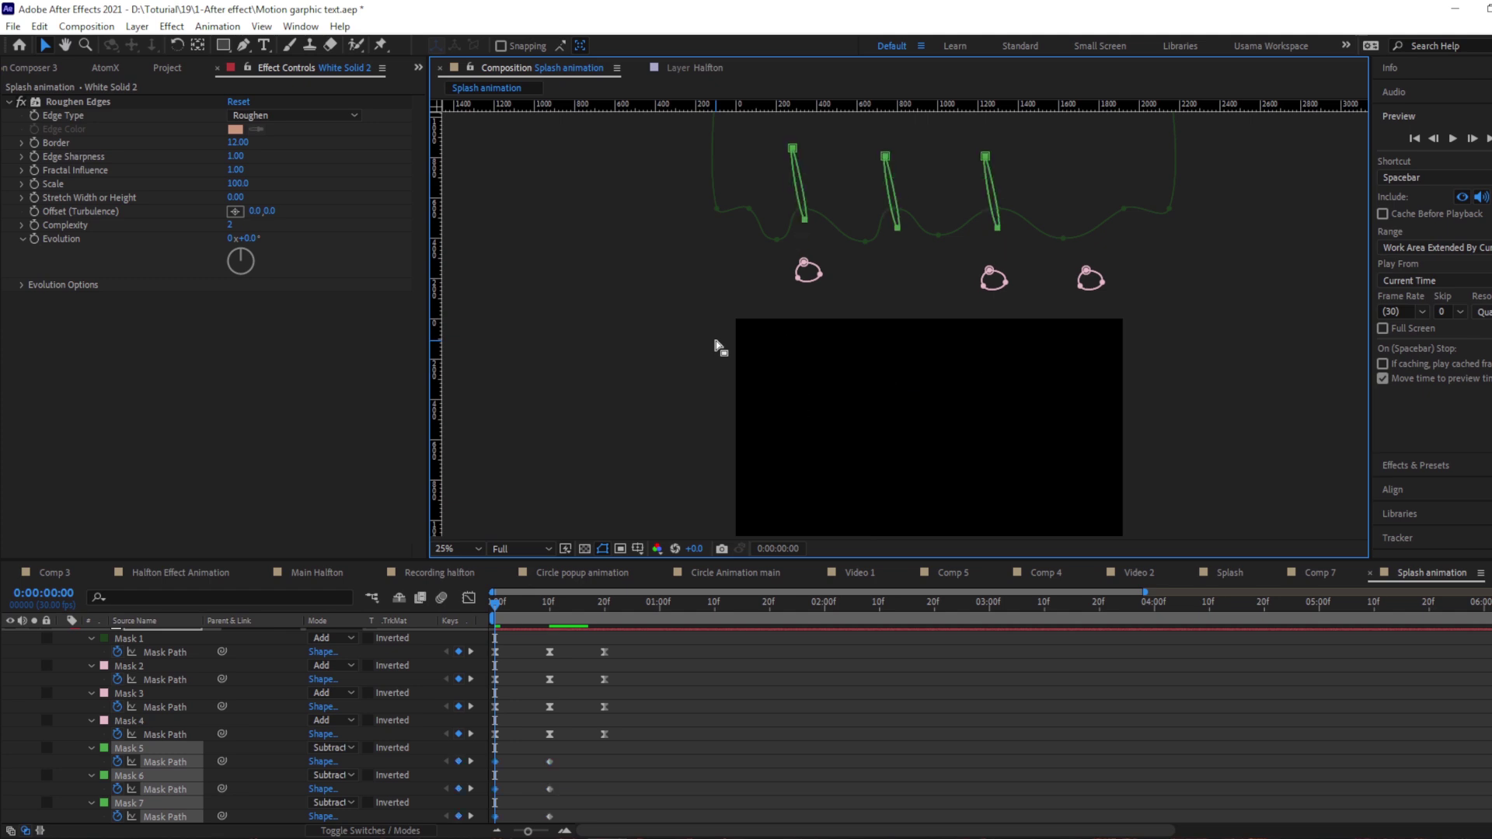
pyautogui.hotkey('shift', 'Up')
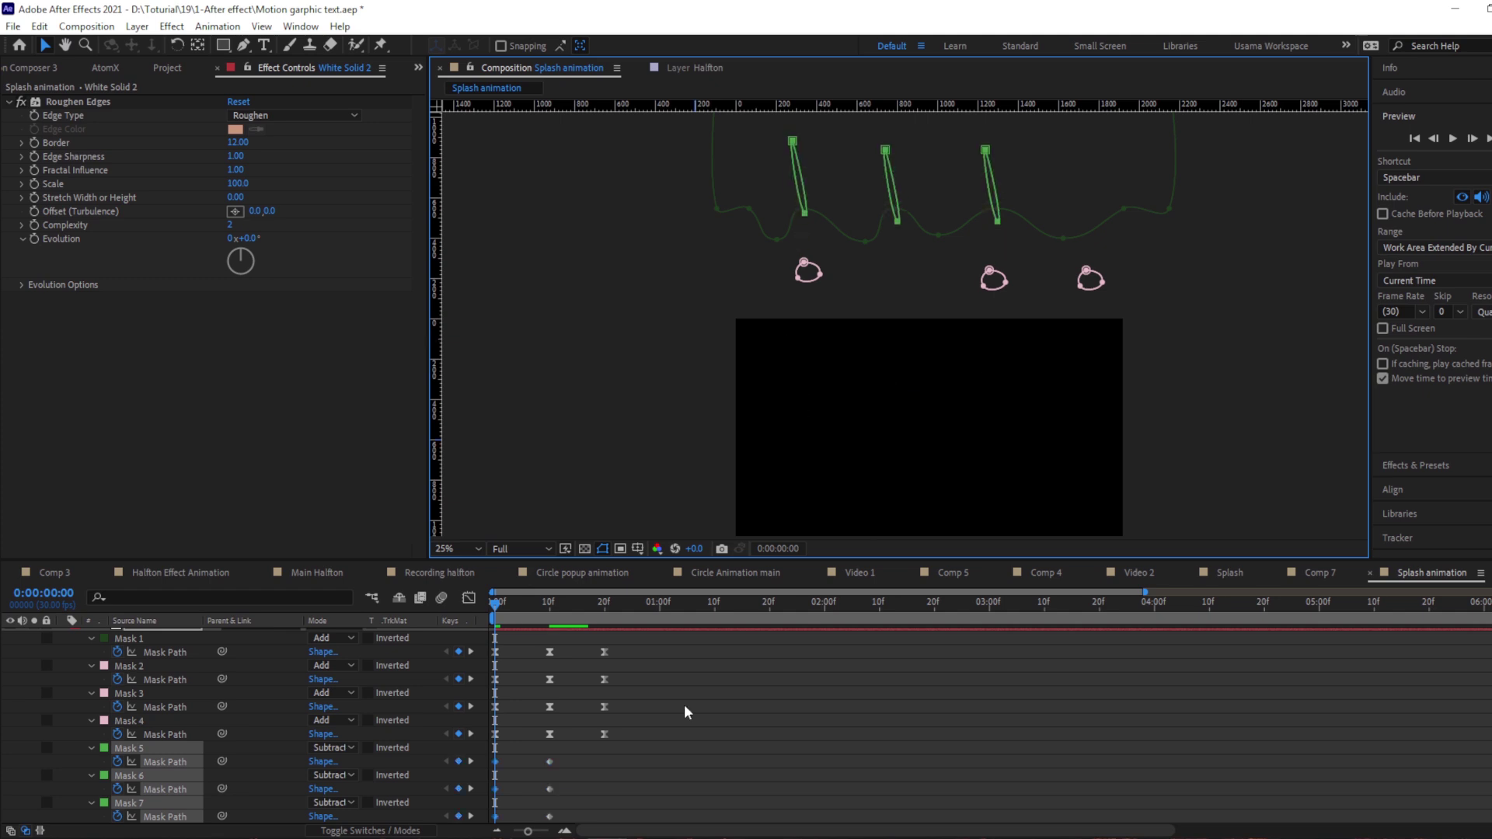
# At frame 20, move Masks 5 to 7 about 800 px down and 120 px right, below the composition, and preview the animation.
pyautogui.hotkey('shift', 'pagedown')
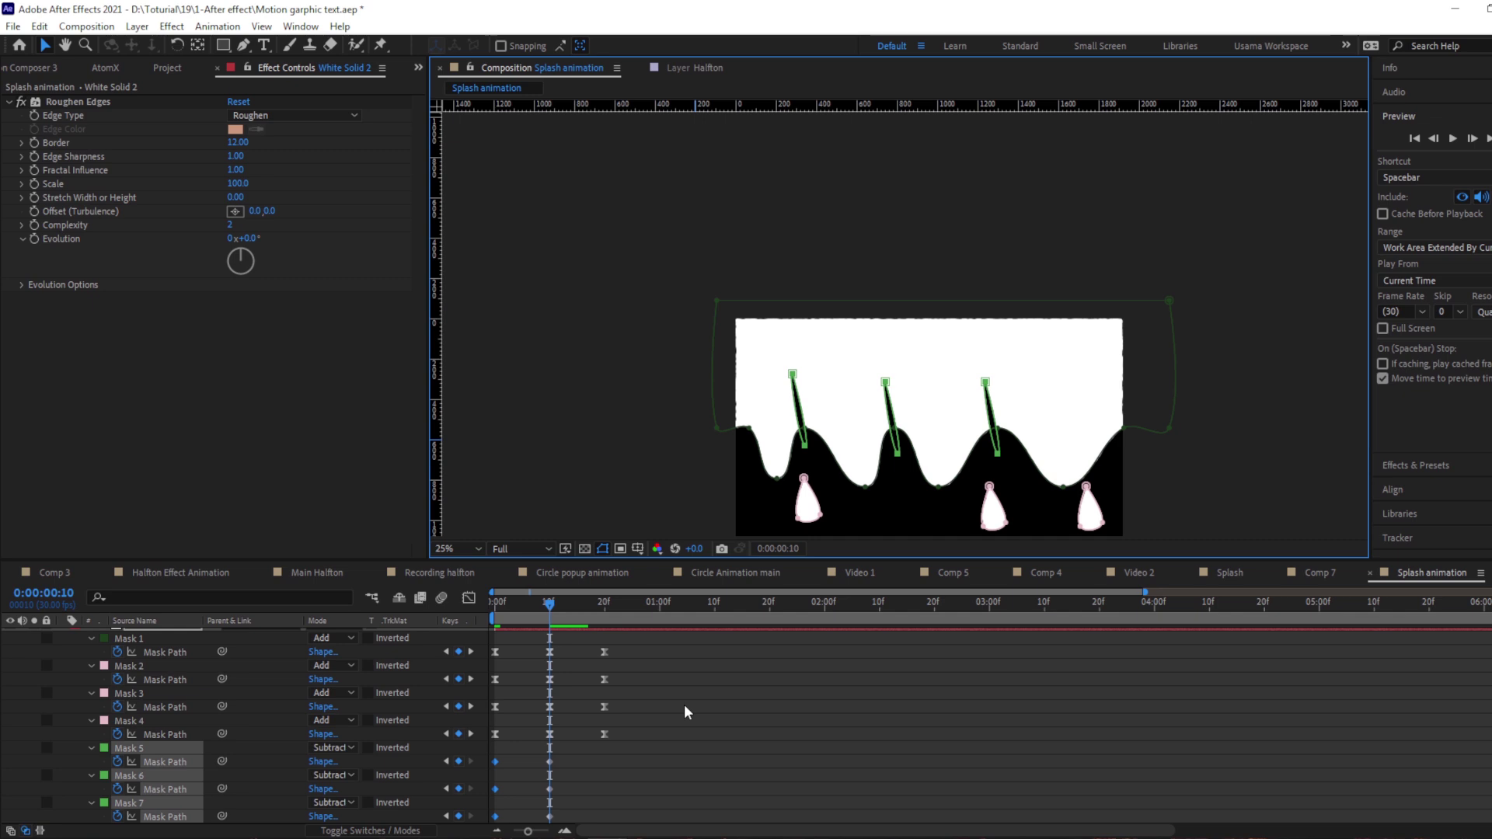
pyautogui.hotkey('shift', 'pagedown')
pyautogui.press('h')
pyautogui.moveTo(648, 494); pyautogui.dragTo(618, 278)
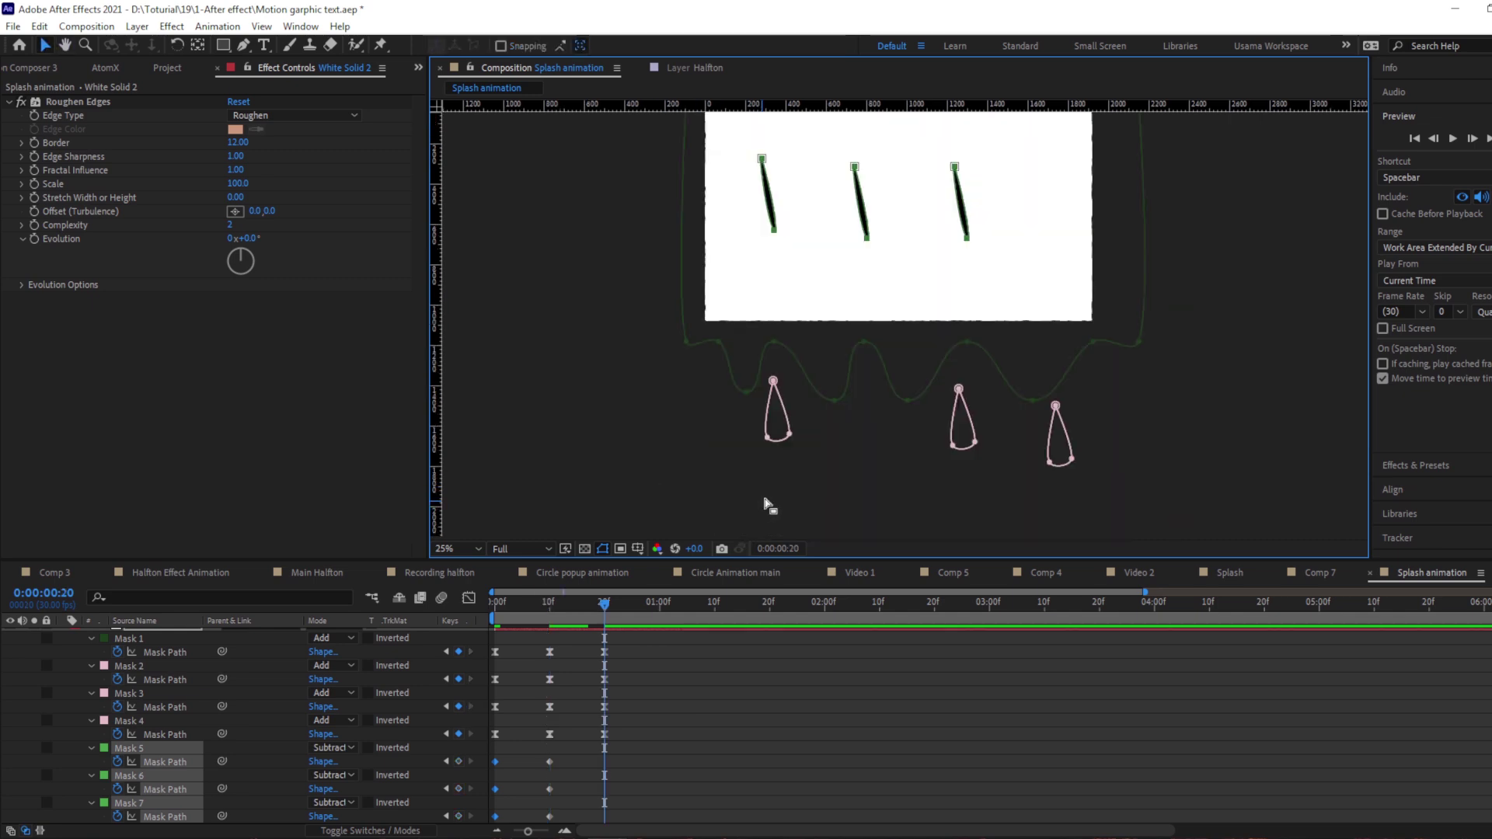
pyautogui.hotkey('shift', 'Down')
pyautogui.hotkey('shift', 'Down')
pyautogui.hotkey('shift', 'Down')
pyautogui.hotkey('shift', 'Down')
pyautogui.hotkey('shift', 'Down')
pyautogui.hotkey('shift', 'Down')
pyautogui.hotkey('shift', 'Down')
pyautogui.hotkey('shift', 'Down')
pyautogui.hotkey('shift', 'Down')
pyautogui.hotkey('shift', 'Down')
pyautogui.hotkey('shift', 'Down')
pyautogui.hotkey('shift', 'Down')
pyautogui.hotkey('shift', 'Down')
pyautogui.hotkey('shift', 'Down')
pyautogui.hotkey('shift', 'Down')
pyautogui.hotkey('shift', 'Down')
pyautogui.hotkey('shift', 'Down')
pyautogui.hotkey('shift', 'Down')
pyautogui.hotkey('shift', 'Down')
pyautogui.hotkey('shift', 'Down')
pyautogui.hotkey('shift', 'Down')
pyautogui.hotkey('shift', 'Down')
pyautogui.hotkey('shift', 'Down')
pyautogui.hotkey('shift', 'Down')
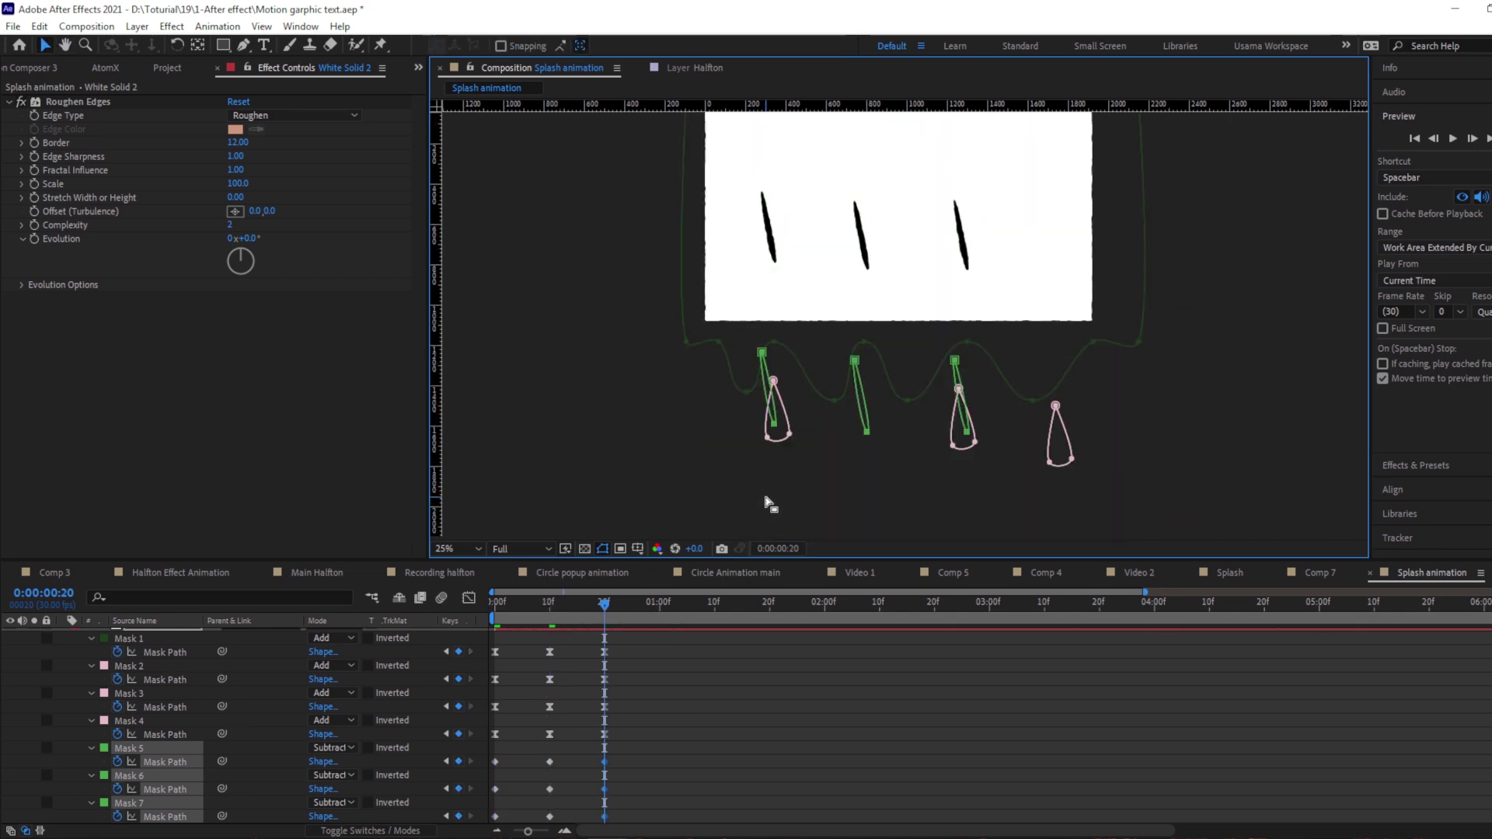
pyautogui.hotkey('shift', 'Up')
pyautogui.hotkey('shift', 'Up')
pyautogui.hotkey('shift', 'Up')
pyautogui.hotkey('shift', 'Up')
pyautogui.hotkey('shift', 'Right')
pyautogui.hotkey('shift', 'Right')
pyautogui.hotkey('shift', 'Right')
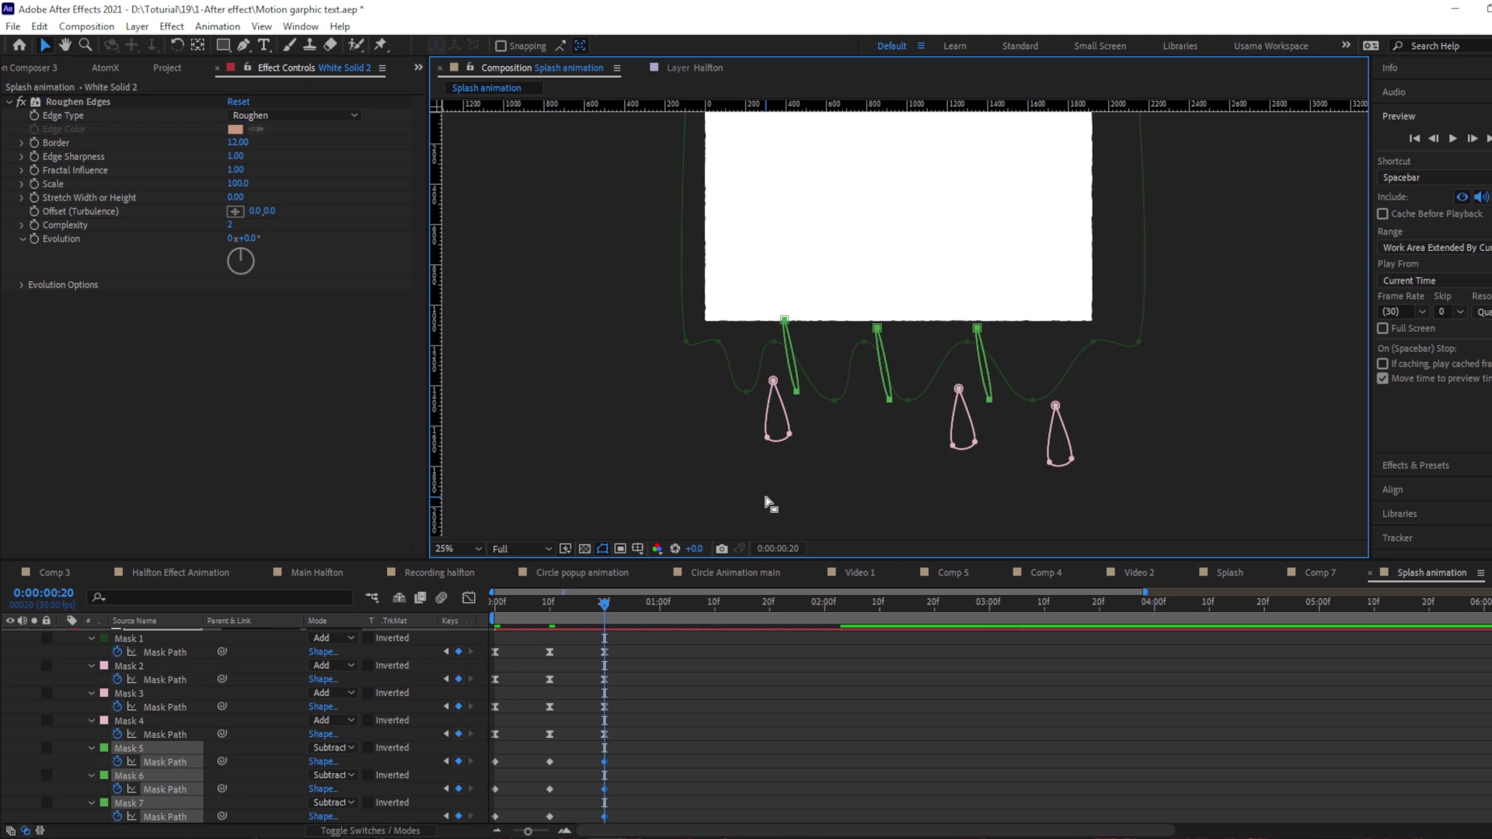
pyautogui.moveTo(611, 610); pyautogui.dragTo(554, 613)
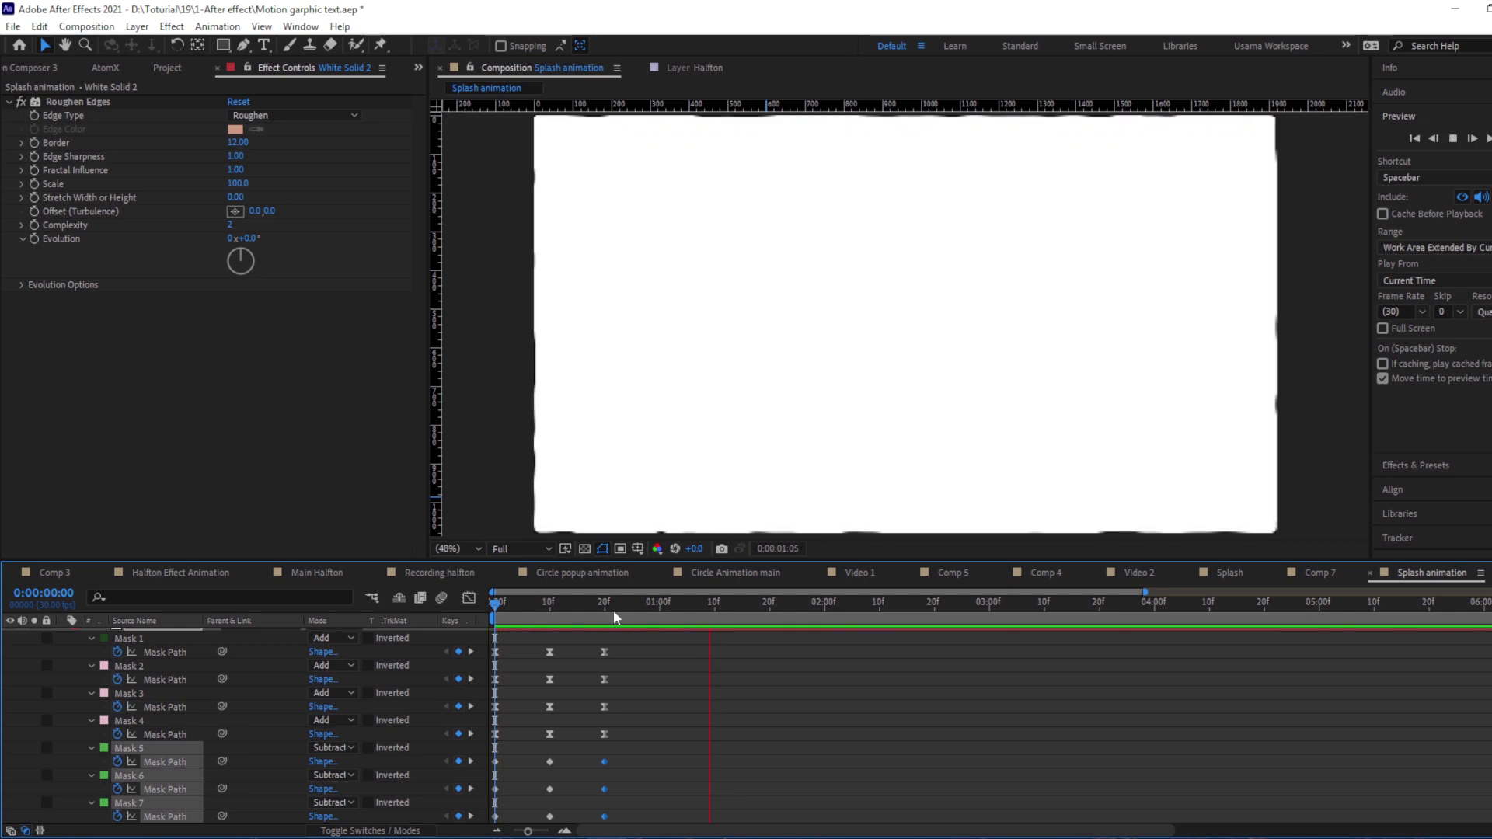
pyautogui.press('space')
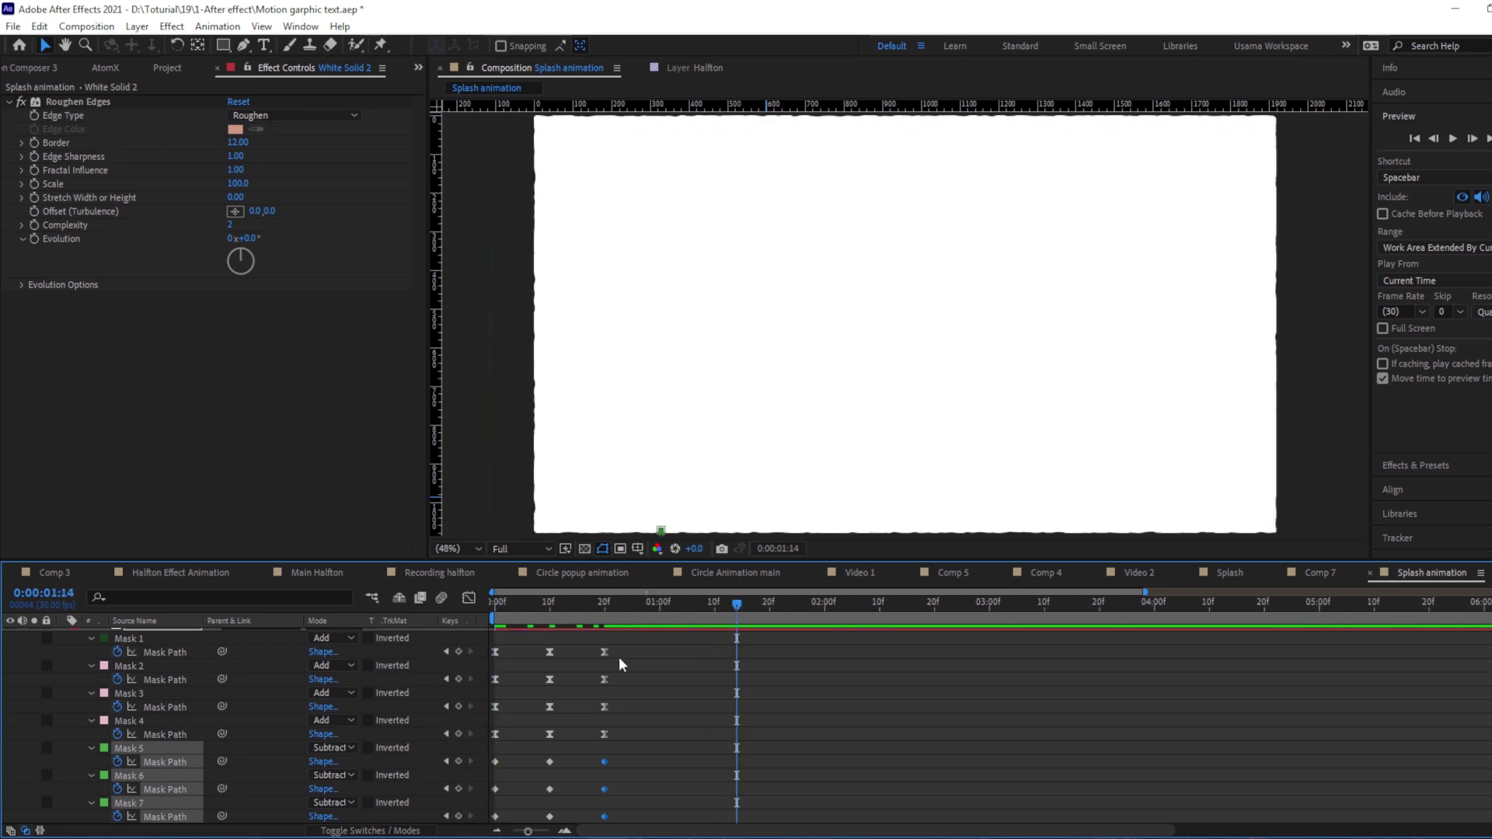
# Convert all Mask Path keyframes of Masks 1 to 7 to linear interpolation and preview the animation.
pyautogui.press('`')
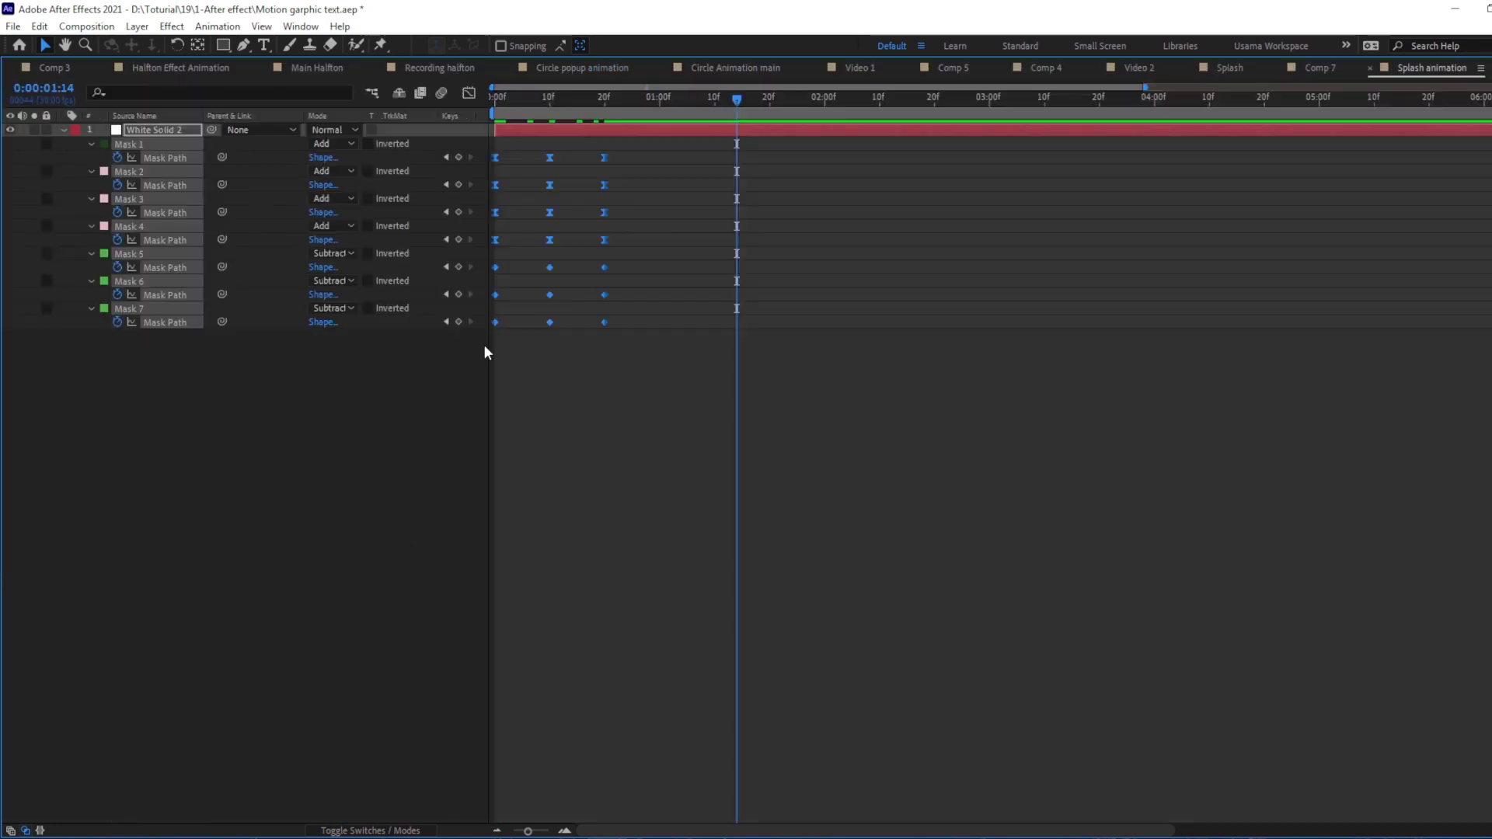
pyautogui.keyDown('ctrl'); pyautogui.click(550, 322); pyautogui.keyUp('ctrl')
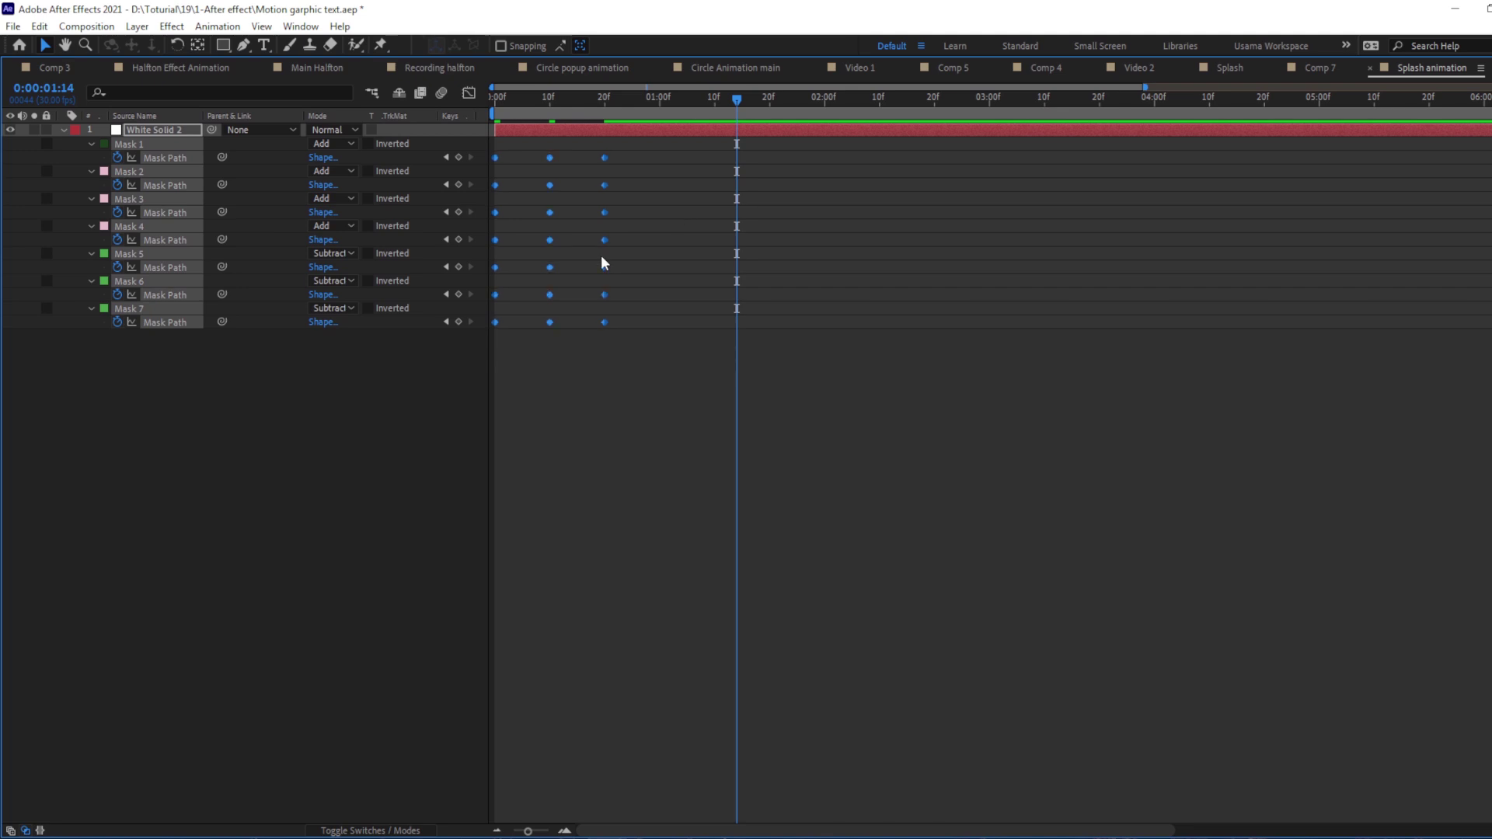
pyautogui.press('`')
pyautogui.moveTo(732, 607); pyautogui.dragTo(498, 639)
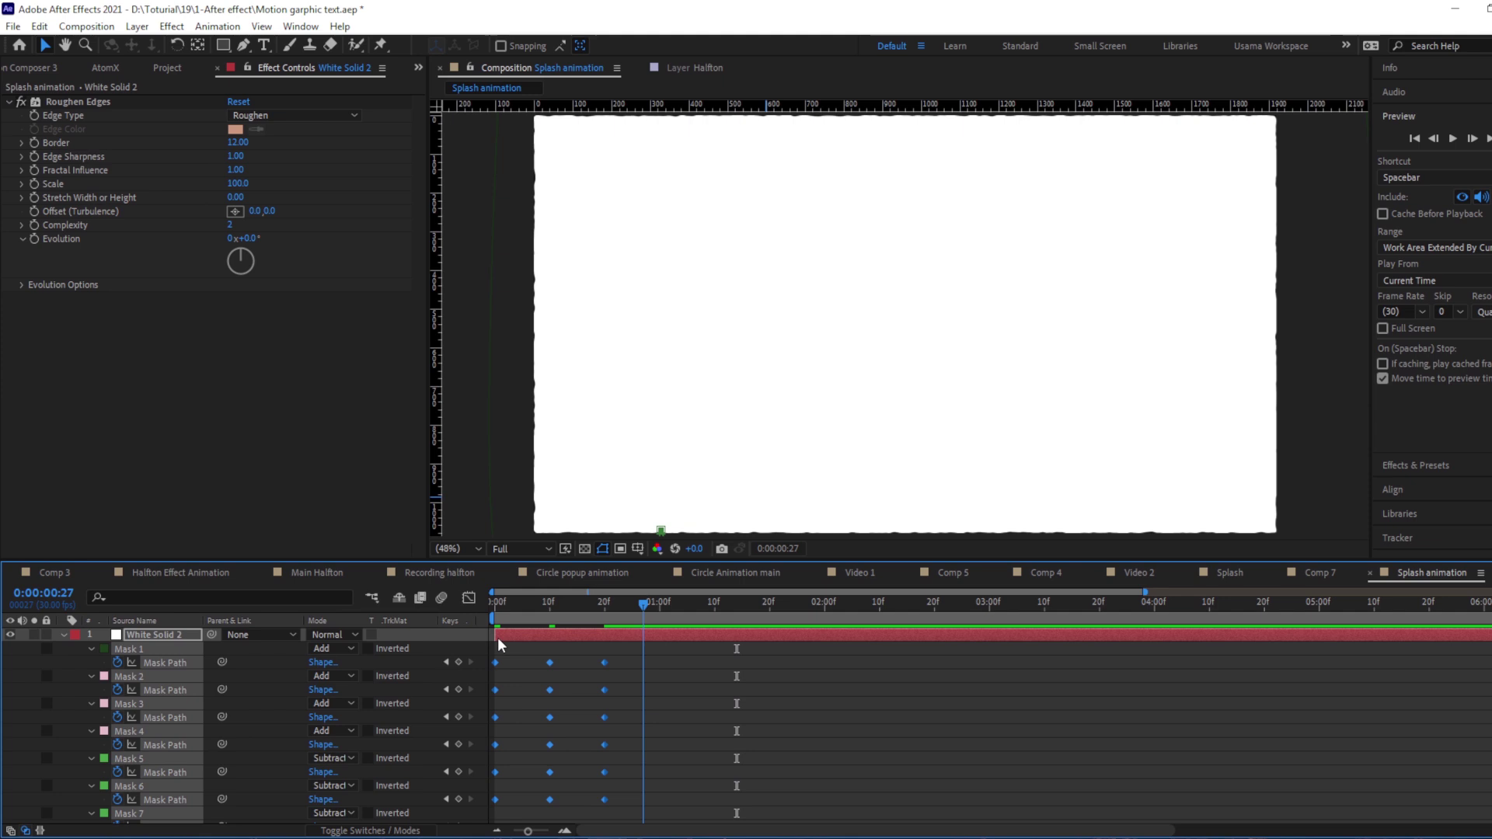
pyautogui.press('space')
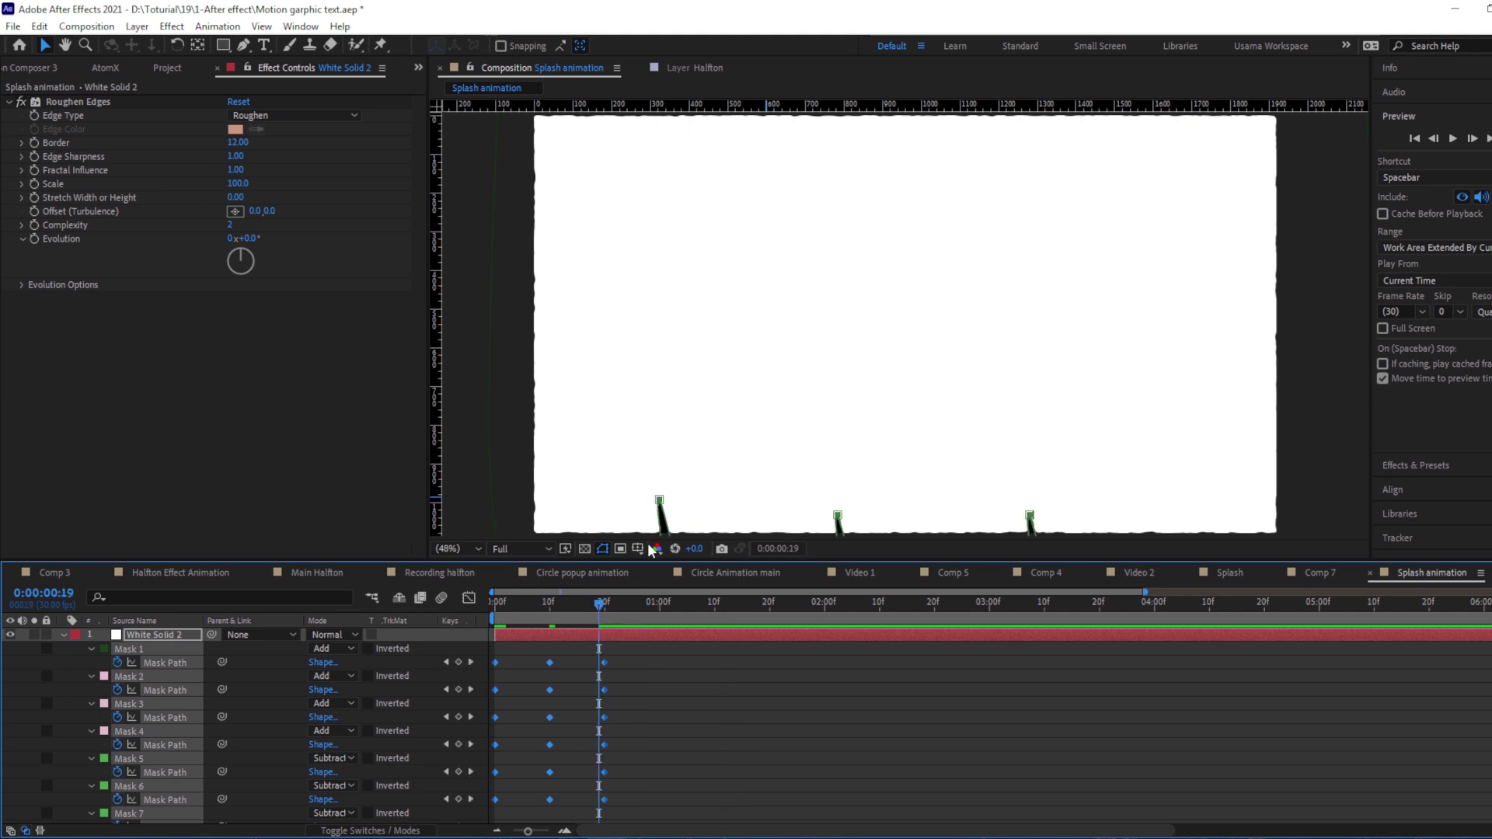
# Go to frame 20 and rename the White Solid 2 layer to In Animation.
pyautogui.press('pagedown')
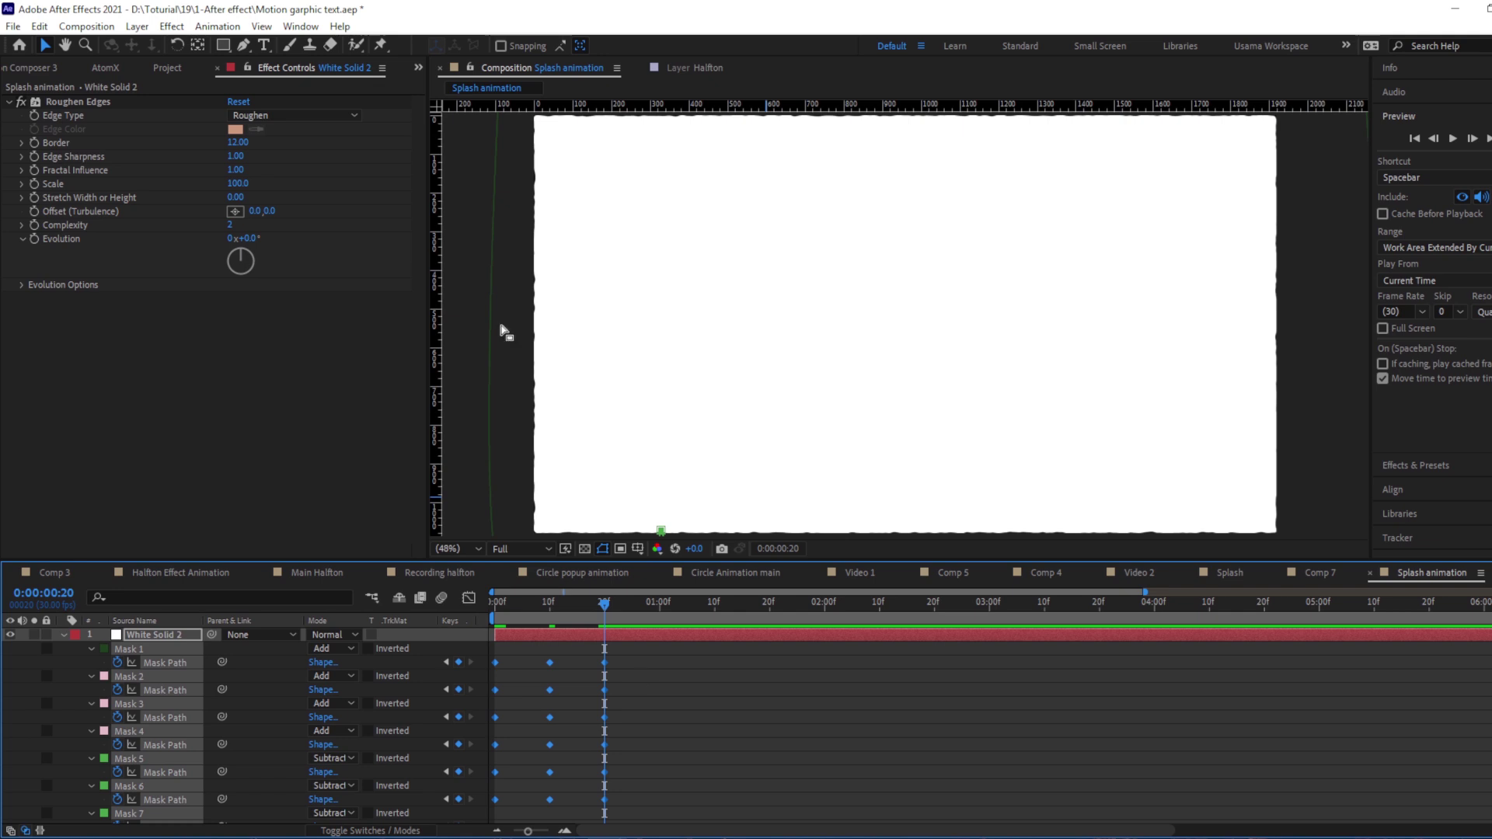
pyautogui.click(183, 637)
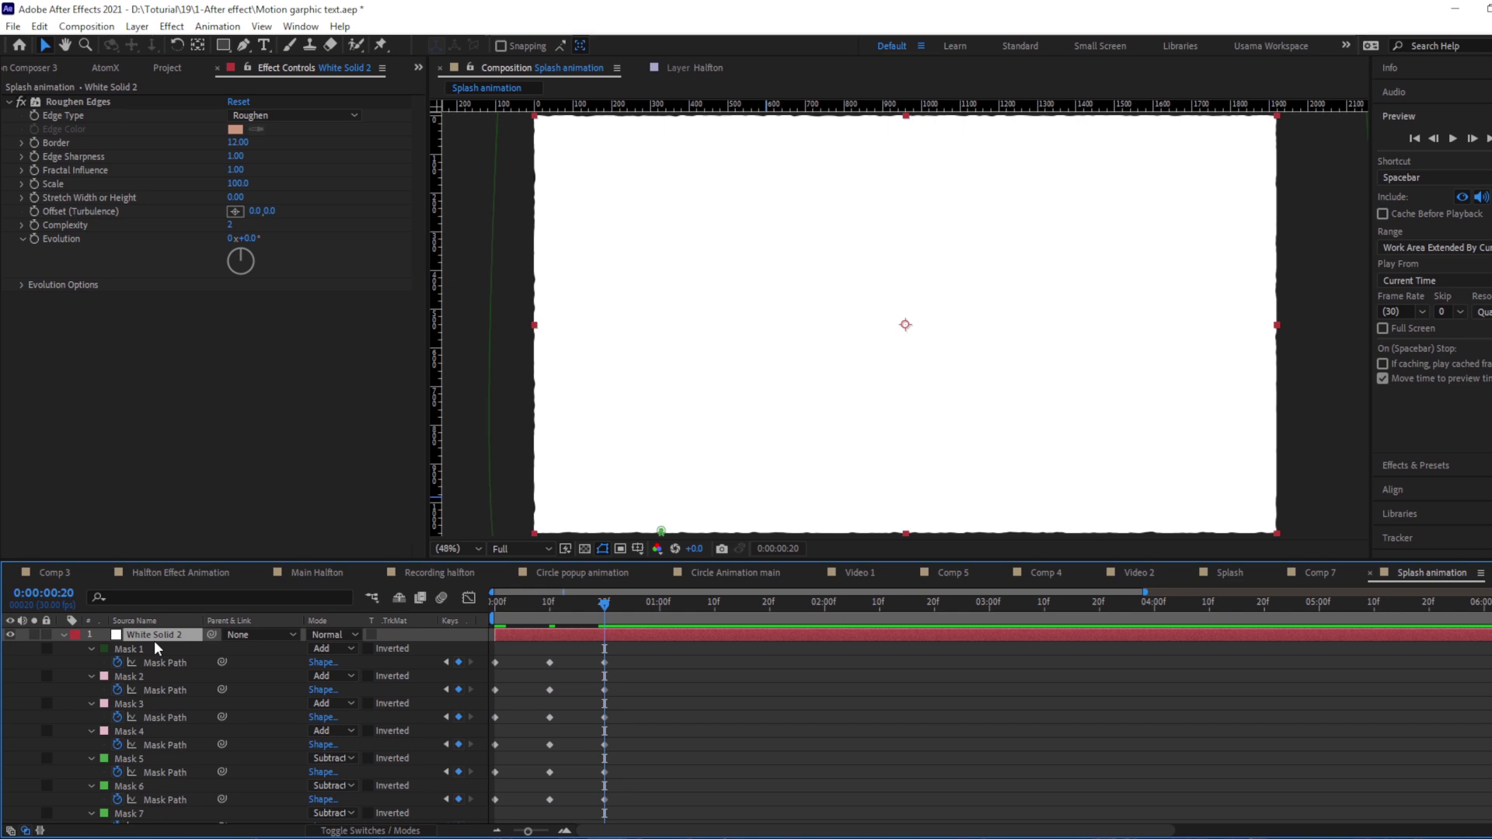
pyautogui.press('Return')
pyautogui.write('In Animation')
pyautogui.press('Return')
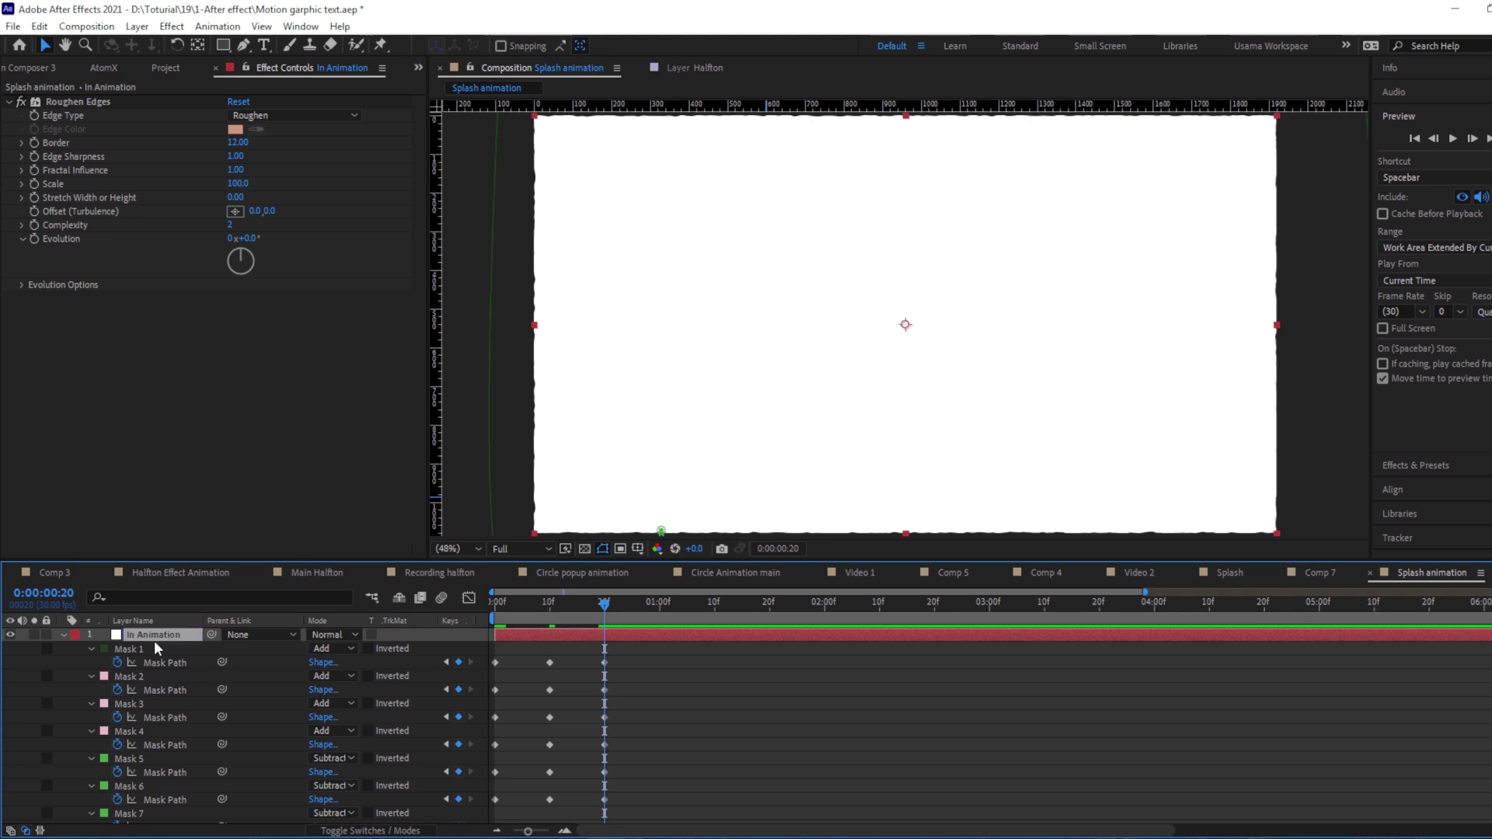
# Duplicate the In Animation layer and shift the copy so it starts at frame 20.
pyautogui.hotkey('ctrl', 'd')
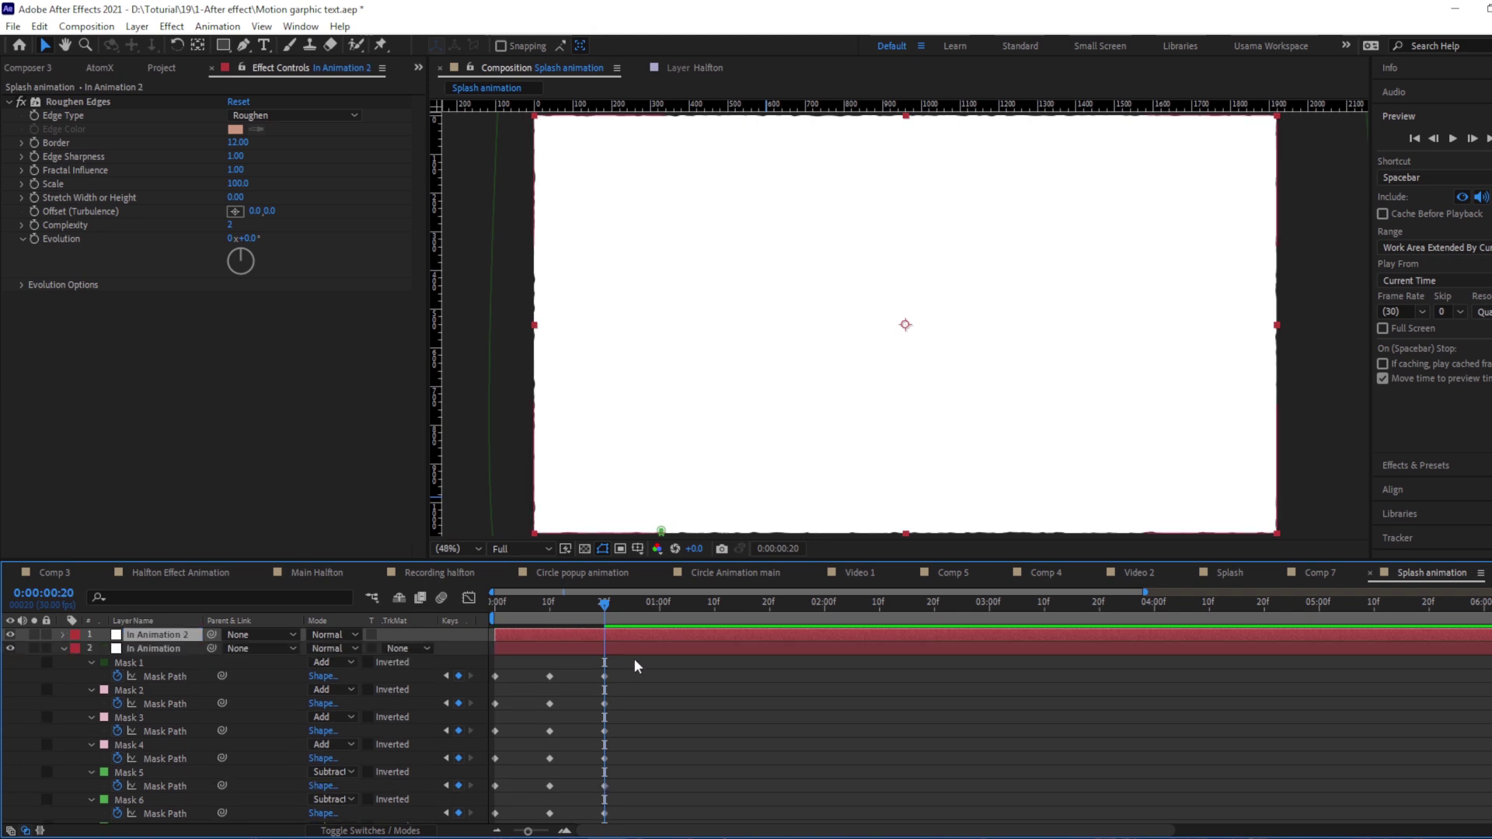
pyautogui.moveTo(608, 637); pyautogui.dragTo(692, 635)
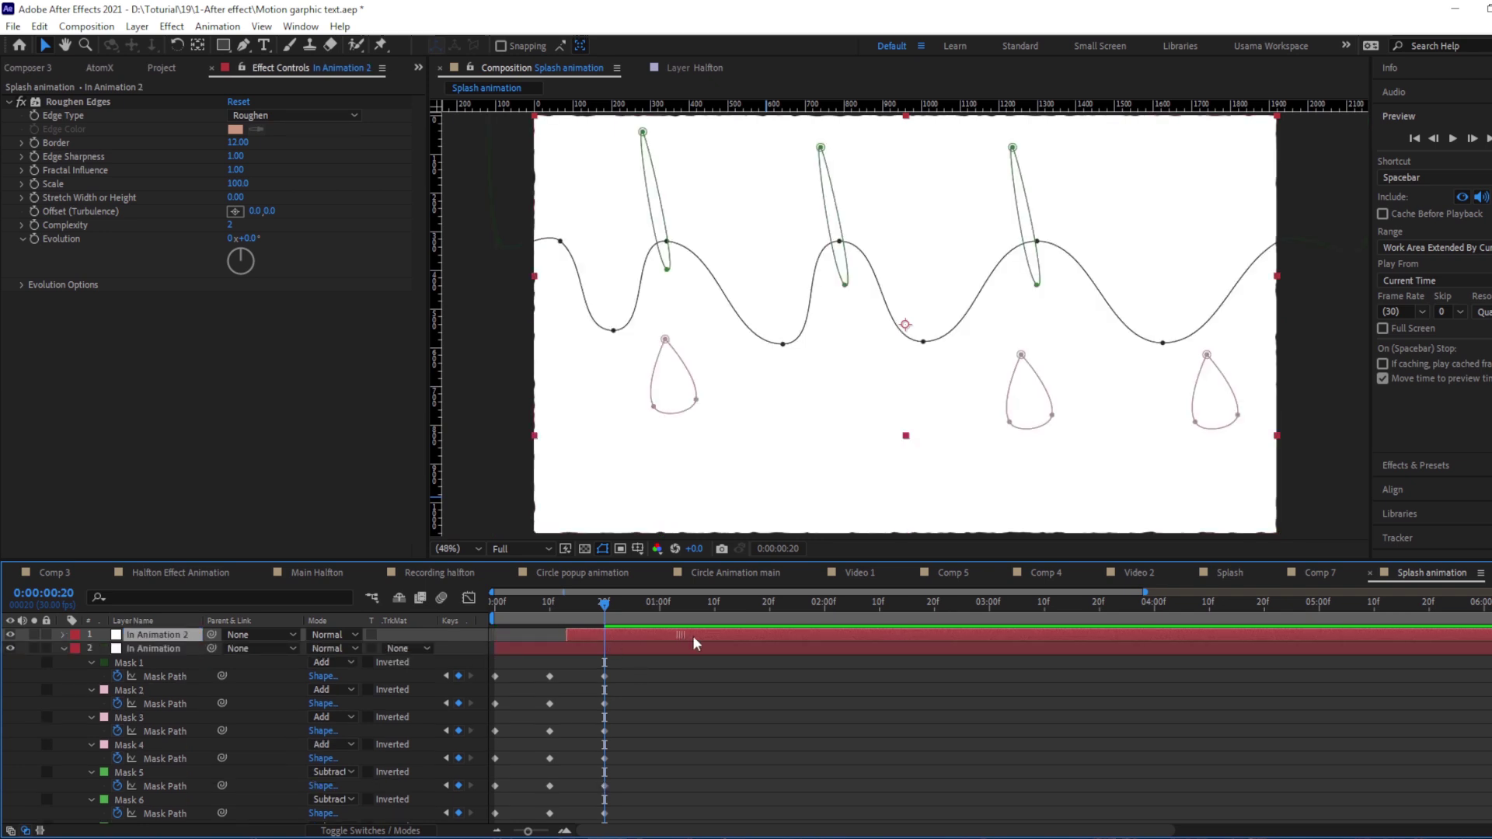
pyautogui.press('[')
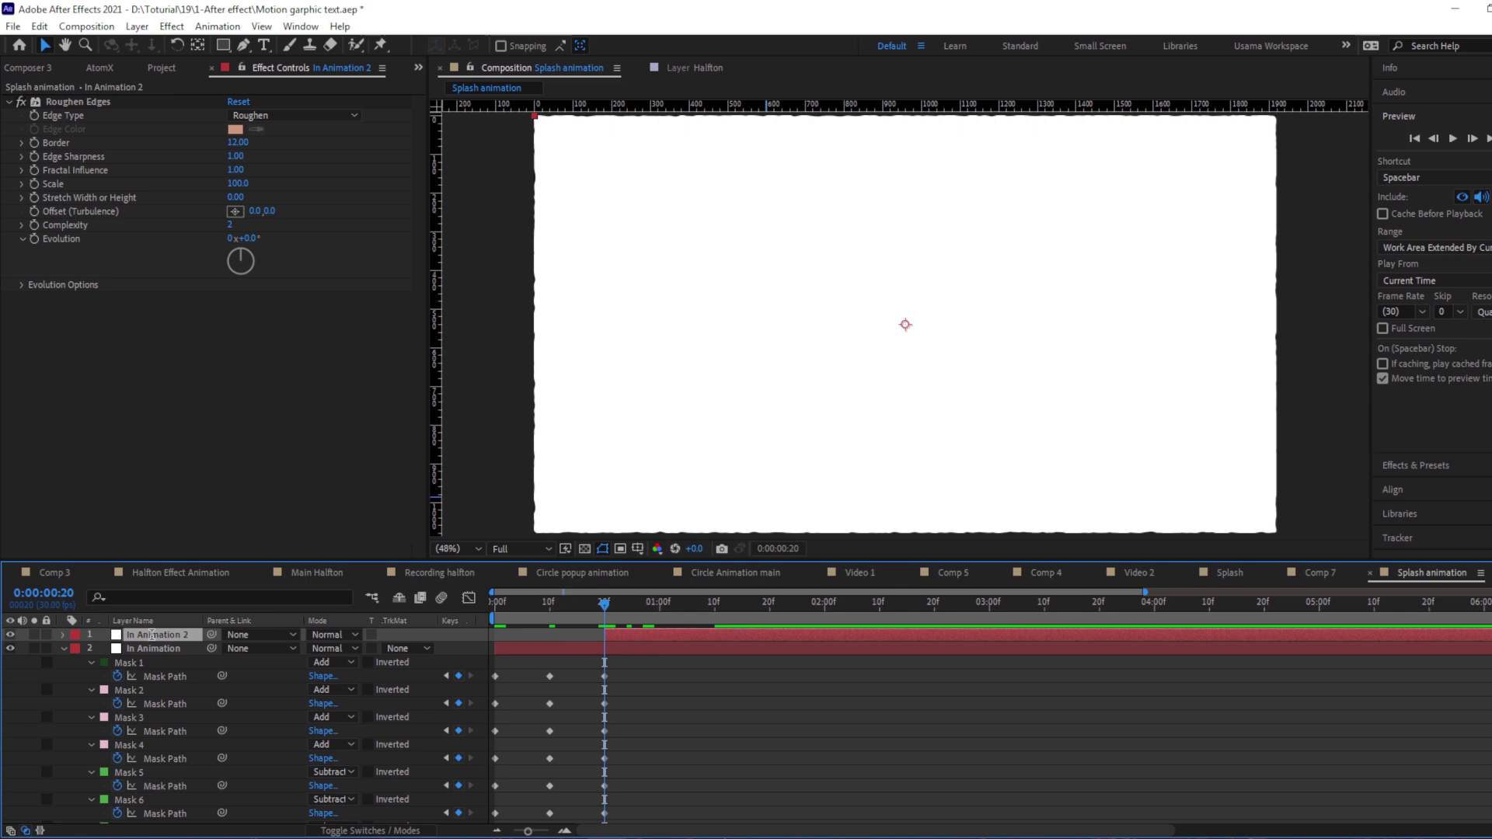
# Rename the duplicated layer to Out Animation.
pyautogui.press('Return')
pyautogui.write('Out')
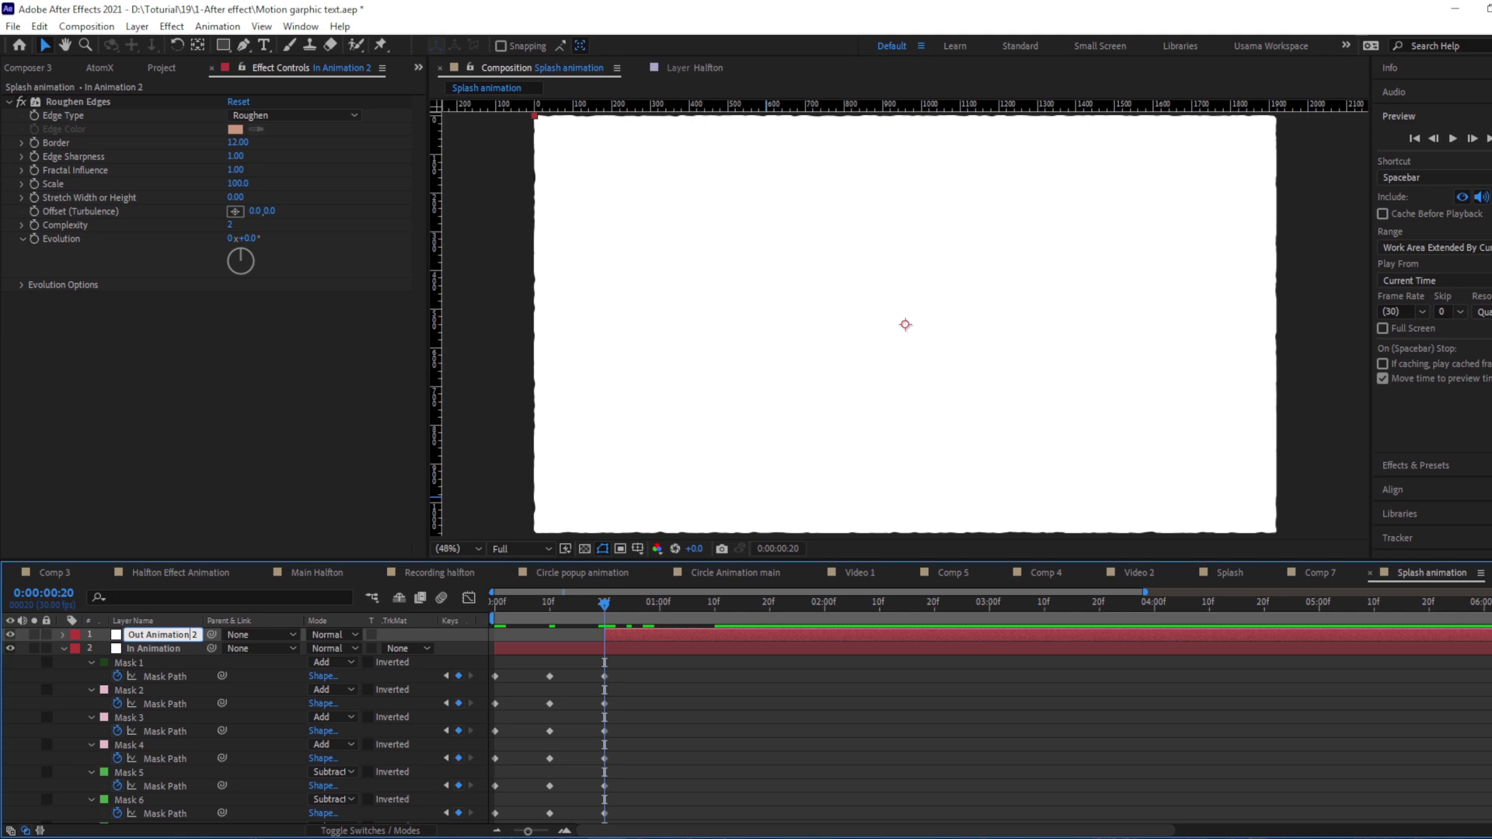
pyautogui.press('BackSpace')
pyautogui.press('BackSpace')
pyautogui.press('Return')
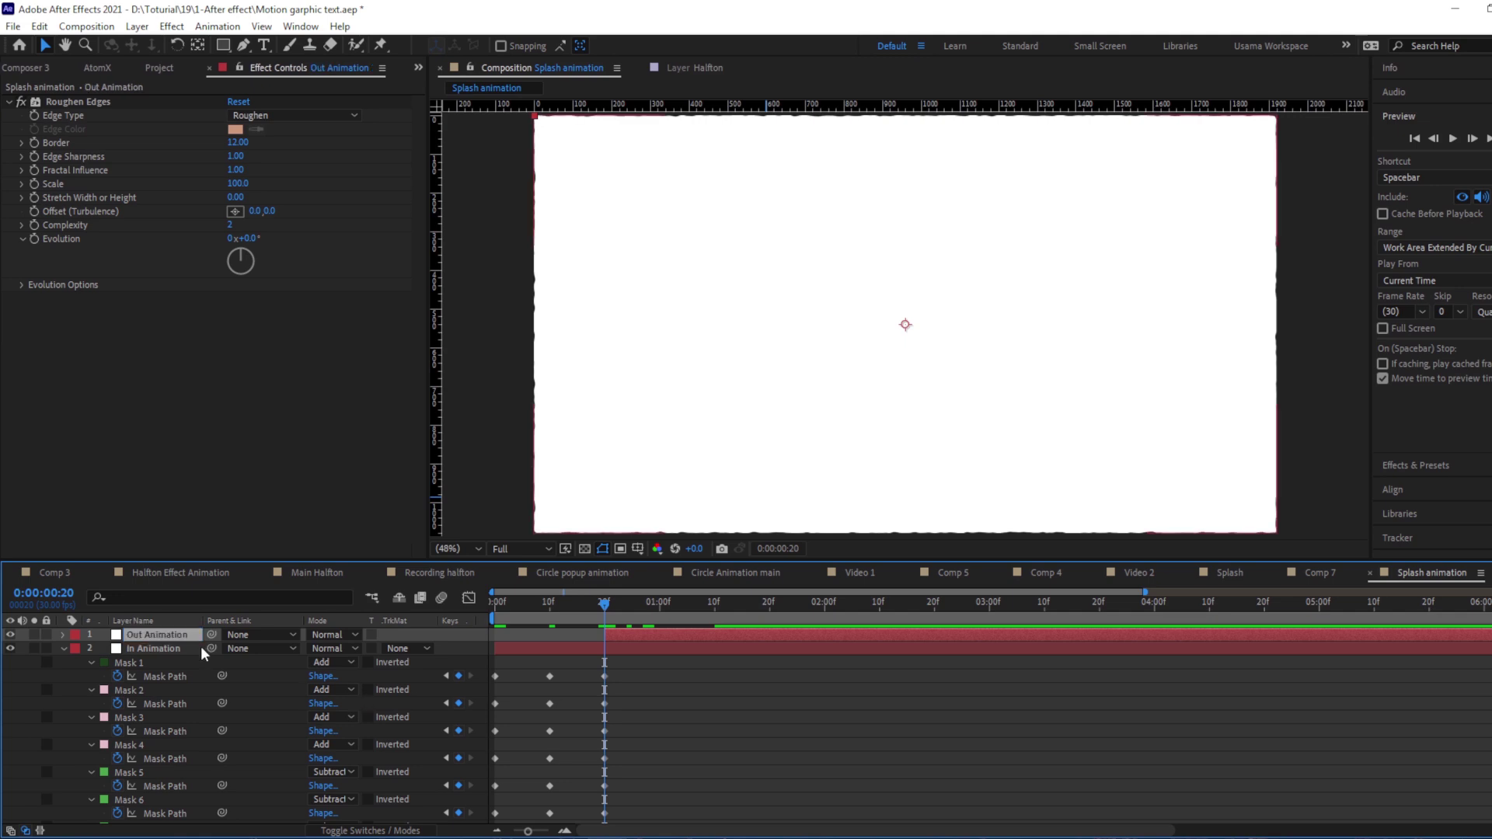
# Set the In Animation layer's track matte to Alpha Inverted Matte "Out Animation" and preview the result from the start.
pyautogui.click(201, 645)
pyautogui.click(63, 649)
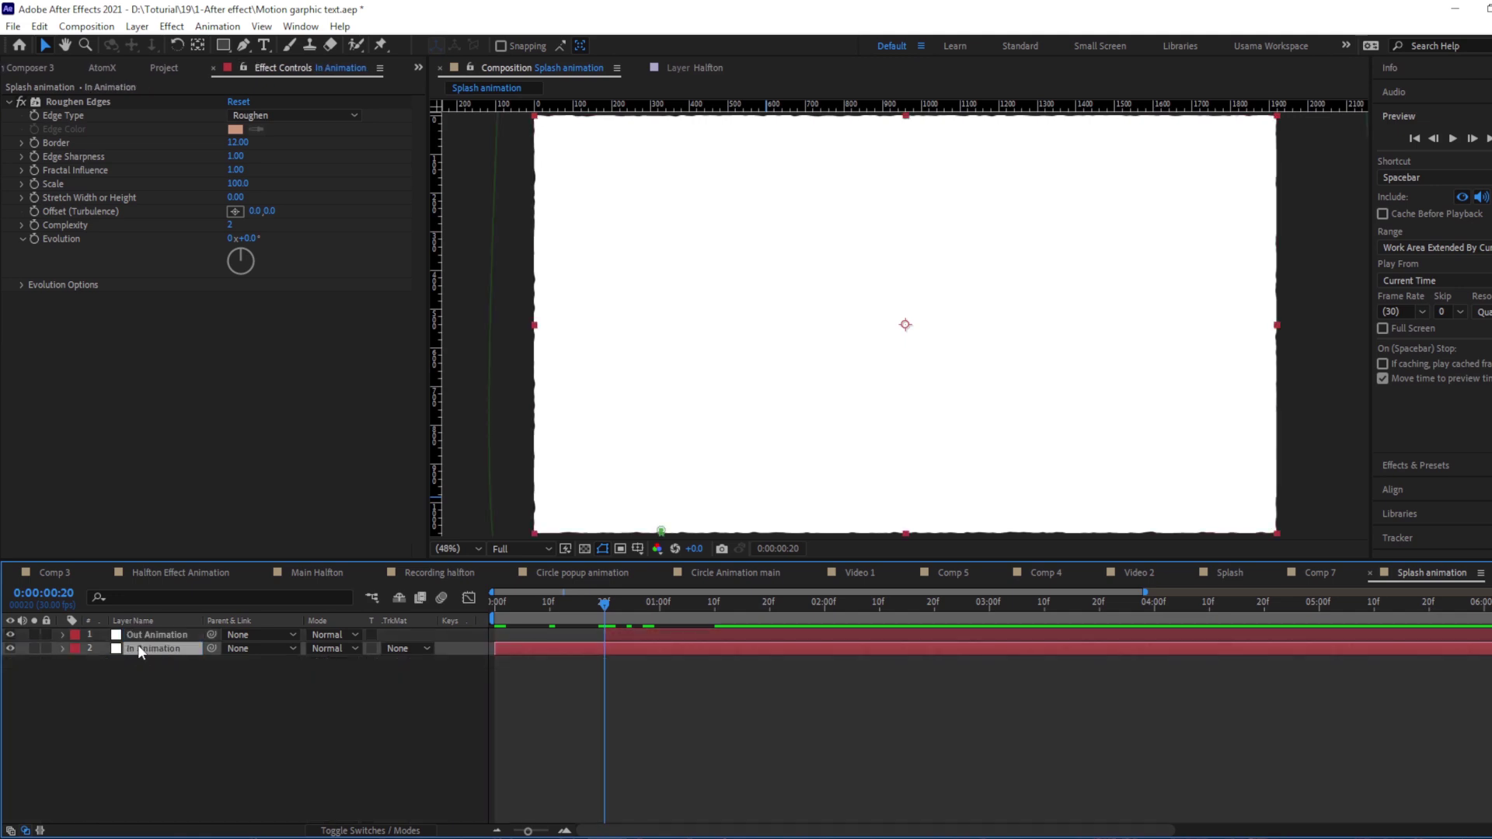
pyautogui.click(408, 648)
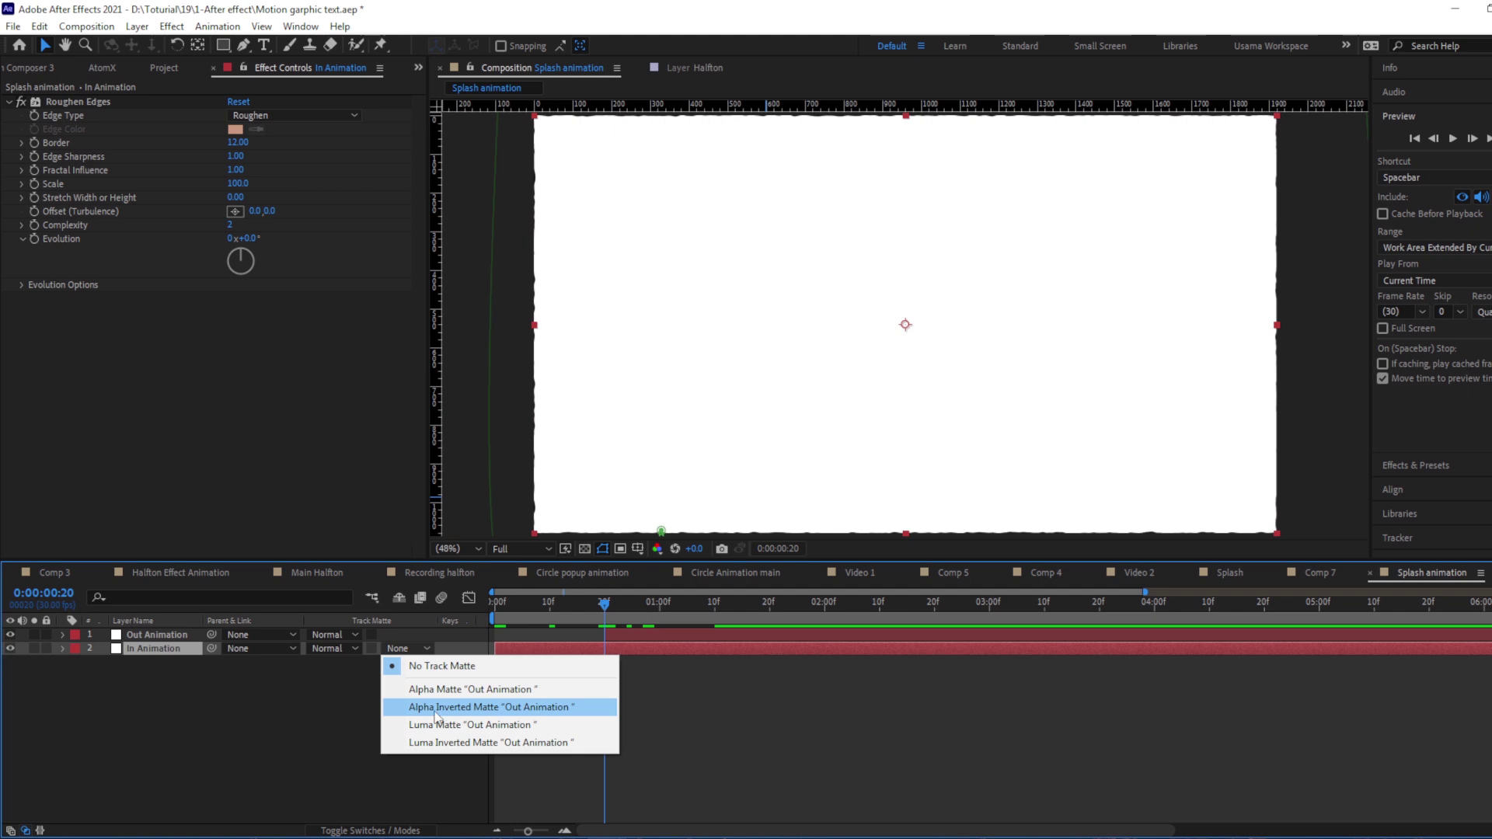
pyautogui.click(436, 709)
pyautogui.press('Home')
pyautogui.press('space')
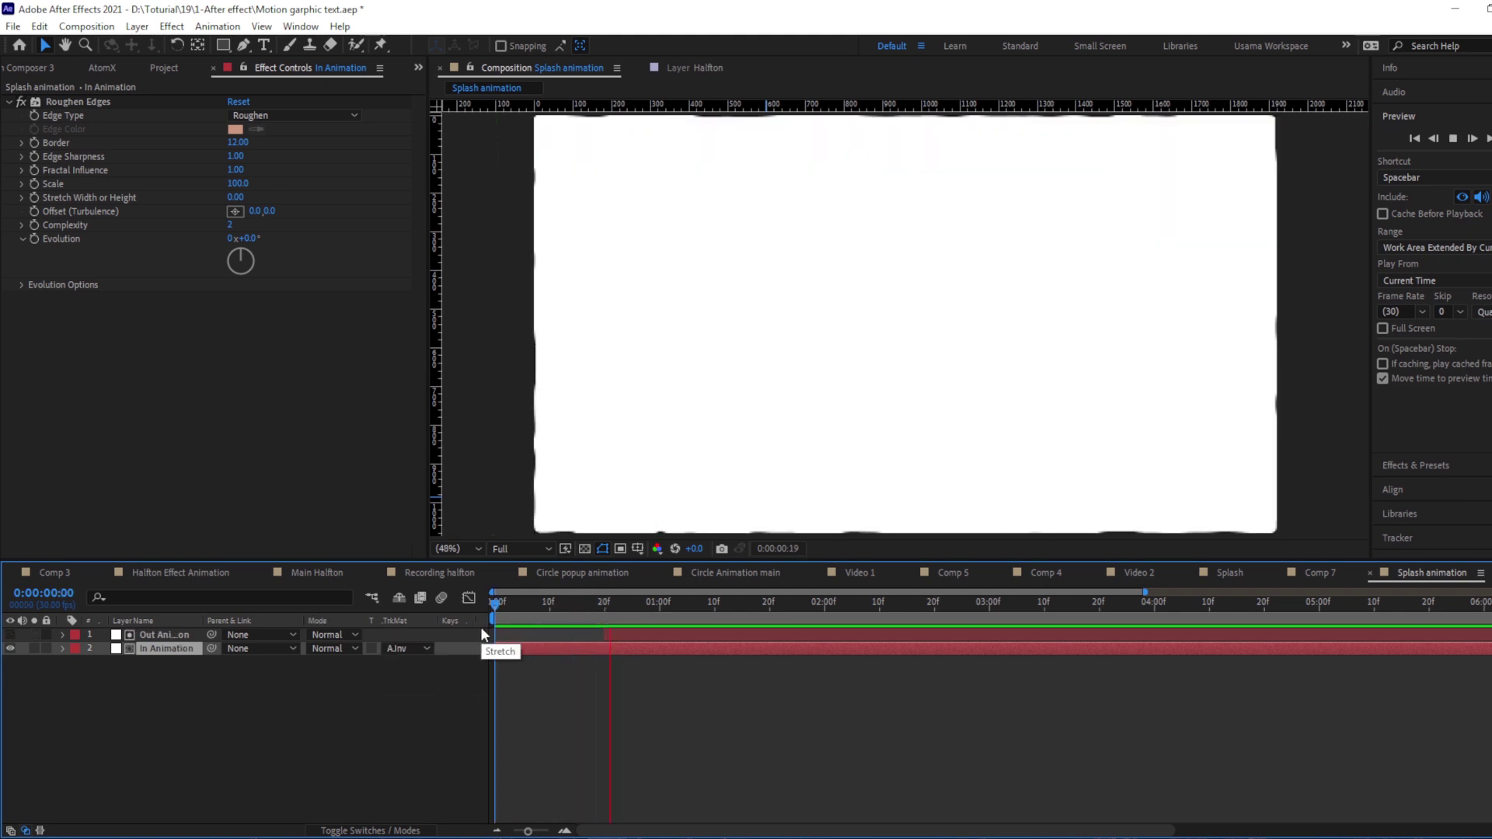
pyautogui.press('space')
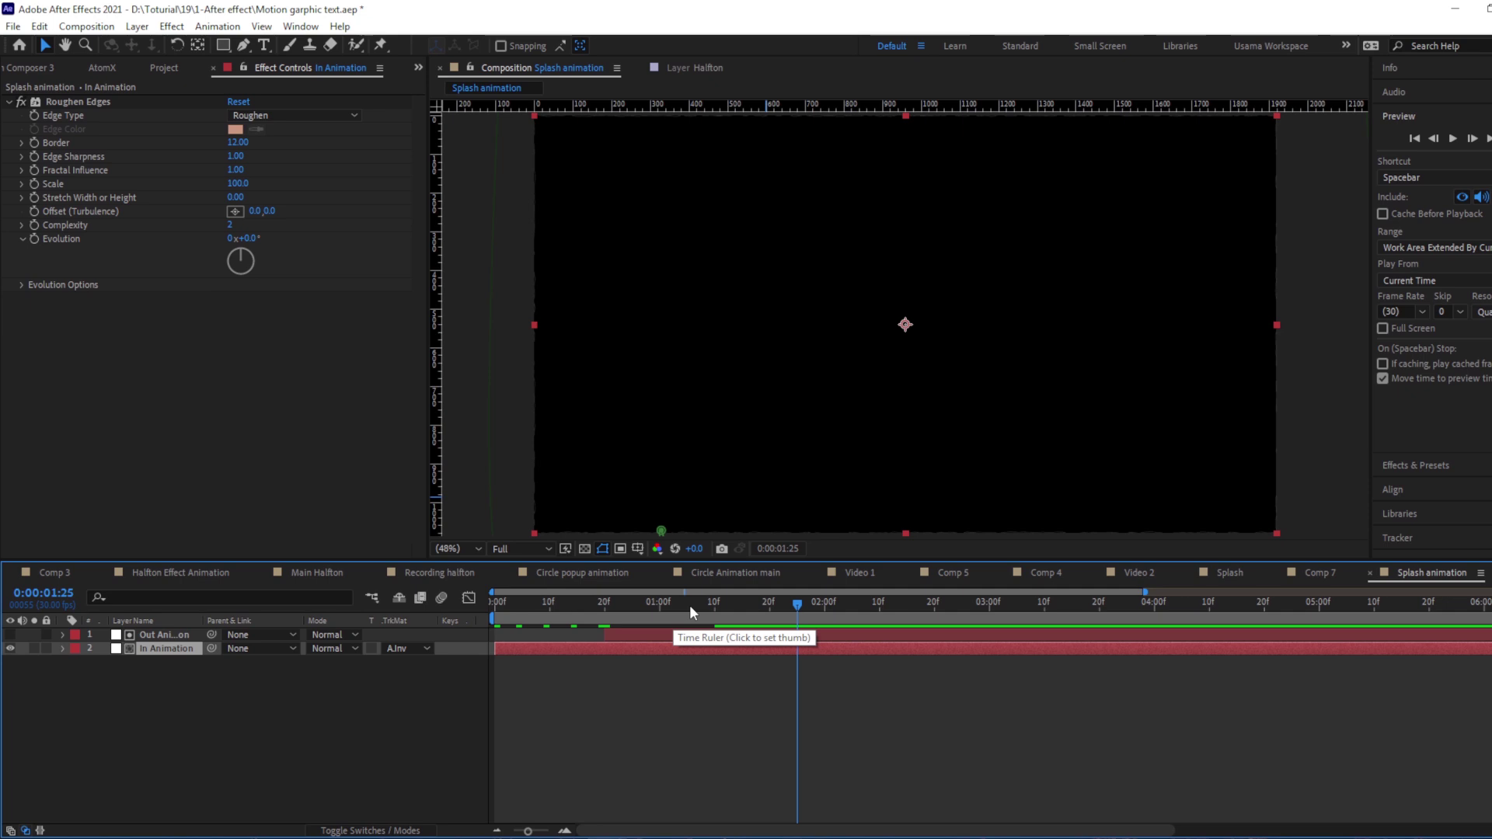
# Delete Masks 2 through 7 from the Out Animation layer, keeping only the wavy drip of Mask 1.
pyautogui.moveTo(719, 603); pyautogui.dragTo(655, 604)
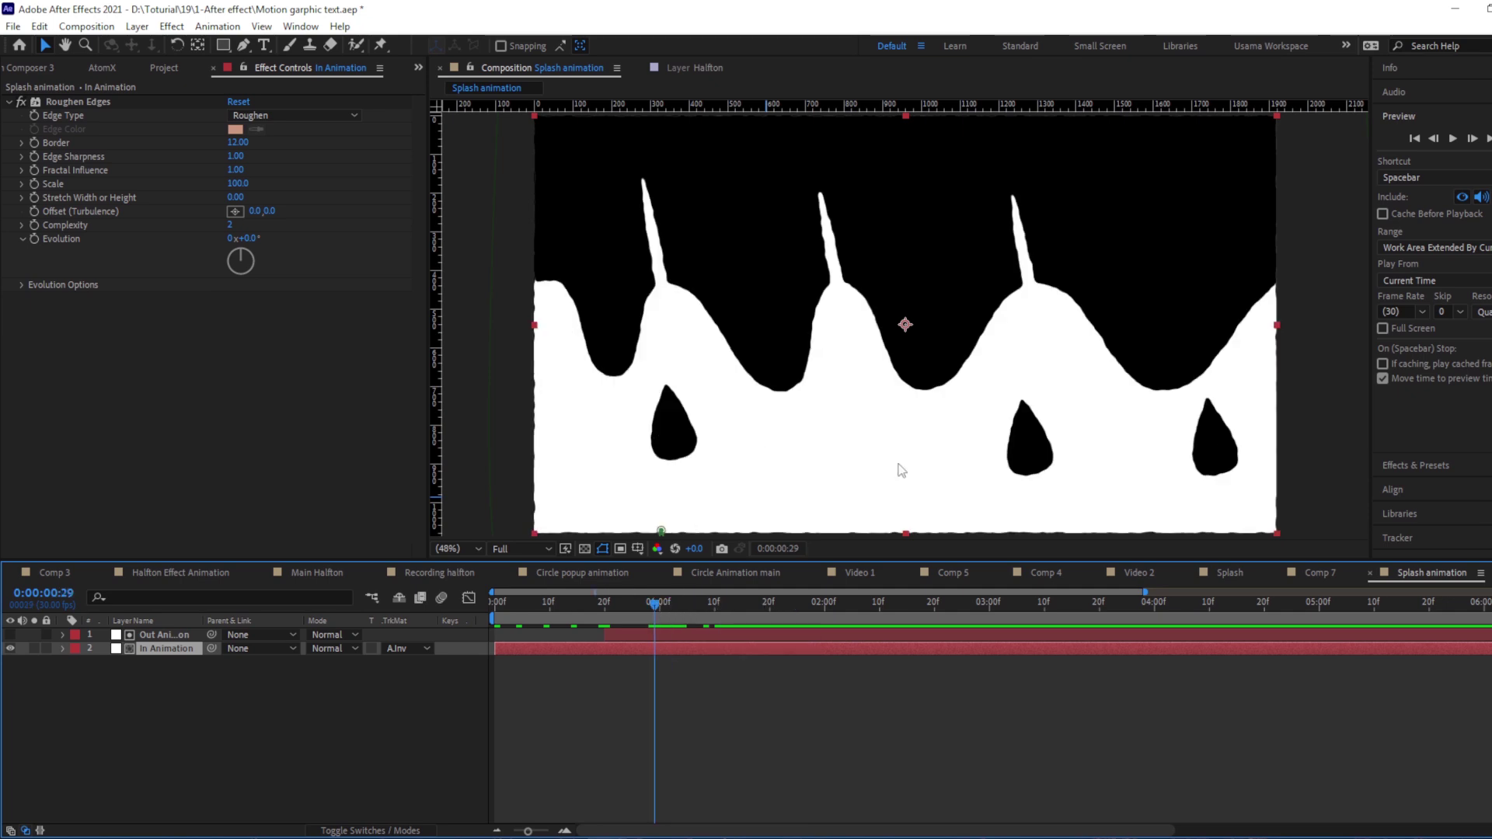
pyautogui.click(670, 636)
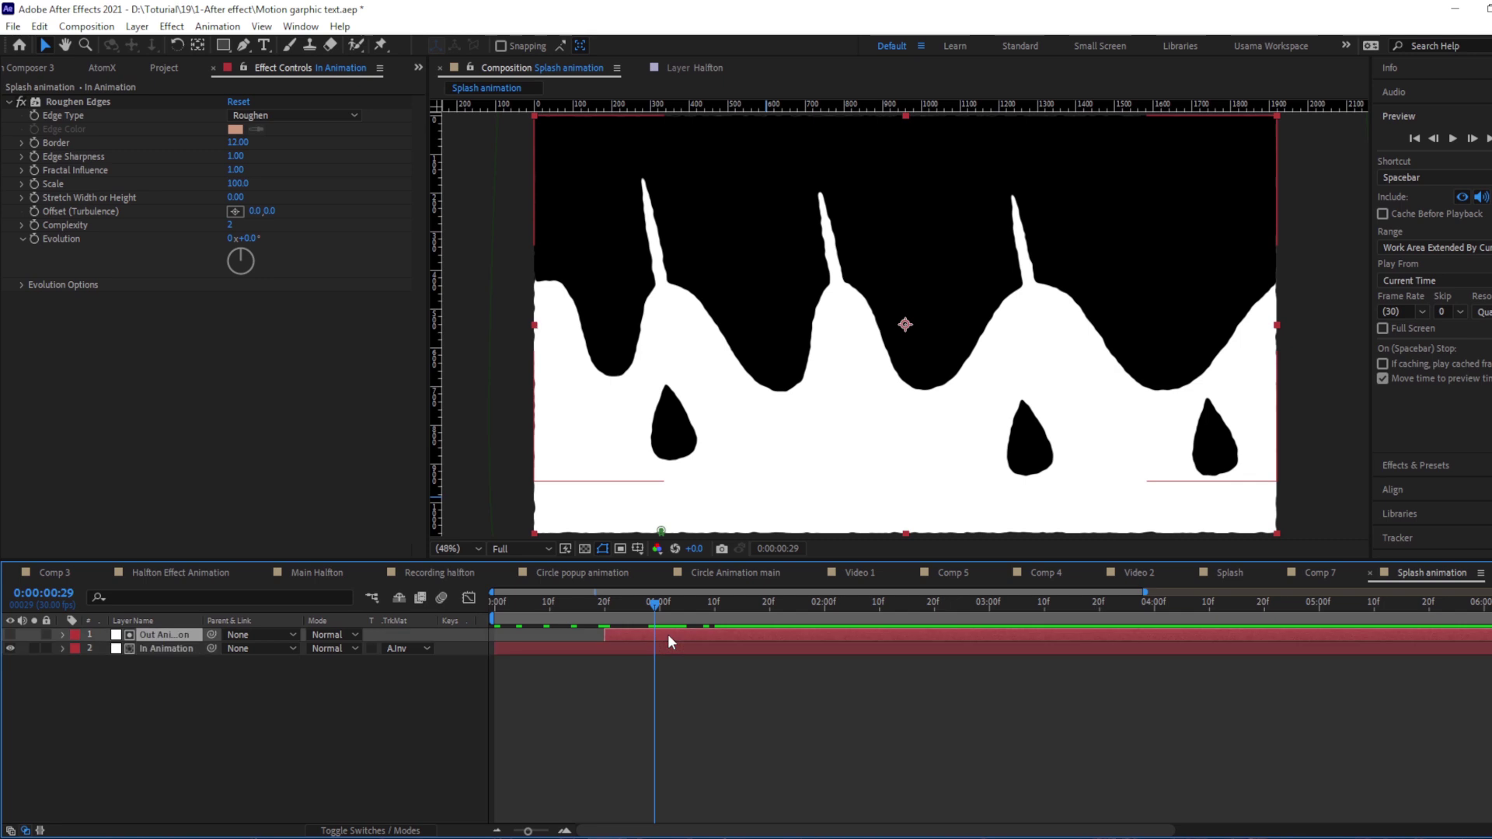
pyautogui.press('u')
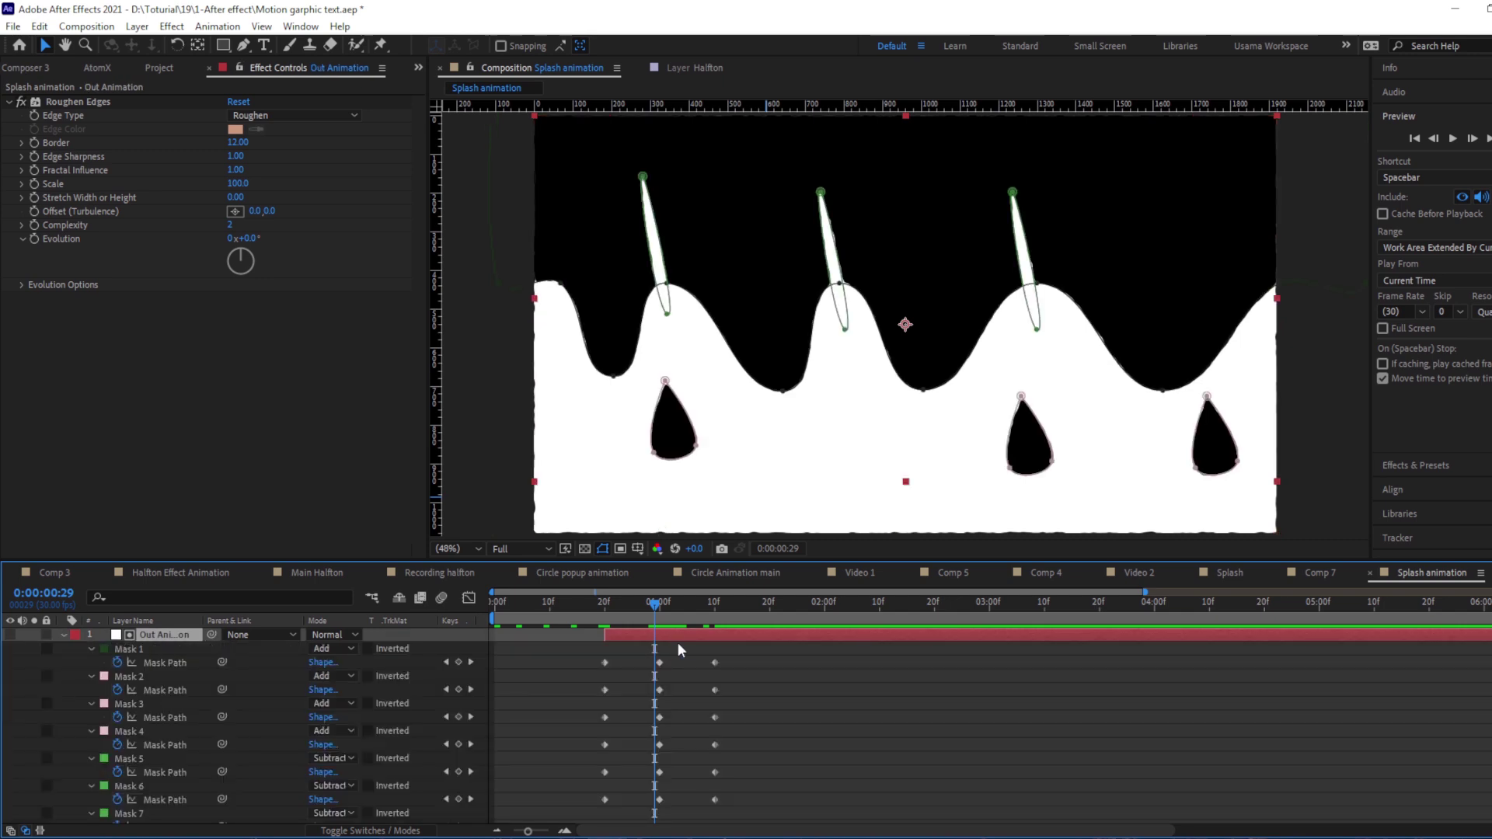
pyautogui.press('pagedown')
pyautogui.moveTo(644, 470); pyautogui.dragTo(639, 335)
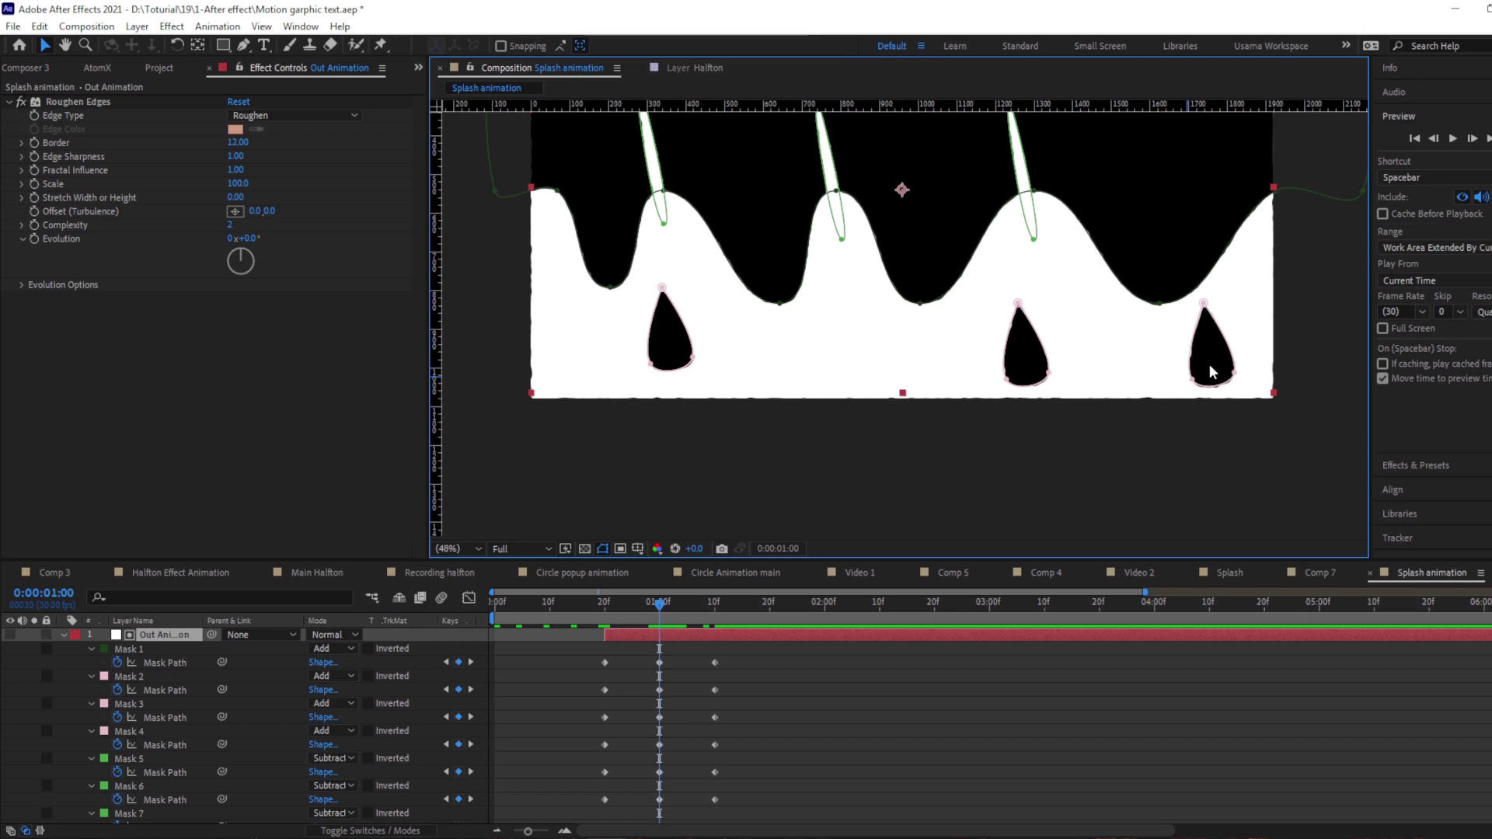
pyautogui.click(129, 677)
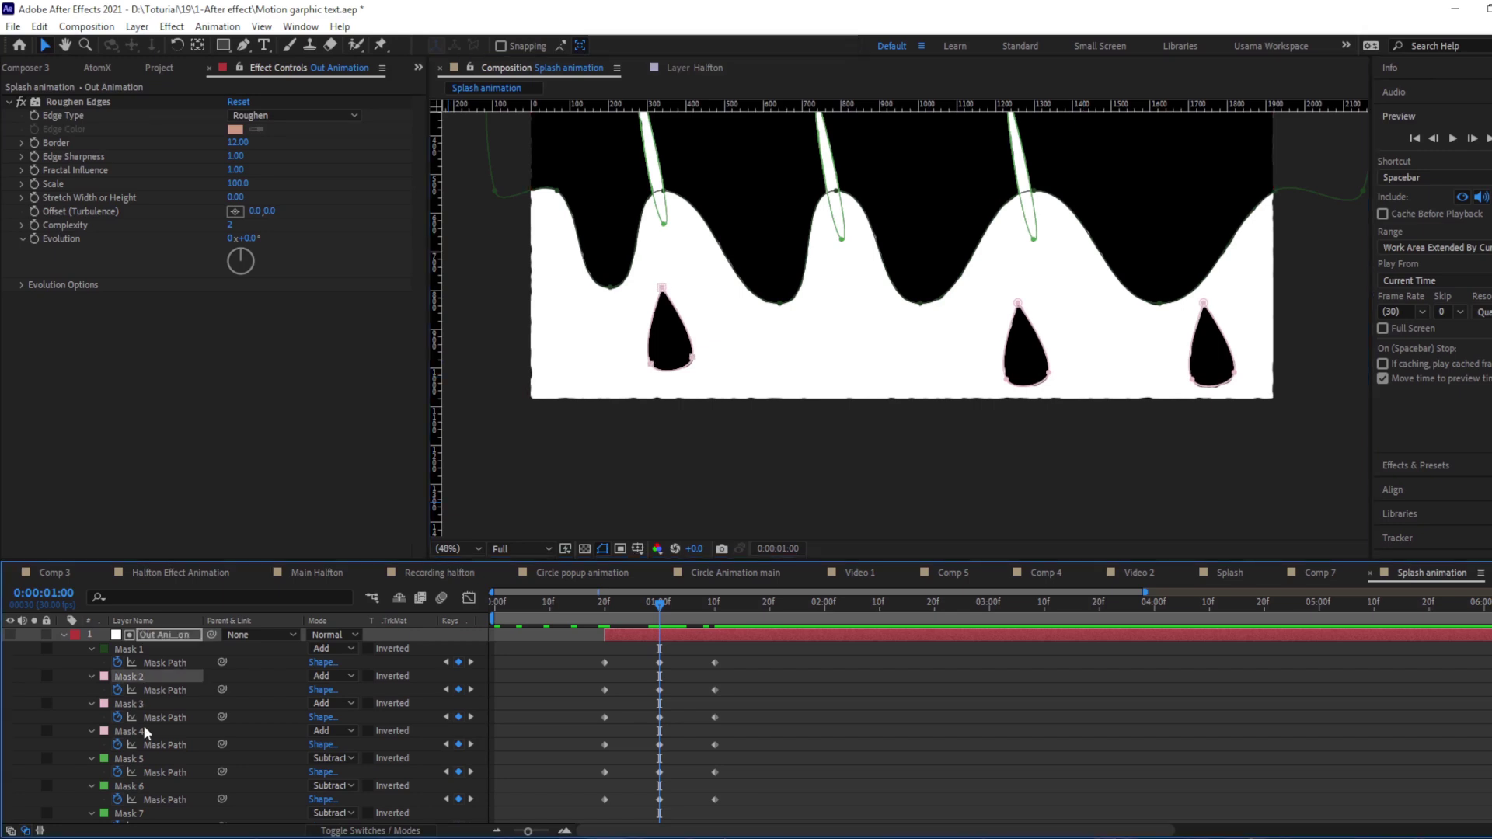
pyautogui.keyDown('shift'); pyautogui.click(138, 805); pyautogui.keyUp('shift')
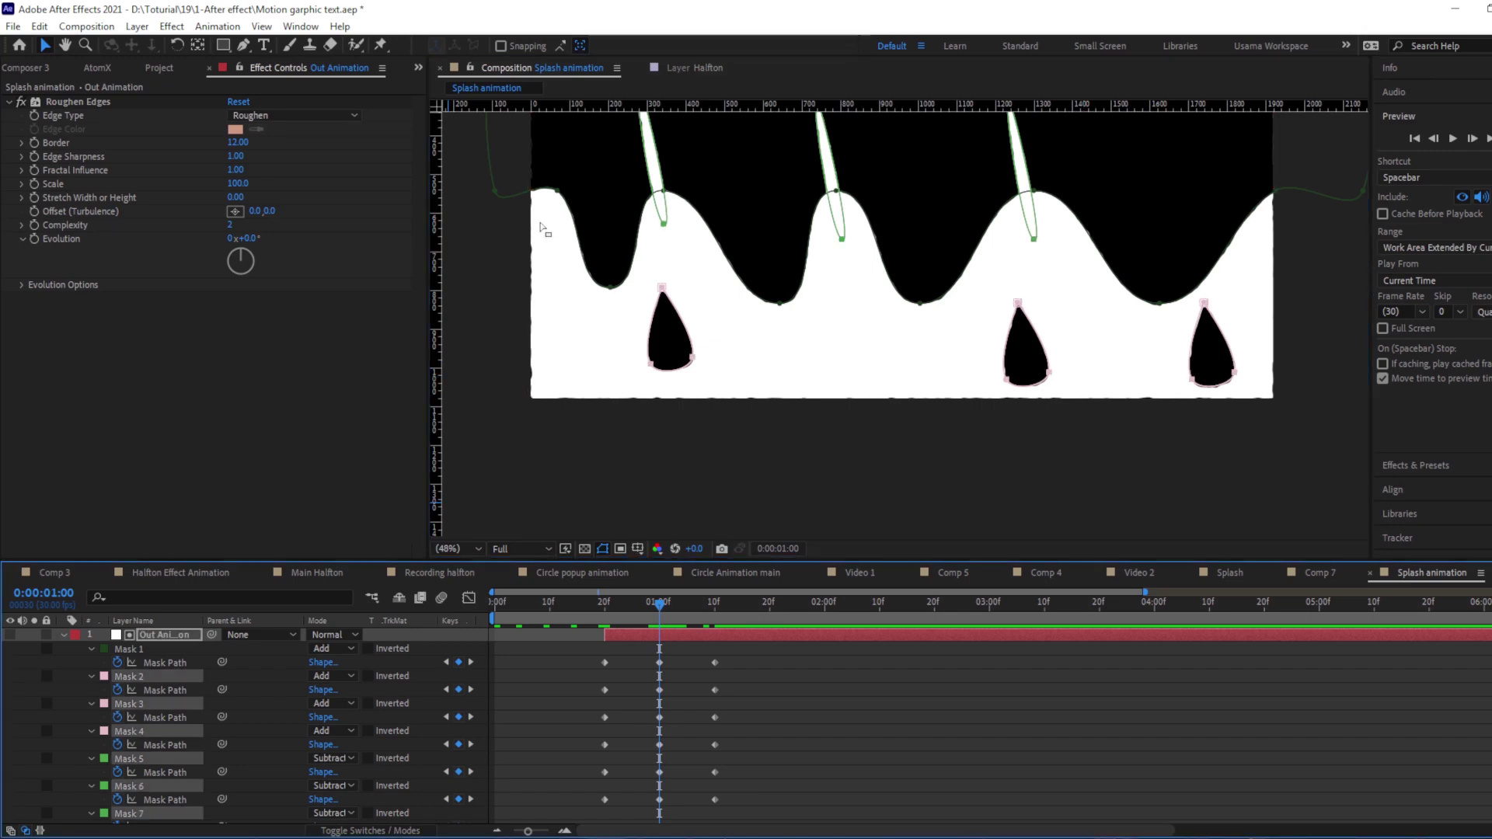
pyautogui.press('Delete')
pyautogui.moveTo(904, 271); pyautogui.dragTo(973, 394)
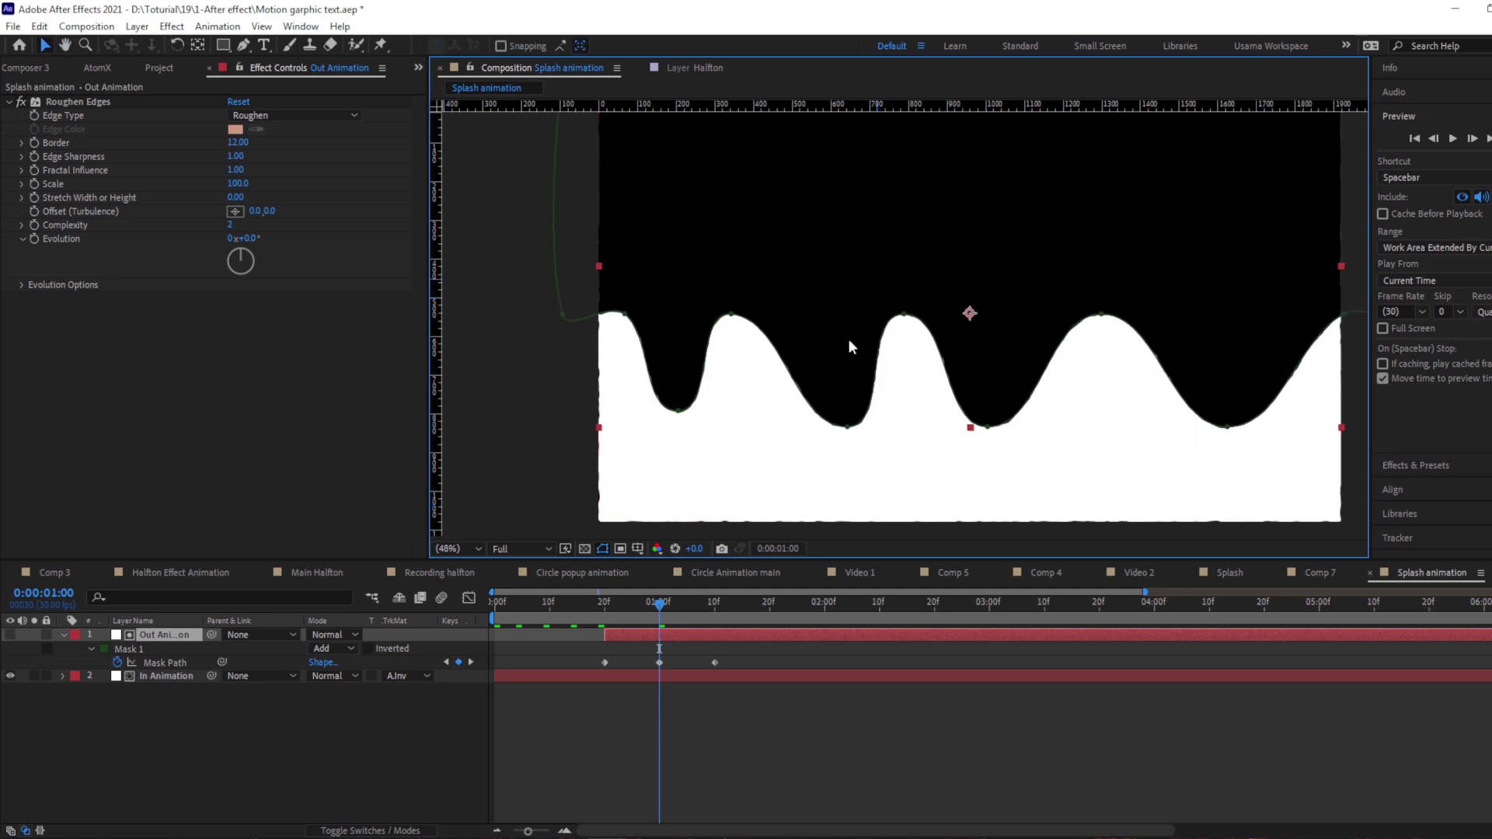
# End the work area at 0:00:01:11, just past the last mask keyframe, and preview the splash animation.
pyautogui.moveTo(653, 643); pyautogui.dragTo(721, 612)
pyautogui.press('n')
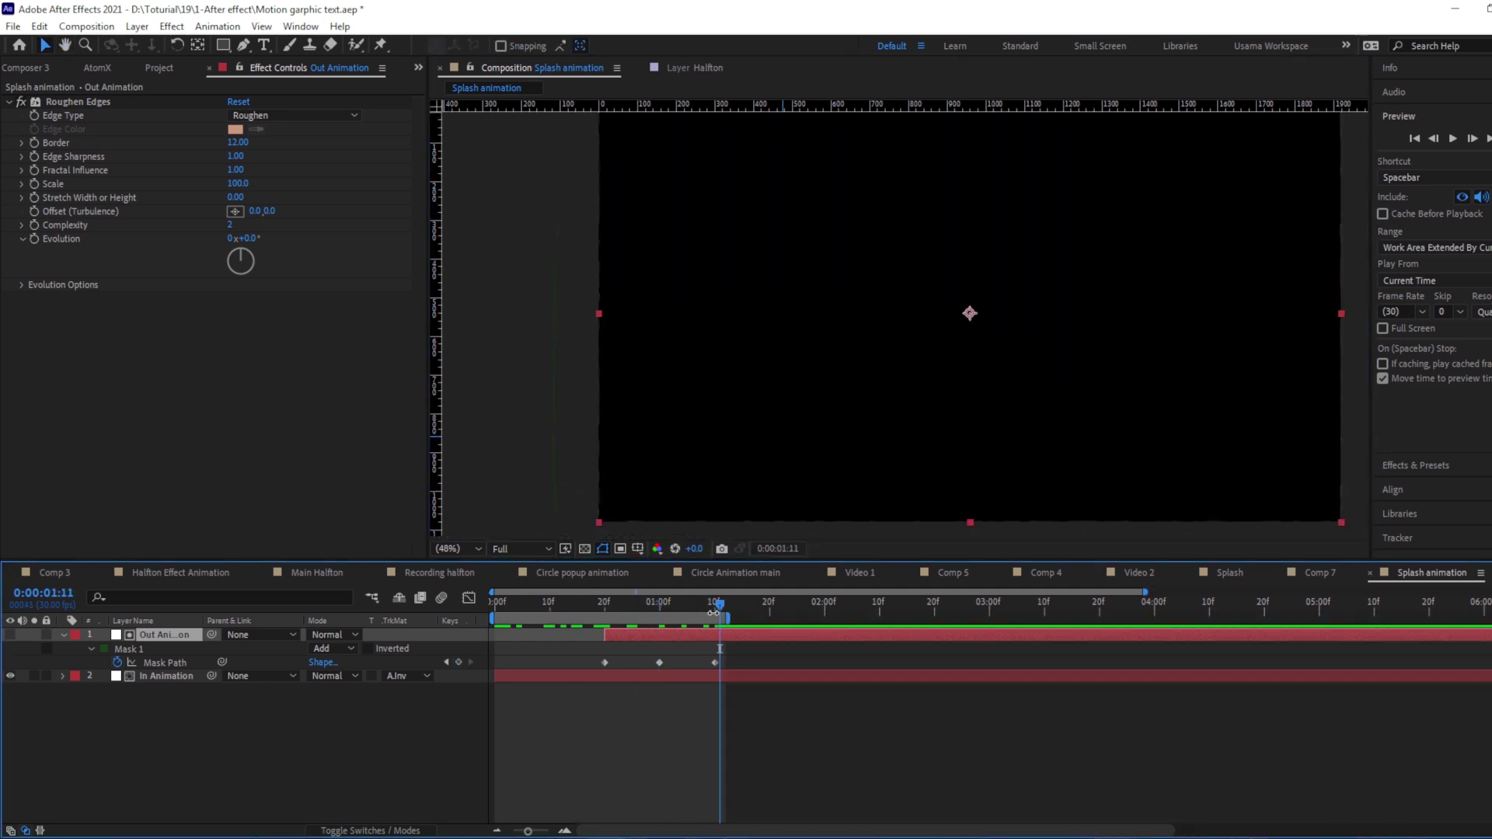
pyautogui.press('space')
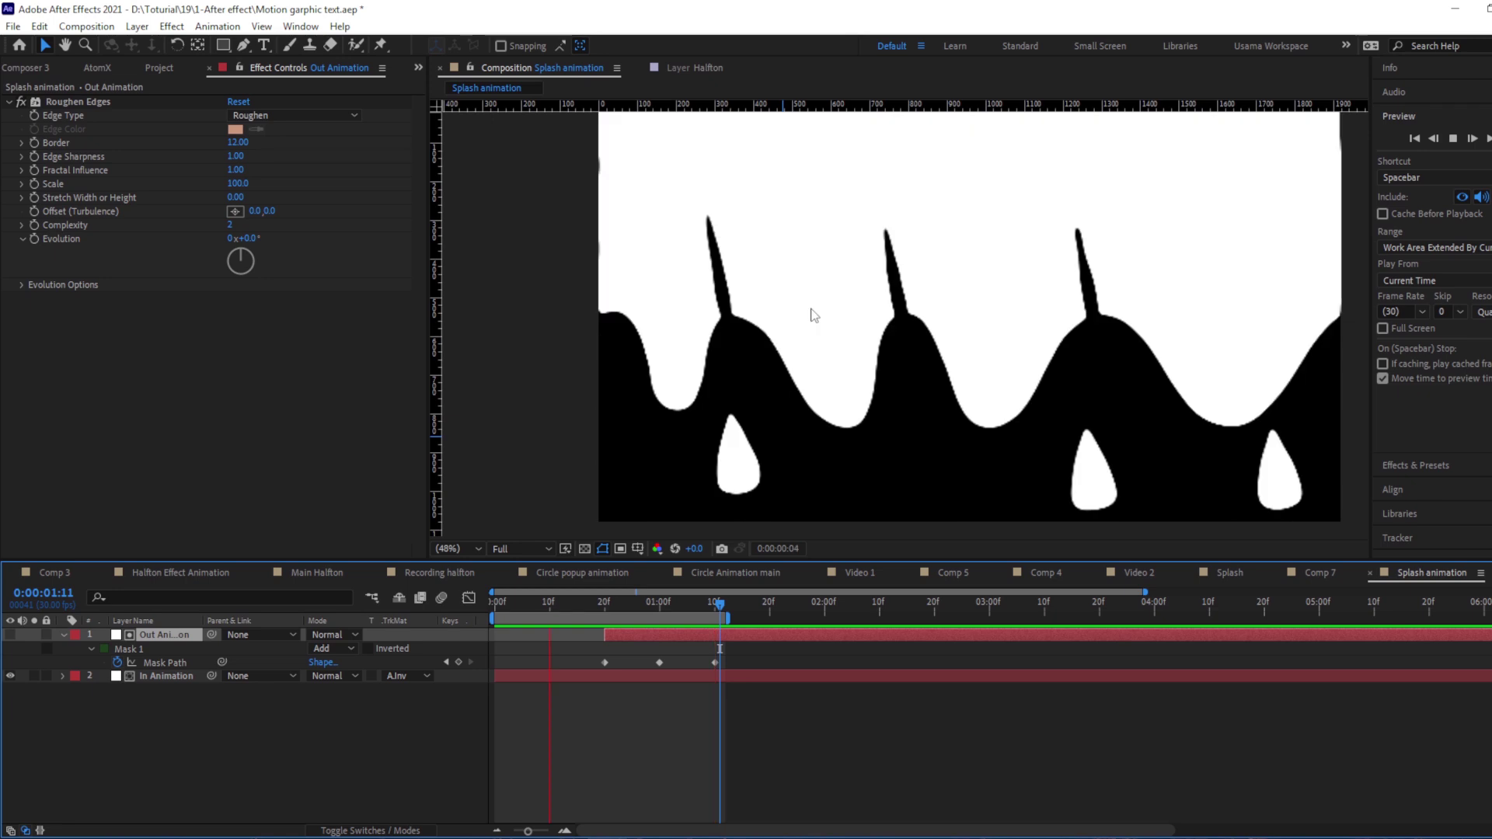
pyautogui.press('space')
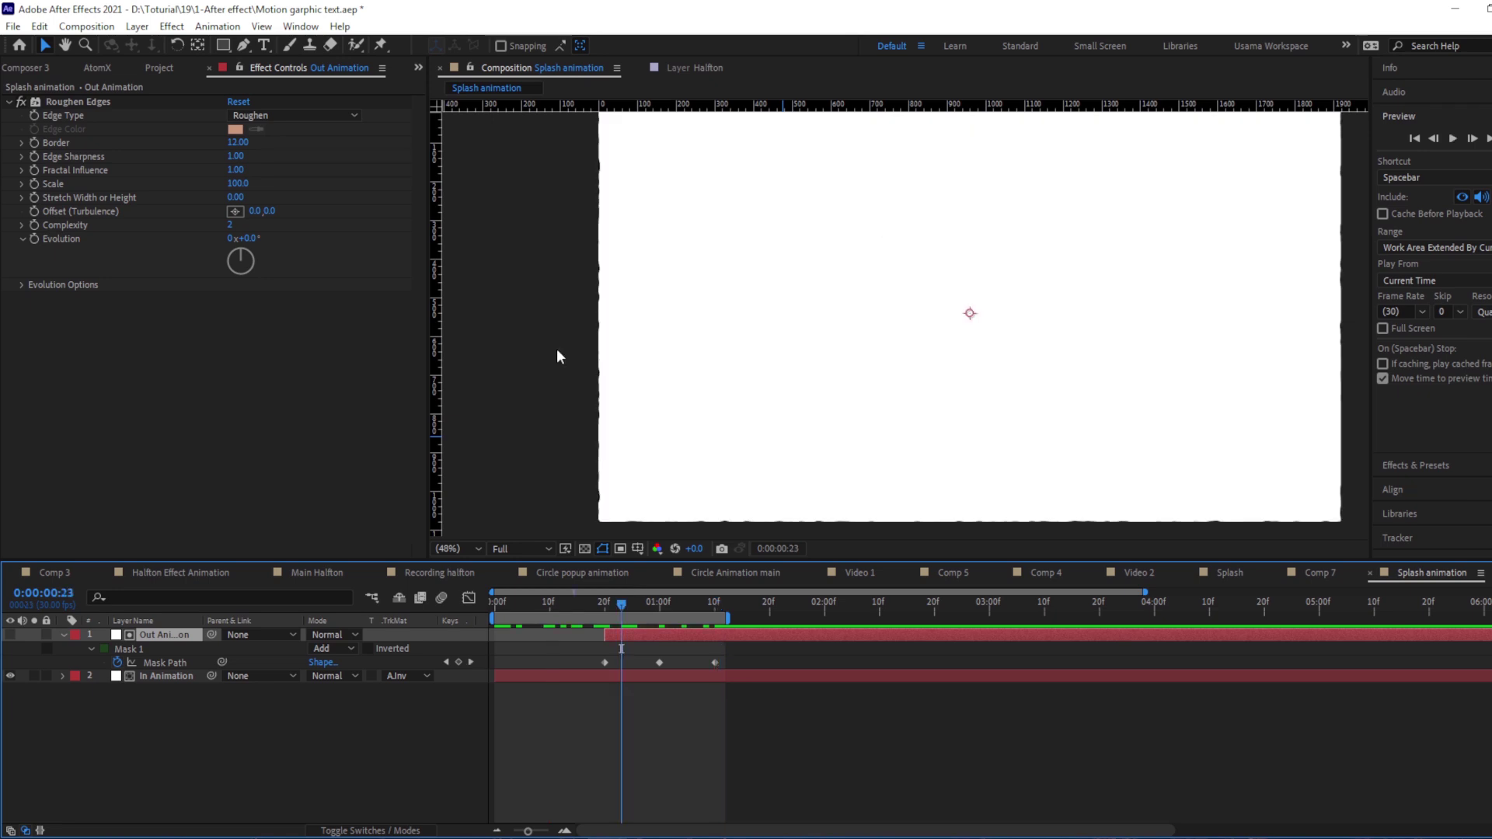
# Set the scale of both the Out Animation and In Animation layers to 102% to push their roughened borders outside the frame.
pyautogui.scroll(3, 556, 356)
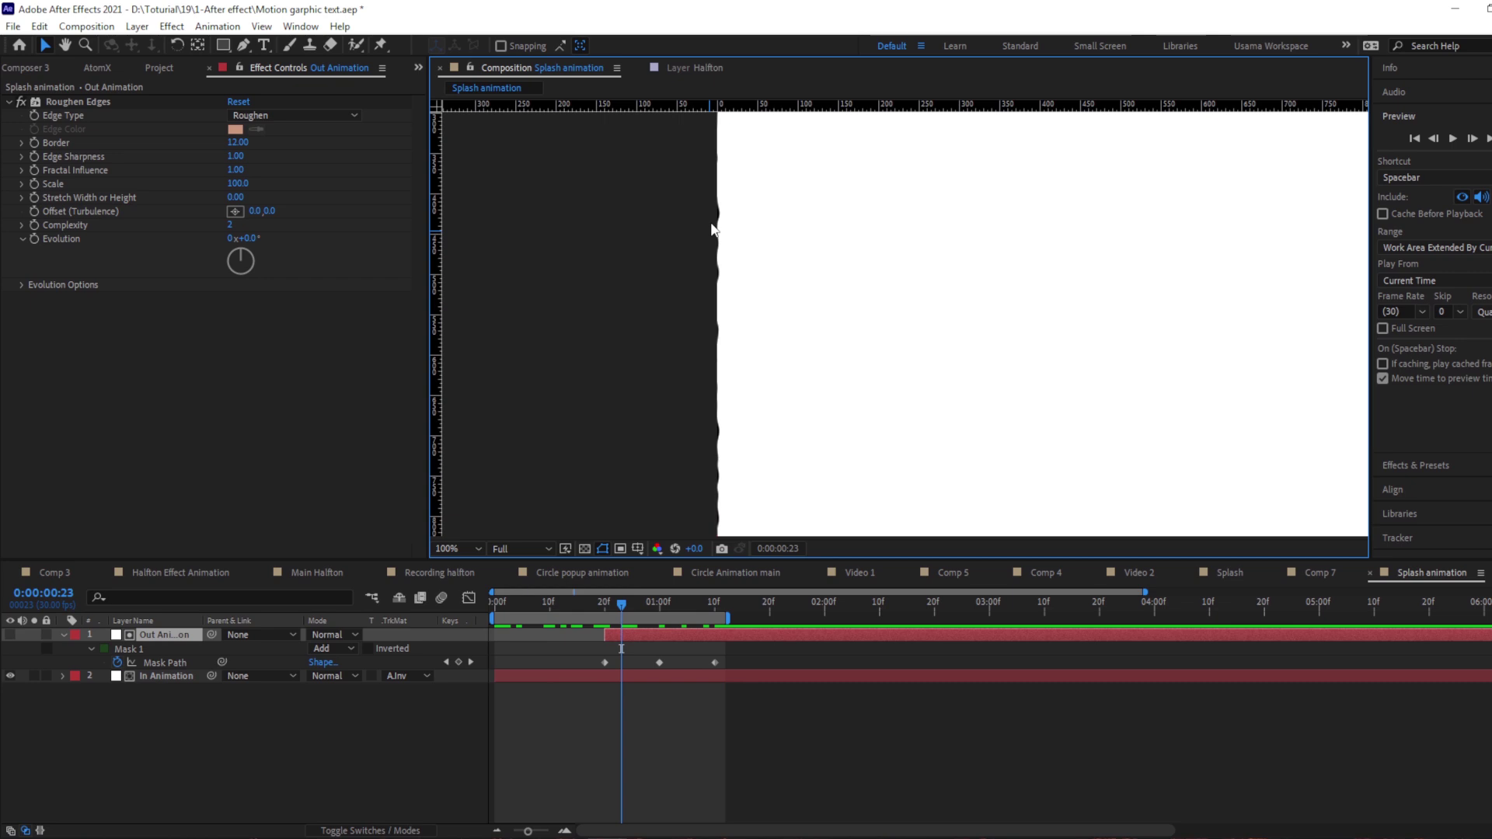
pyautogui.press('space')
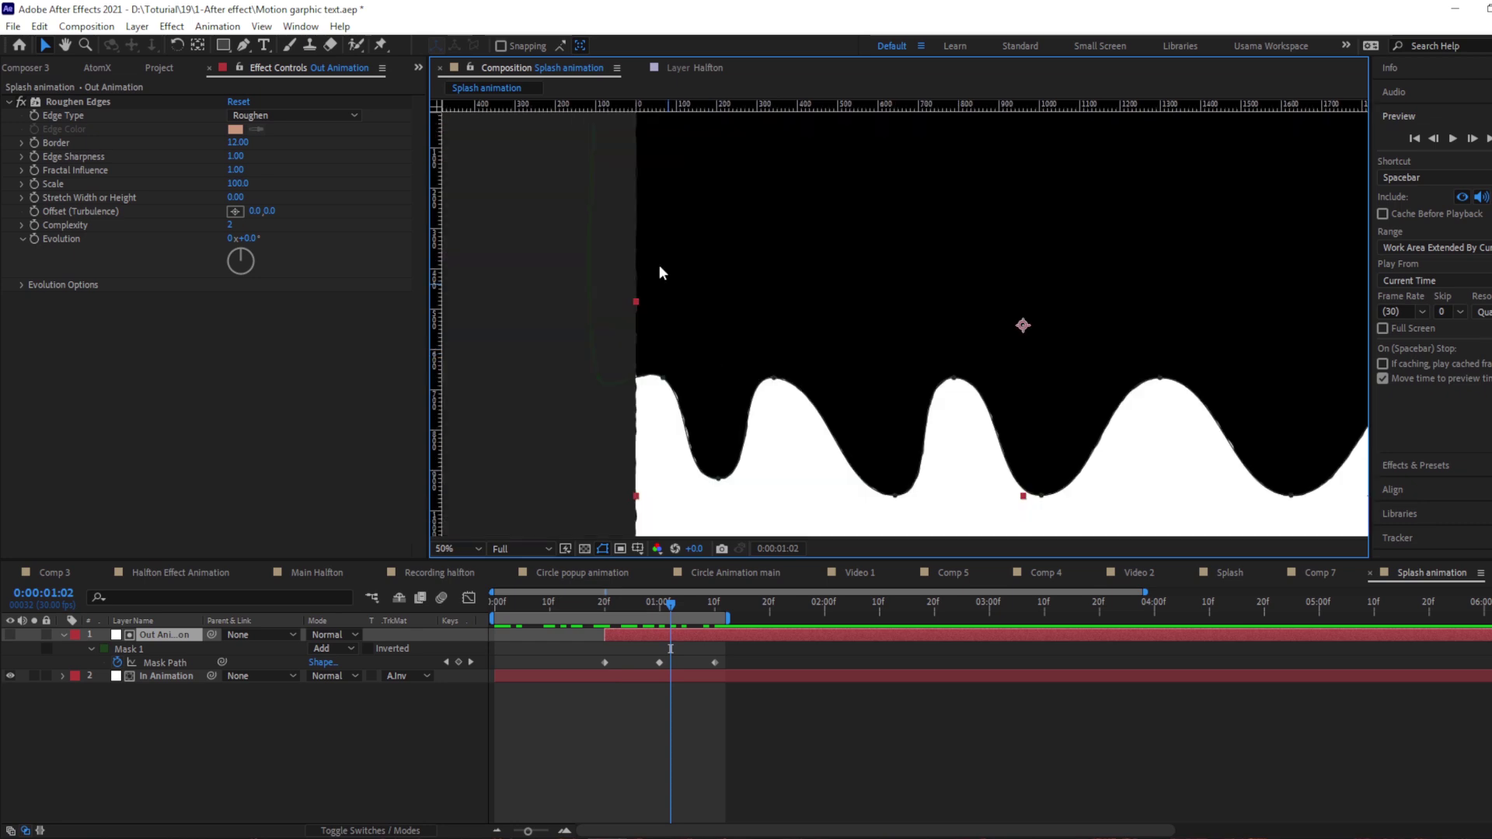
pyautogui.scroll(-5, 659, 264)
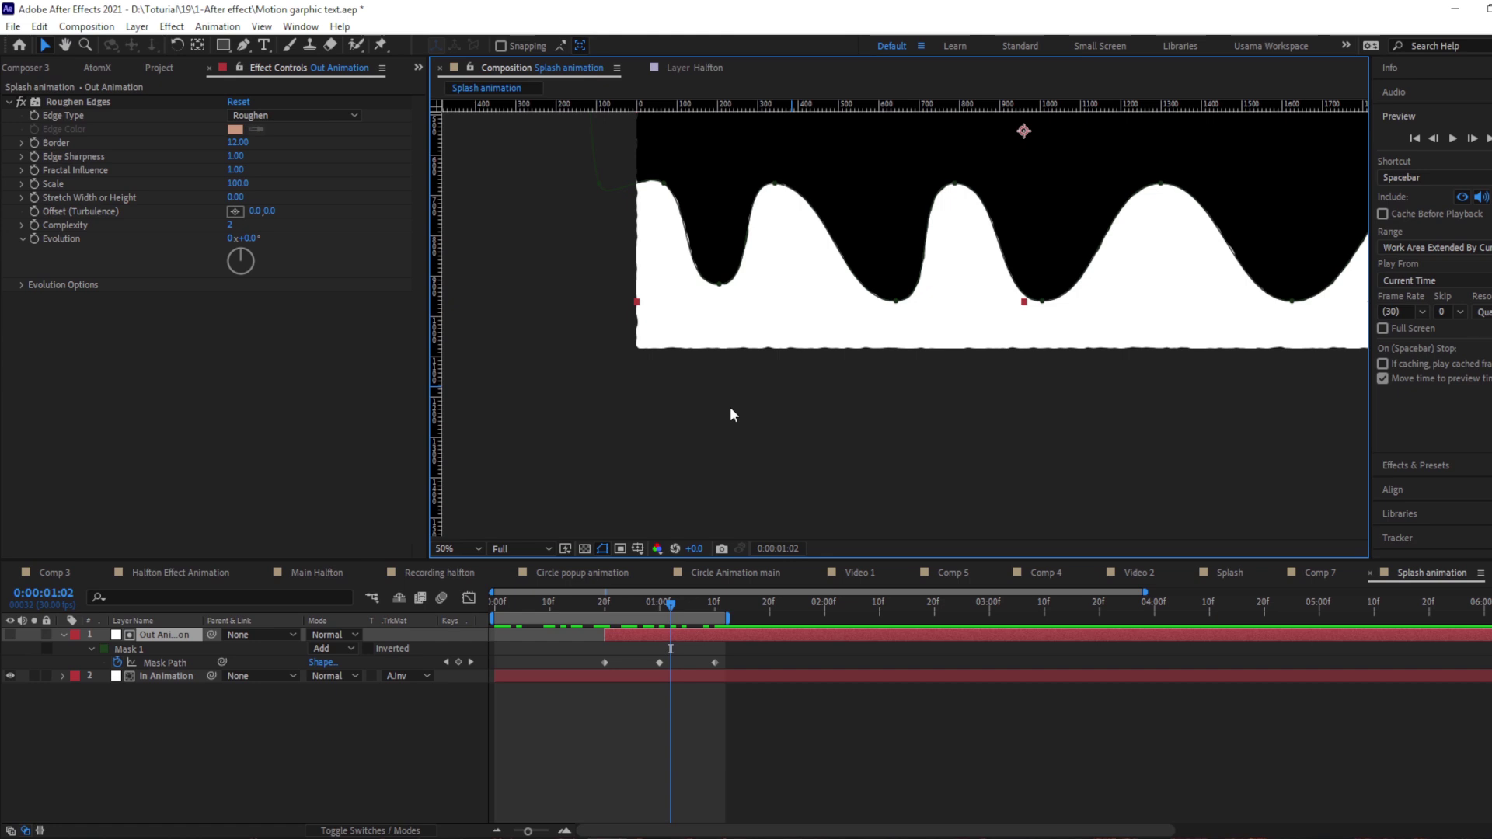
pyautogui.click(157, 660)
pyautogui.press('u')
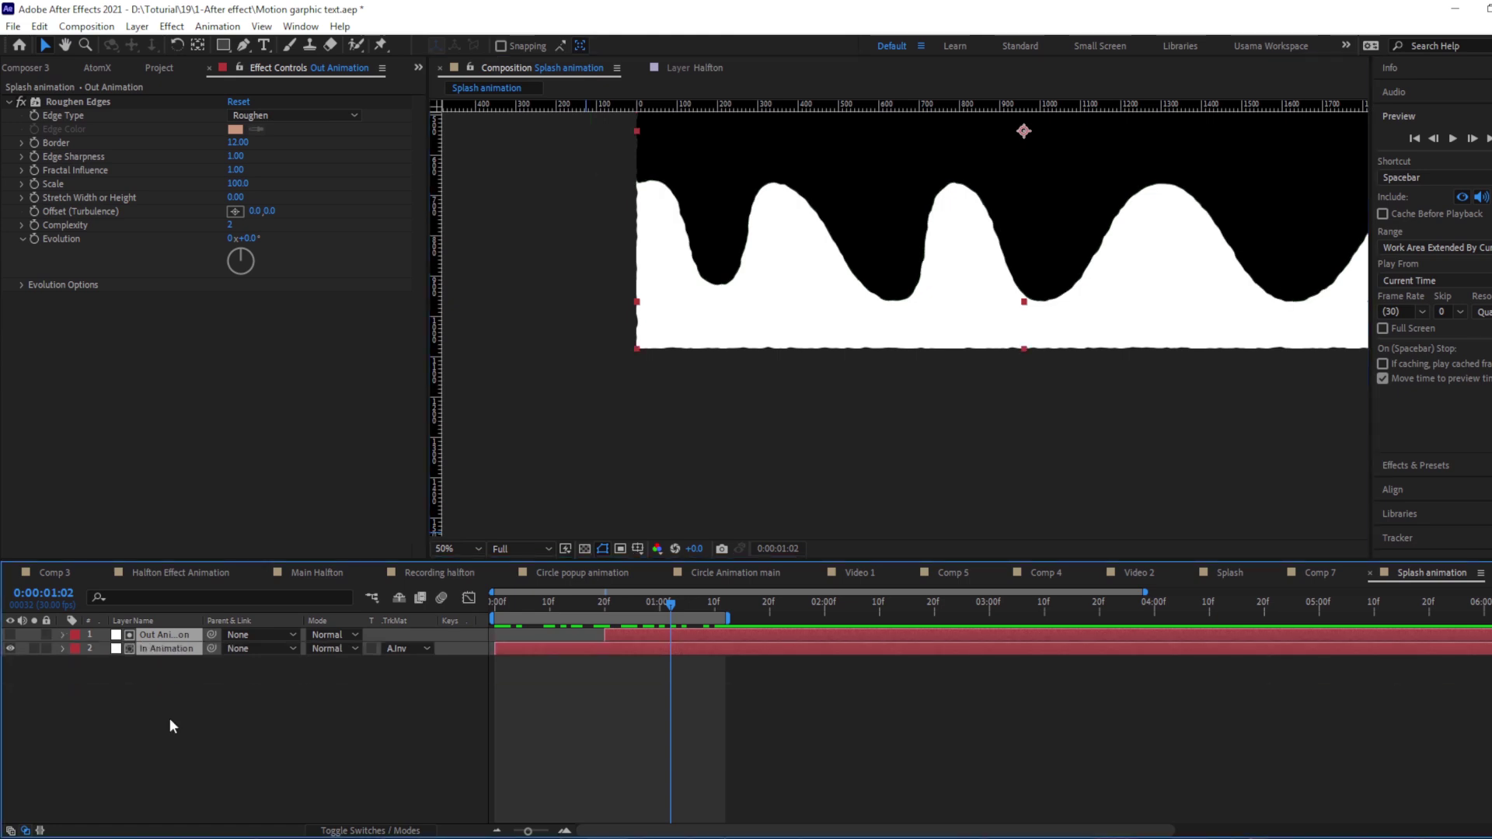
pyautogui.press('s')
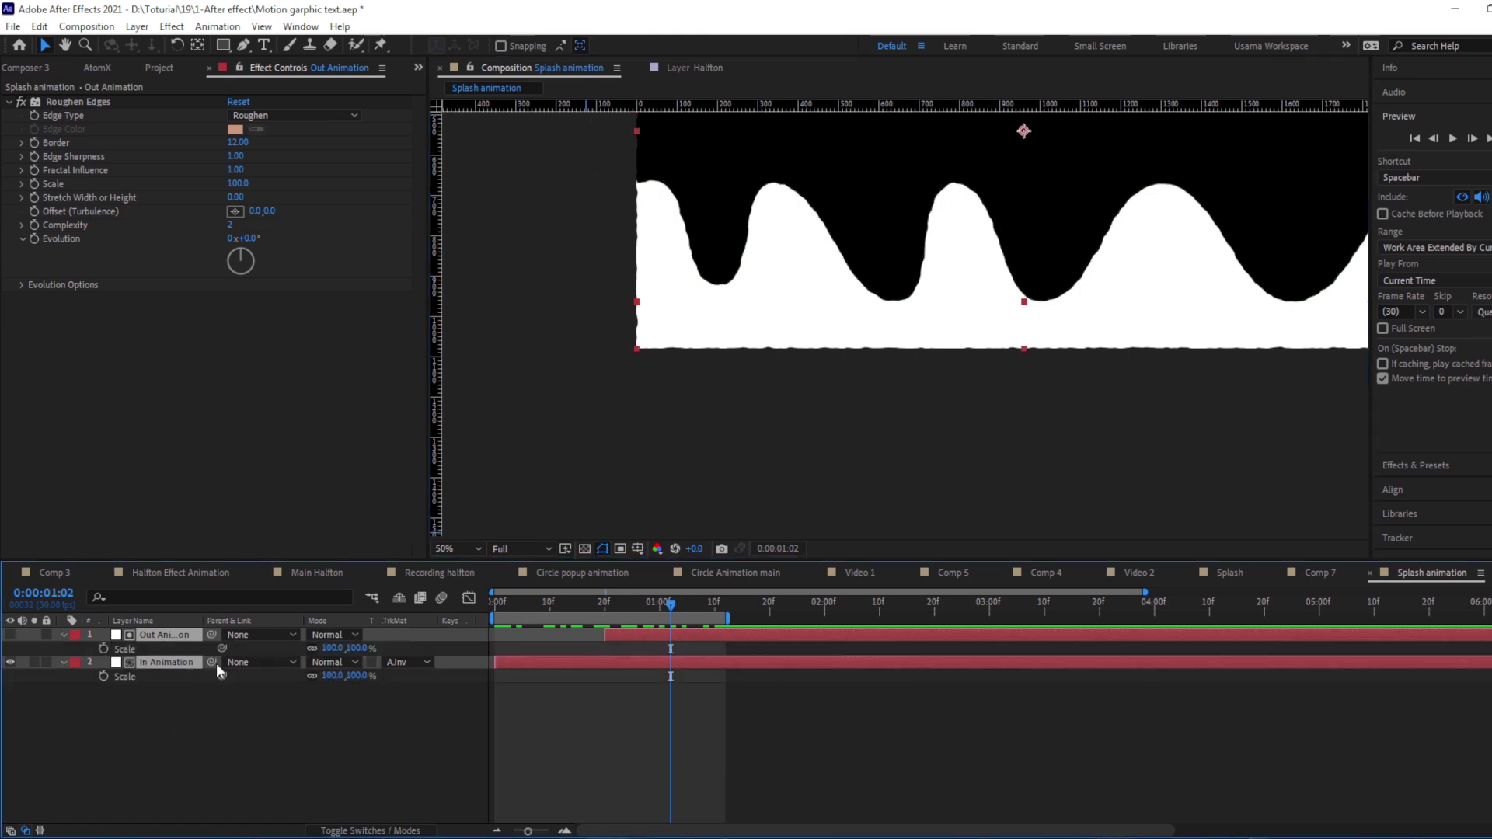
pyautogui.click(331, 648)
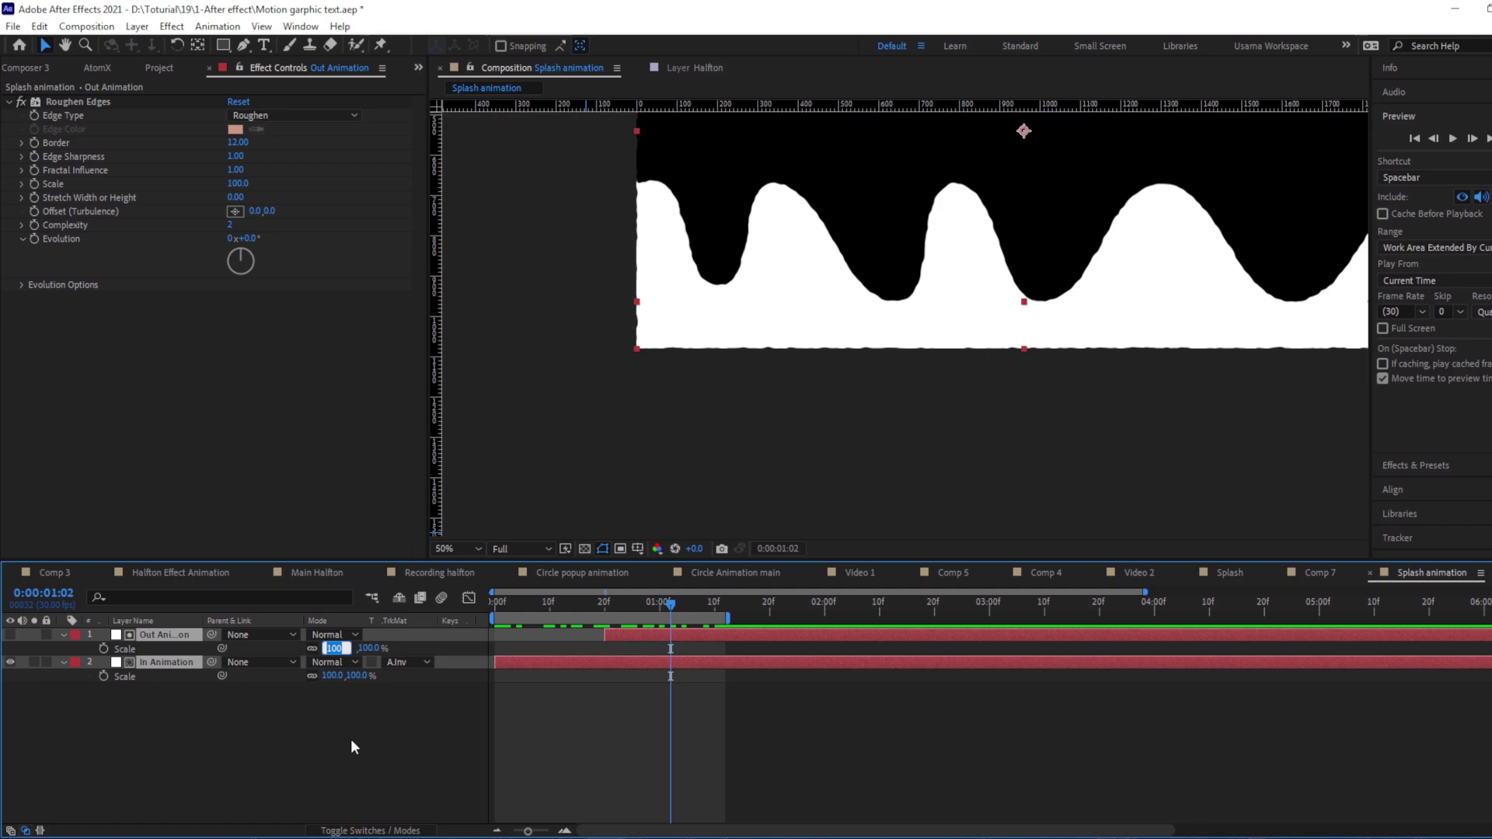
pyautogui.write('102')
pyautogui.press('Return')
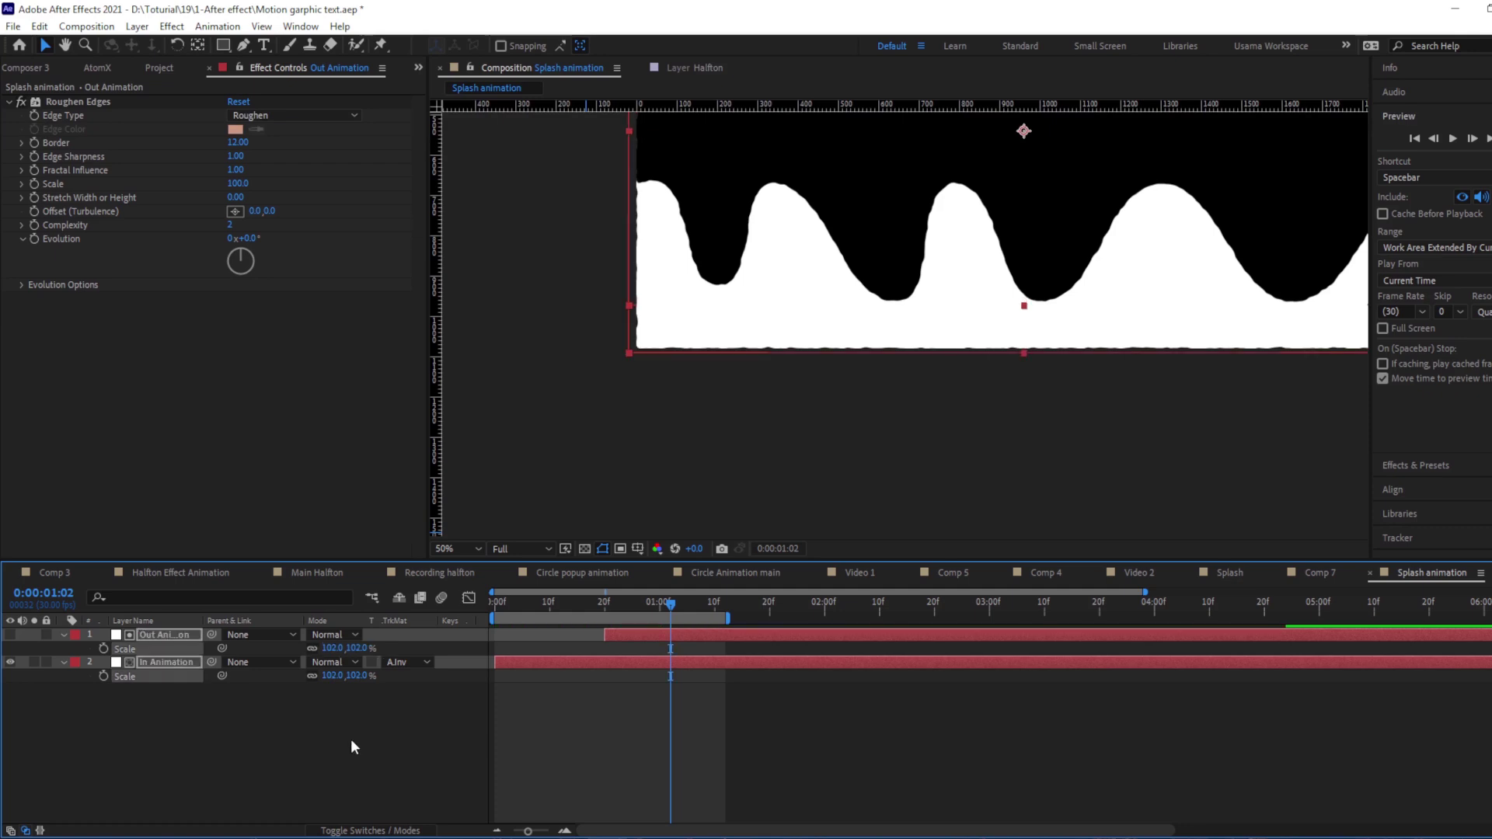
# Inspect the frame's borders on all sides and preview the scaled splash animation within the work area.
pyautogui.moveTo(777, 363); pyautogui.dragTo(790, 629)
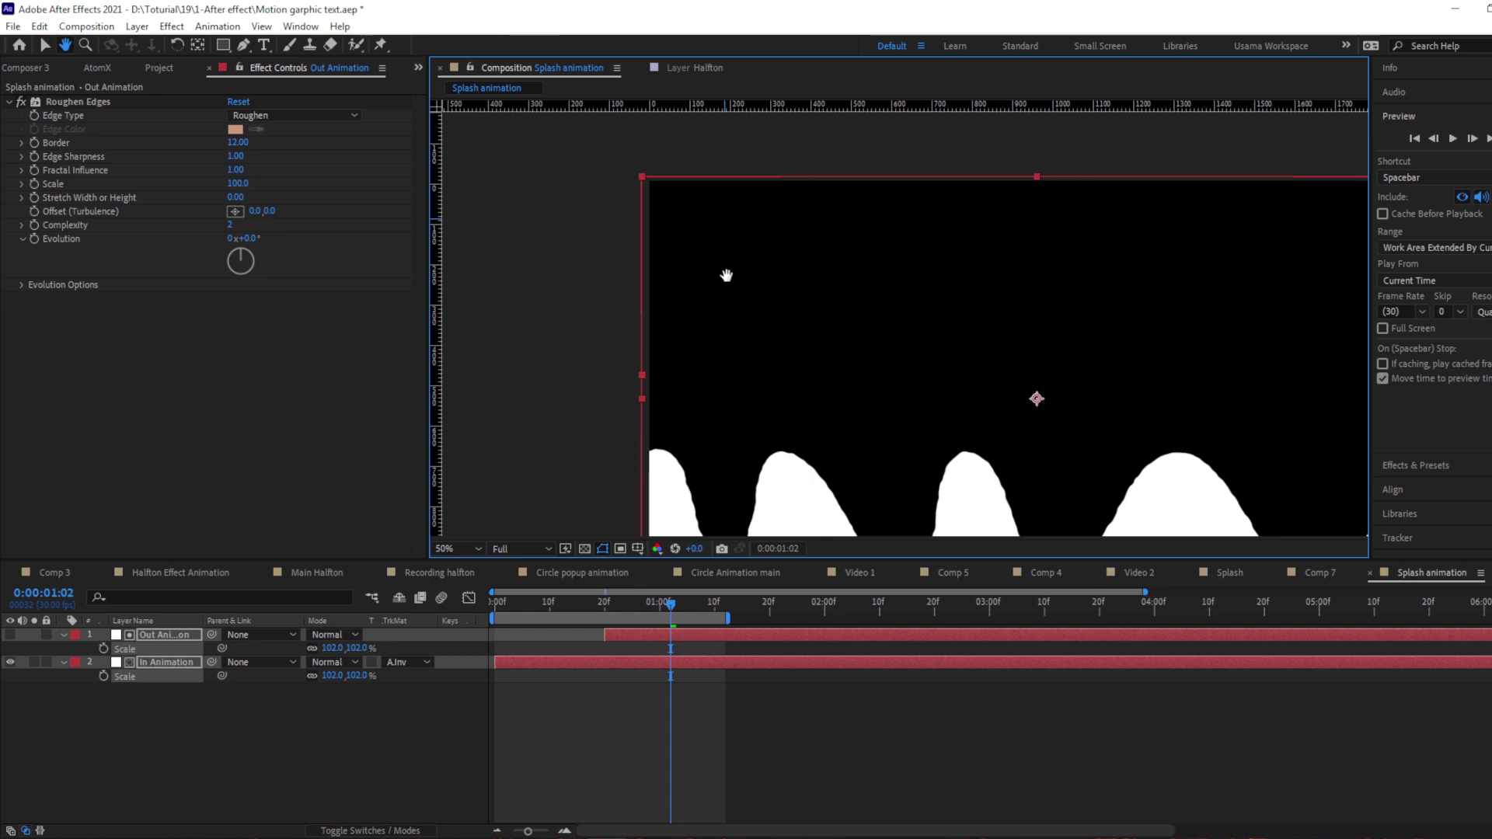
pyautogui.moveTo(1359, 333); pyautogui.dragTo(1123, 254)
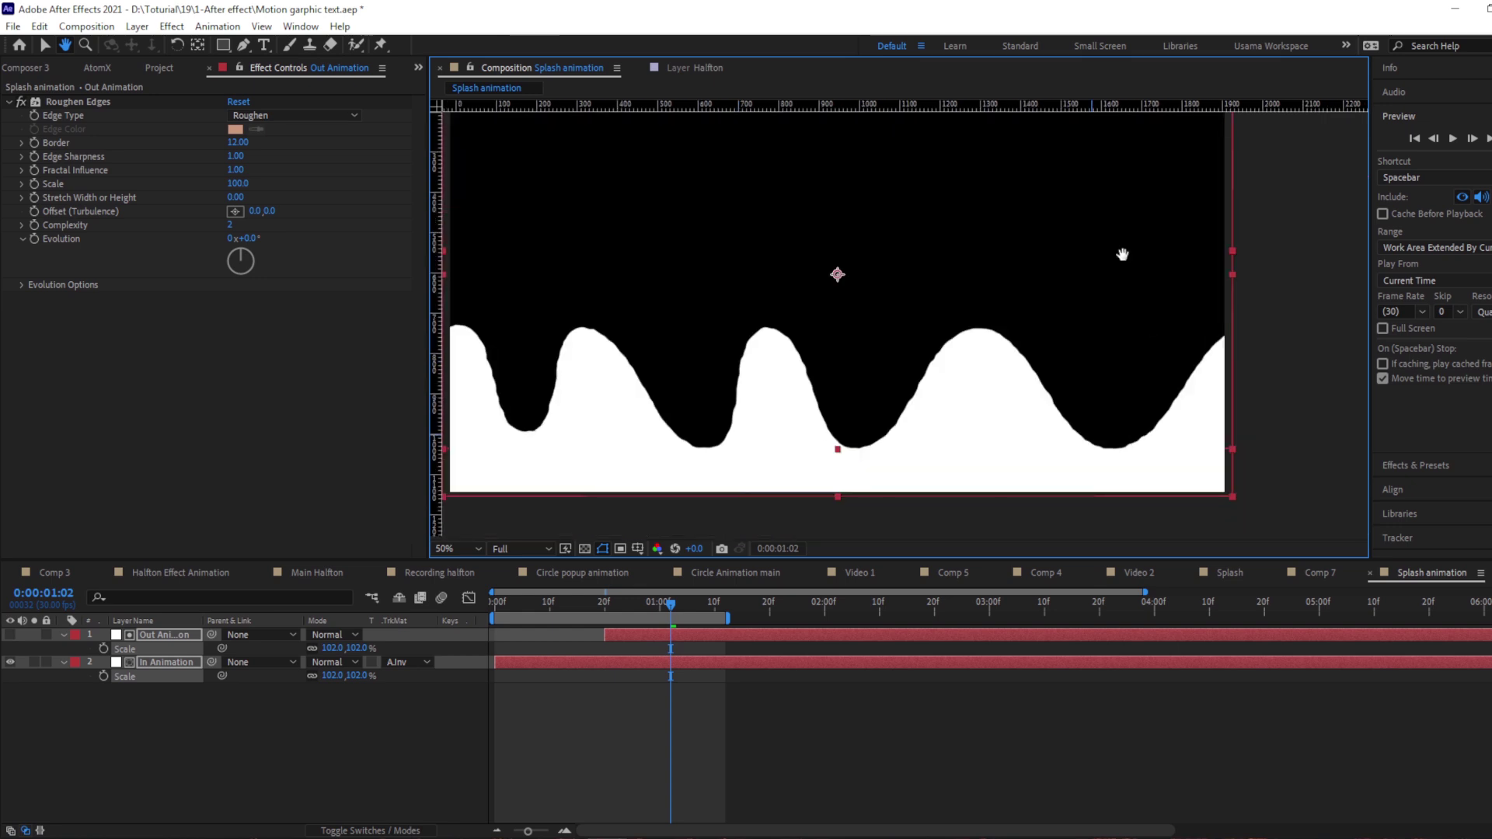
pyautogui.hotkey('shift', '/')
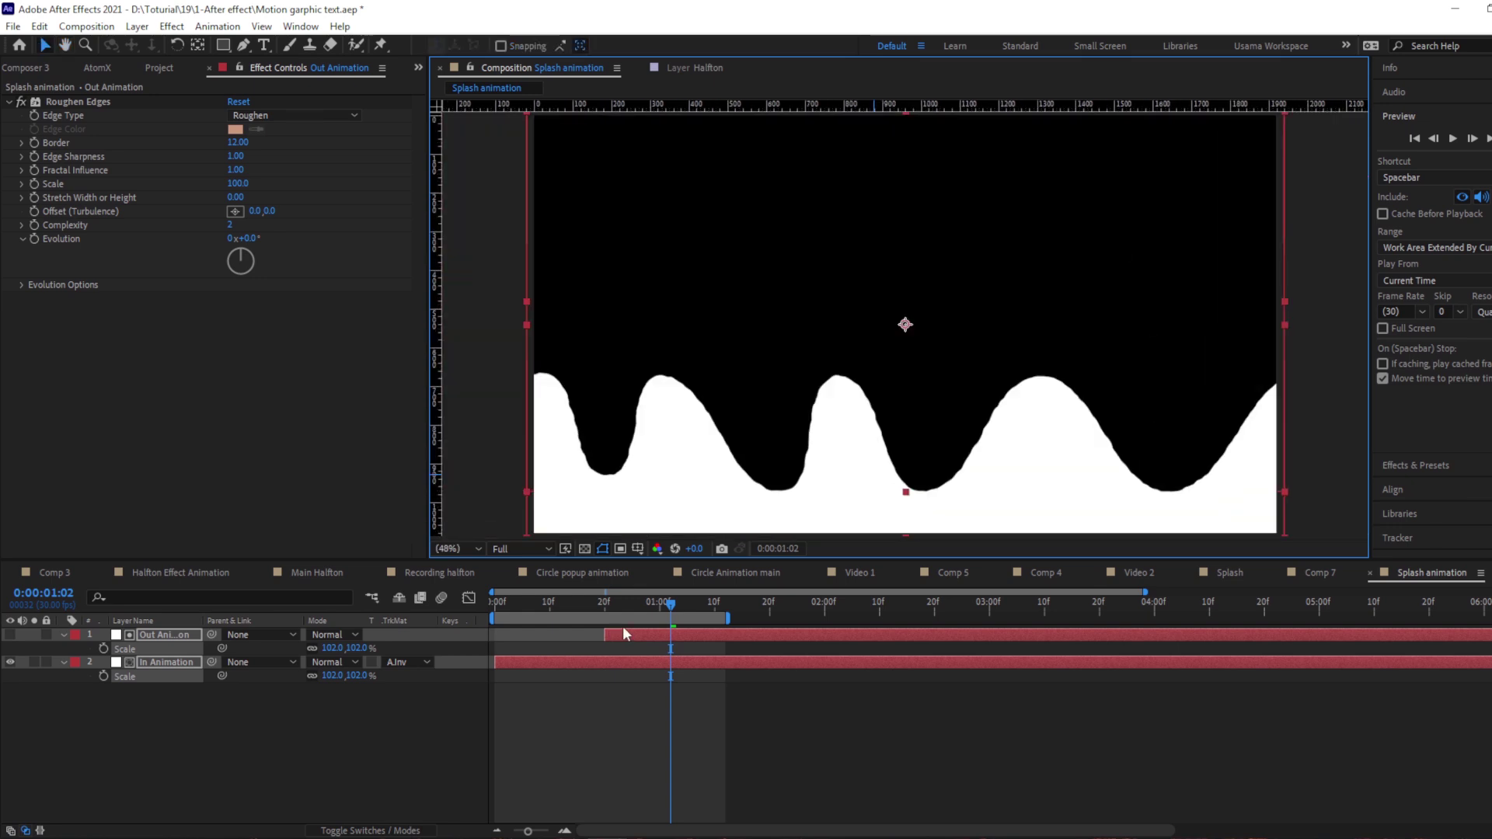
pyautogui.press('space')
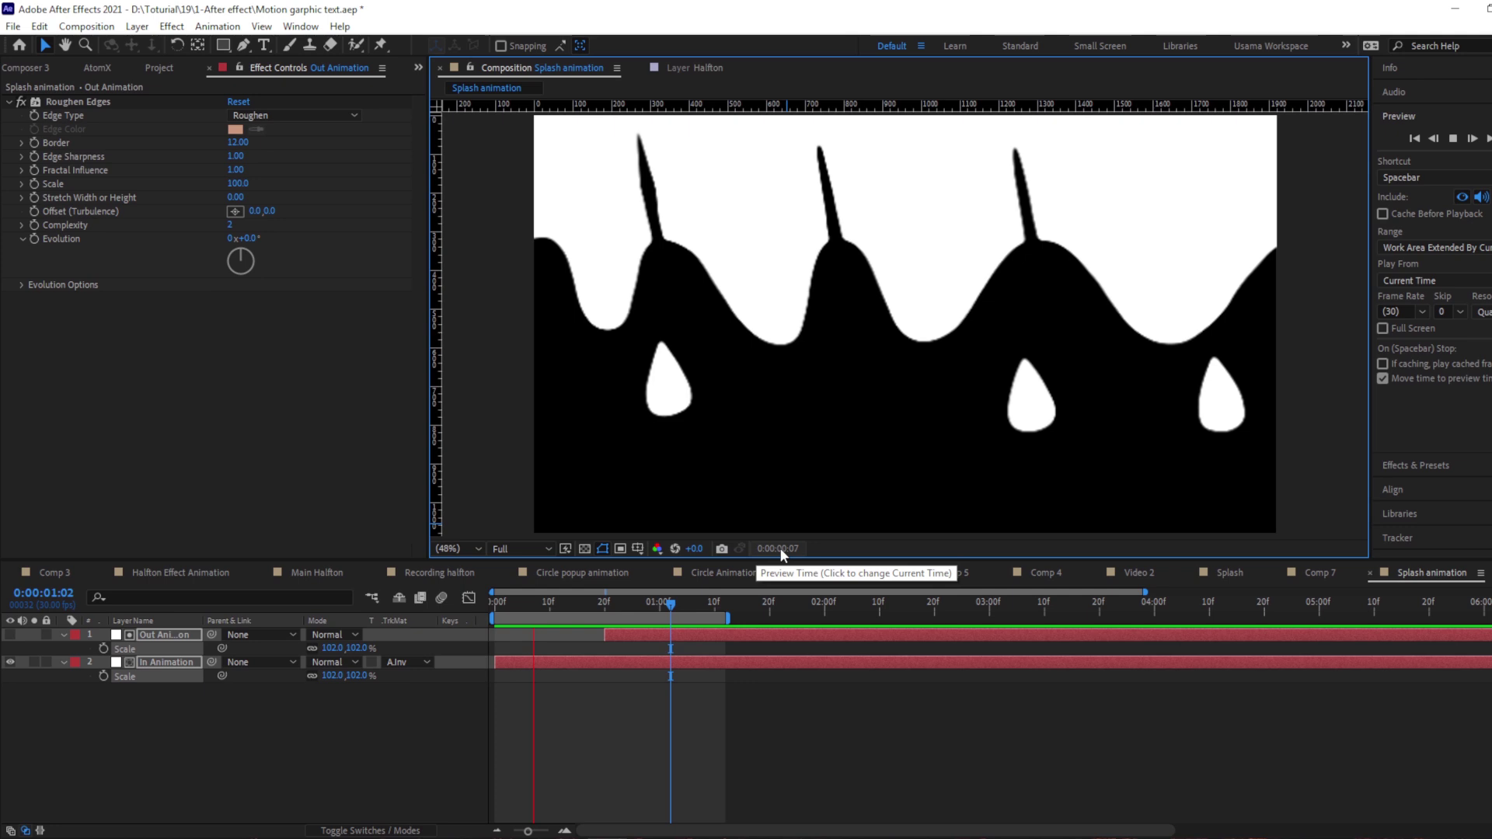
pyautogui.press('space')
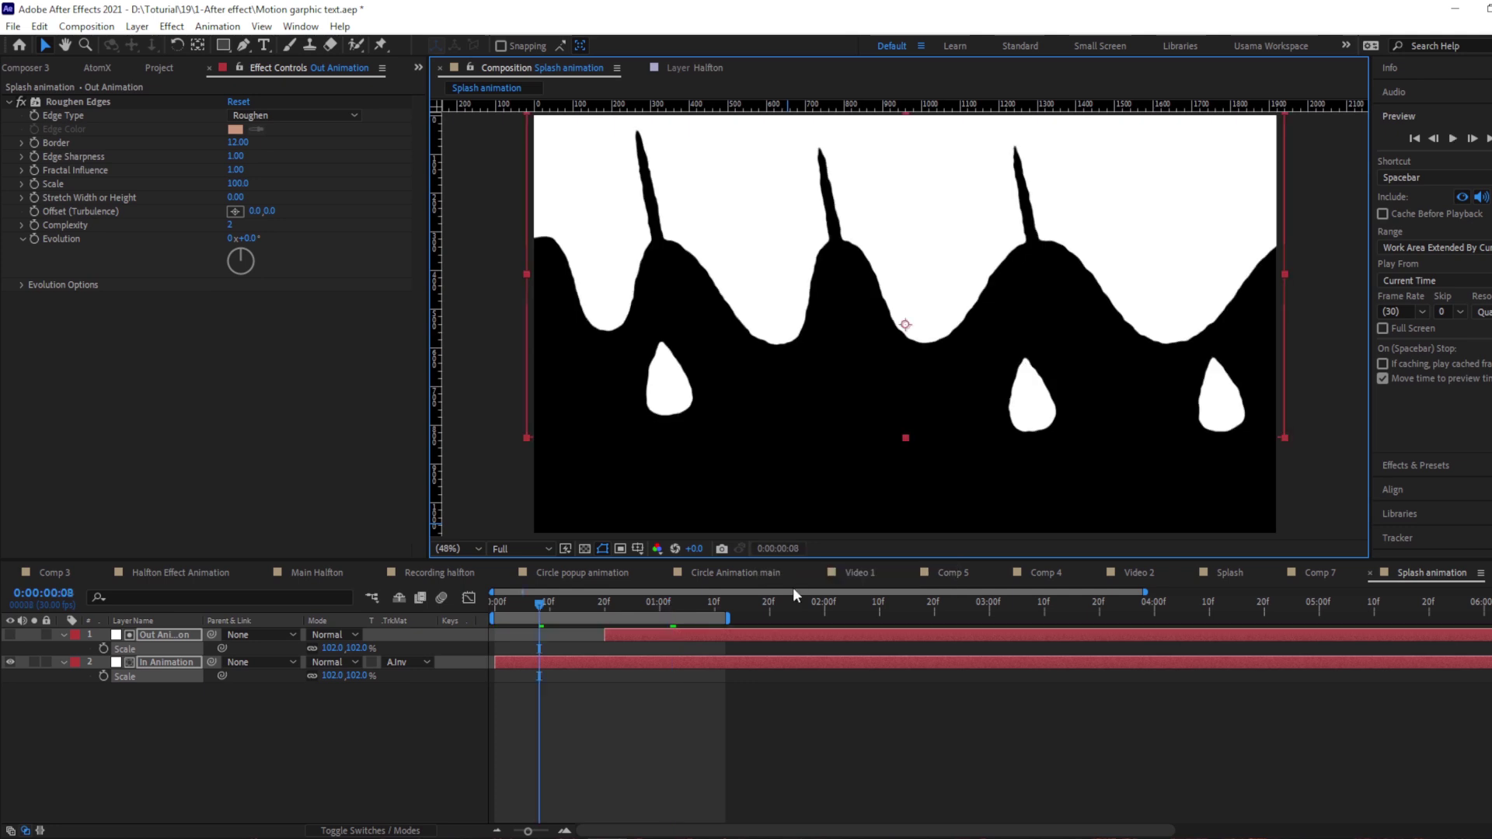